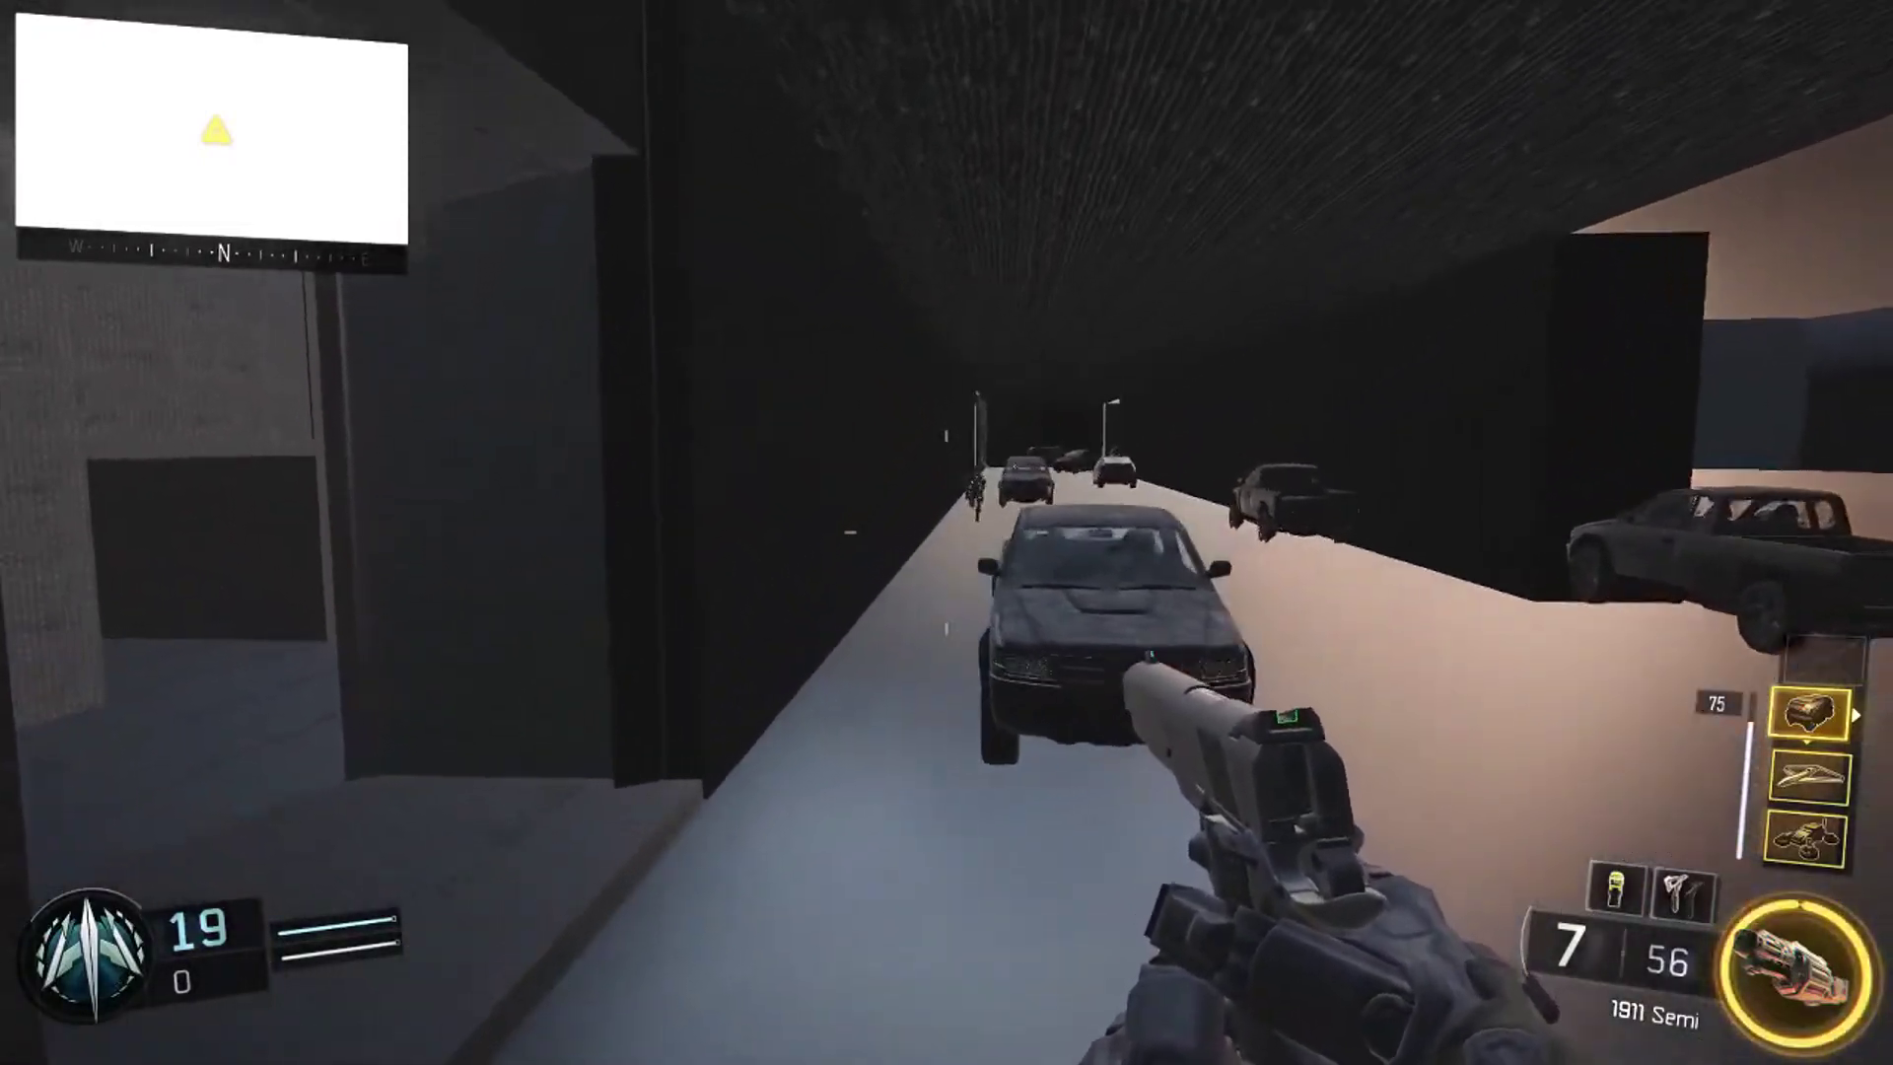
key(1)
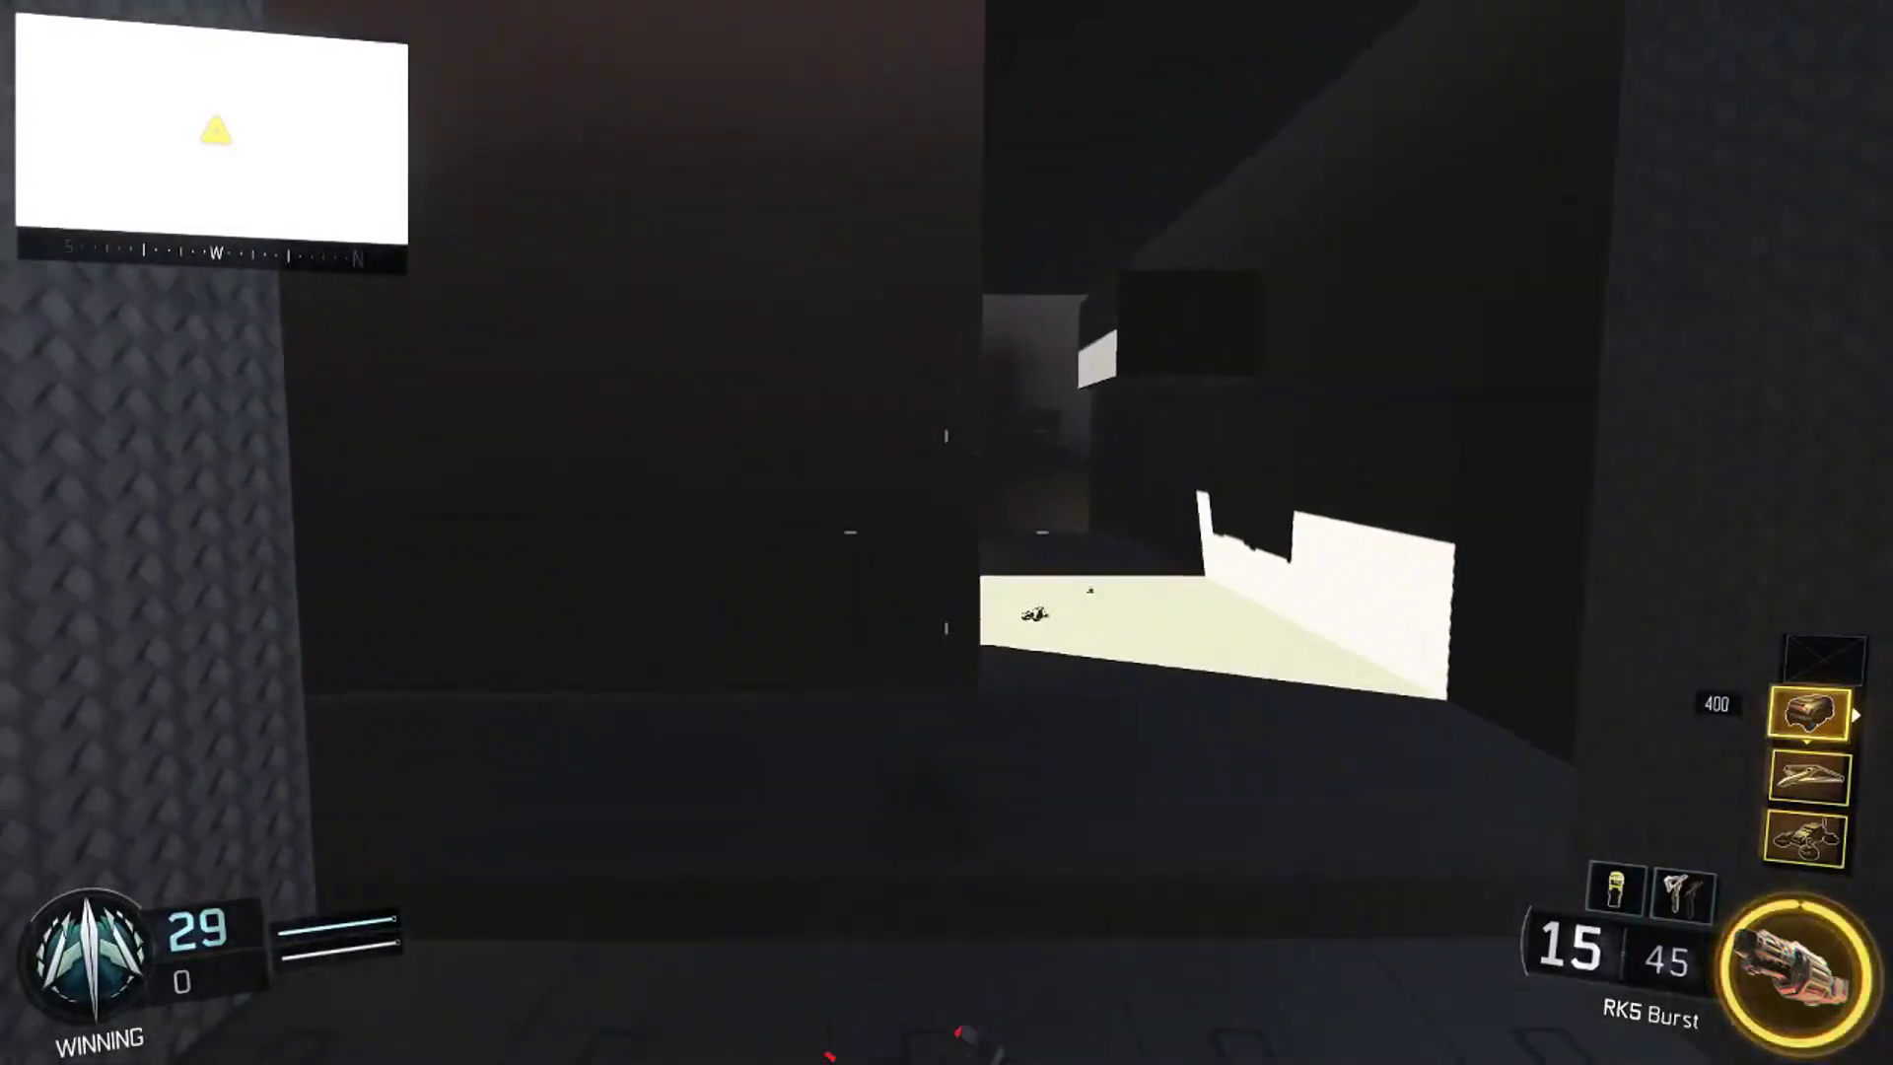
key(g)
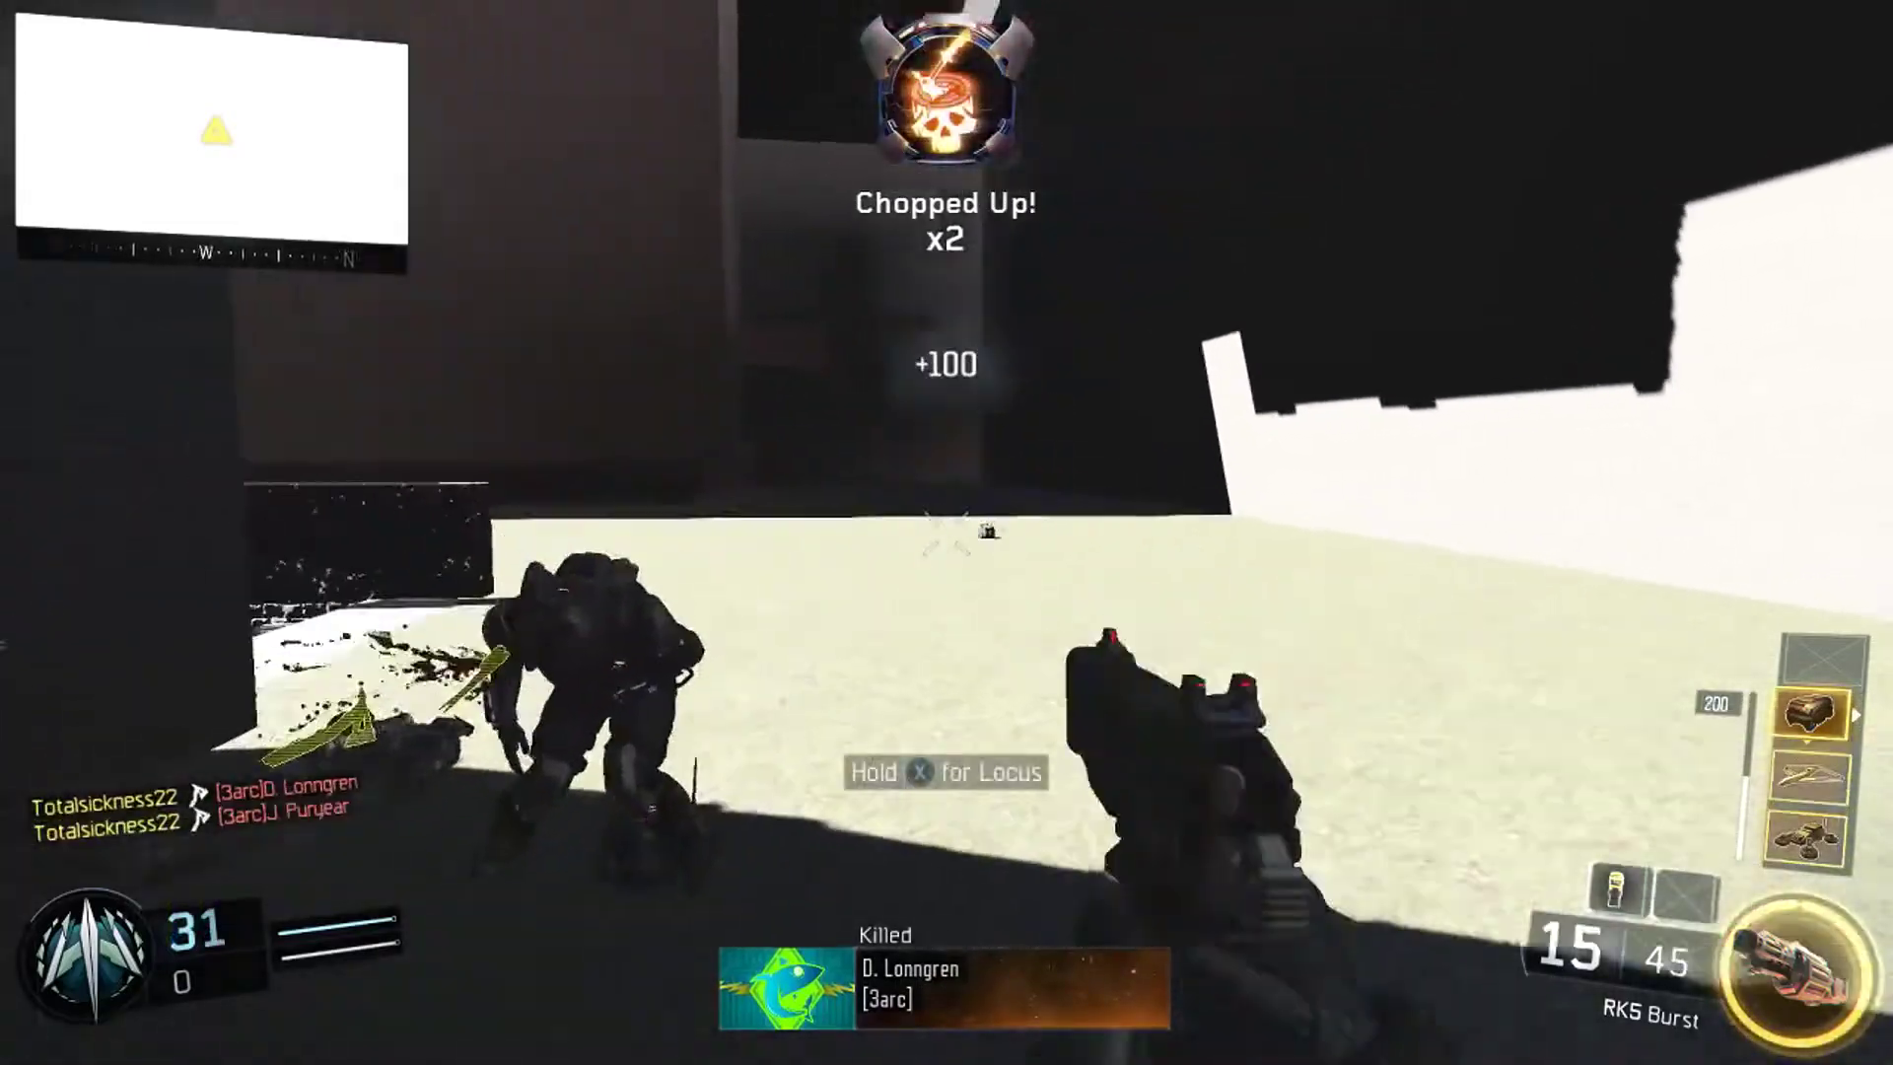
key(g)
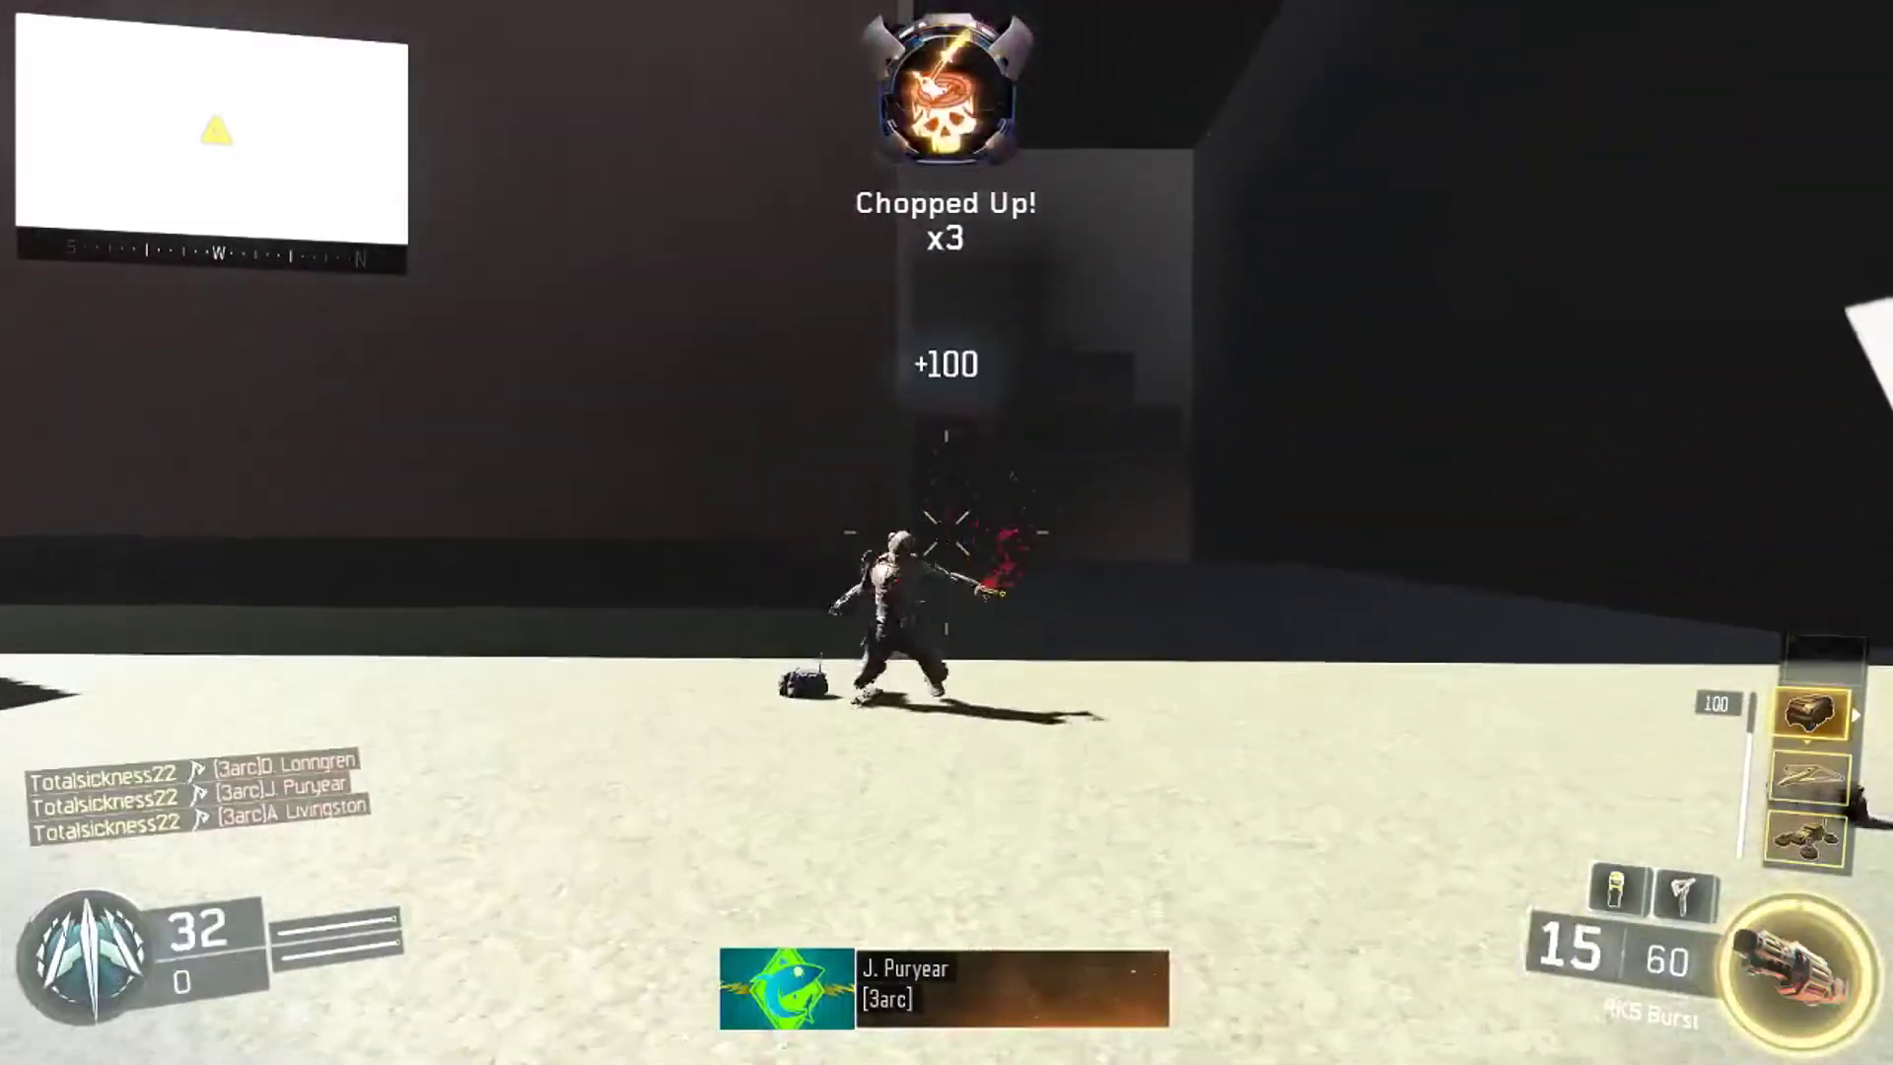
key(g)
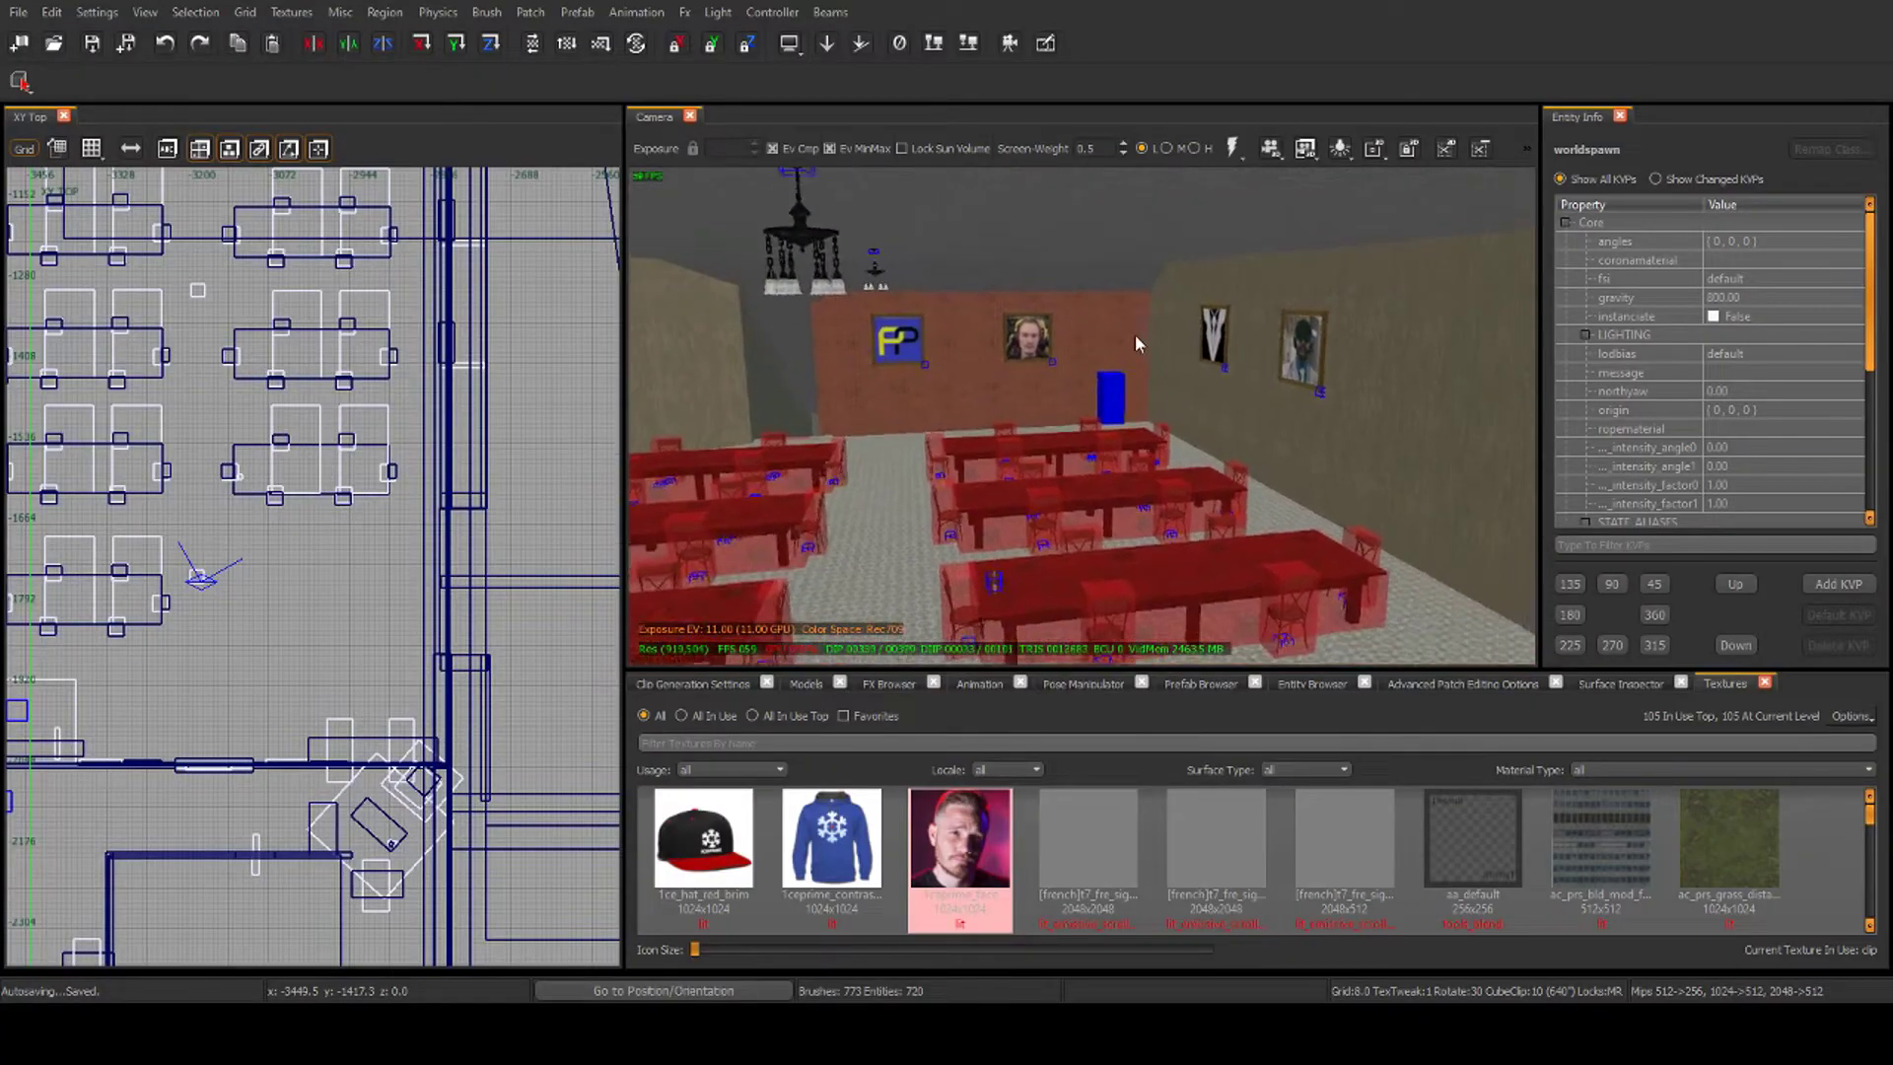
Tour the dining hall and adjoining lounge in the 3D view to examine their walls, pictures, doorway and clip-covered furniture
mouse_move(1134, 343)
right_down()
mouse_move(680, 343)
mouse_move(1148, 340)
right_up()
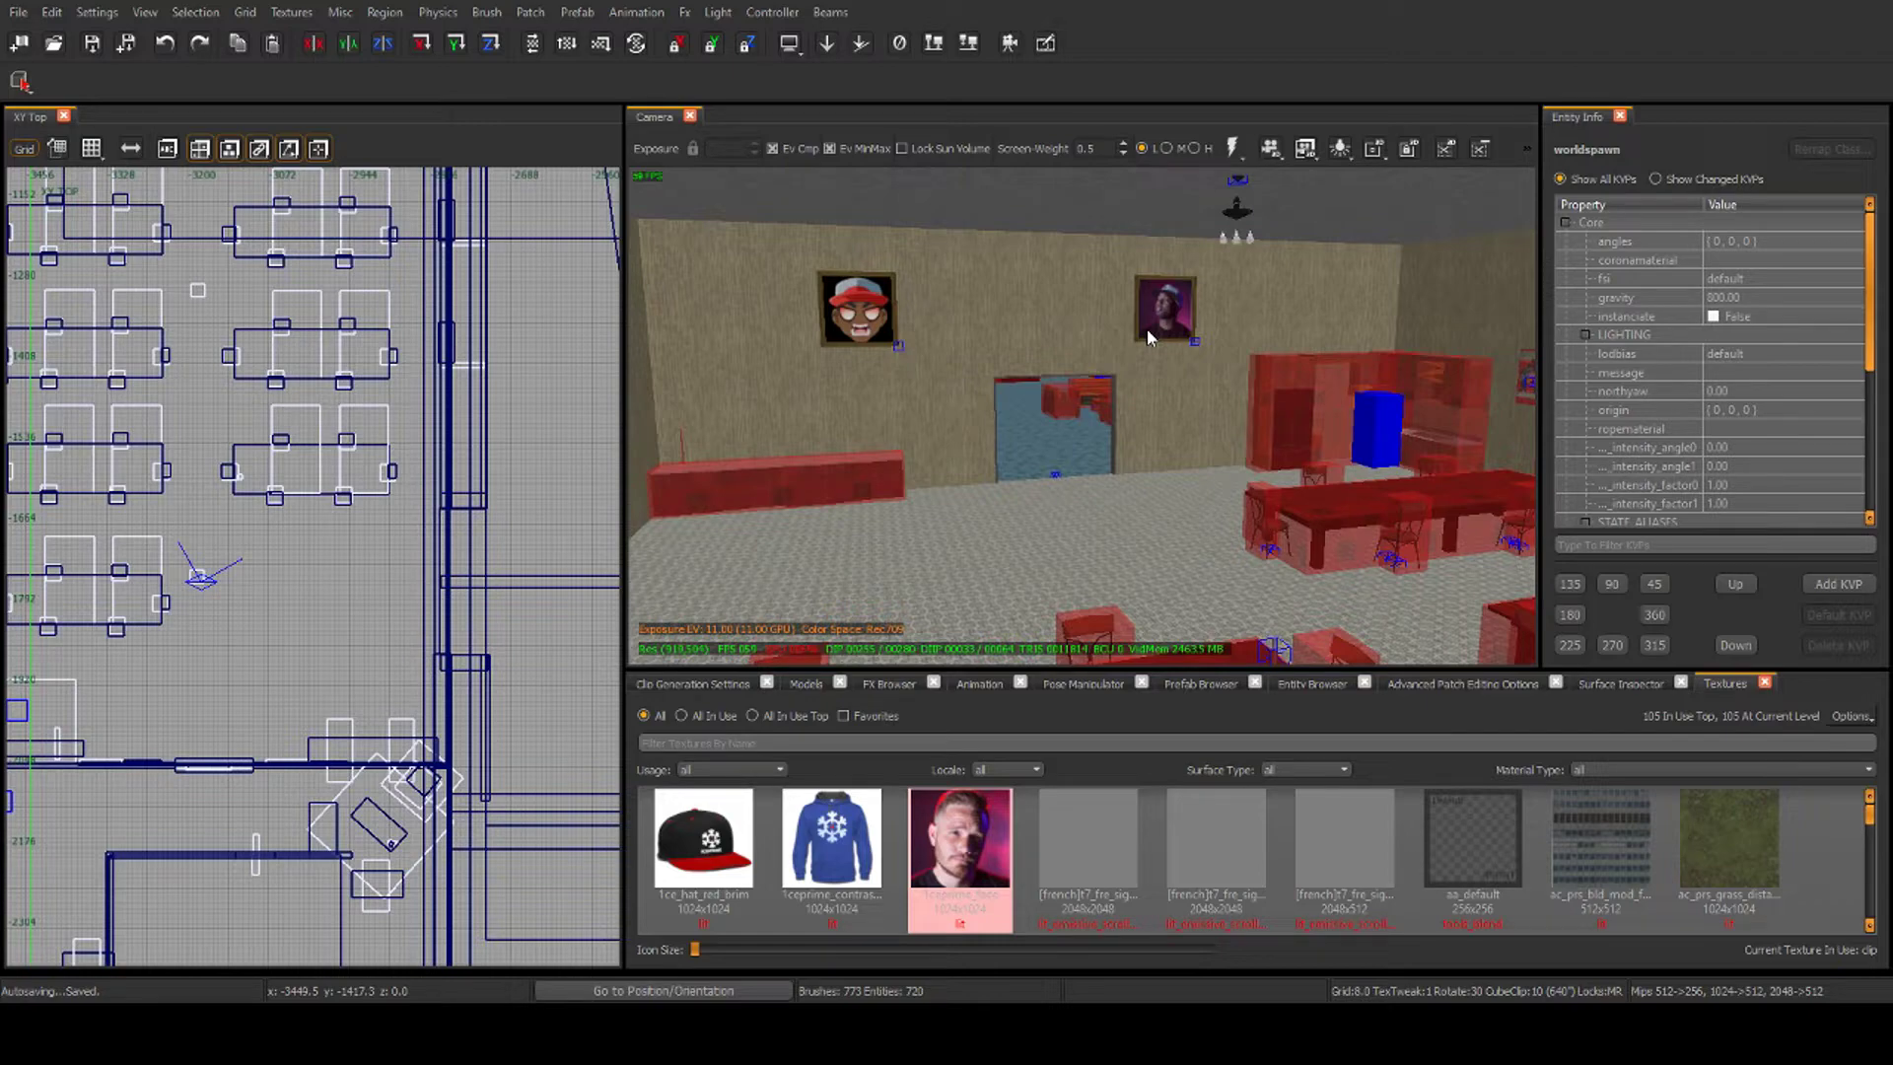
scroll(1146, 325, up, 3)
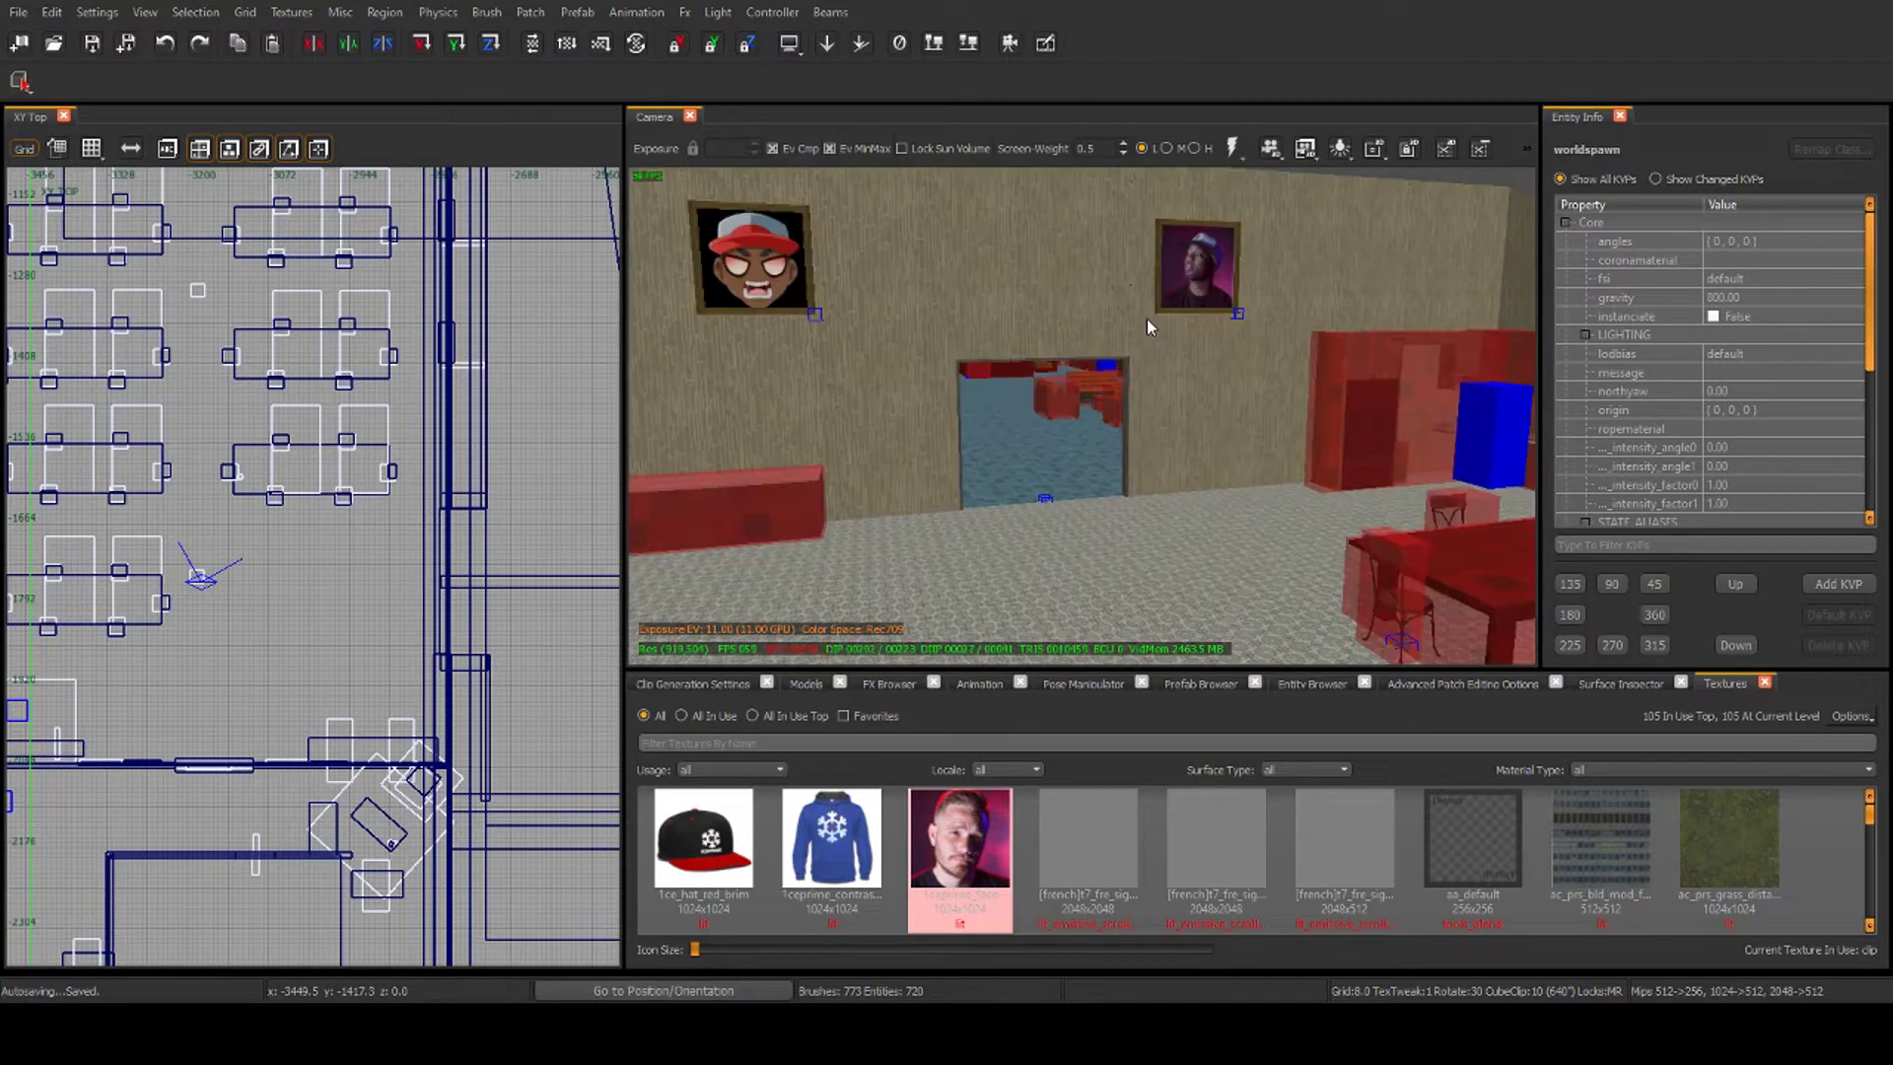
right_drag(1146, 319, 1191, 207)
scroll(1146, 319, up, 8)
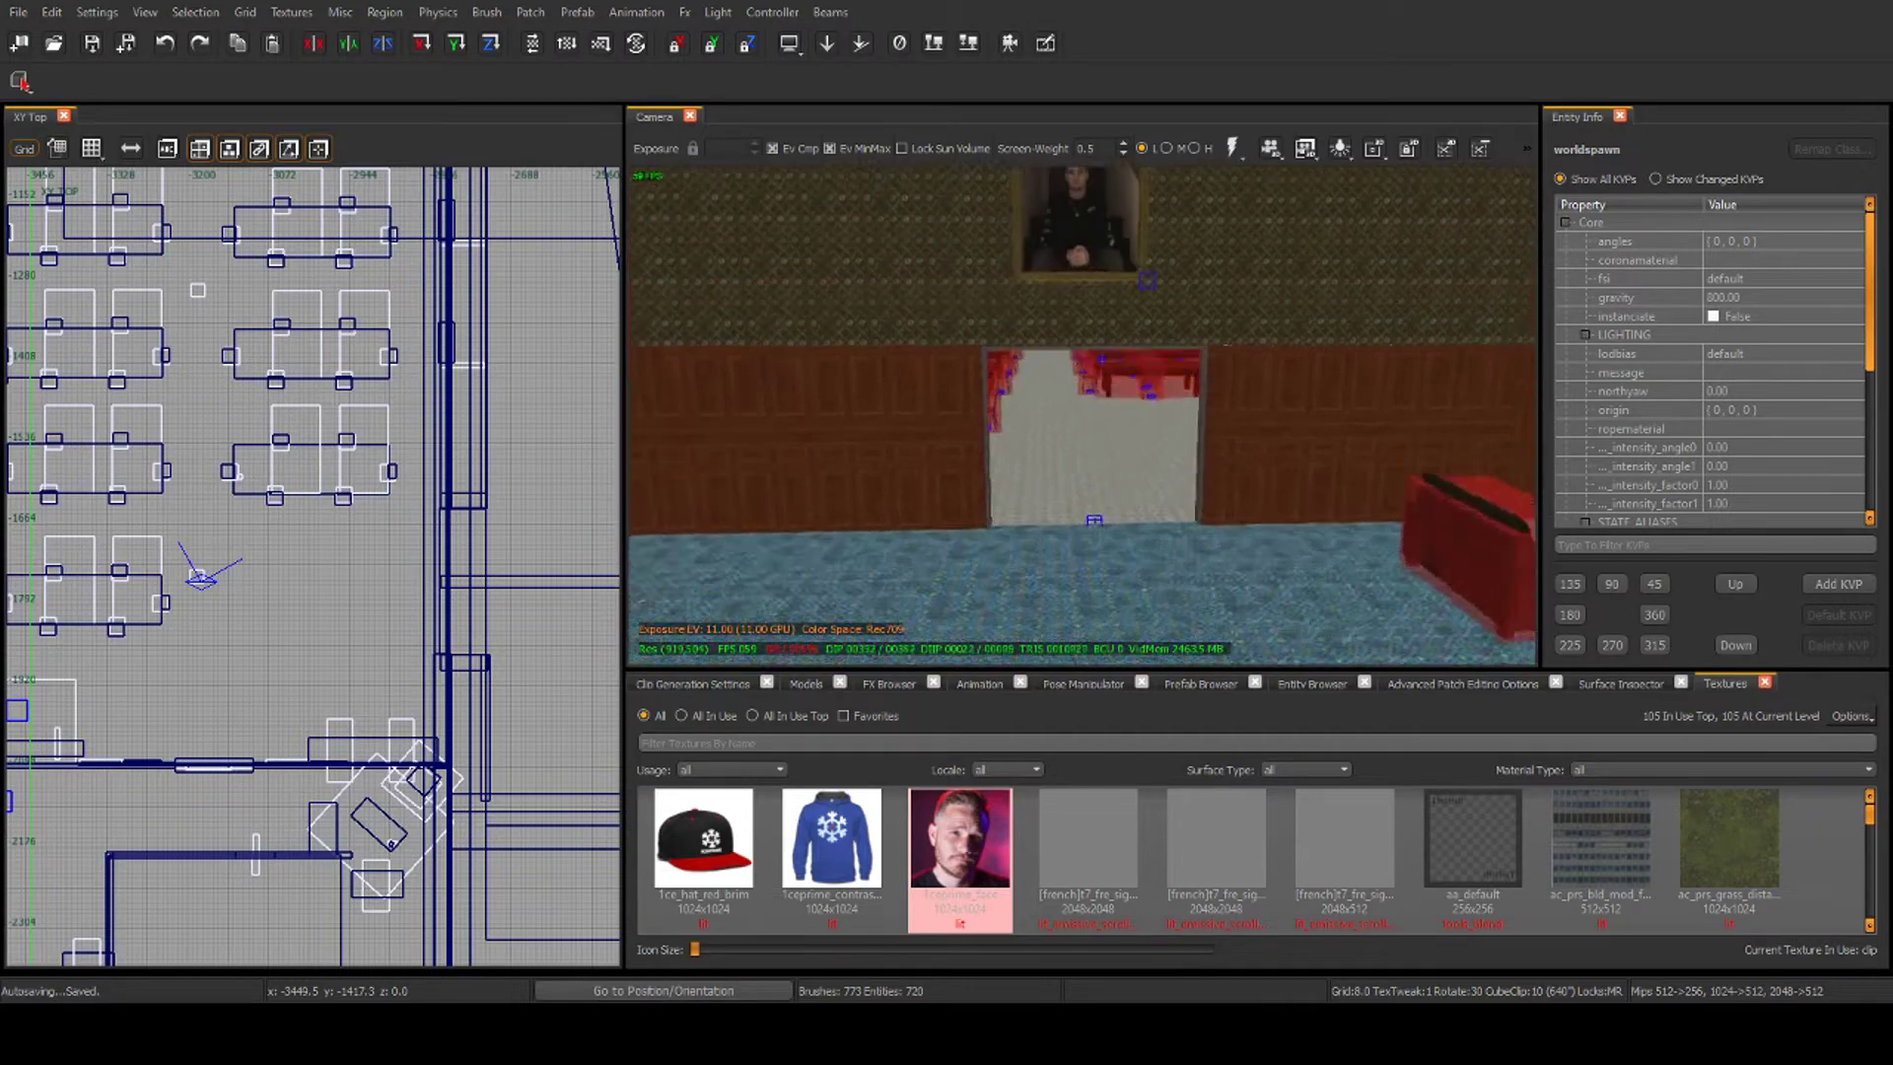
scroll(1152, 311, up, 6)
mouse_move(1151, 310)
right_down()
mouse_move(1196, 234)
mouse_move(1149, 297)
right_up()
scroll(1152, 310, up, 2)
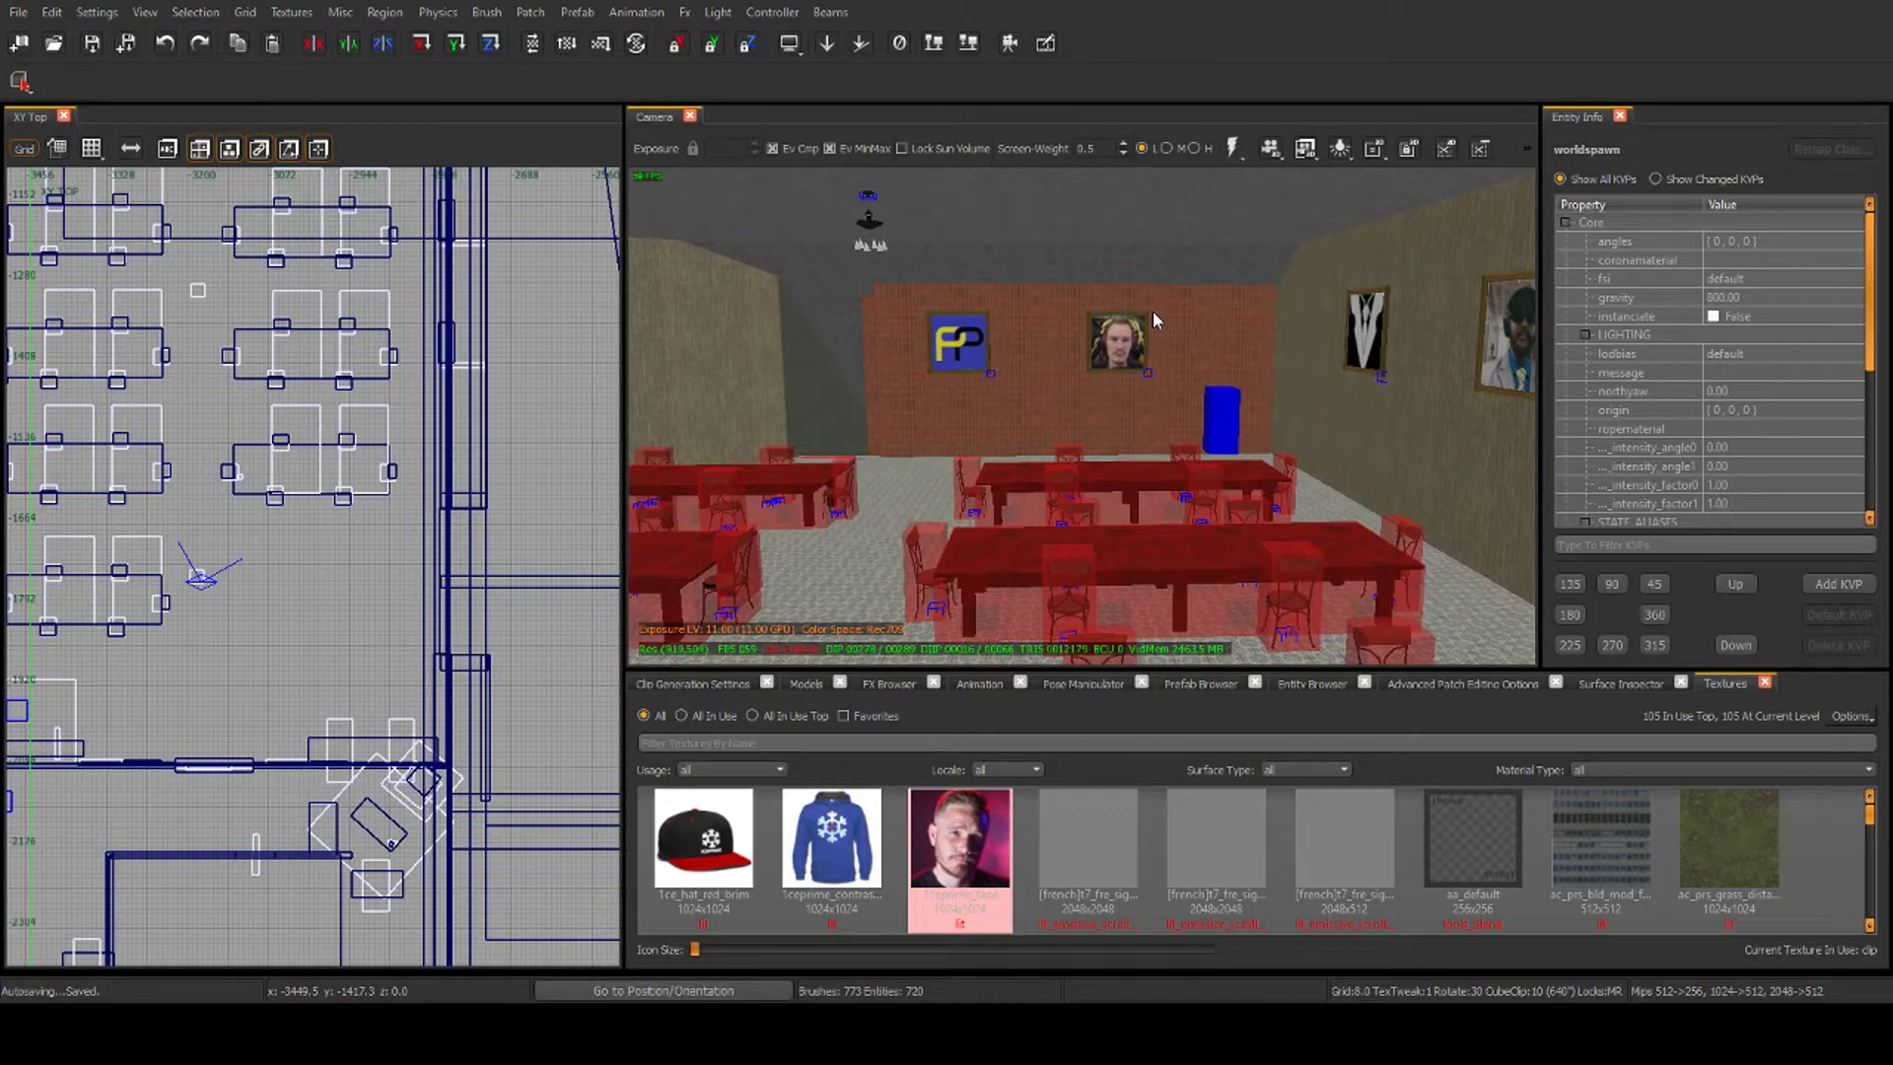
right_drag(1156, 306, 818, 295)
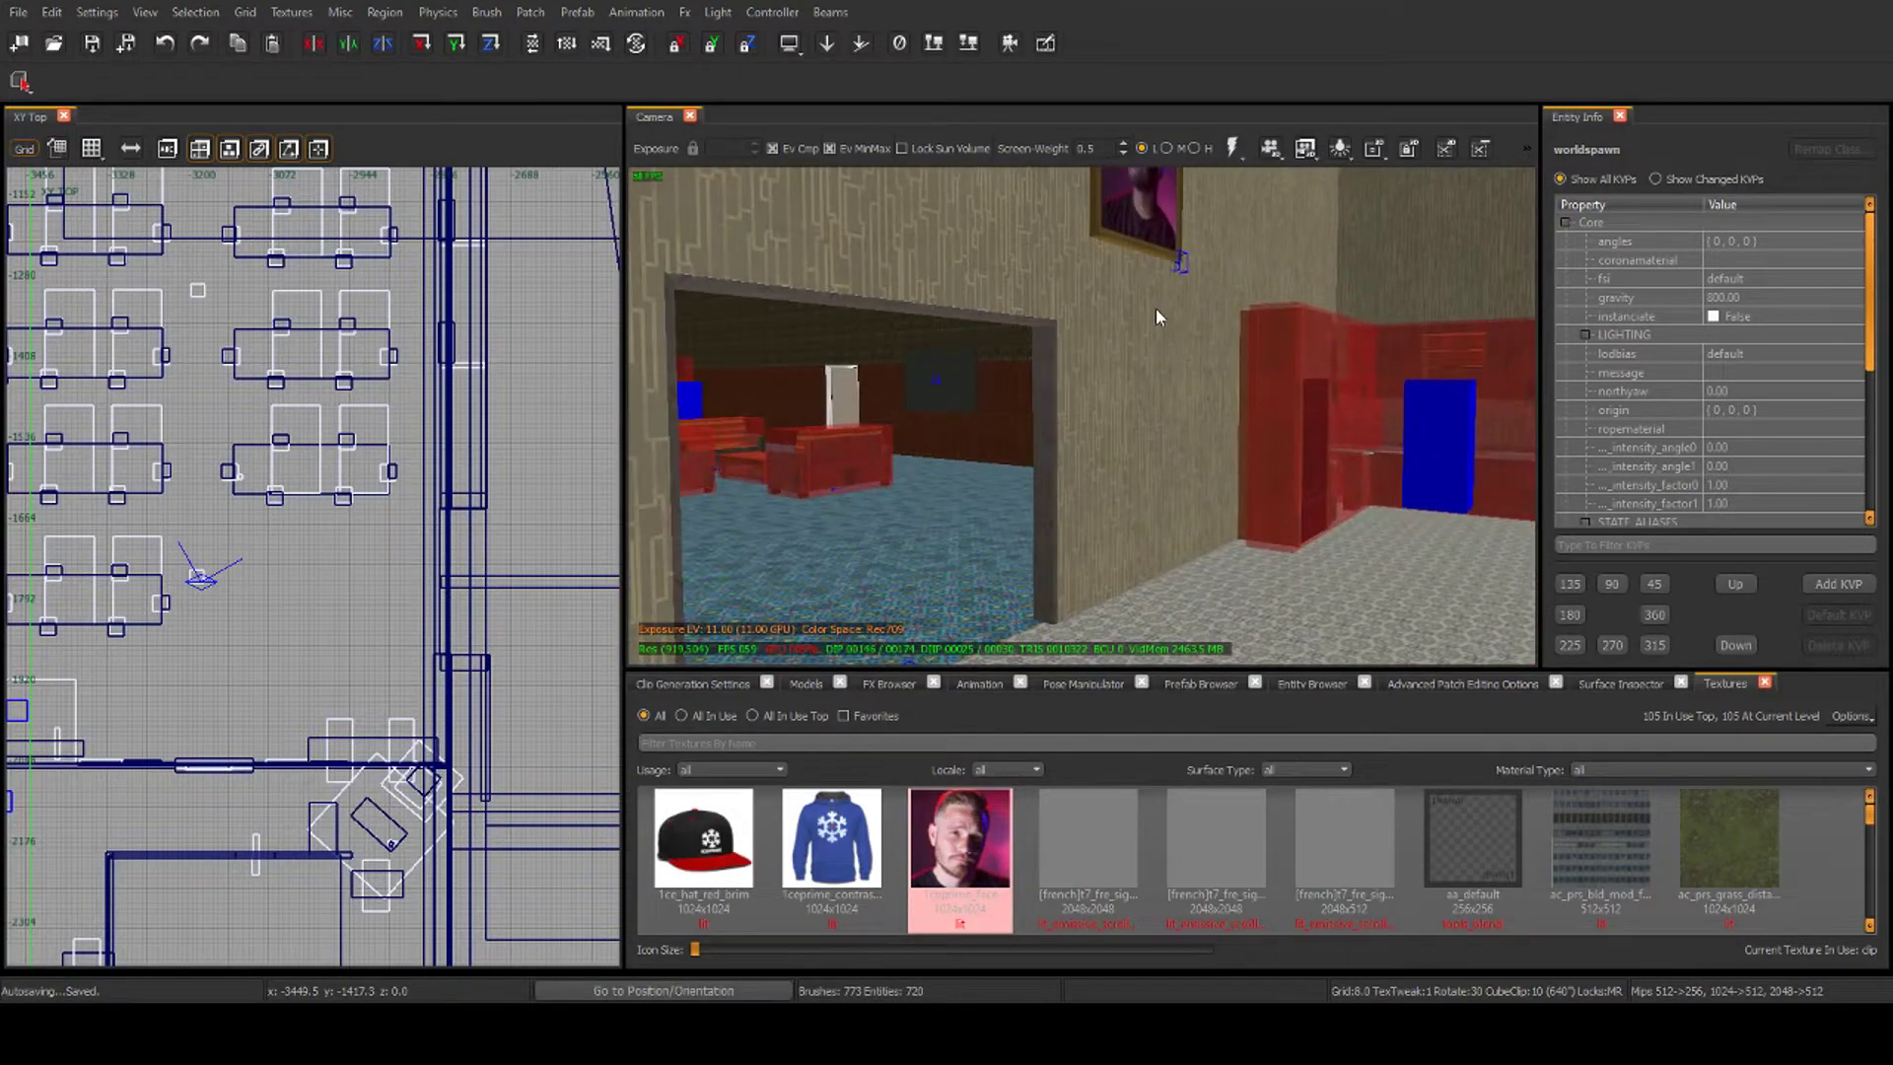
Examine the kitchen and lounge furniture with game view temporarily switched on to hide the clip brushes
key(g)
right_drag(1156, 308, 1204, 308)
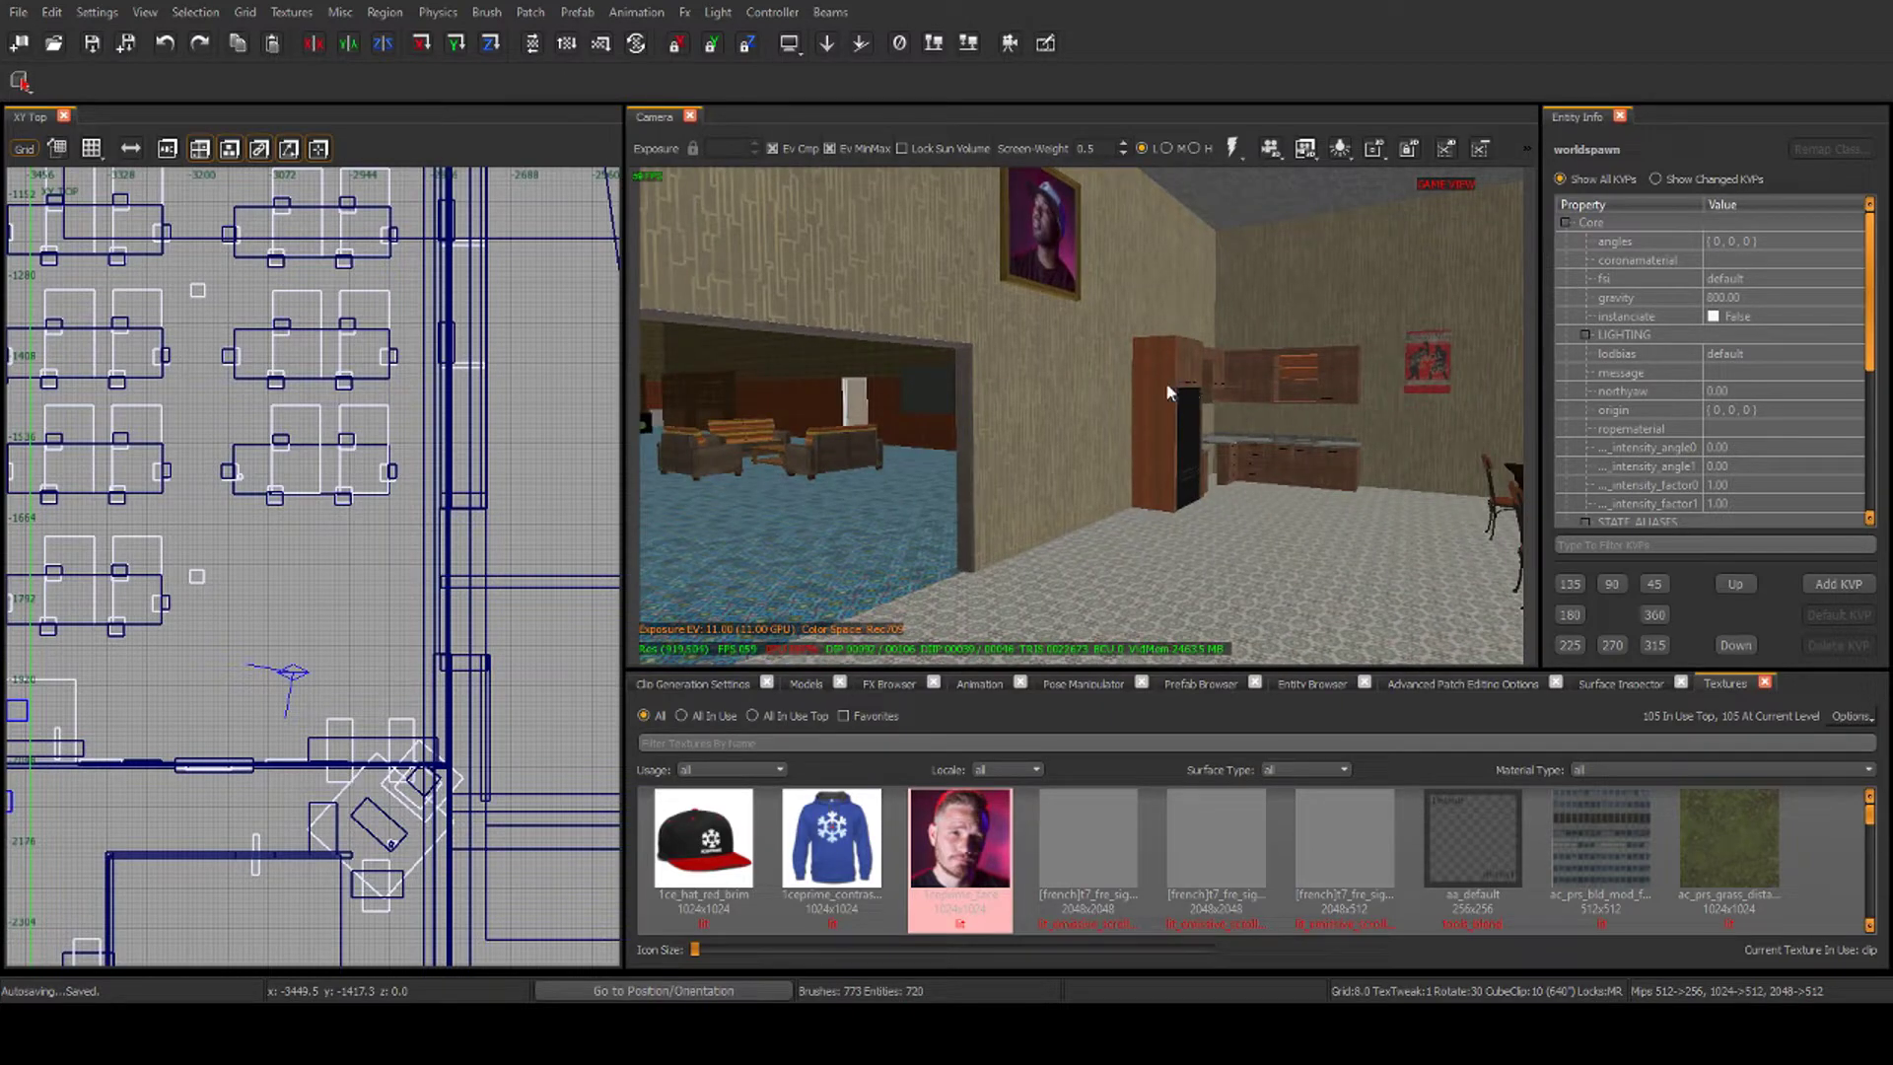
right_drag(1166, 385, 1137, 363)
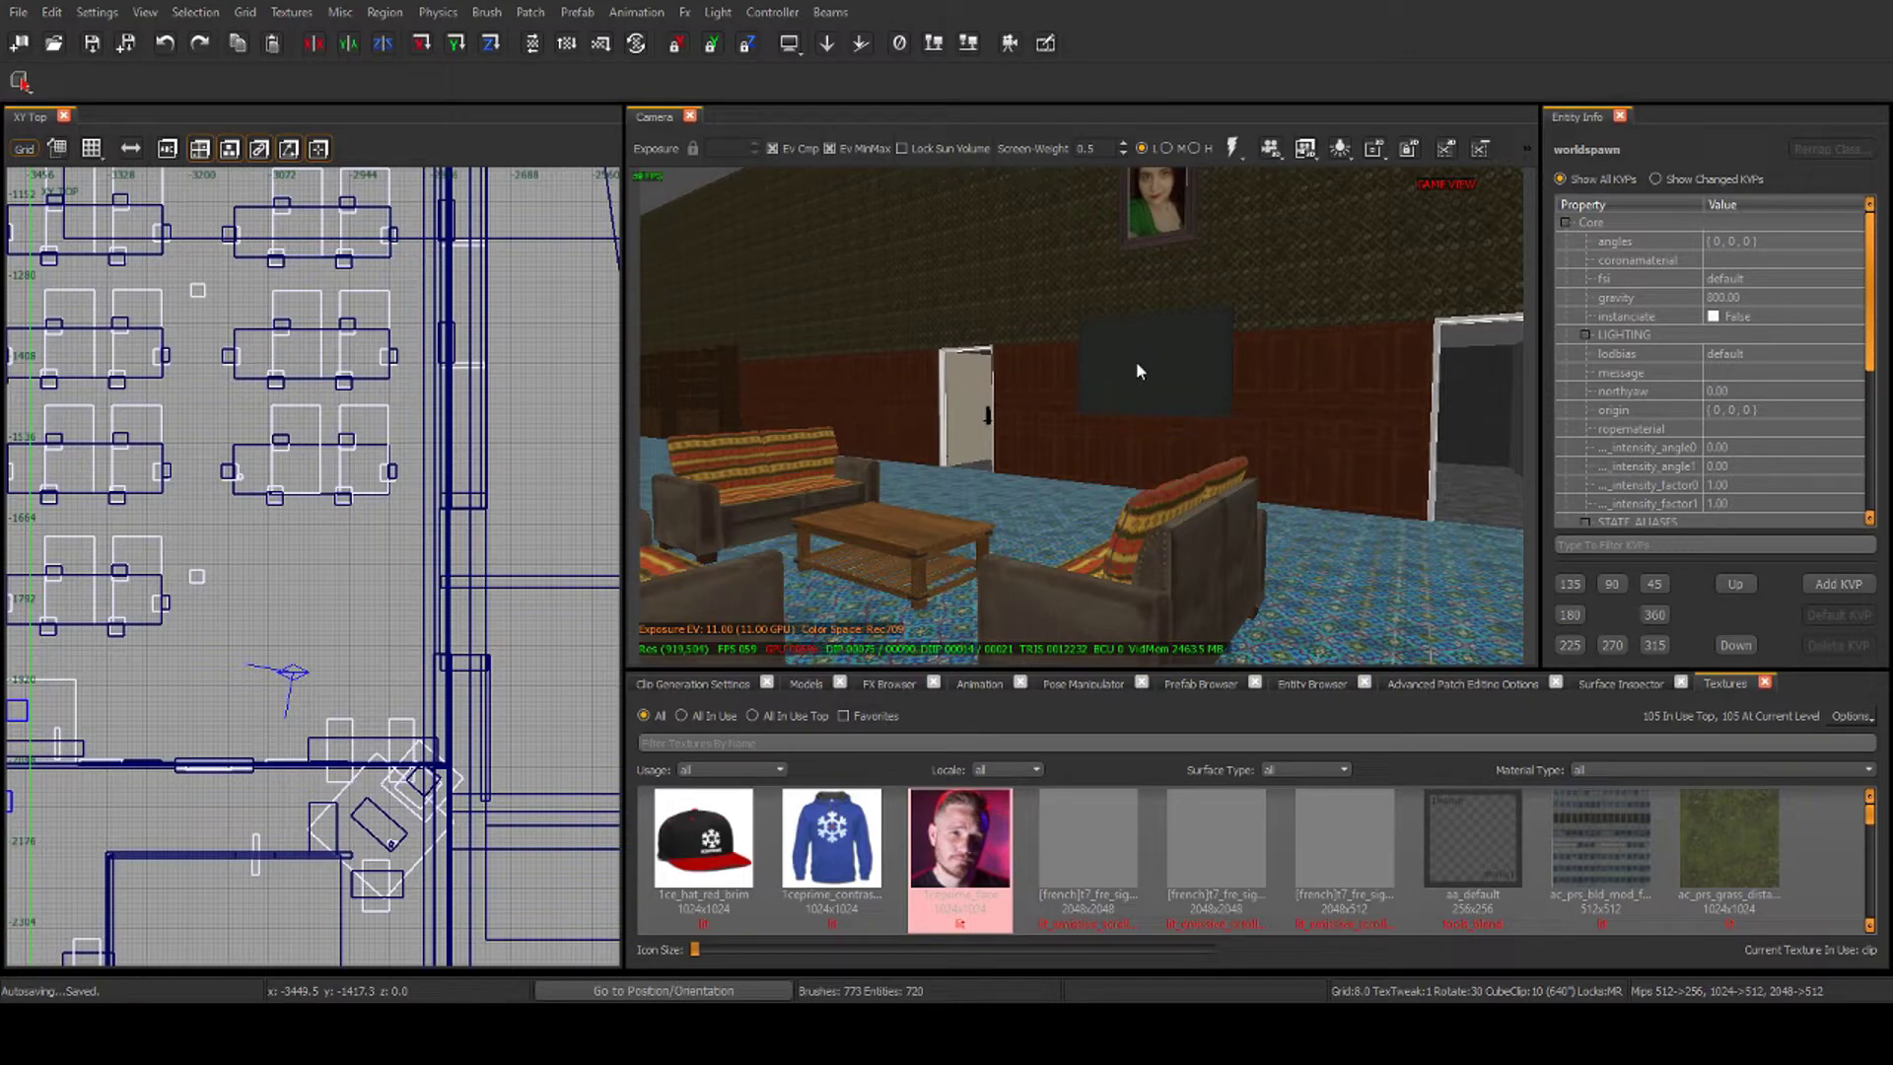
scroll(1136, 361, up, 4)
mouse_move(1136, 361)
right_down()
mouse_move(1138, 432)
mouse_move(1145, 332)
right_up()
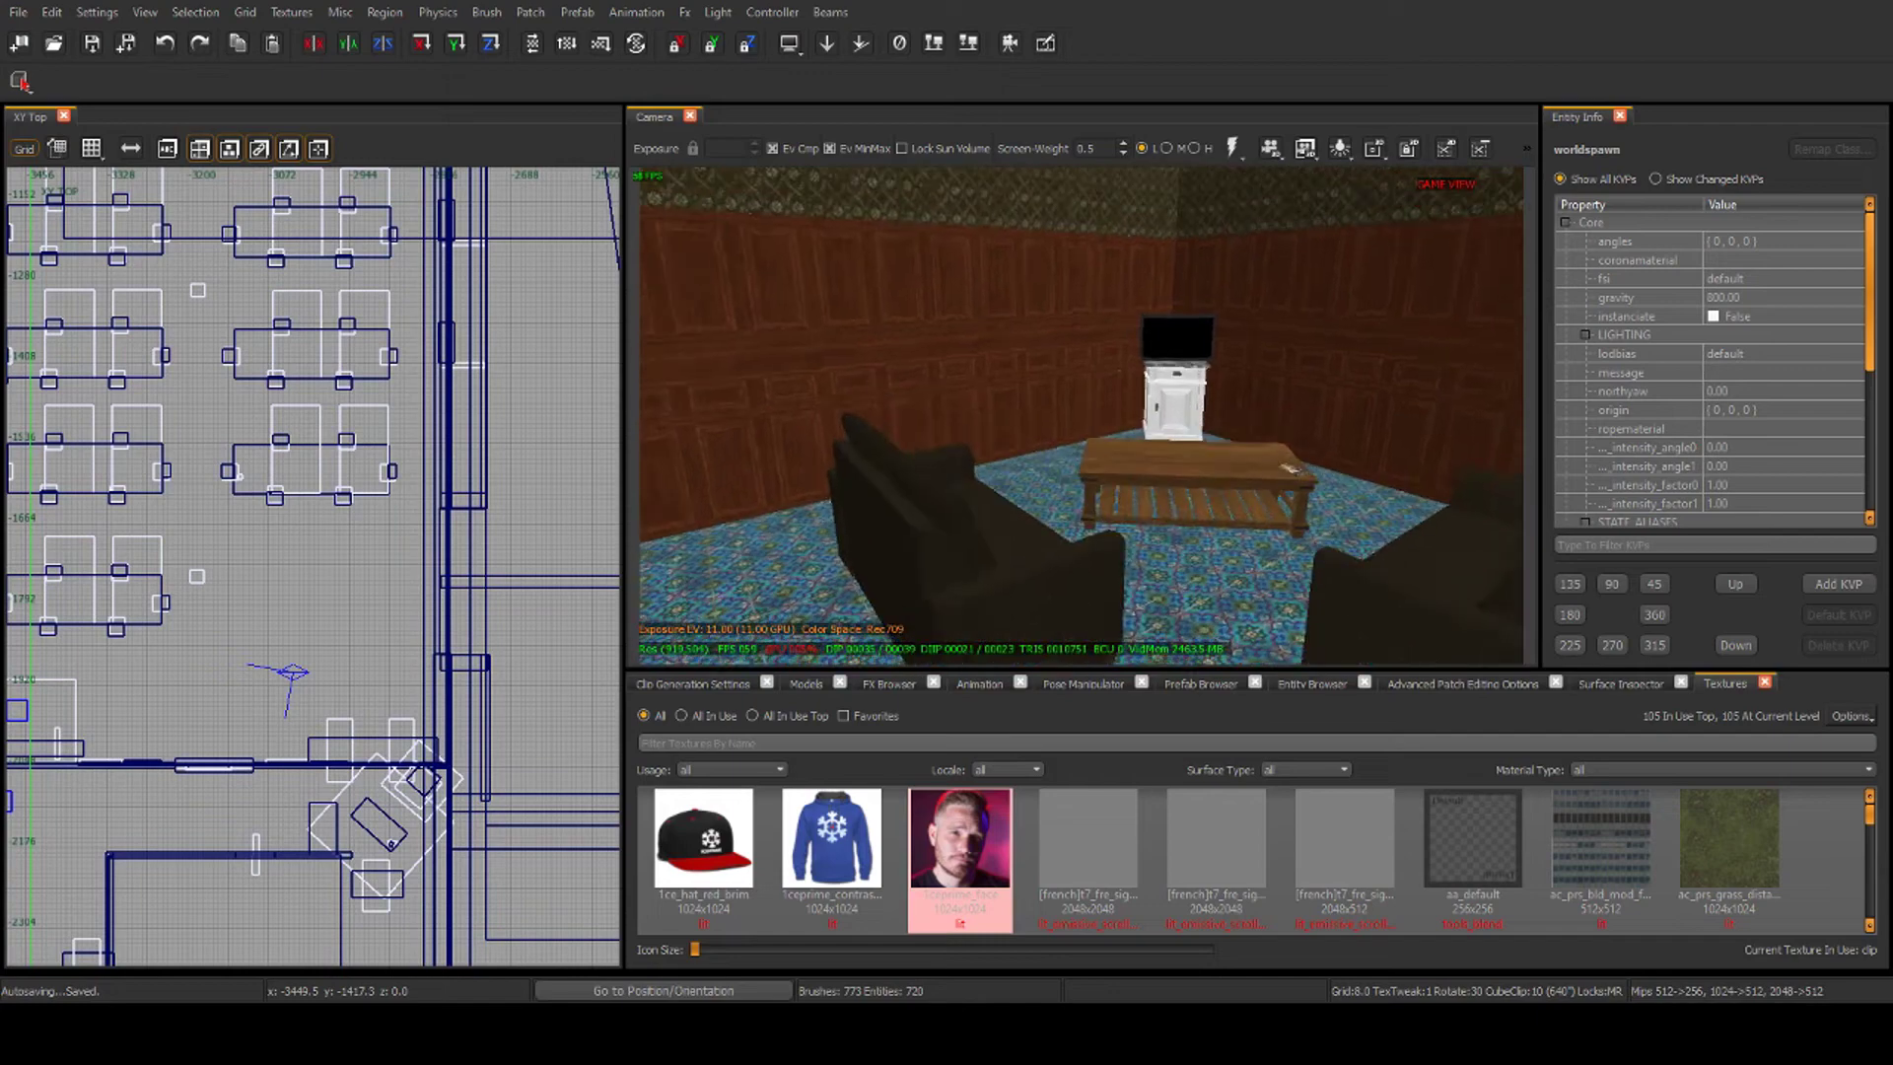
right_drag(1269, 342, 1133, 342)
key(g)
mouse_move(1269, 342)
right_down()
mouse_move(1223, 276)
mouse_move(1270, 340)
mouse_move(1243, 335)
mouse_move(1254, 306)
mouse_move(1266, 316)
mouse_move(1268, 350)
right_up()
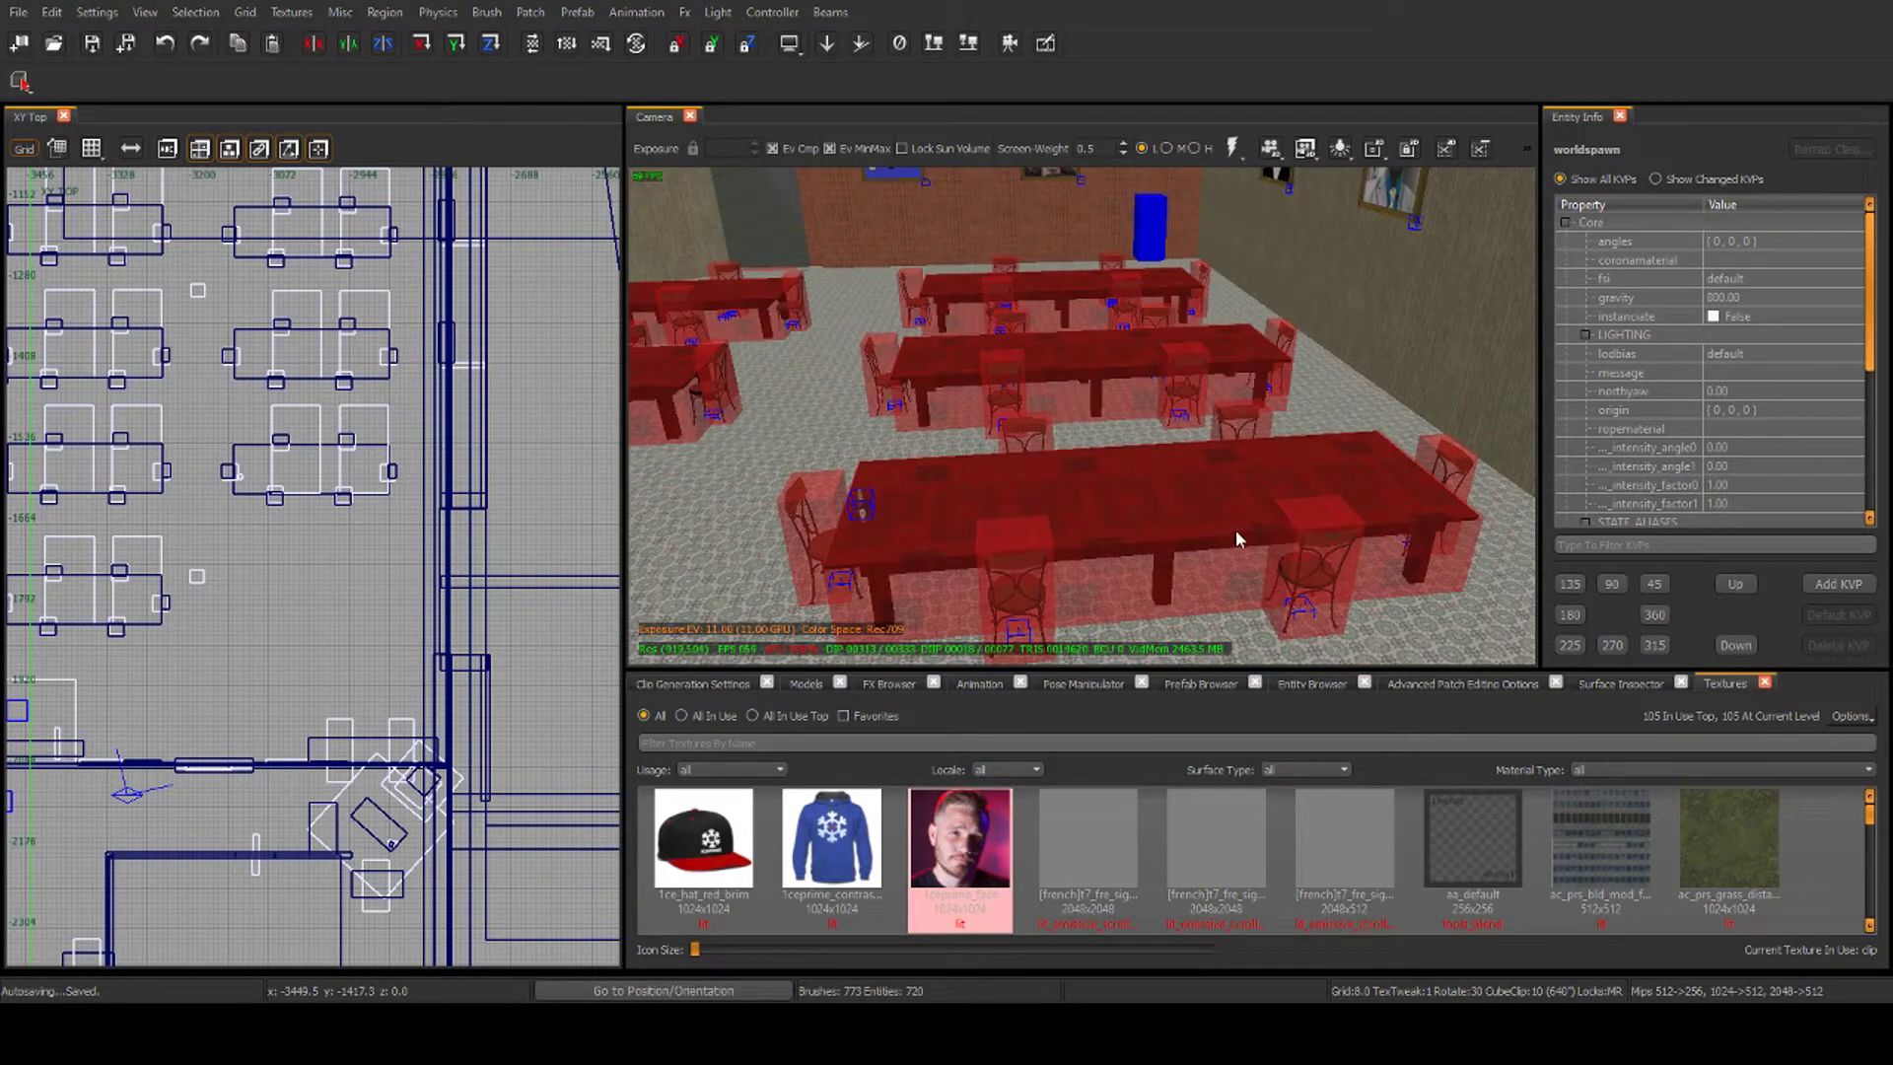
Remove the clip brush covering the nearest dining table and view the uncovered table model
click(1148, 489)
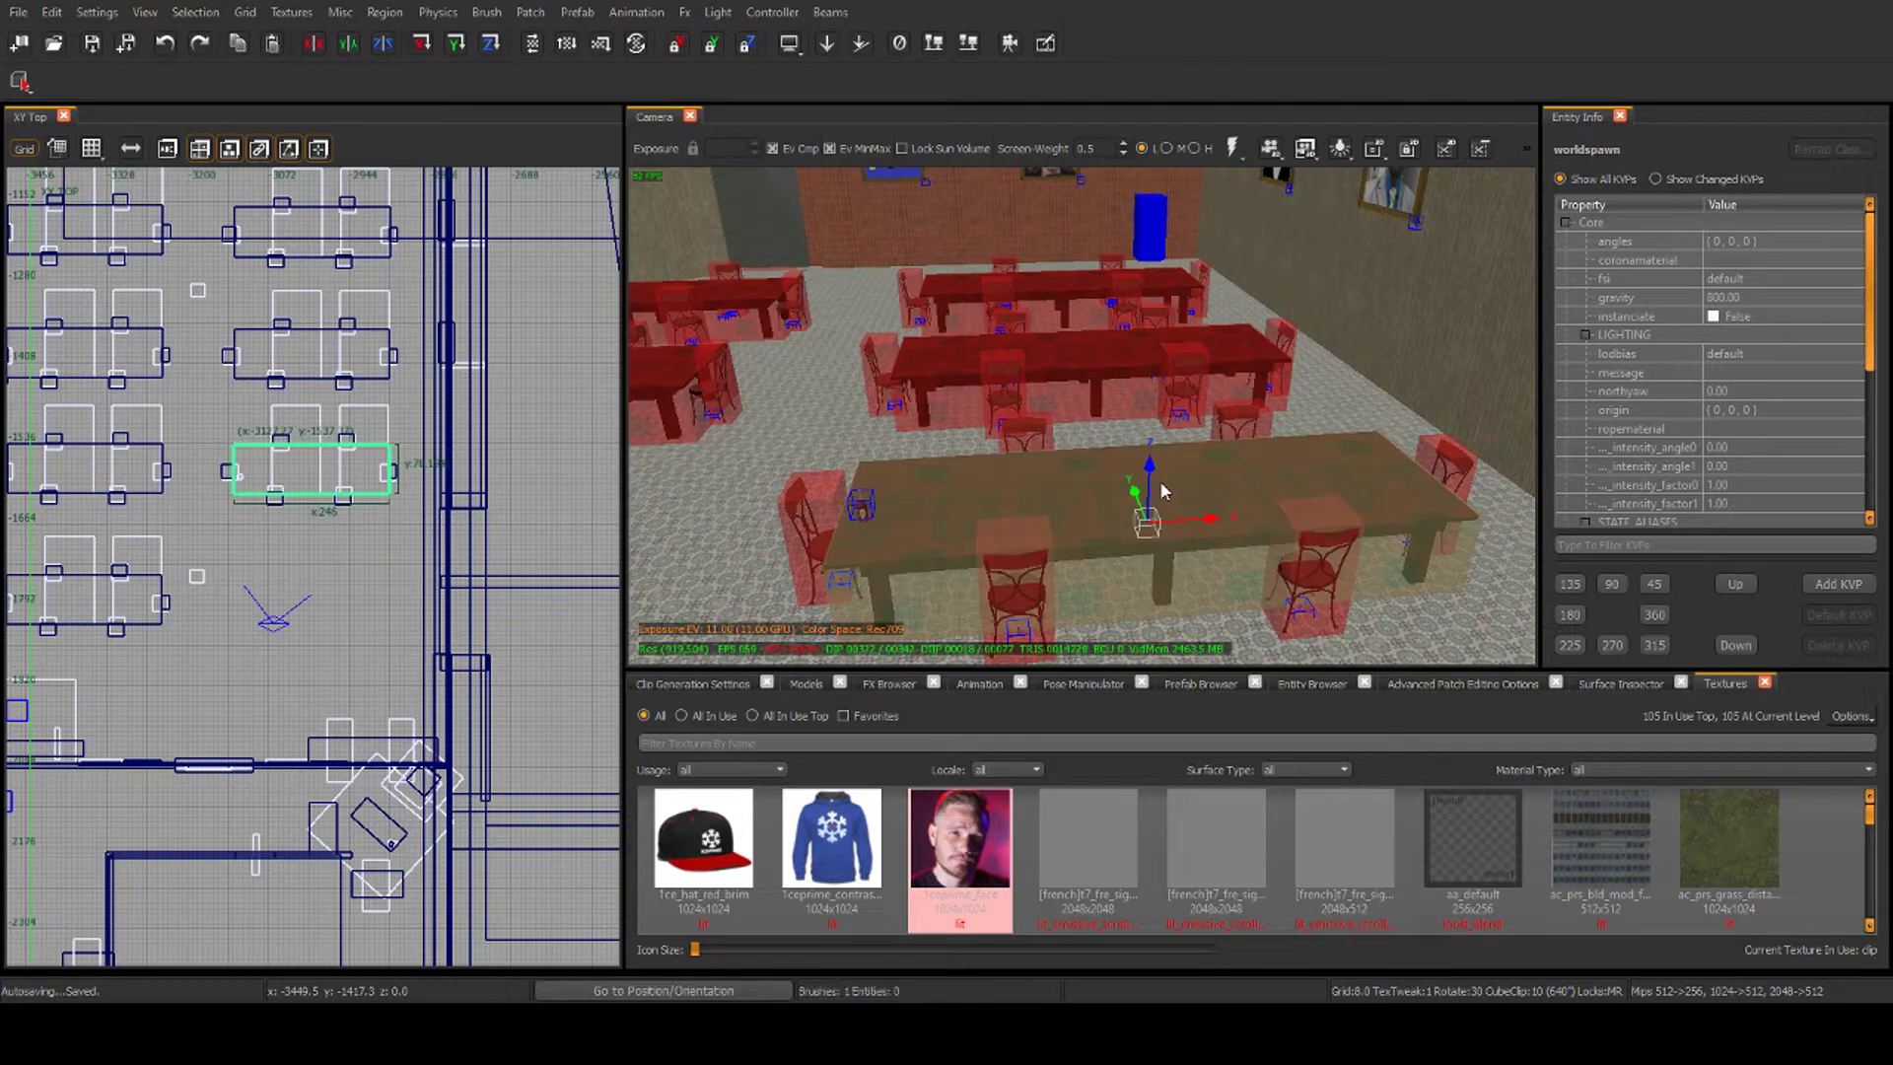
key(Escape)
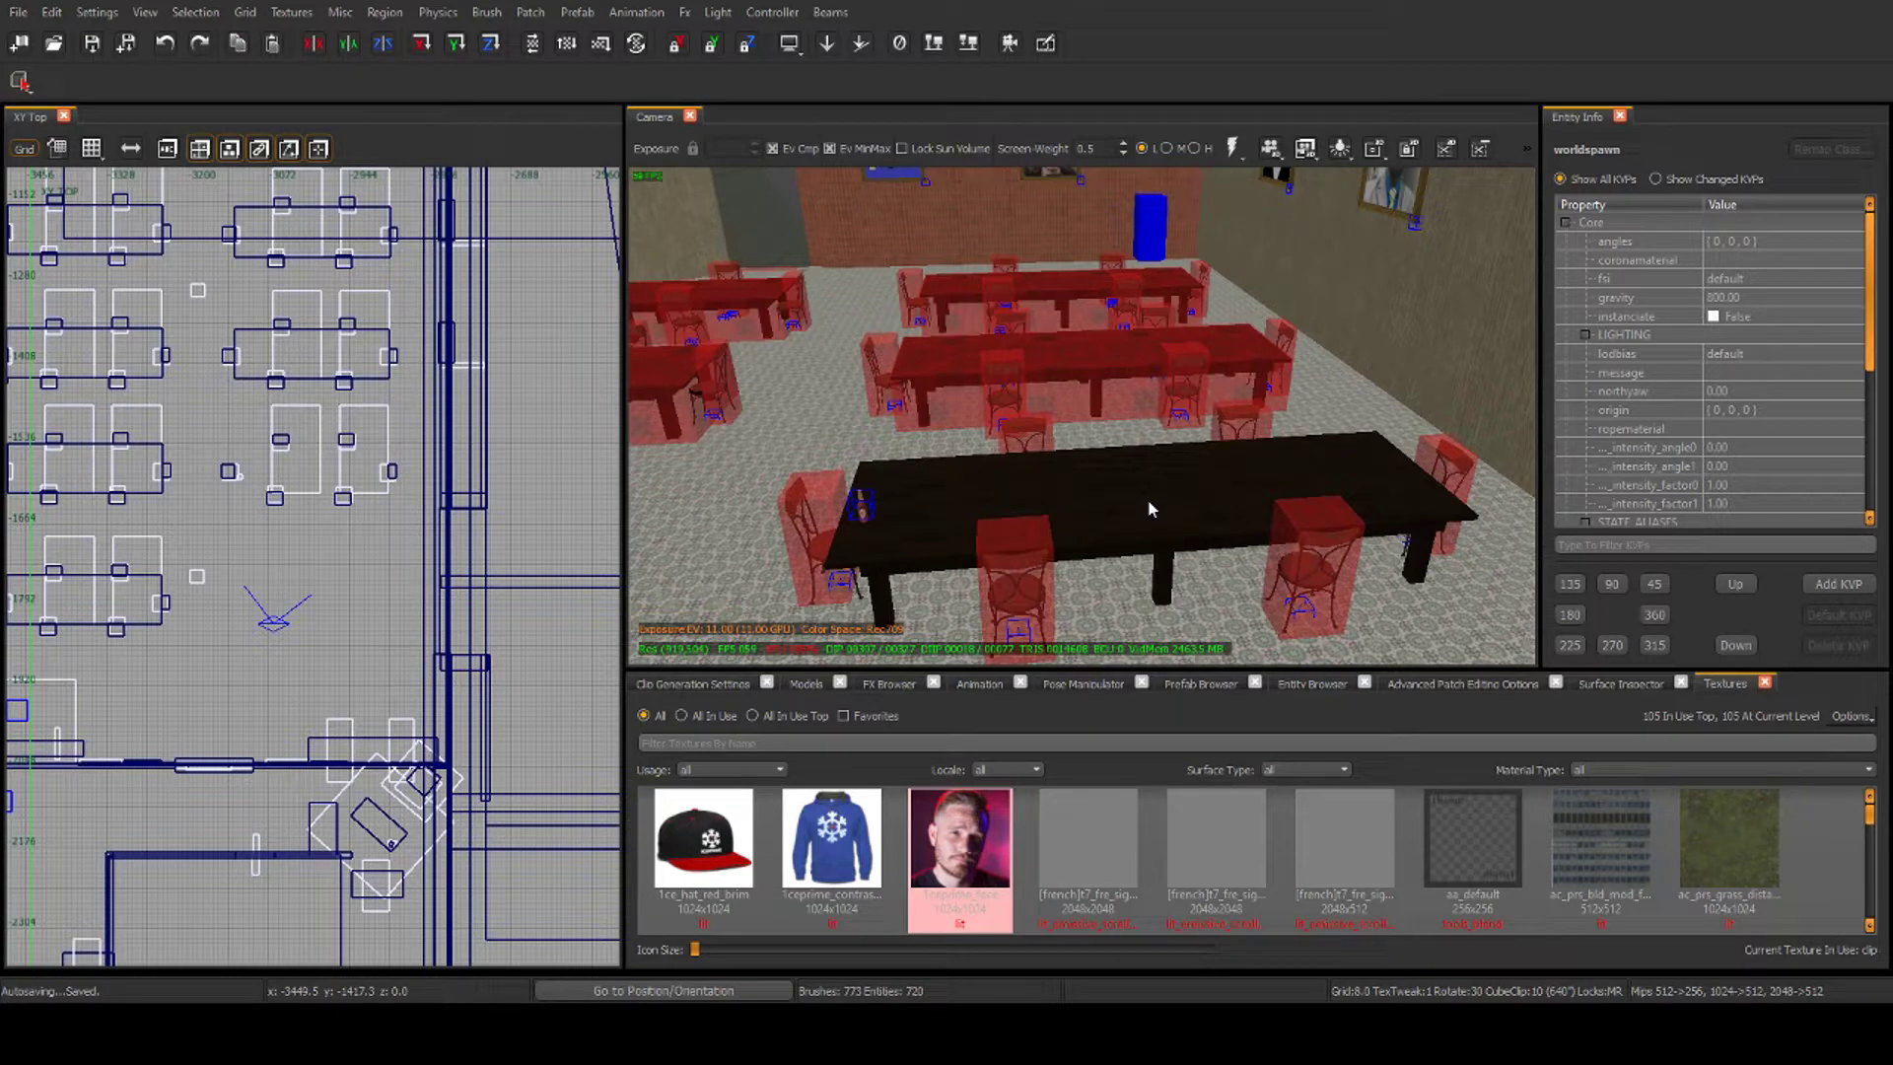
right_drag(1156, 500, 1113, 511)
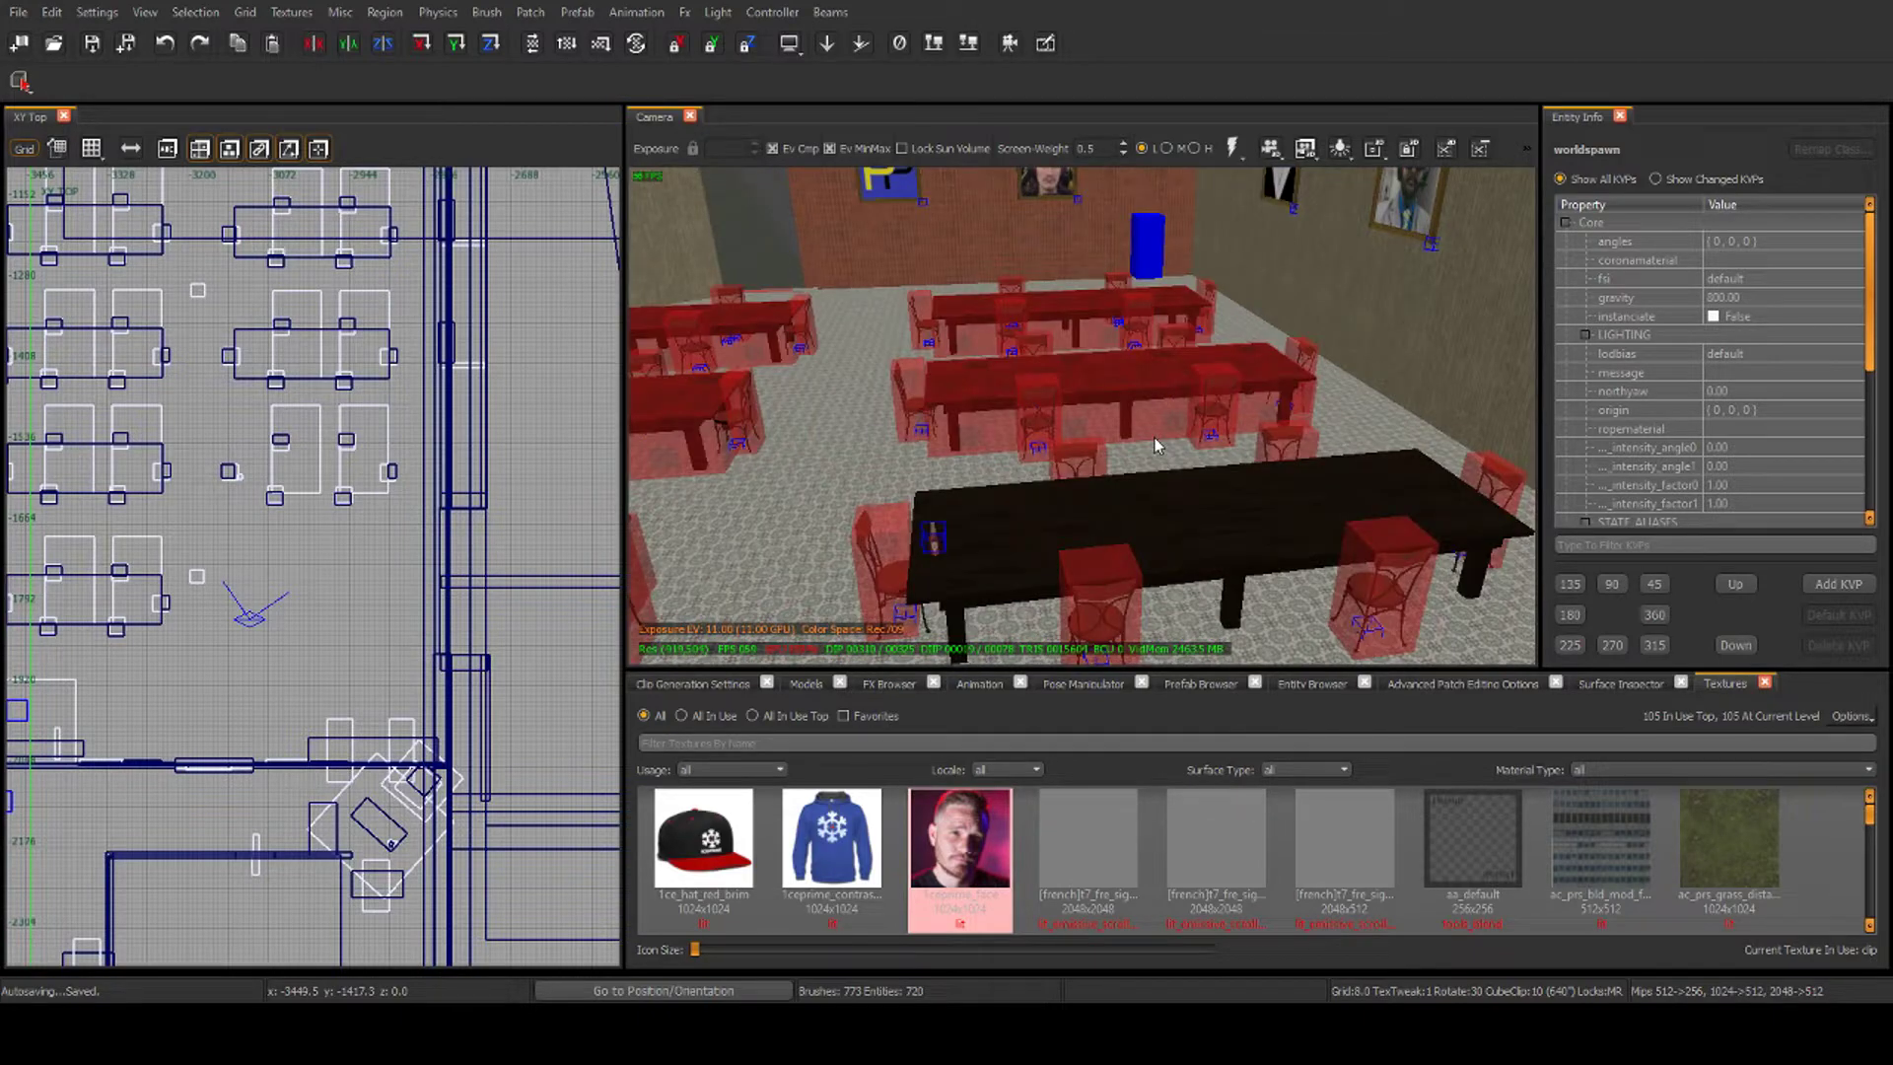
right_drag(1170, 435, 1240, 489)
mouse_move(1095, 353)
right_down()
mouse_move(1133, 386)
mouse_move(1094, 353)
right_up()
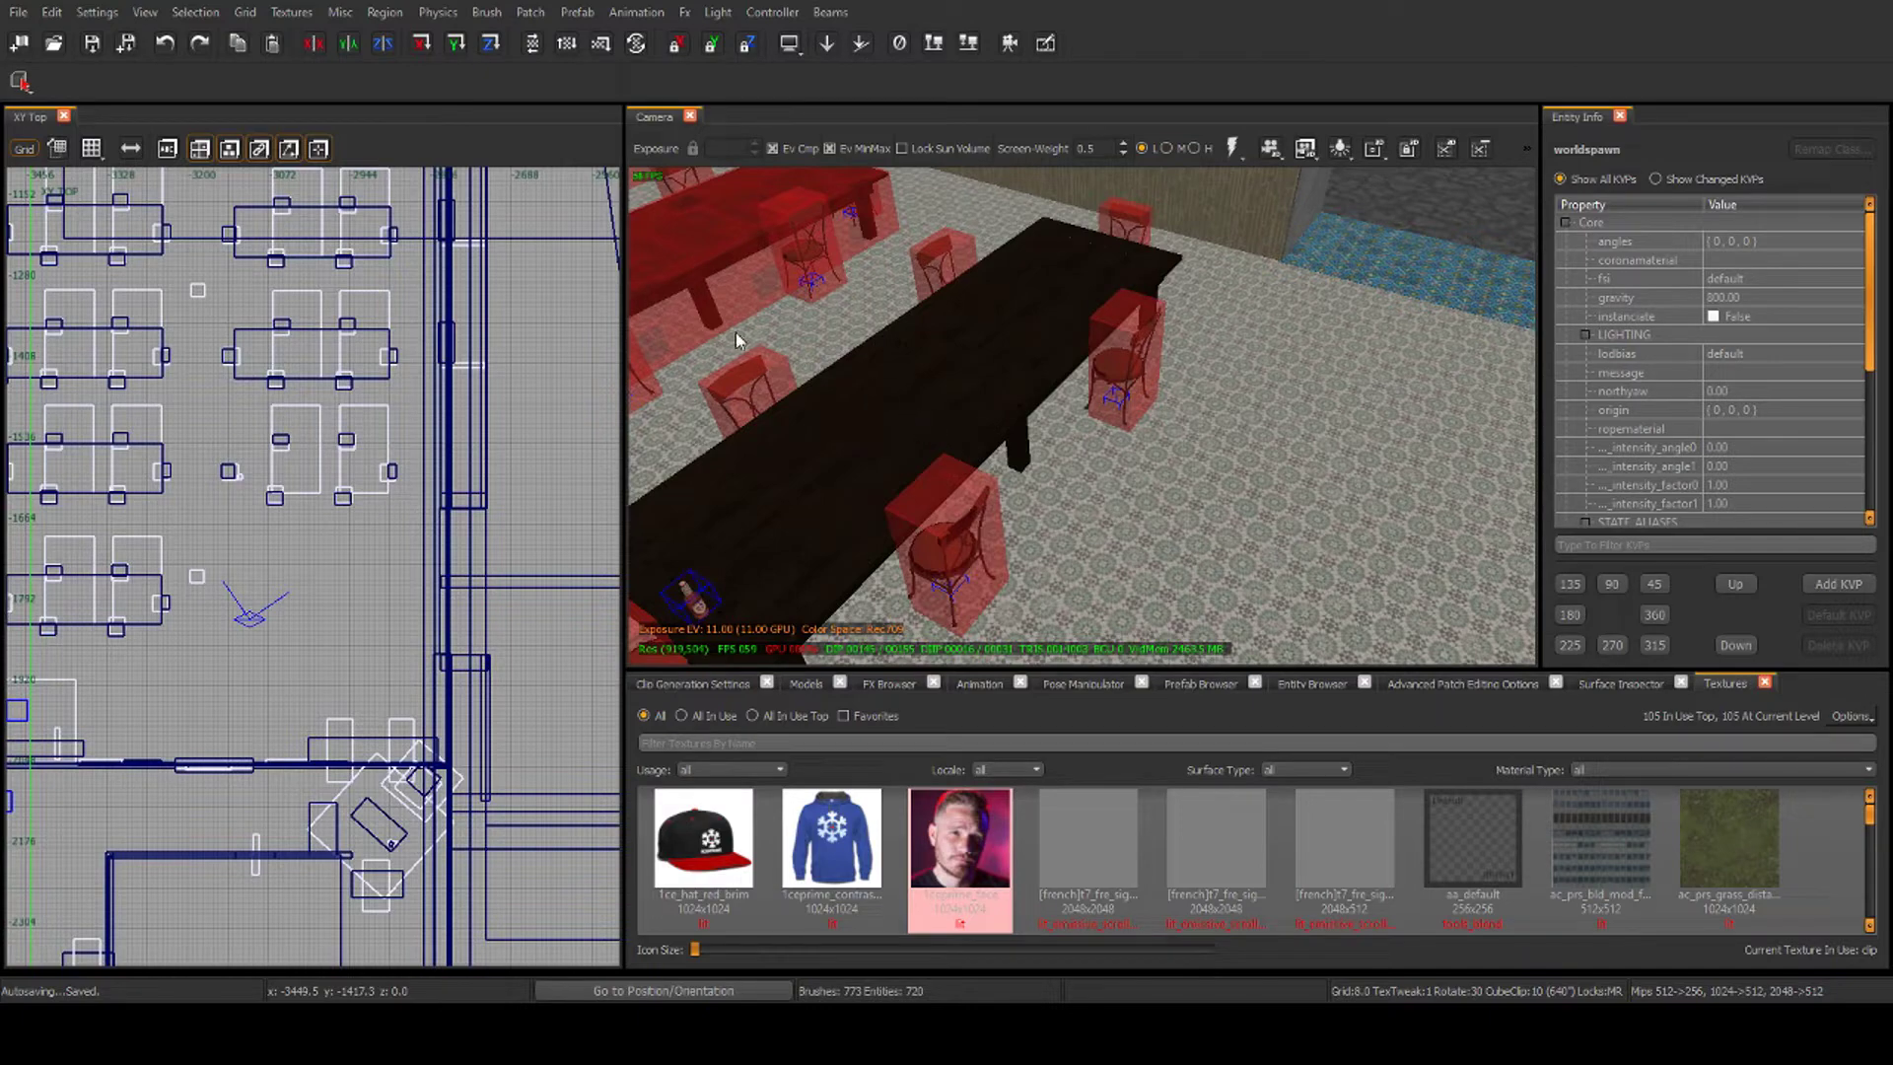
Undo the removal of the dining table's clip brush
right_drag(1128, 411, 1094, 418)
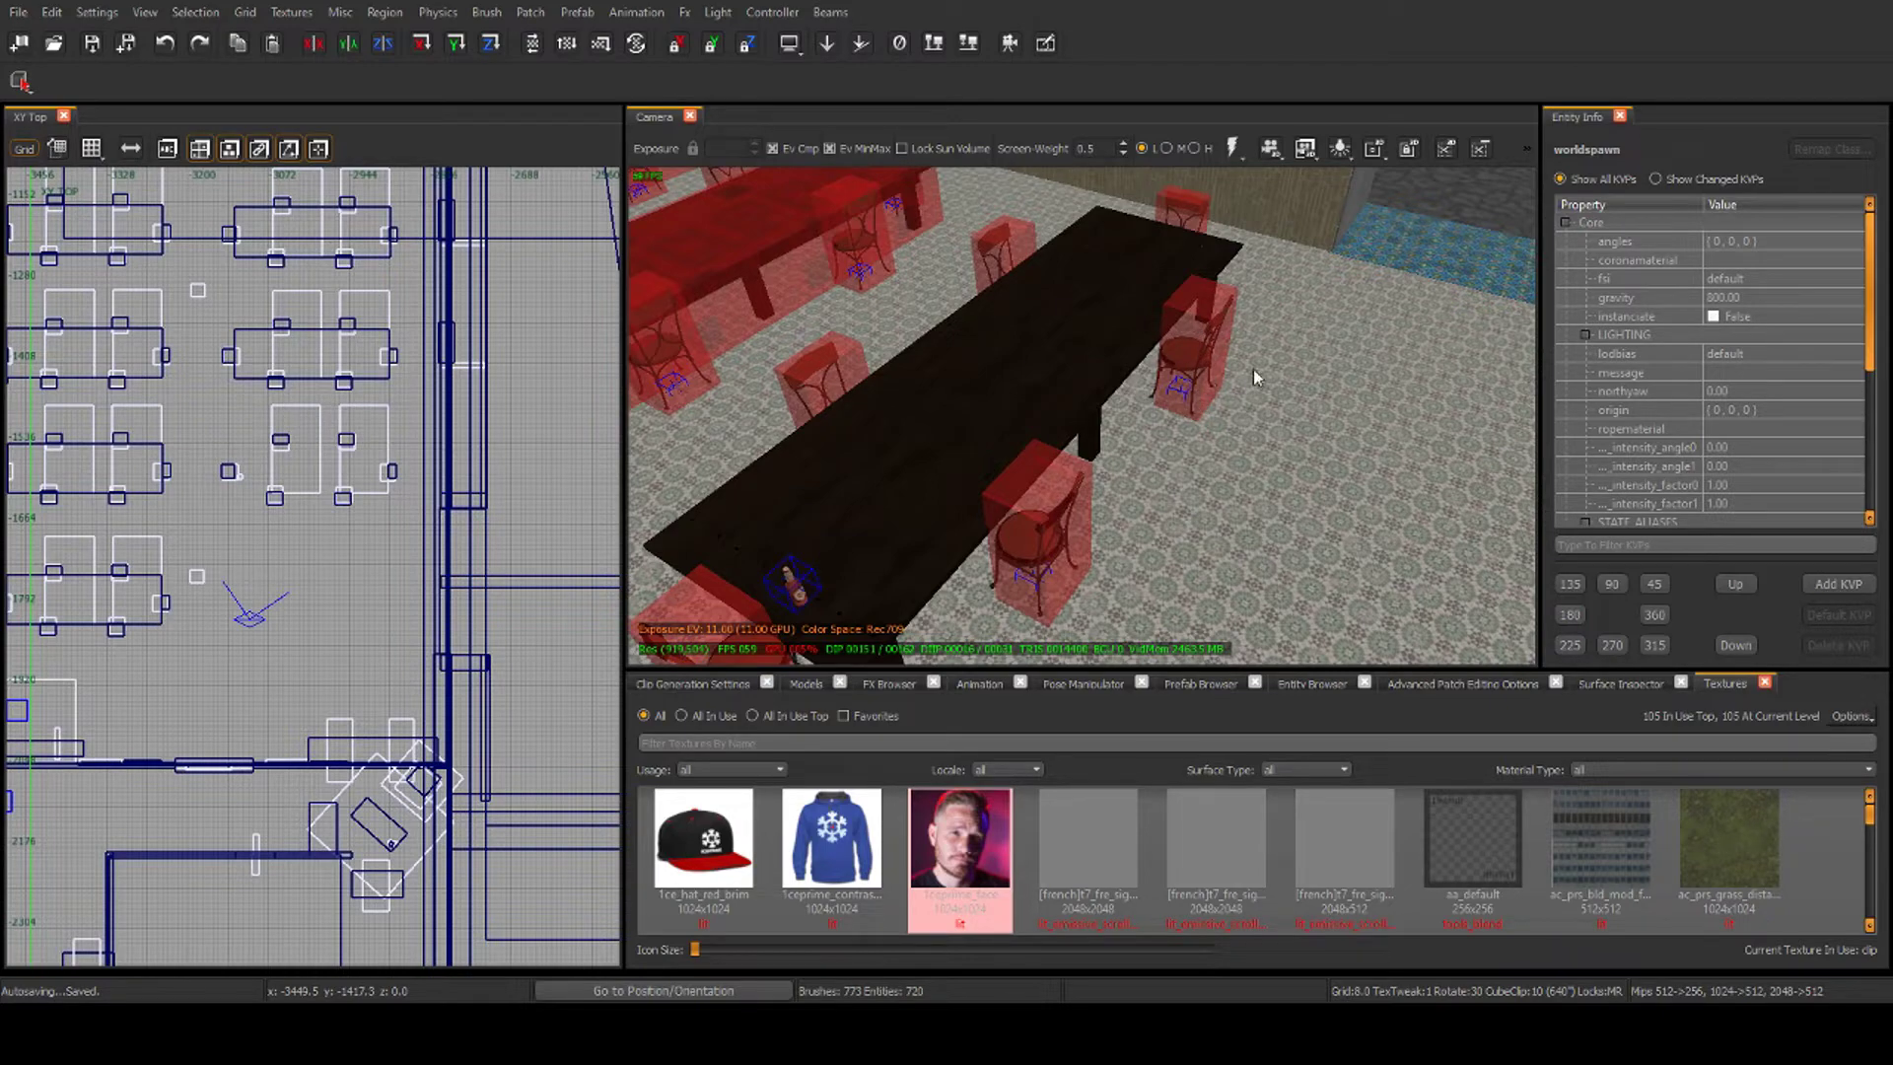
right_drag(1011, 374, 1005, 404)
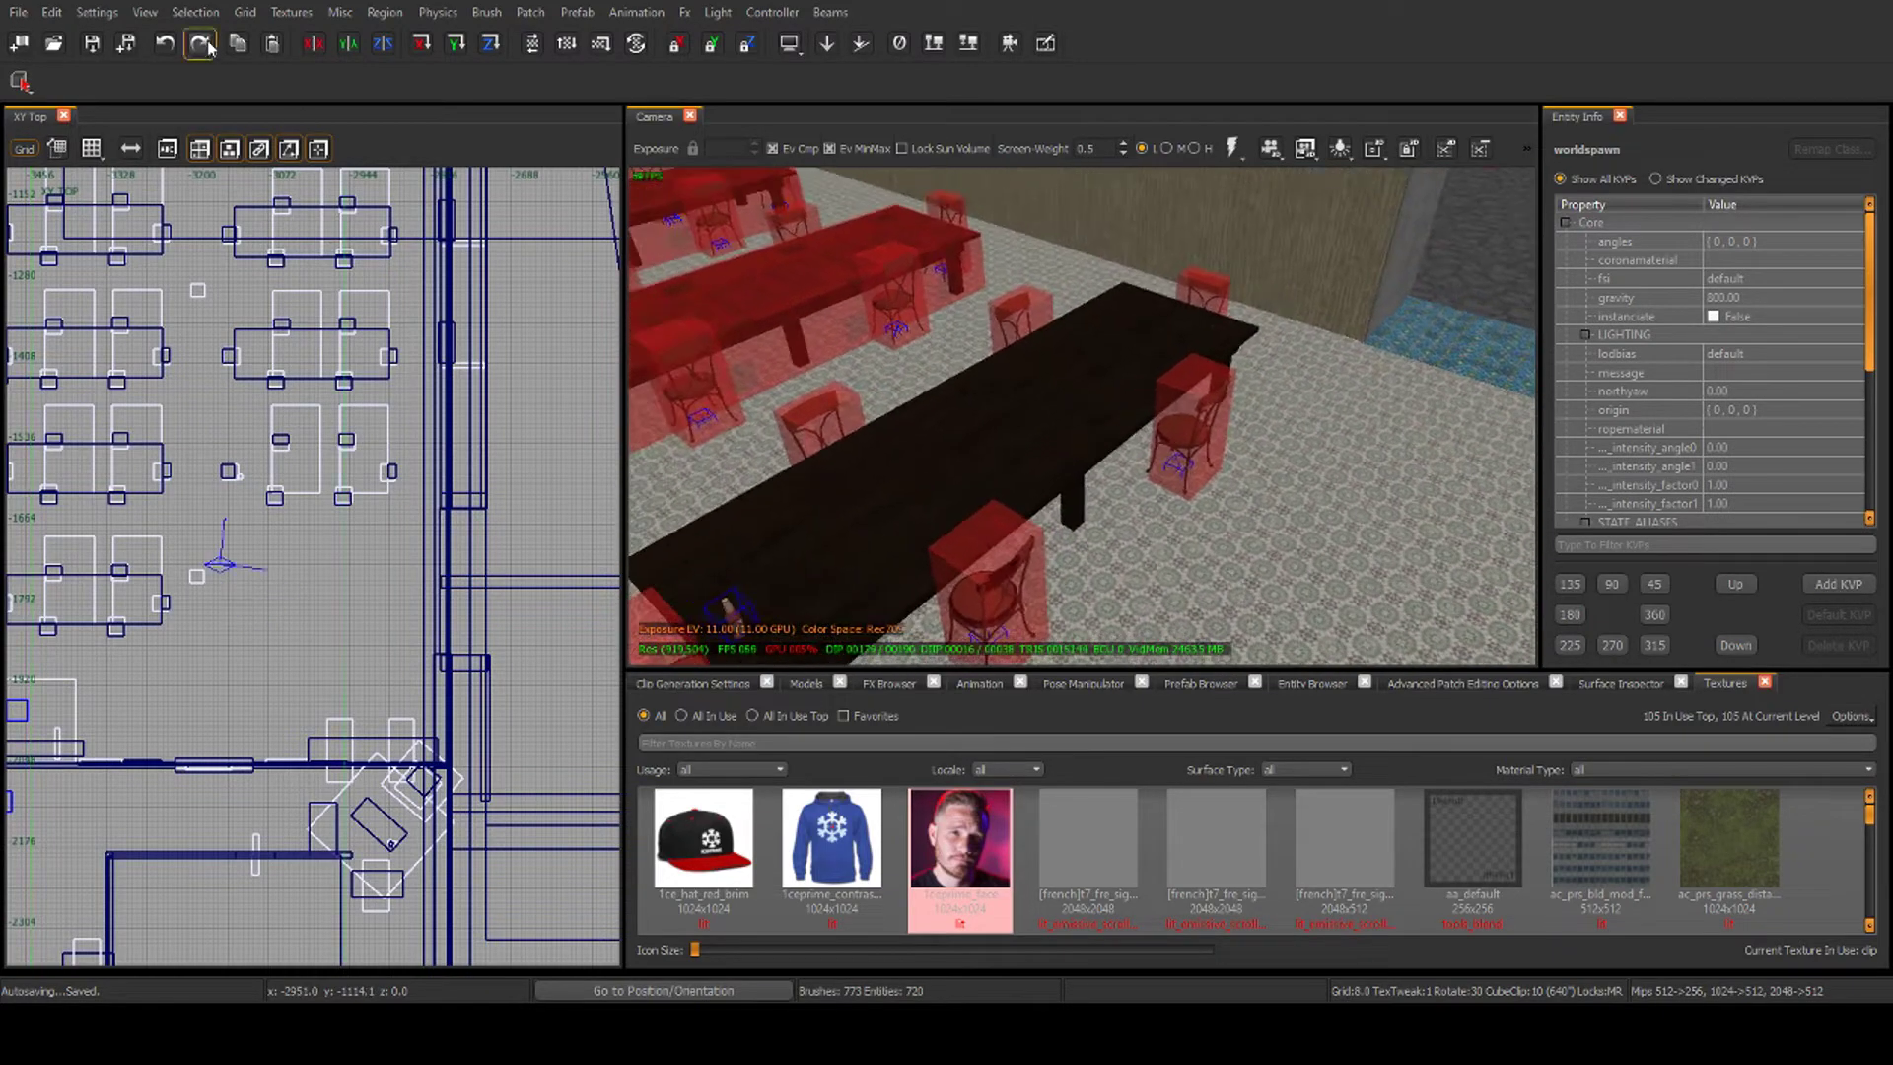
click(250, 625)
Draw a clip brush of about 62.5 × 87.5 × 40 units on the empty floor beside the dining tables
right_drag(1185, 380, 1272, 400)
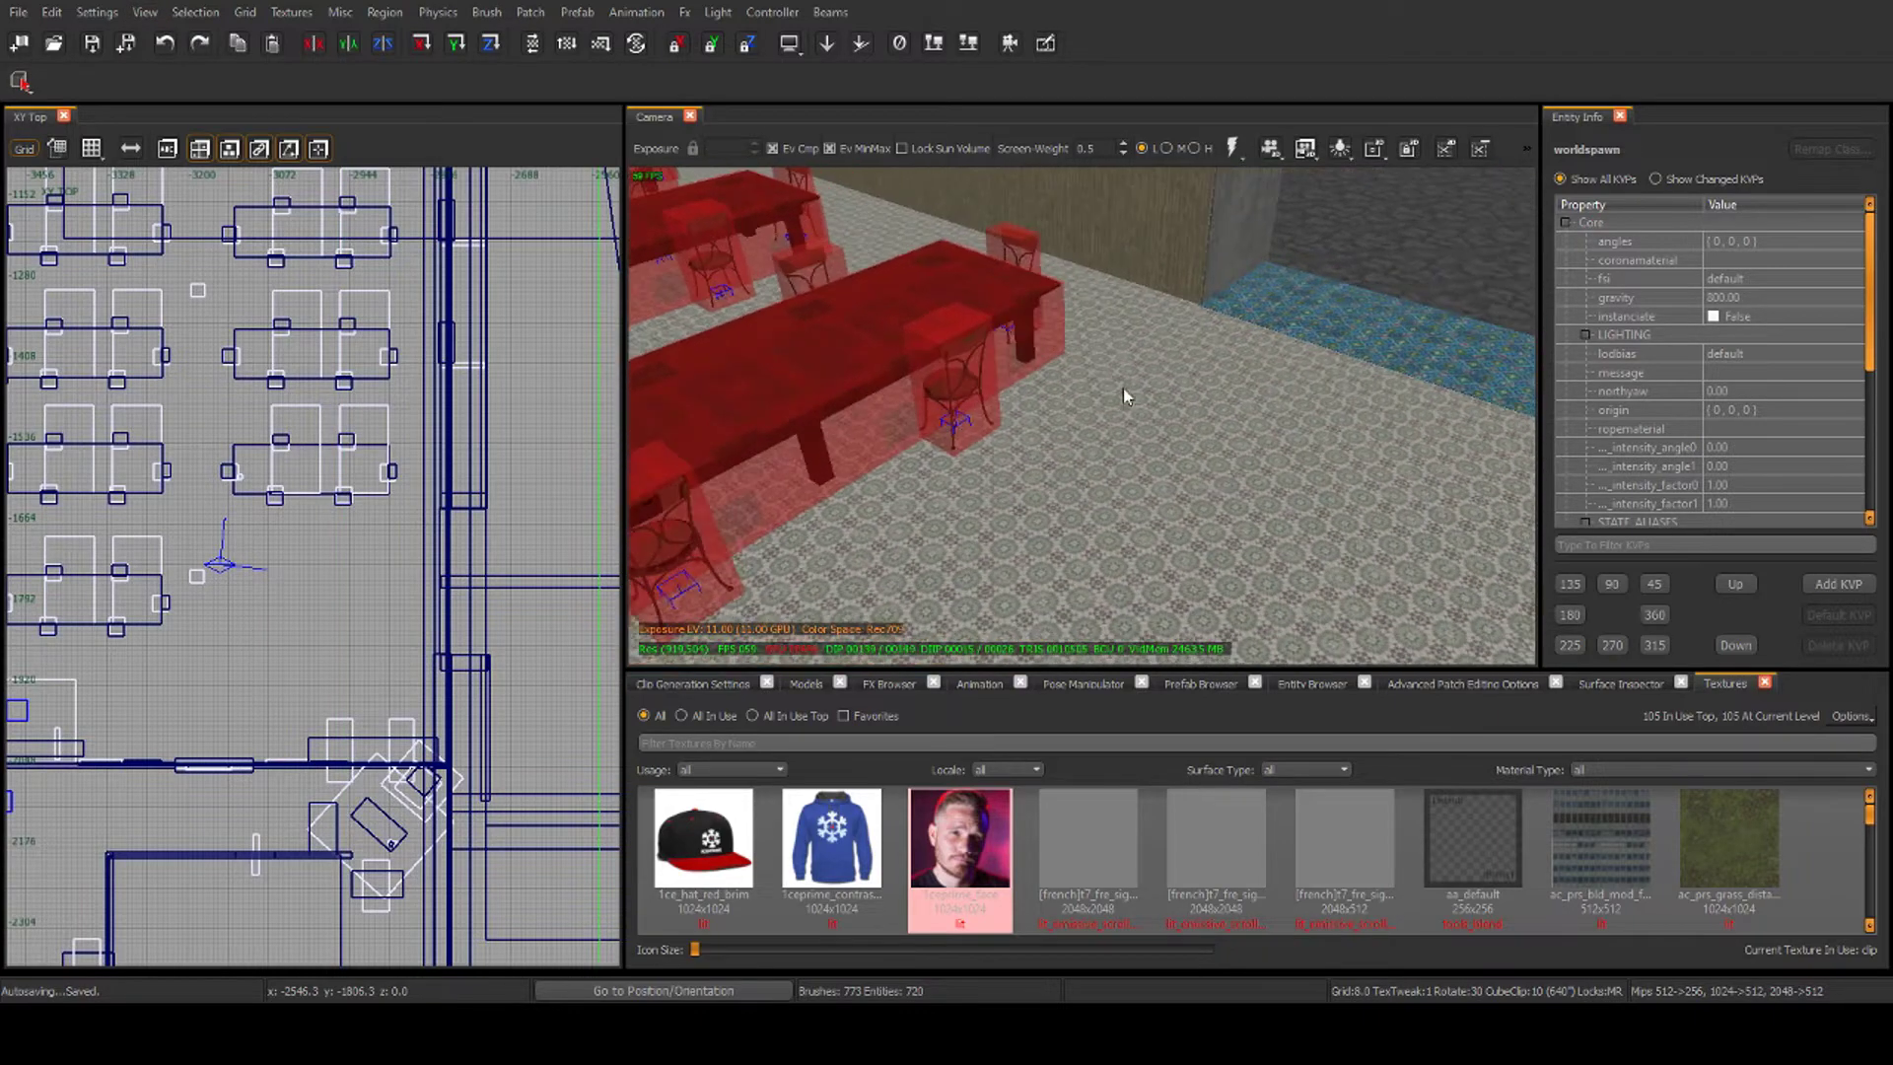
drag(336, 535, 375, 595)
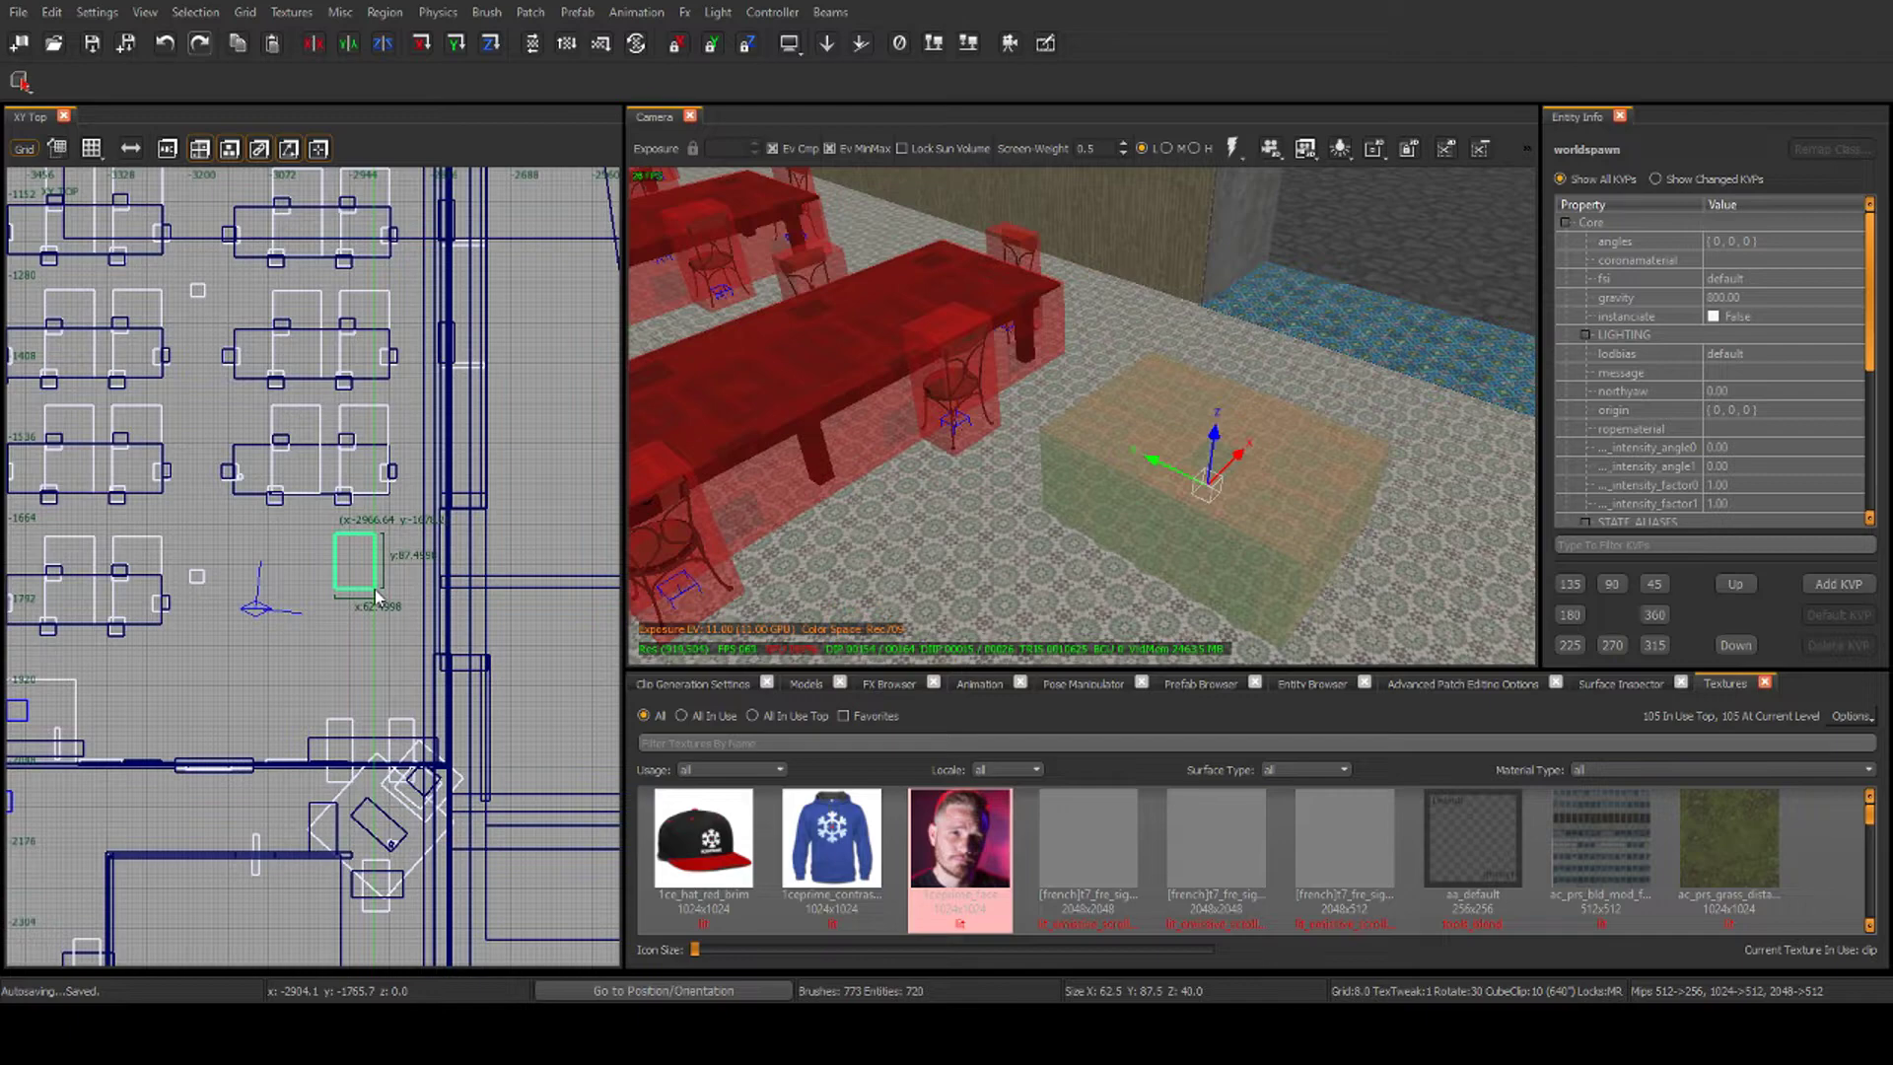
key(Escape)
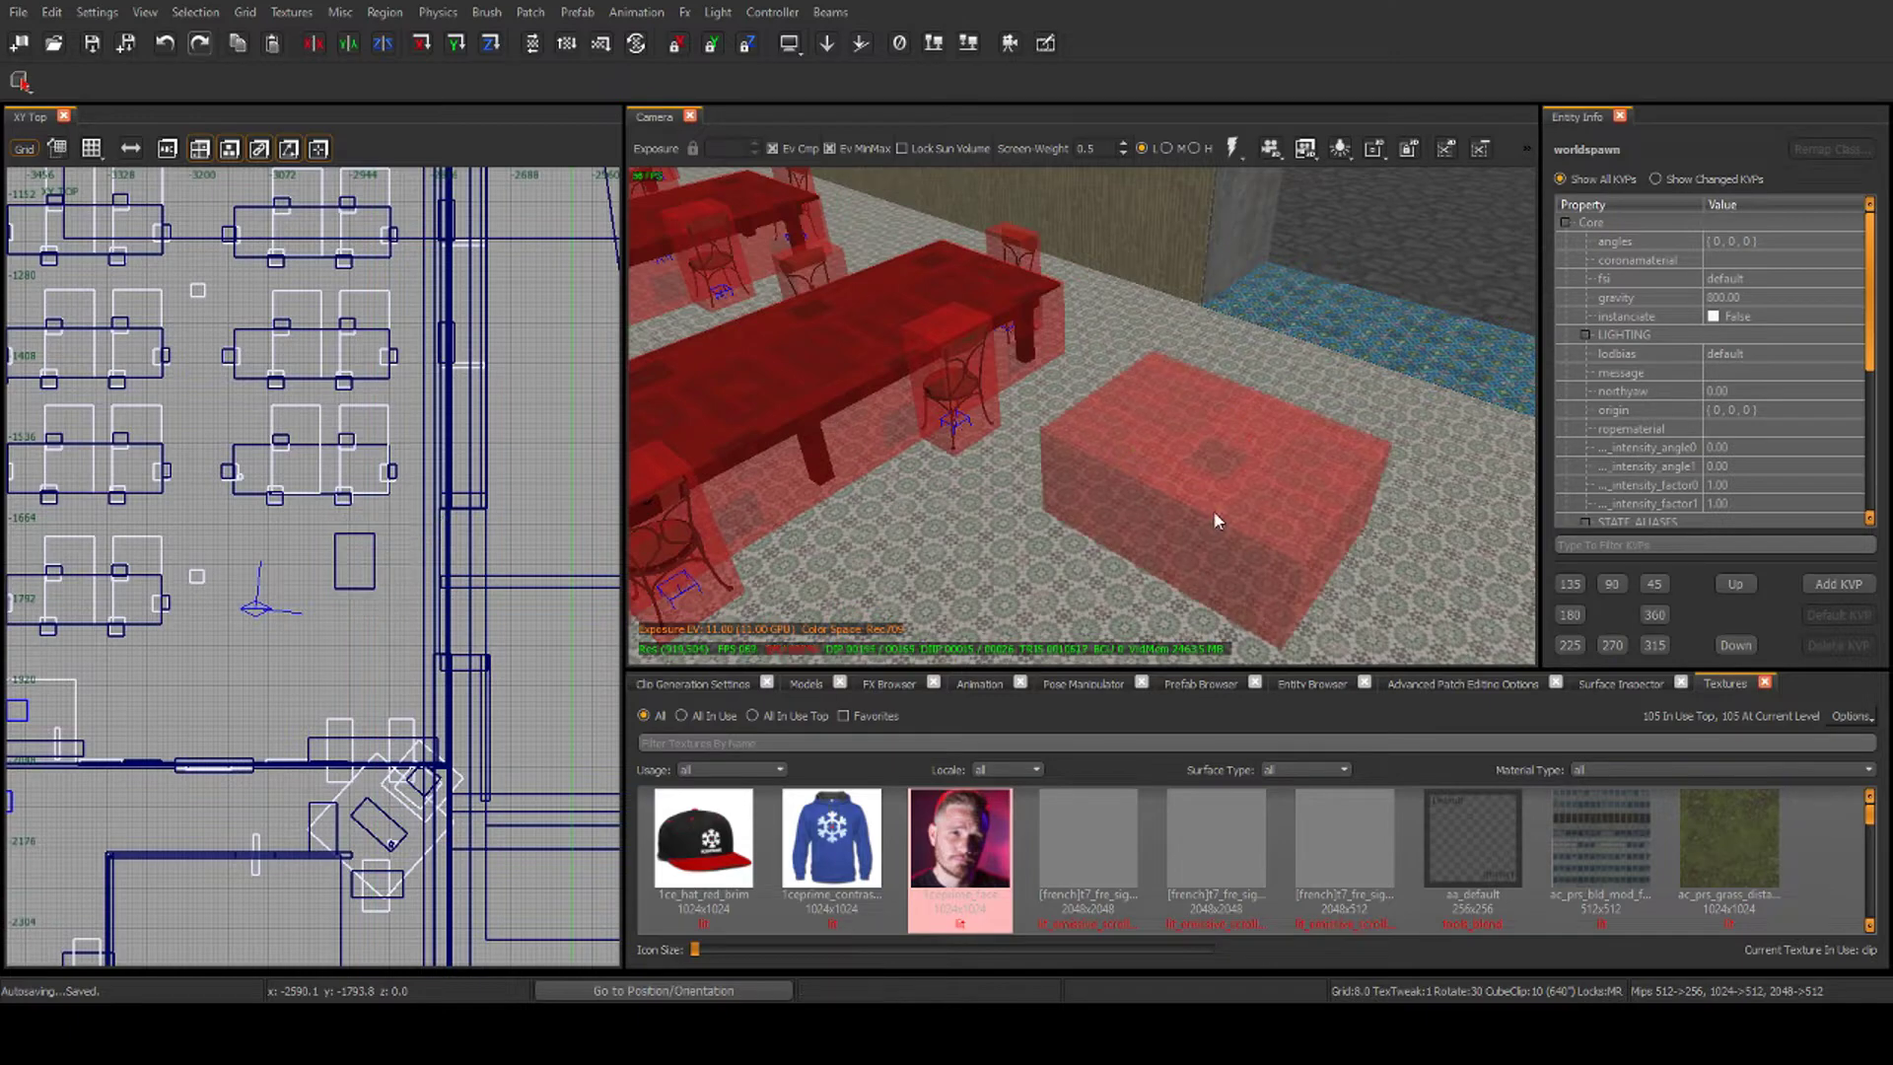
mouse_move(1225, 476)
right_down()
mouse_move(1207, 479)
mouse_move(1220, 503)
mouse_move(1227, 479)
right_up()
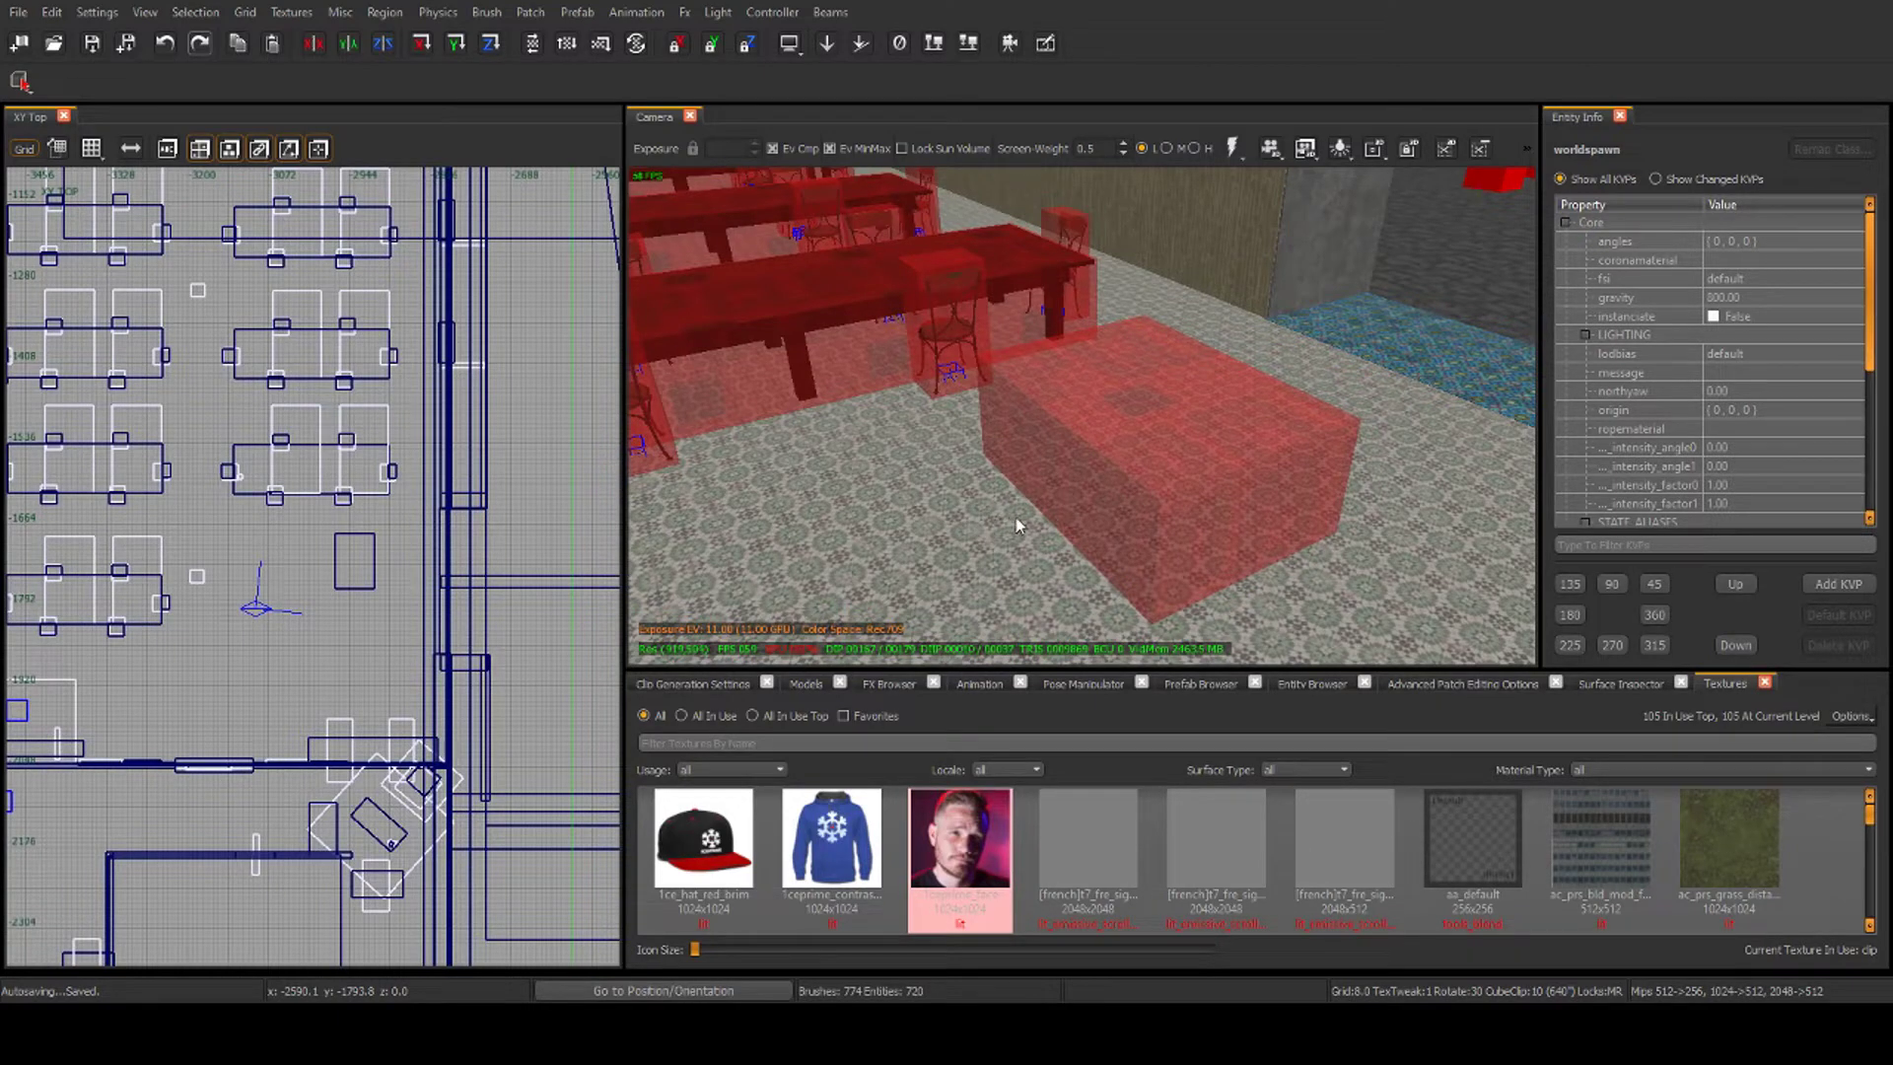
Apply the ac_prs_grass_distant texture to the new floor brush and delete the brush
click(1143, 493)
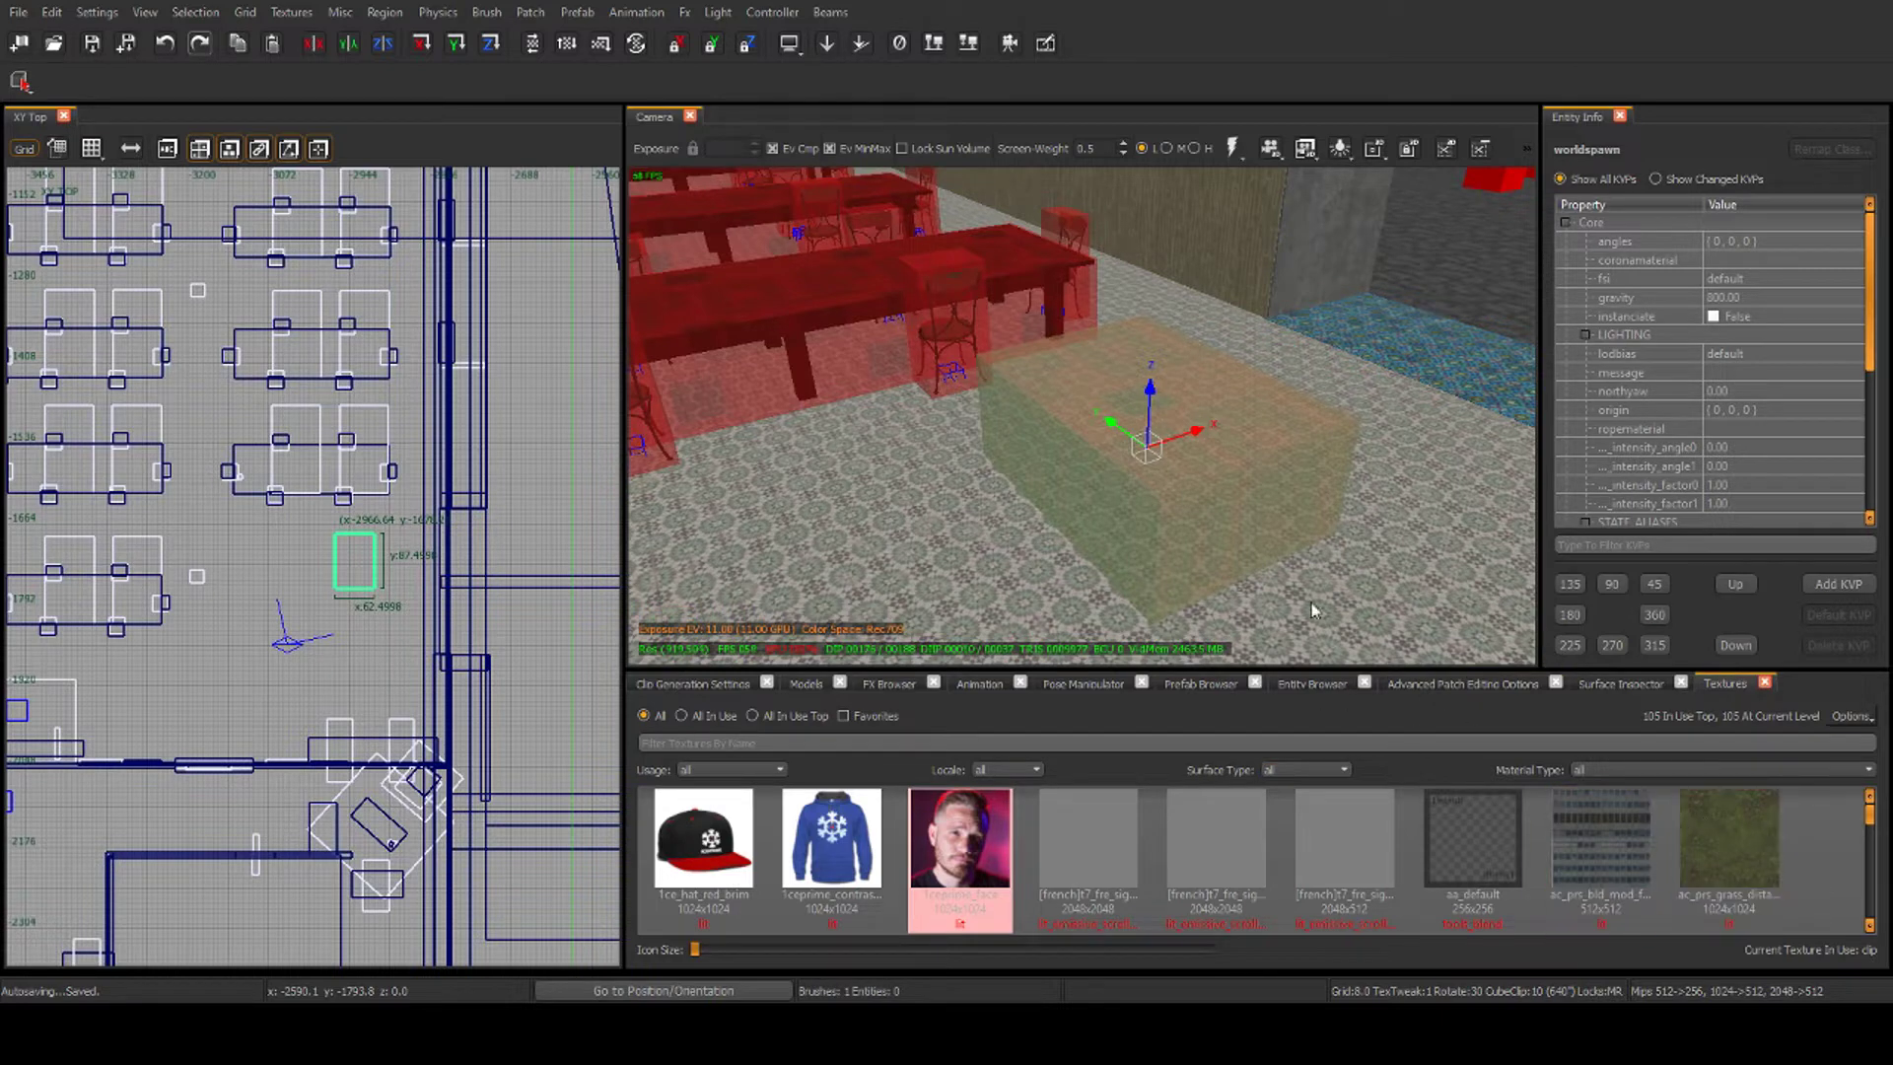
click(1718, 854)
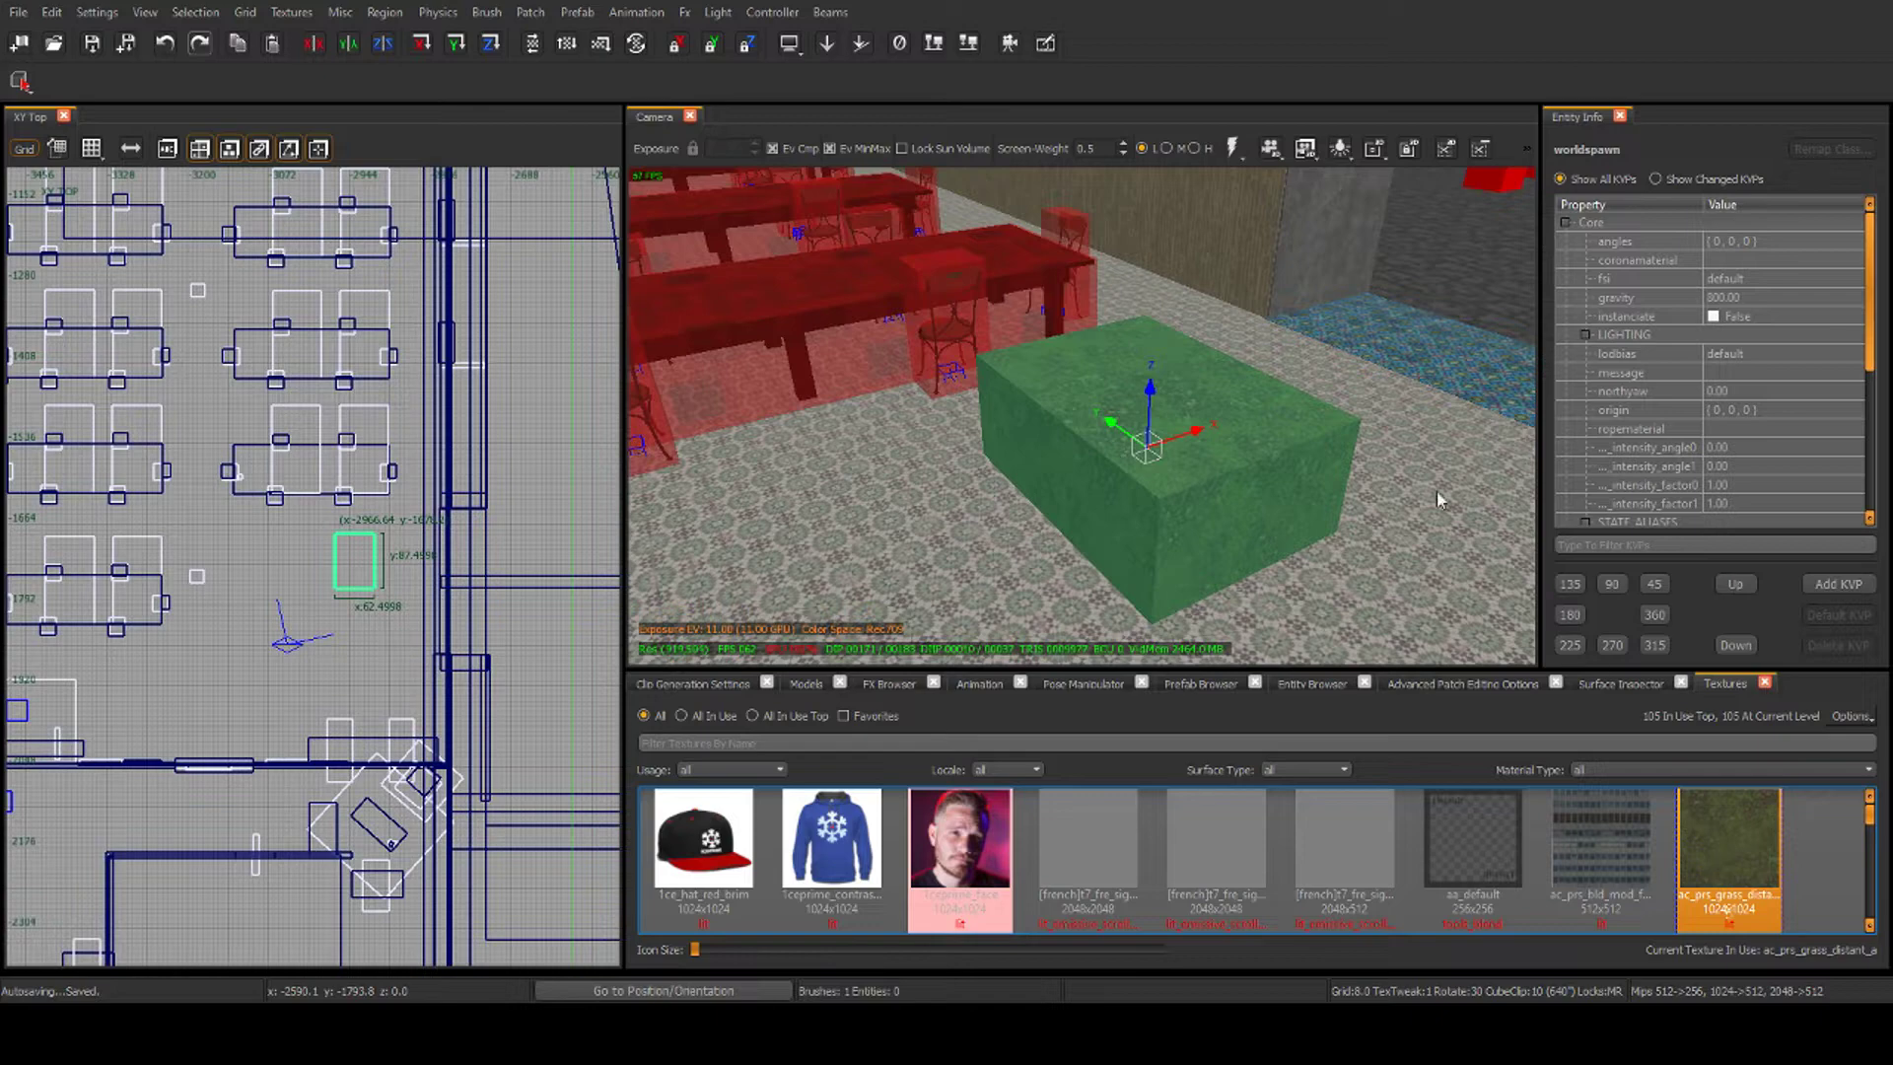
key(Escape)
right_drag(1130, 444, 1262, 432)
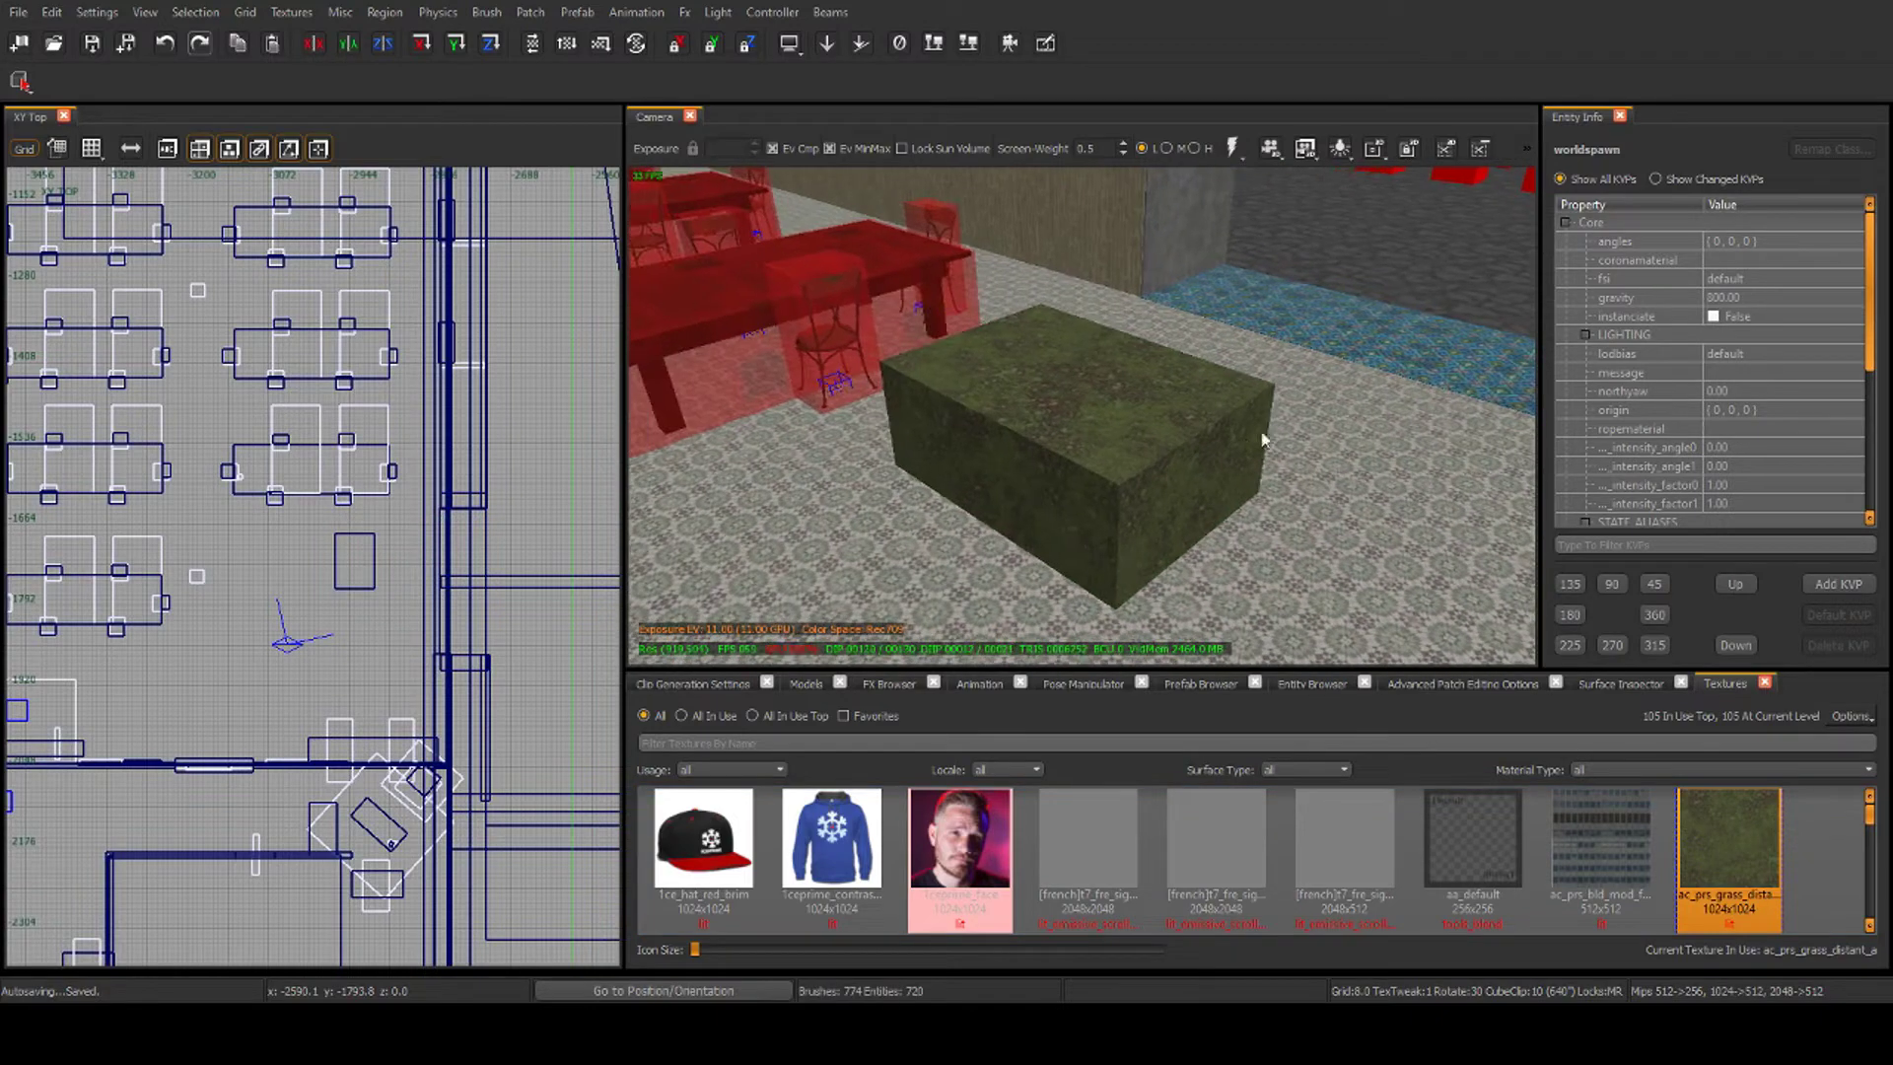
shift+click(1122, 398)
key(BackSpace)
Lower the top edge of the wall brush above the lounge doorway in the XZ front view, making it about 121 units high
mouse_move(1151, 387)
right_down()
mouse_move(1026, 326)
mouse_move(1114, 395)
mouse_move(1243, 374)
mouse_move(1419, 384)
mouse_move(1187, 402)
right_up()
shift+click(1167, 312)
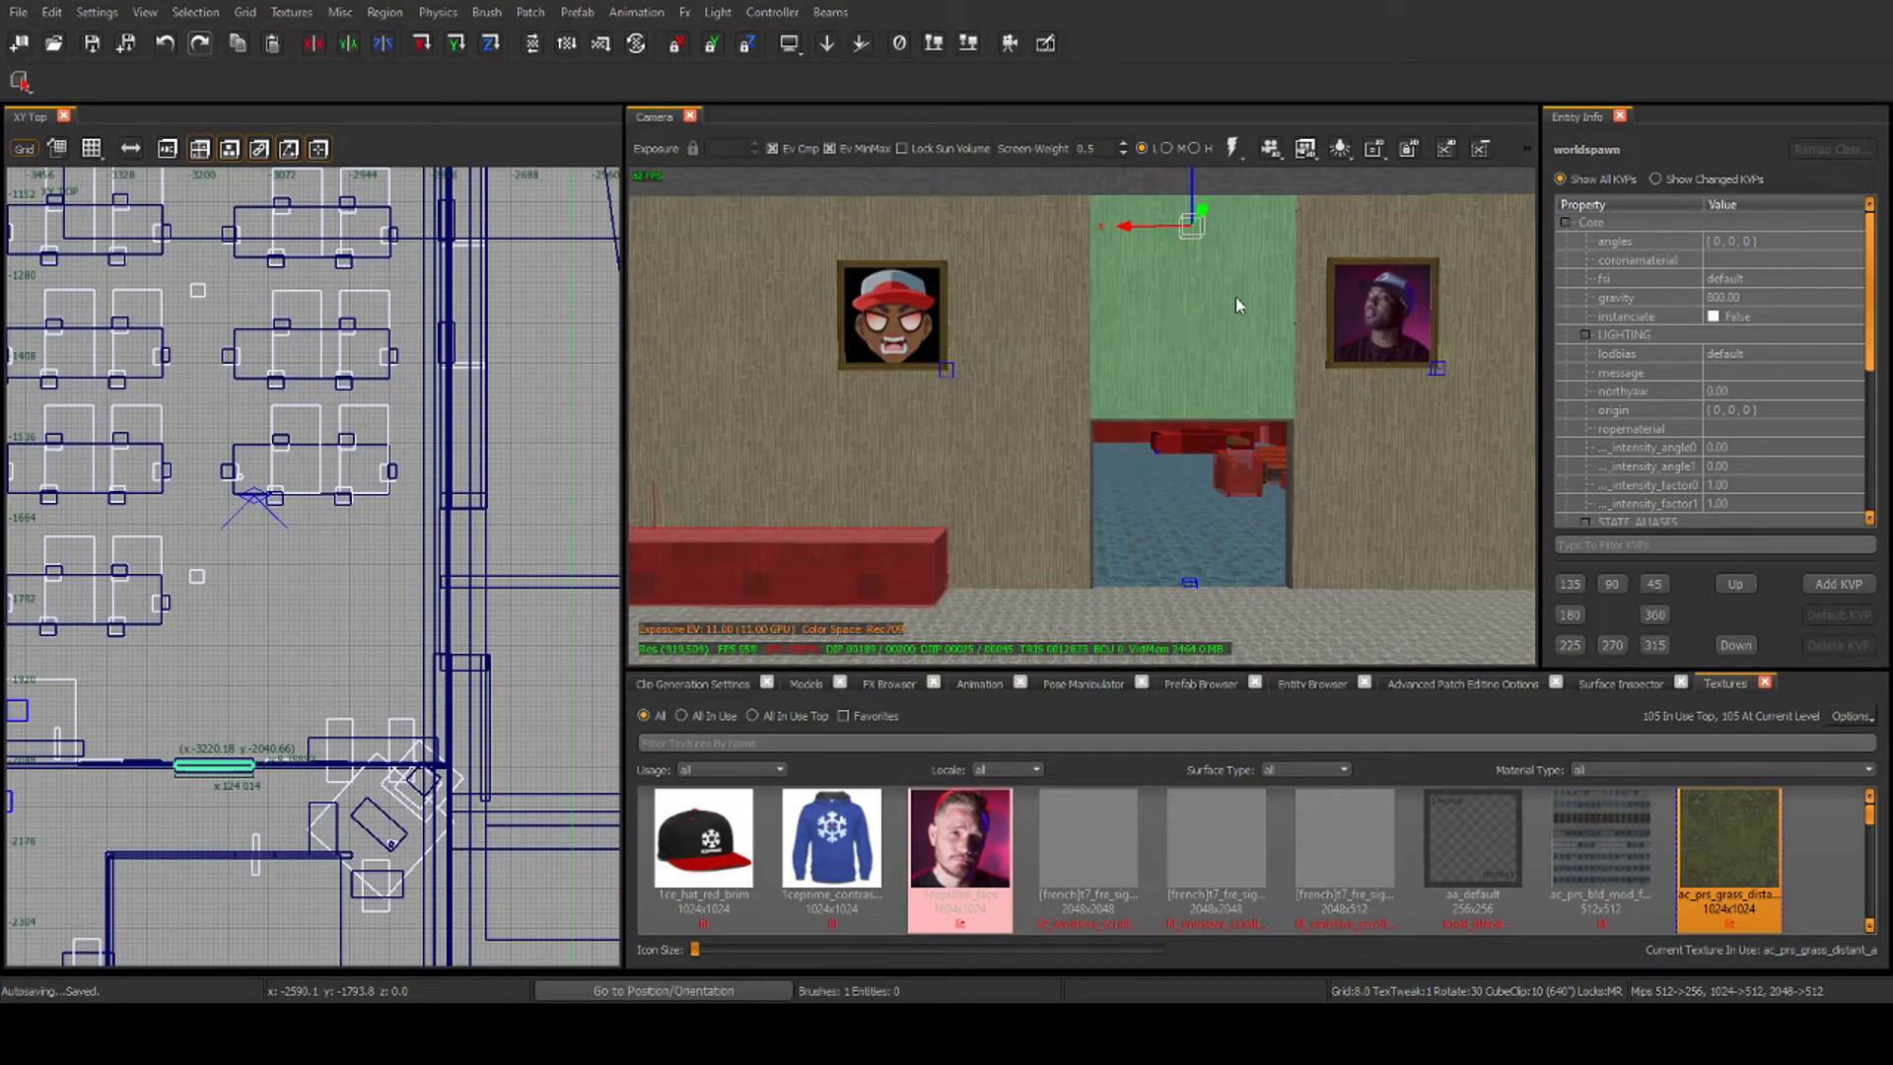
scroll(229, 639, down, 2)
right_drag(265, 712, 367, 598)
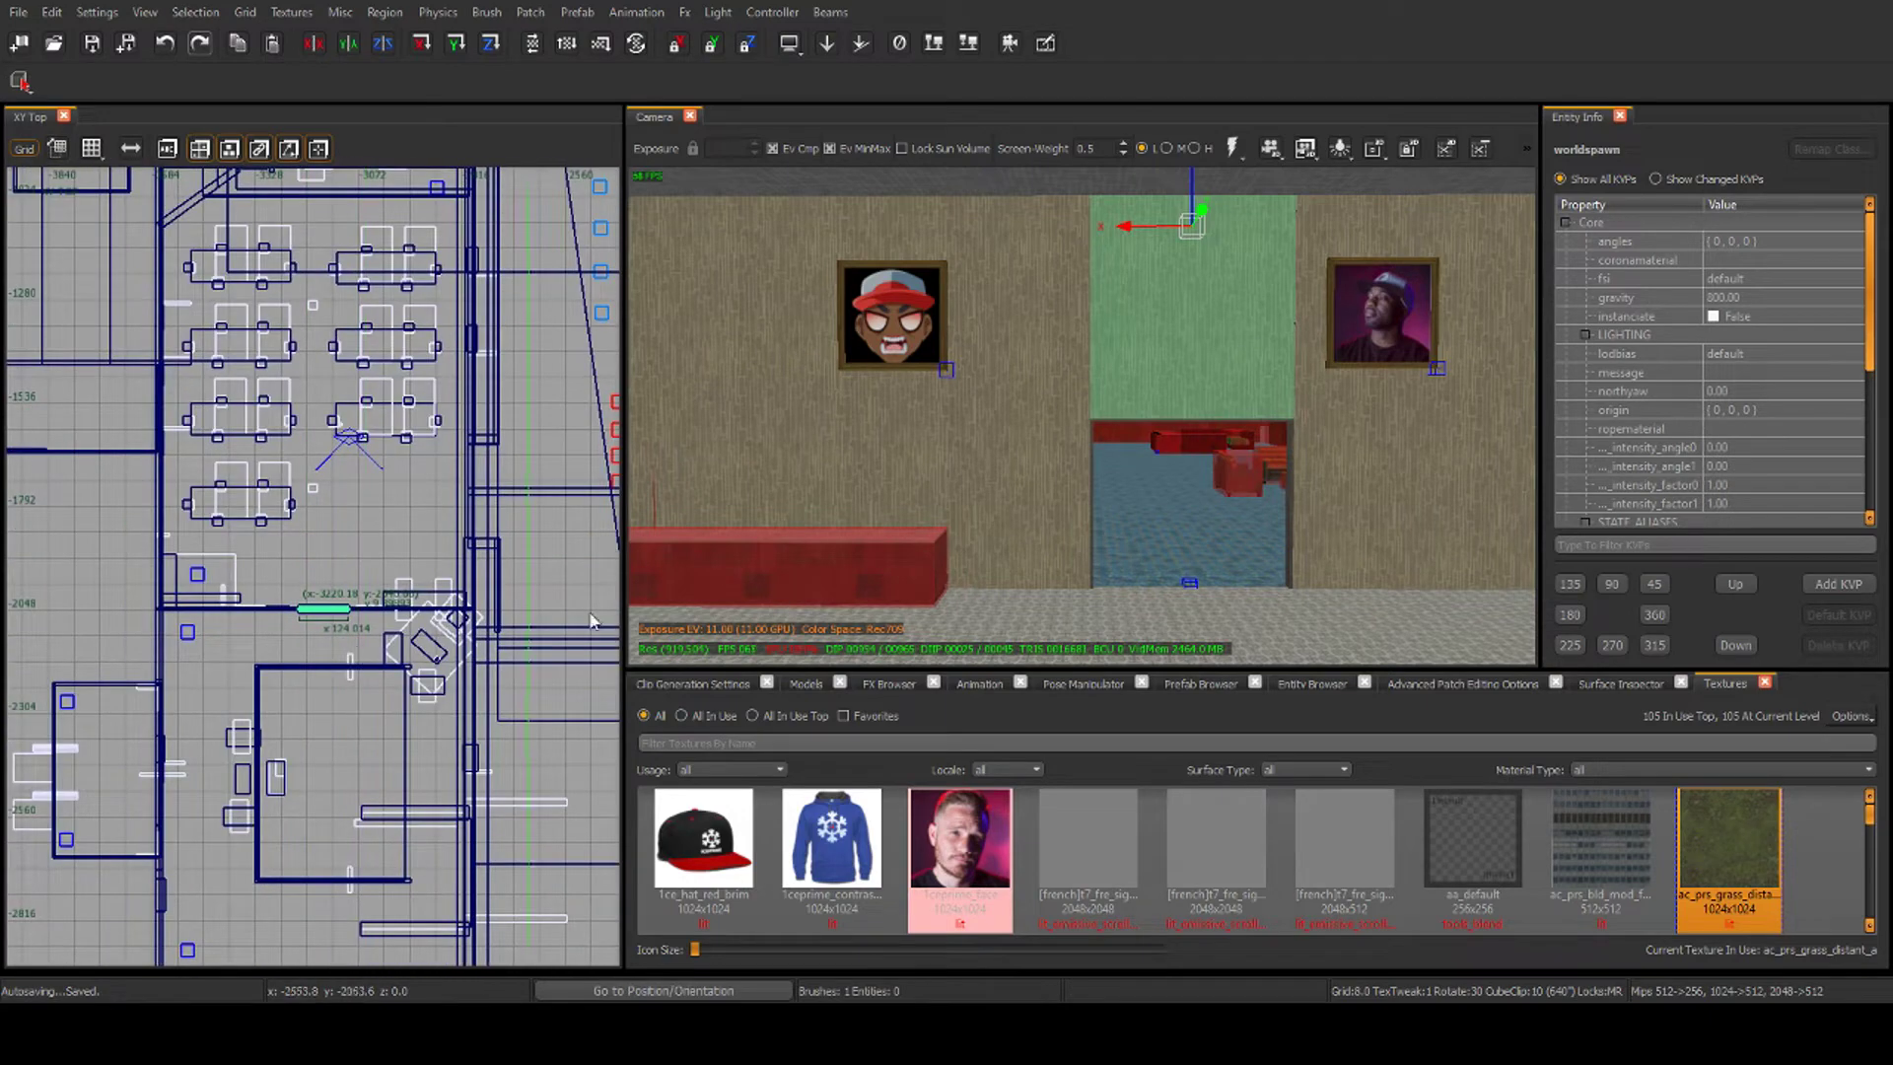
right_drag(1187, 509, 1266, 303)
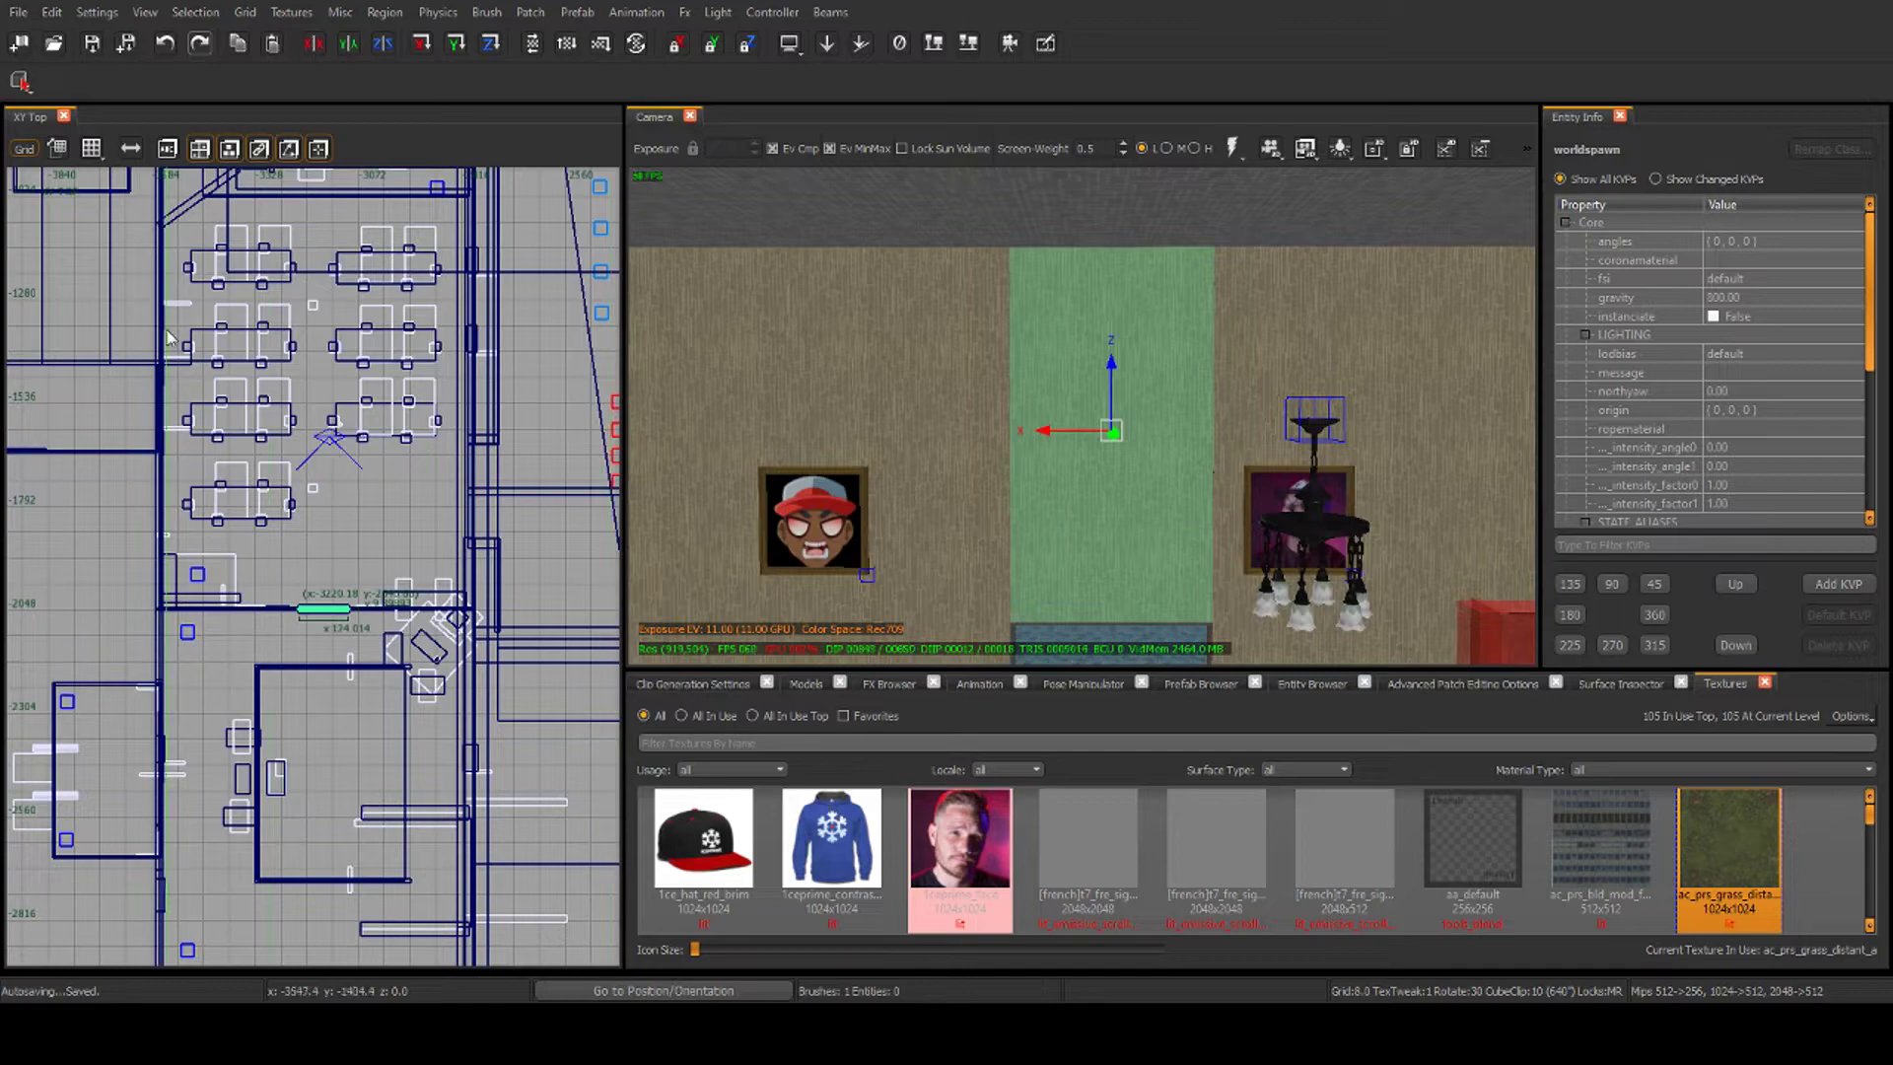
click(137, 150)
scroll(325, 538, up, 4)
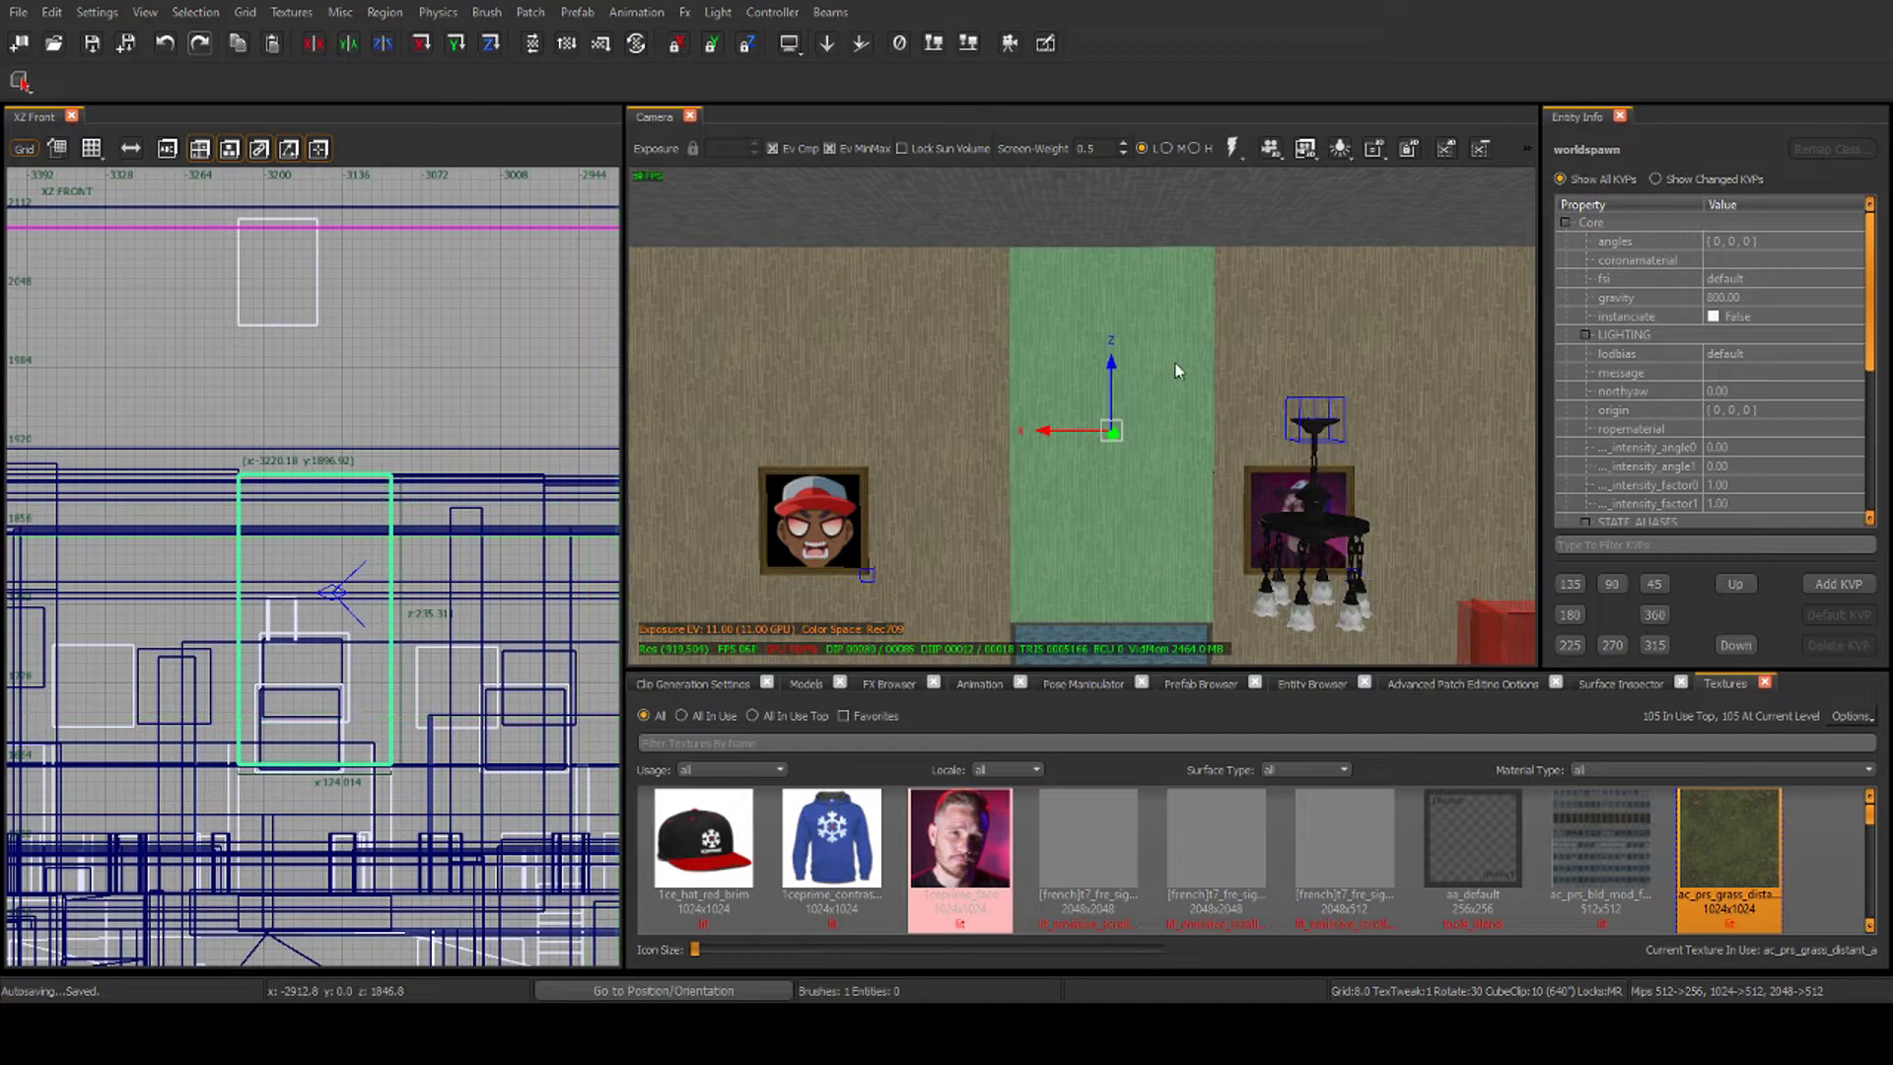
drag(313, 365, 323, 504)
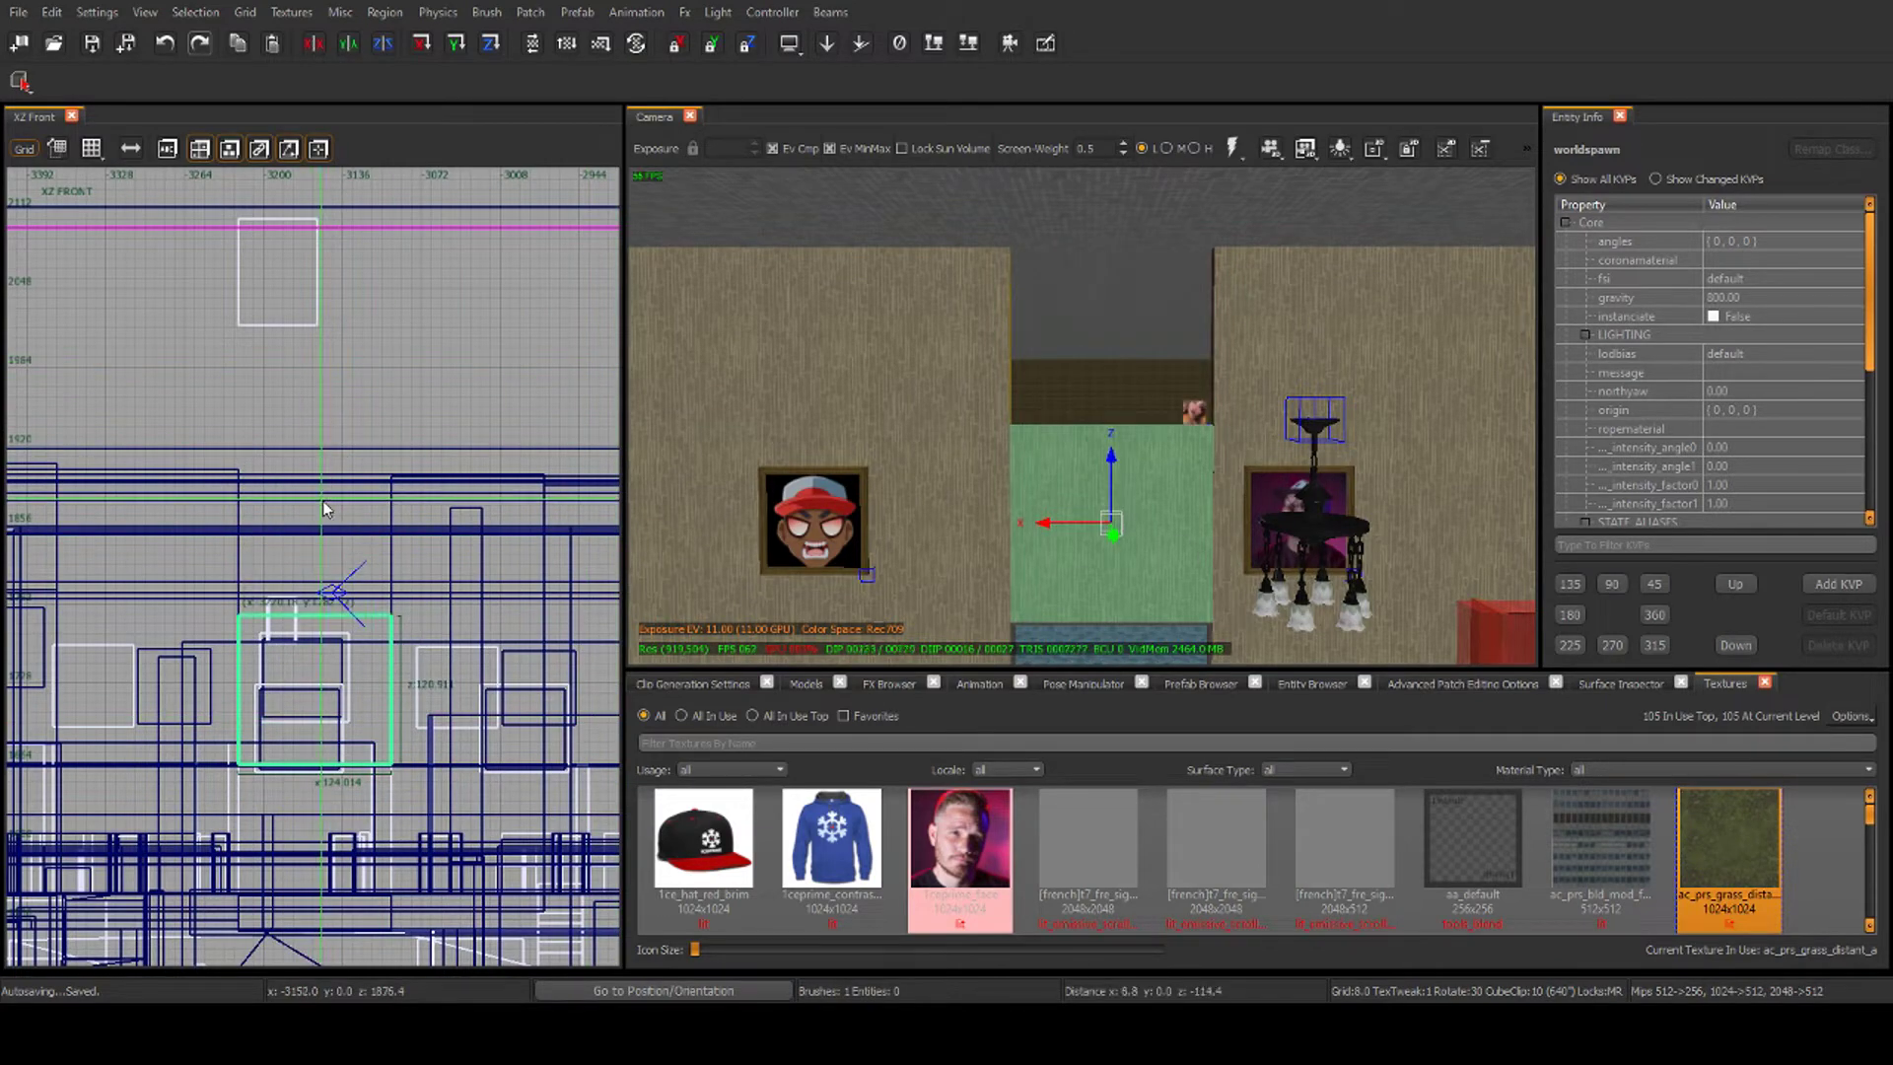
Examine the gap above the shortened doorway wall brush from both the lounge and the dining hall
scroll(1029, 430, up, 6)
right_drag(1029, 432, 1057, 432)
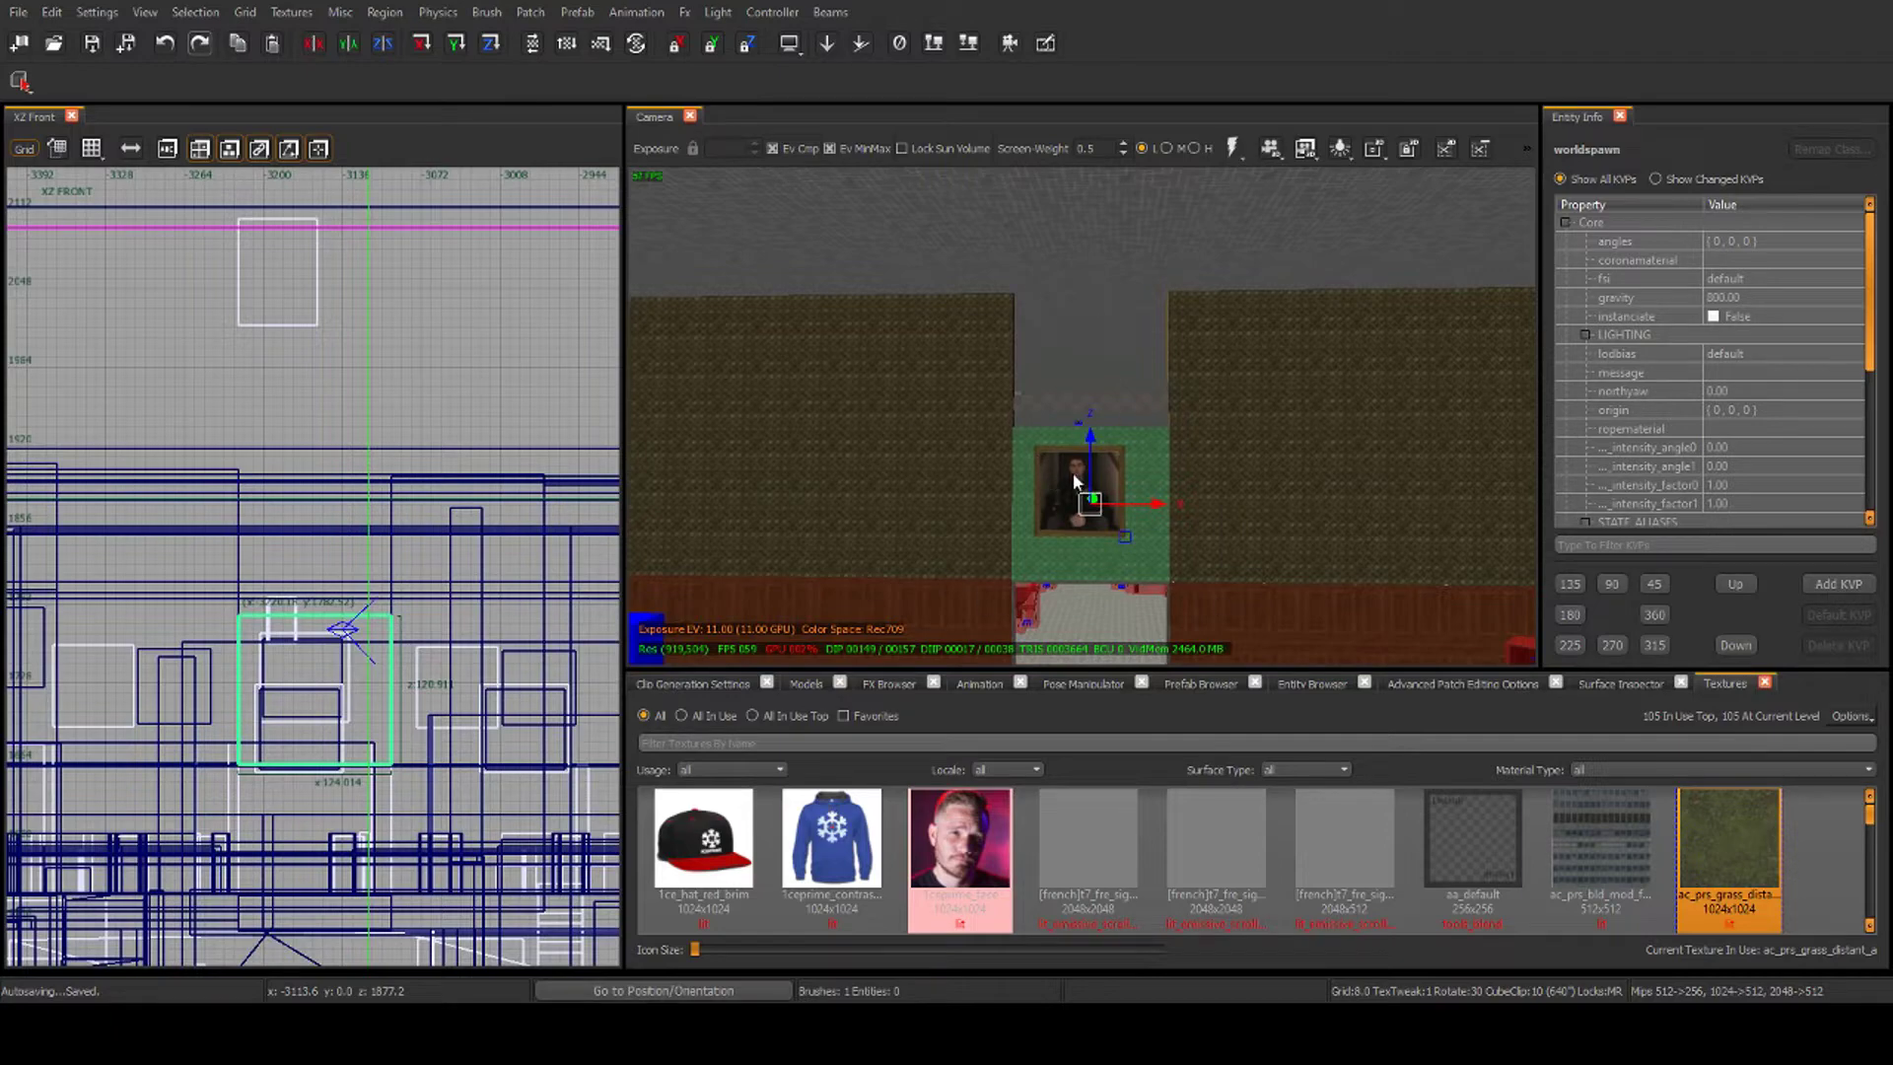
scroll(1132, 439, up, 3)
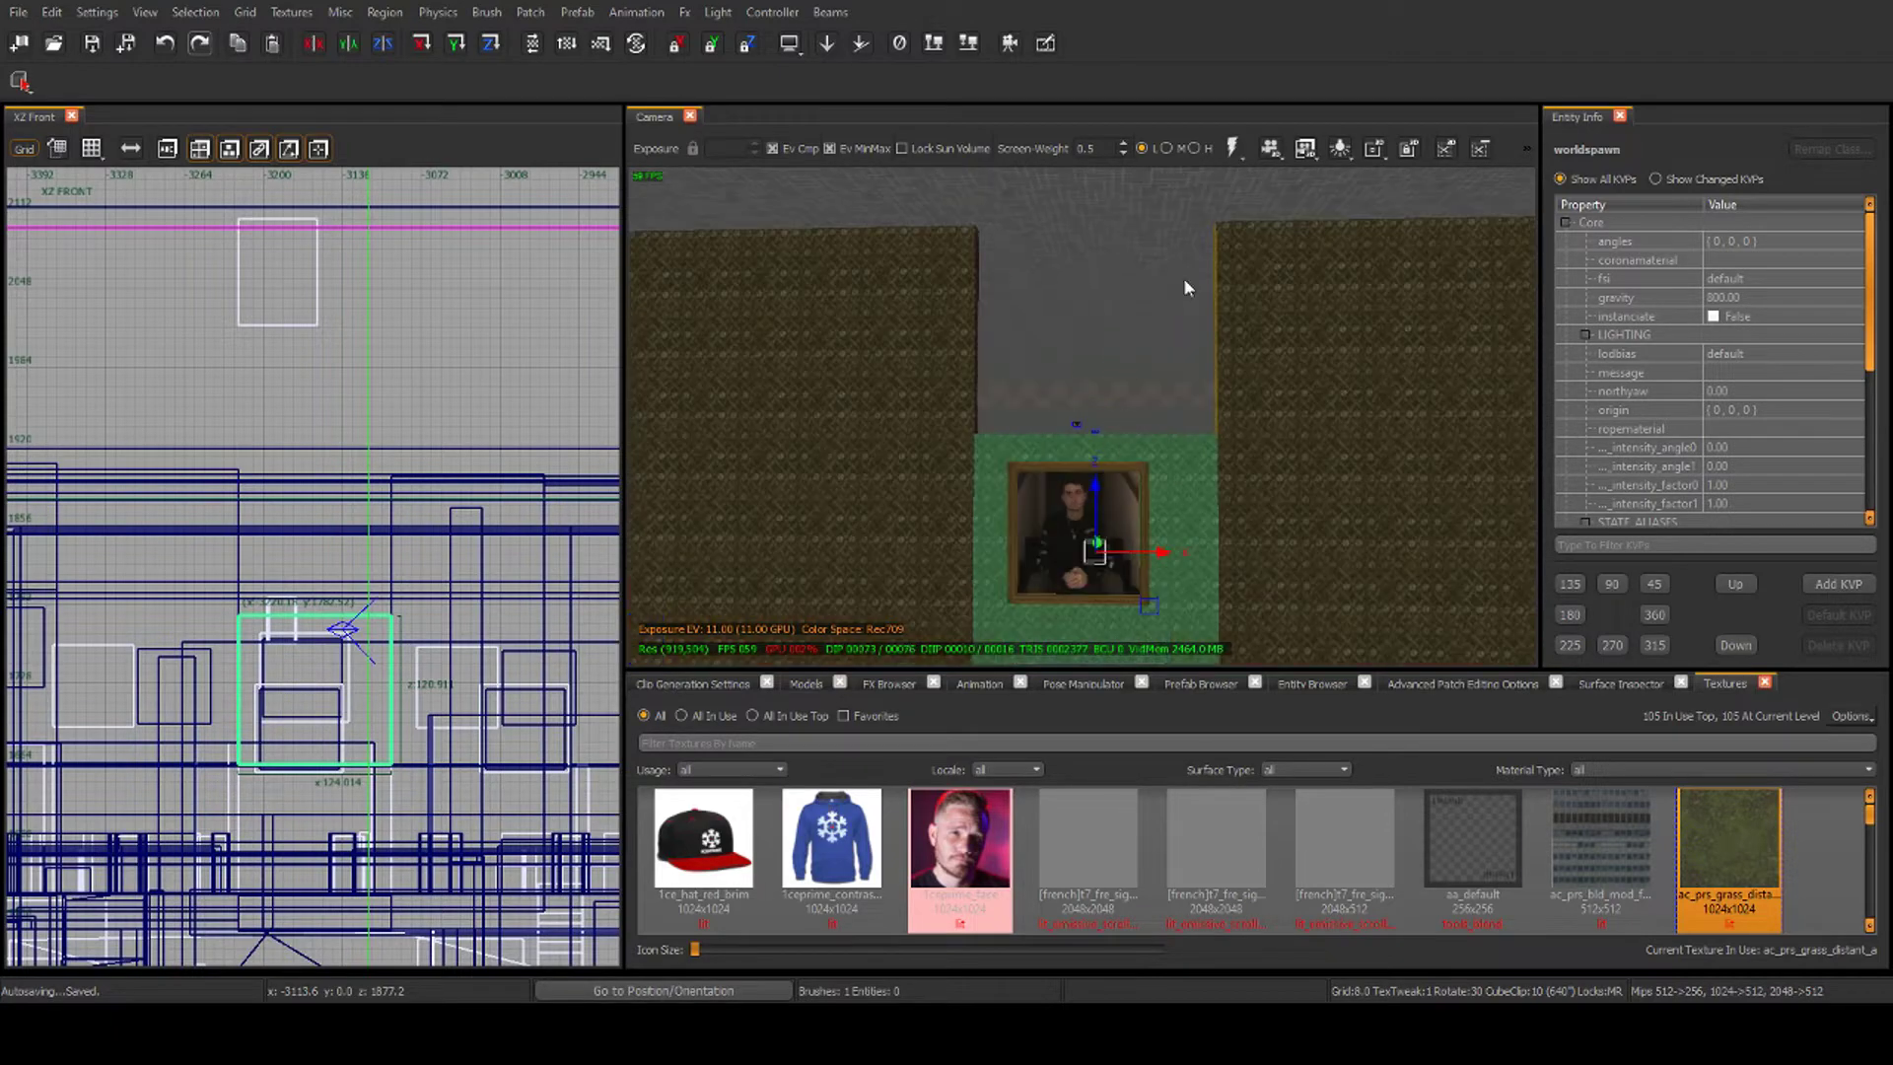
scroll(1132, 390, up, 8)
right_drag(1183, 407, 1166, 411)
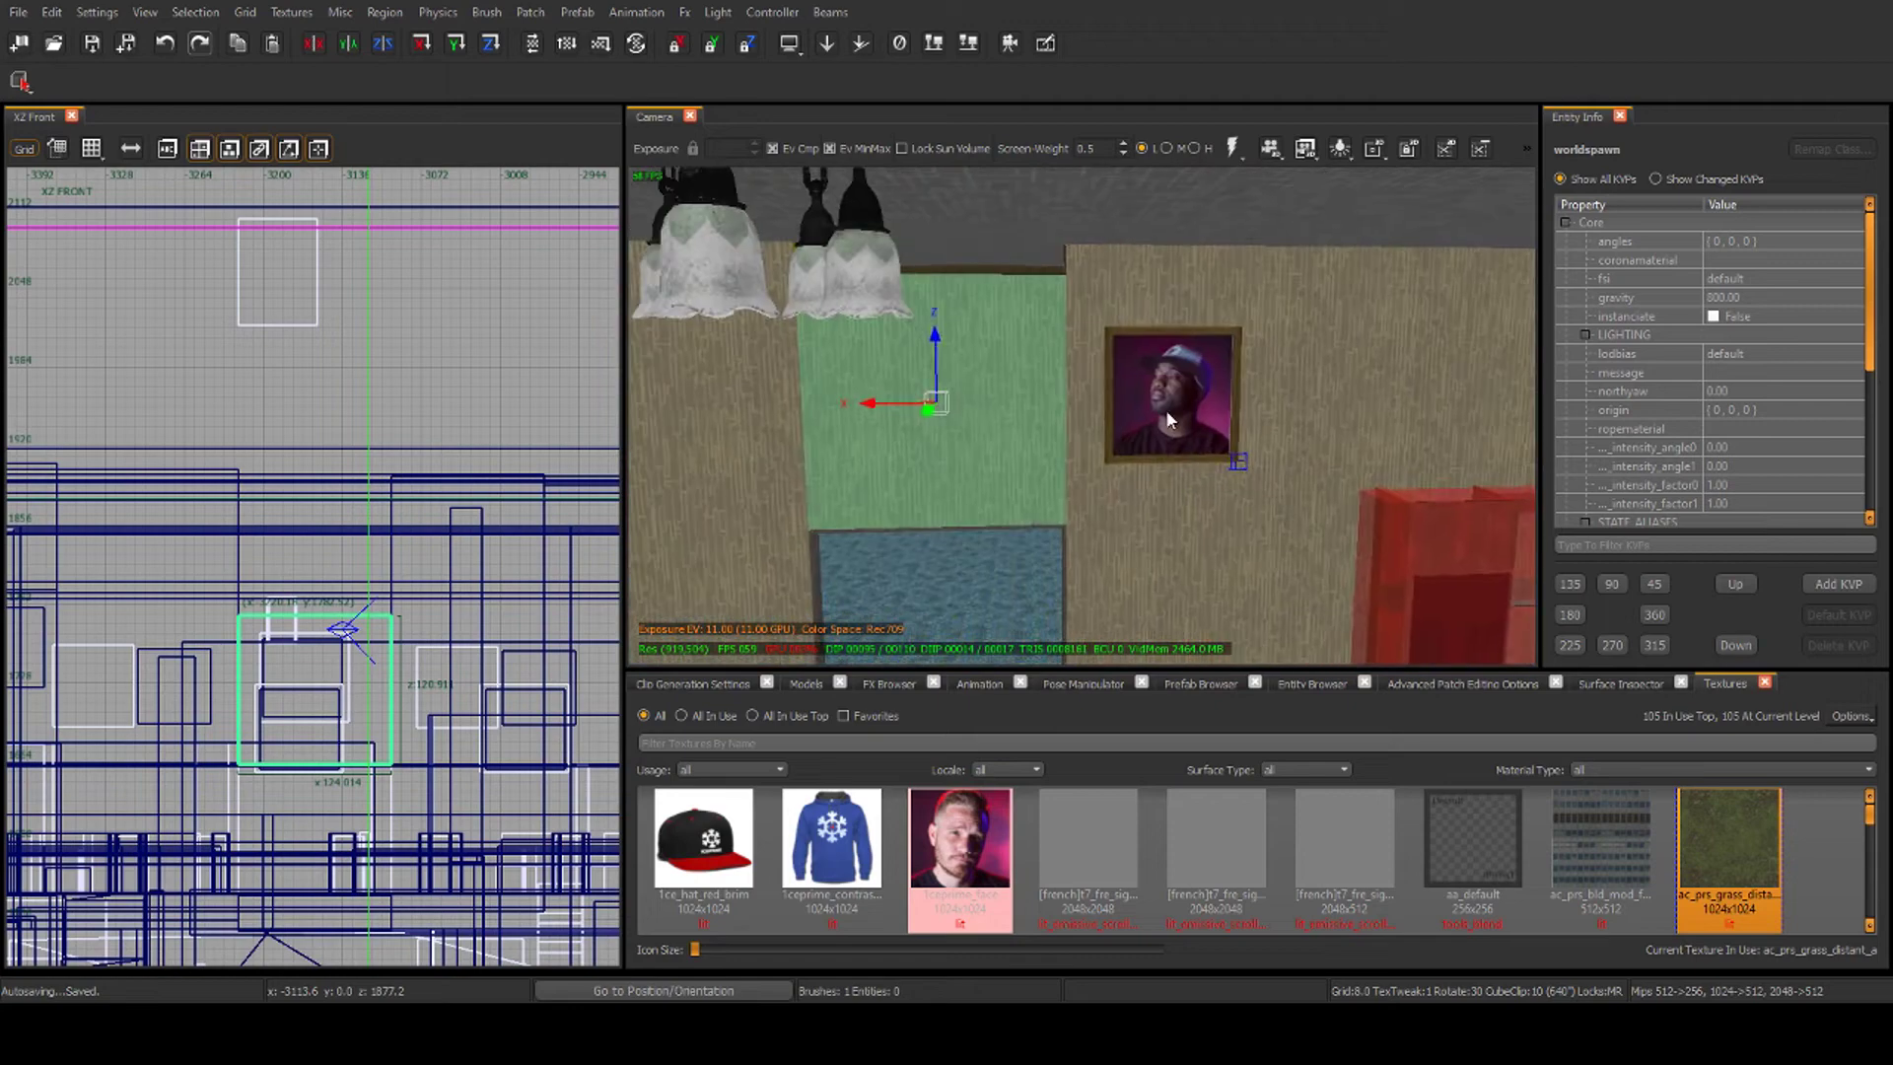
Undo the height change of the wall brush above the doorway and deselect the brush
key(ctrl+z)
key(Escape)
mouse_move(1258, 341)
right_down()
mouse_move(1238, 329)
mouse_move(1224, 353)
right_up()
scroll(1224, 353, down, 5)
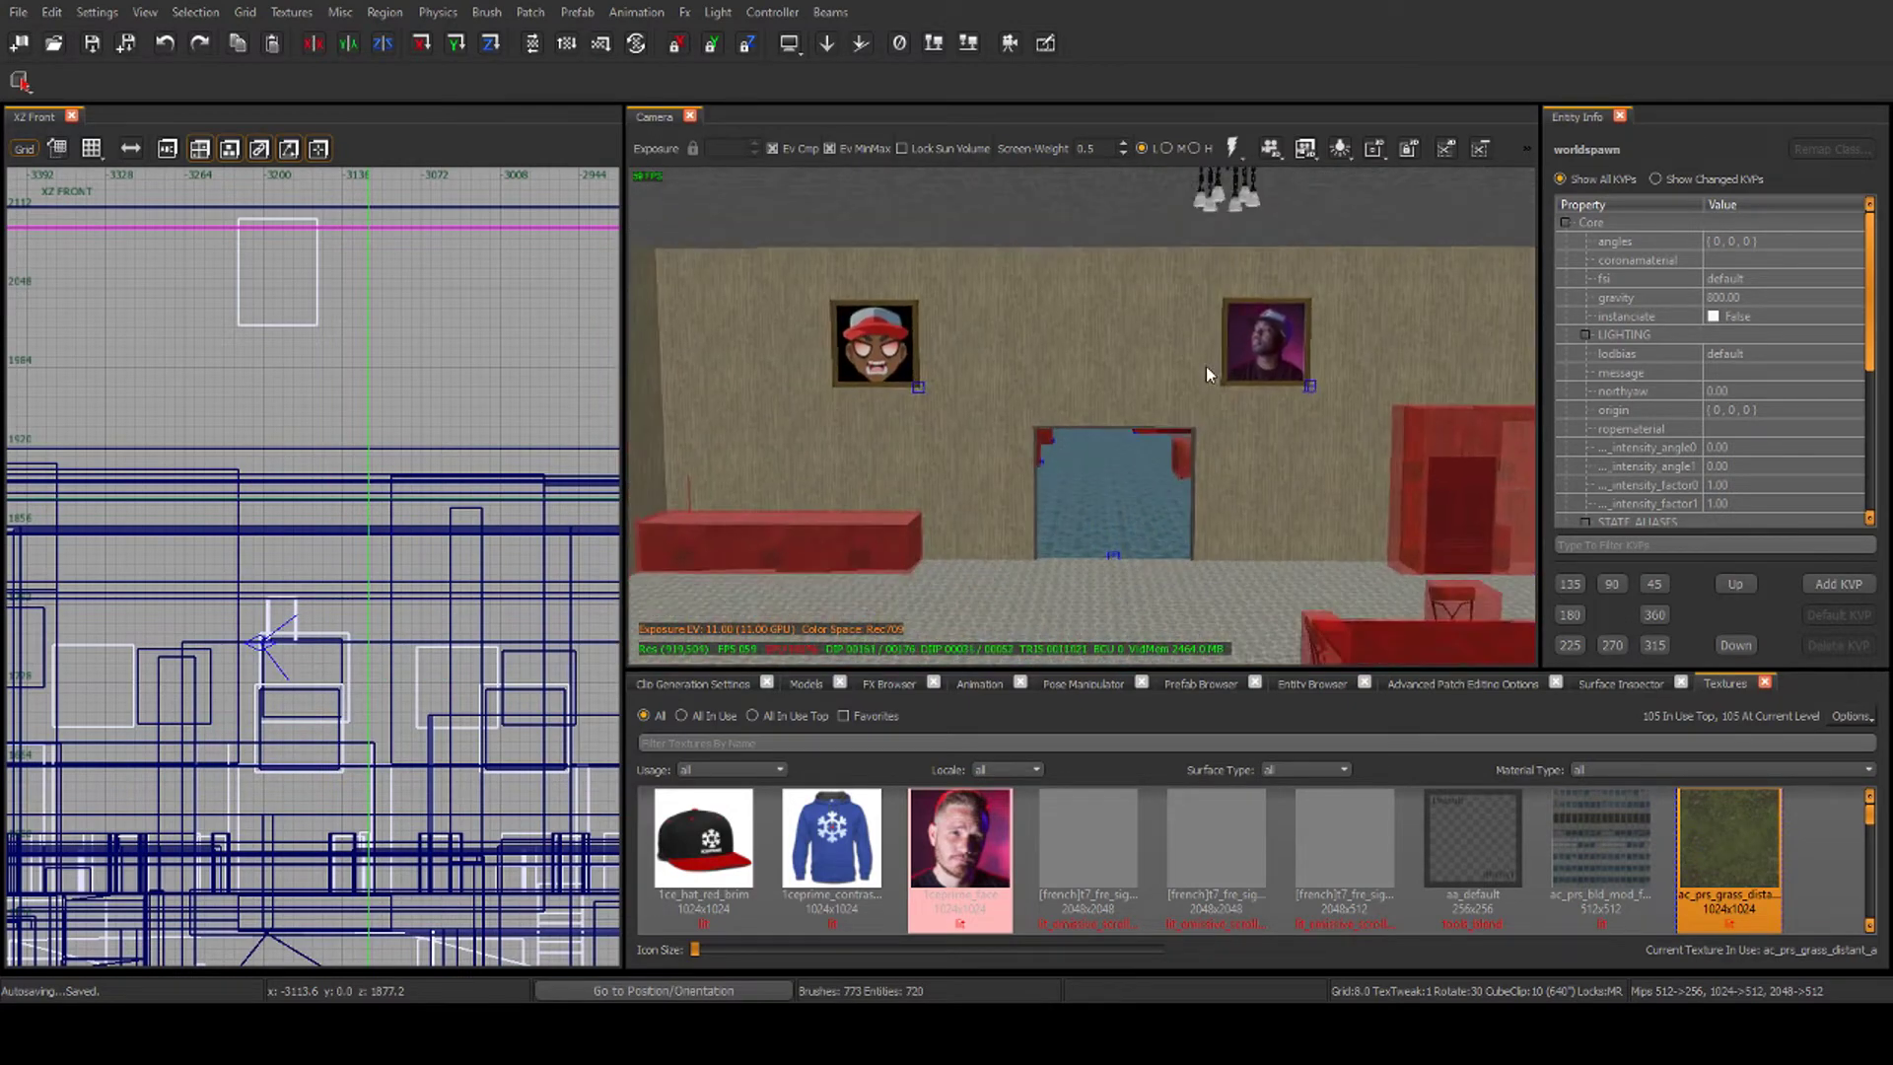
Select the five brushes that make up the wall around the lounge doorway, and clear the selection
shift+click(1096, 368)
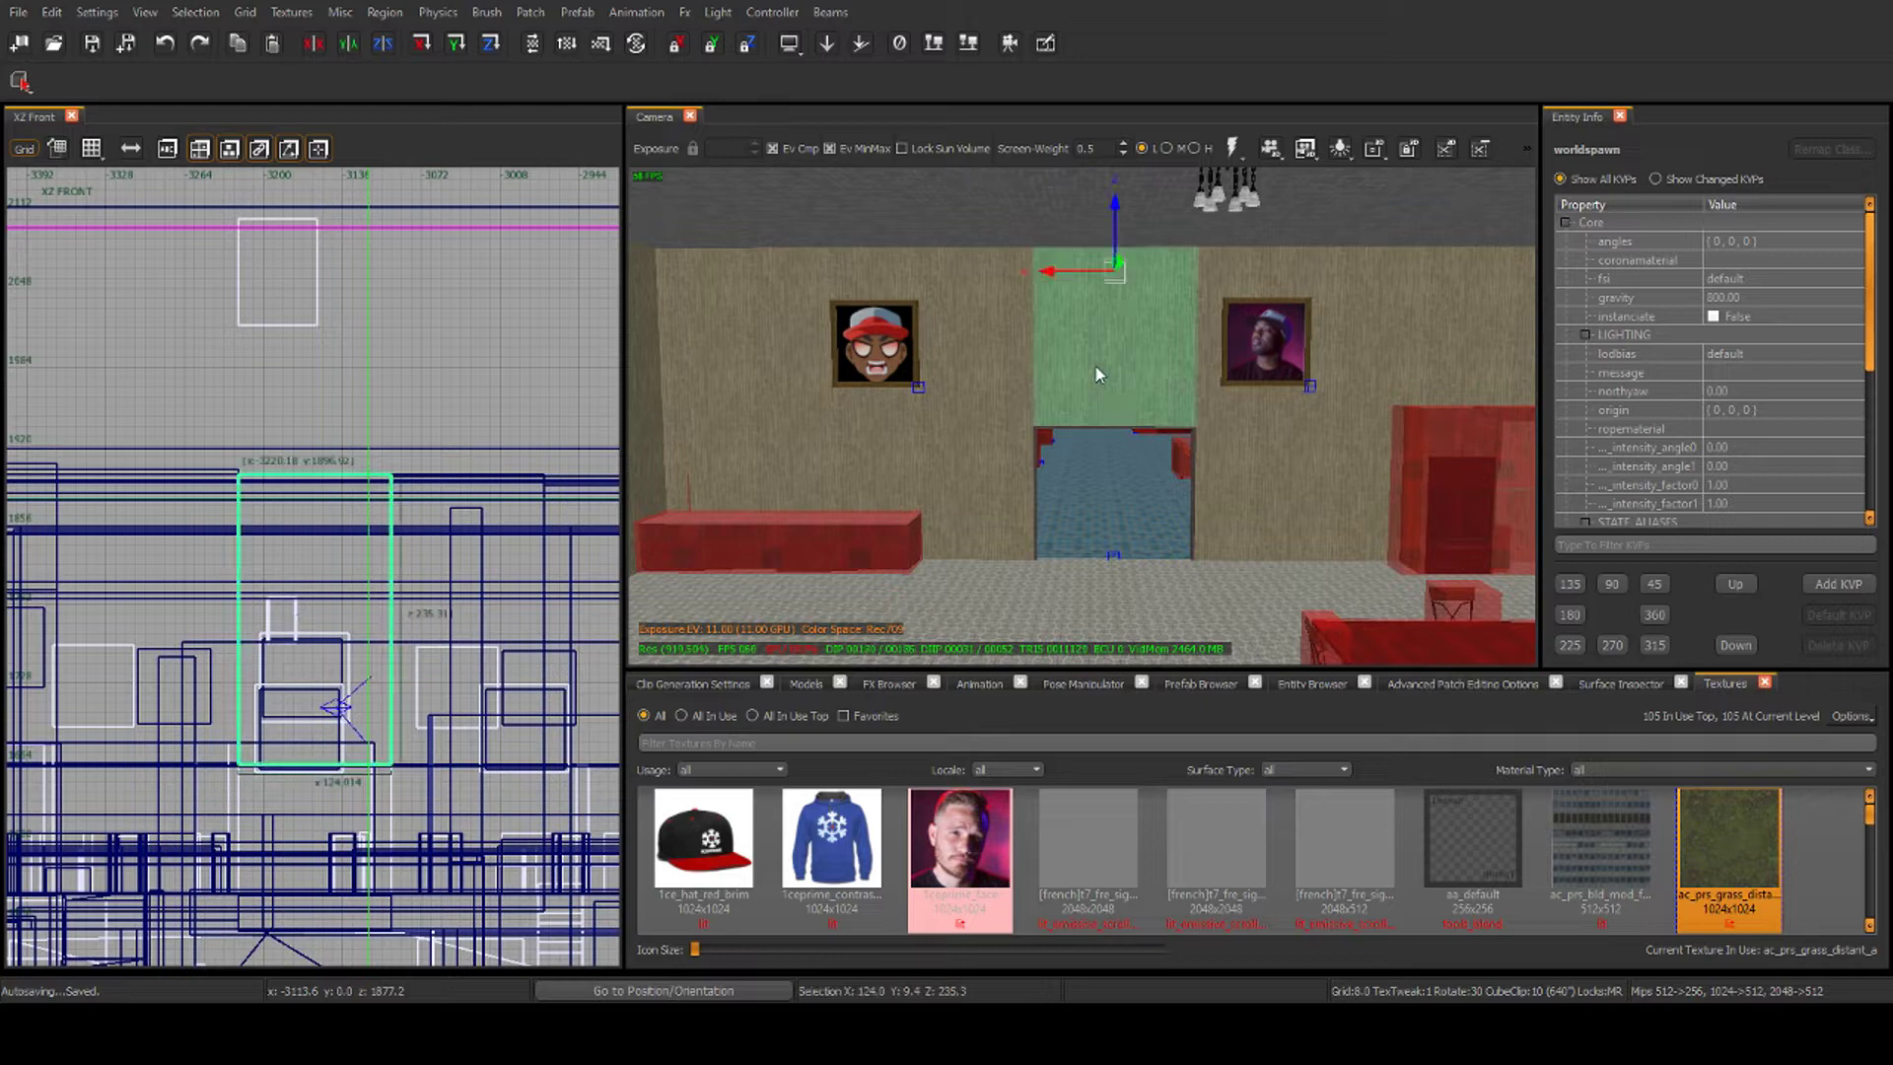
shift+click(974, 400)
shift+click(978, 465)
shift+click(1257, 500)
shift+click(1424, 316)
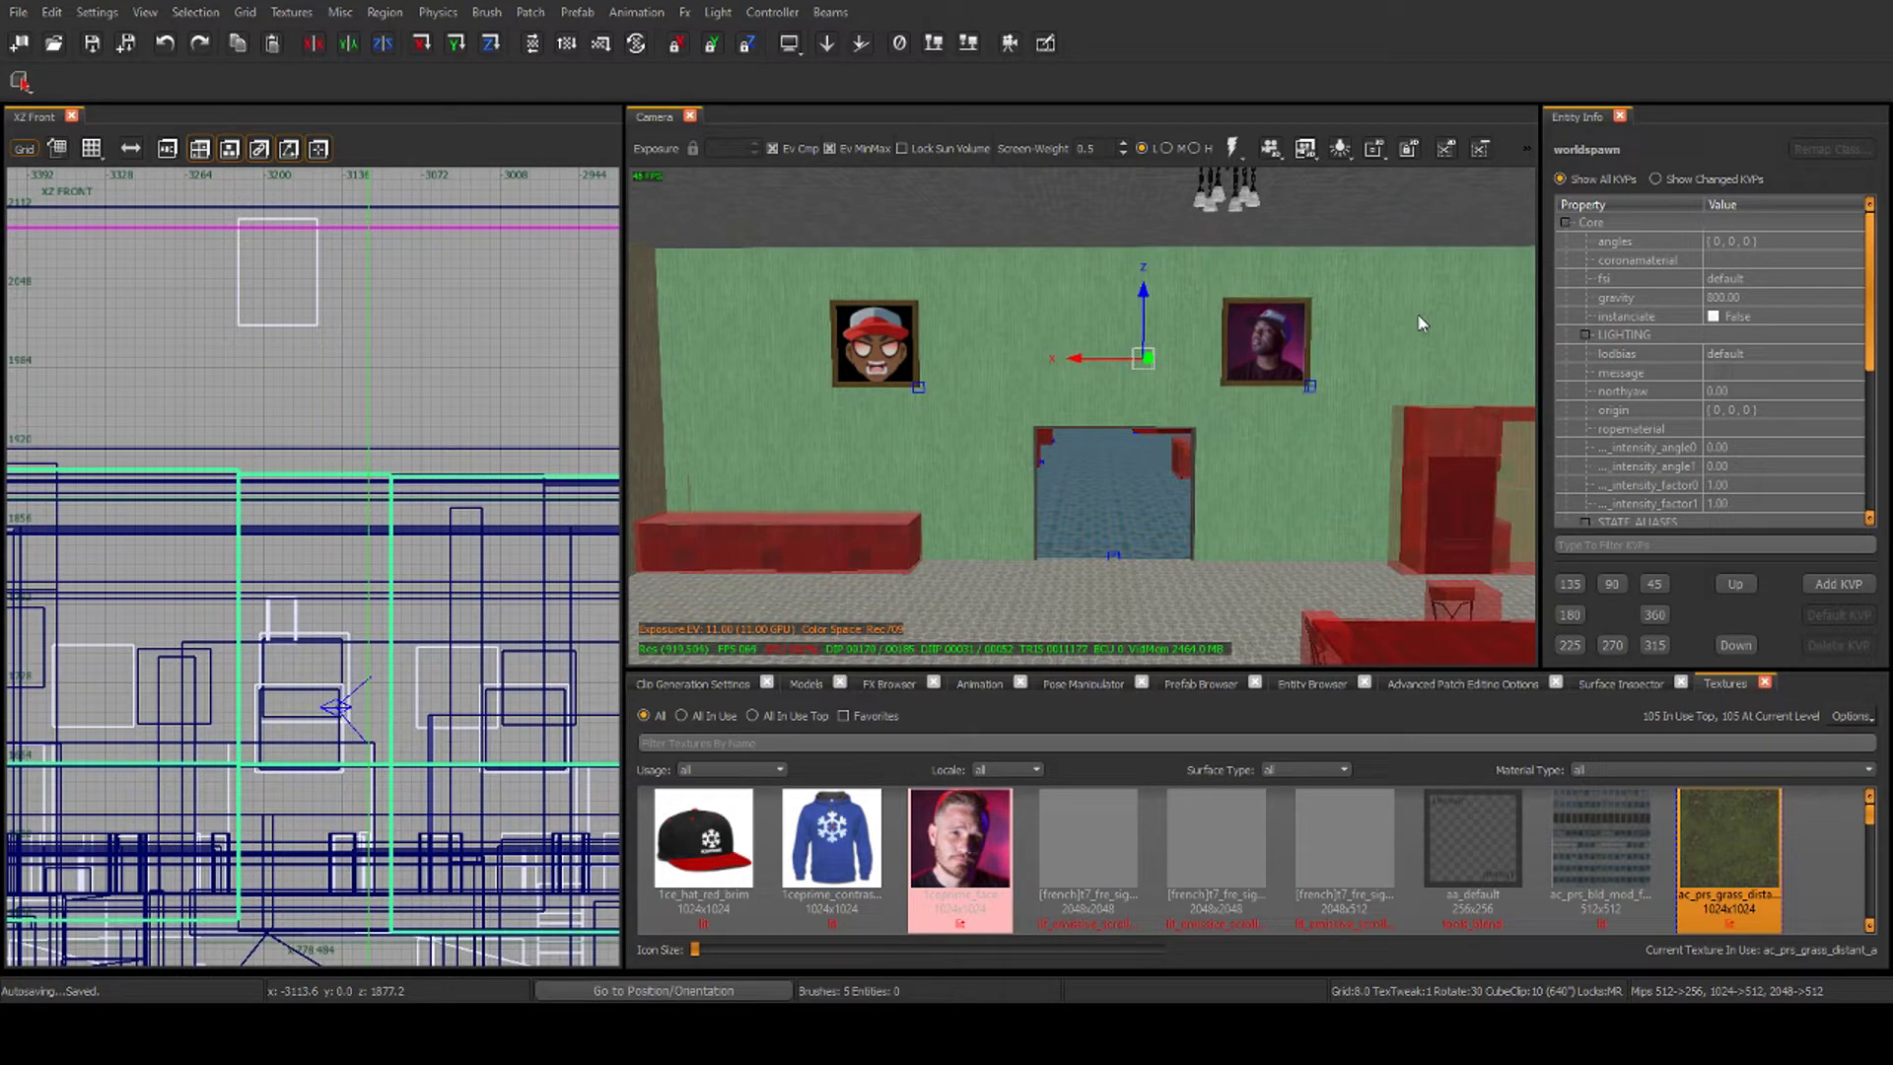
key(Escape)
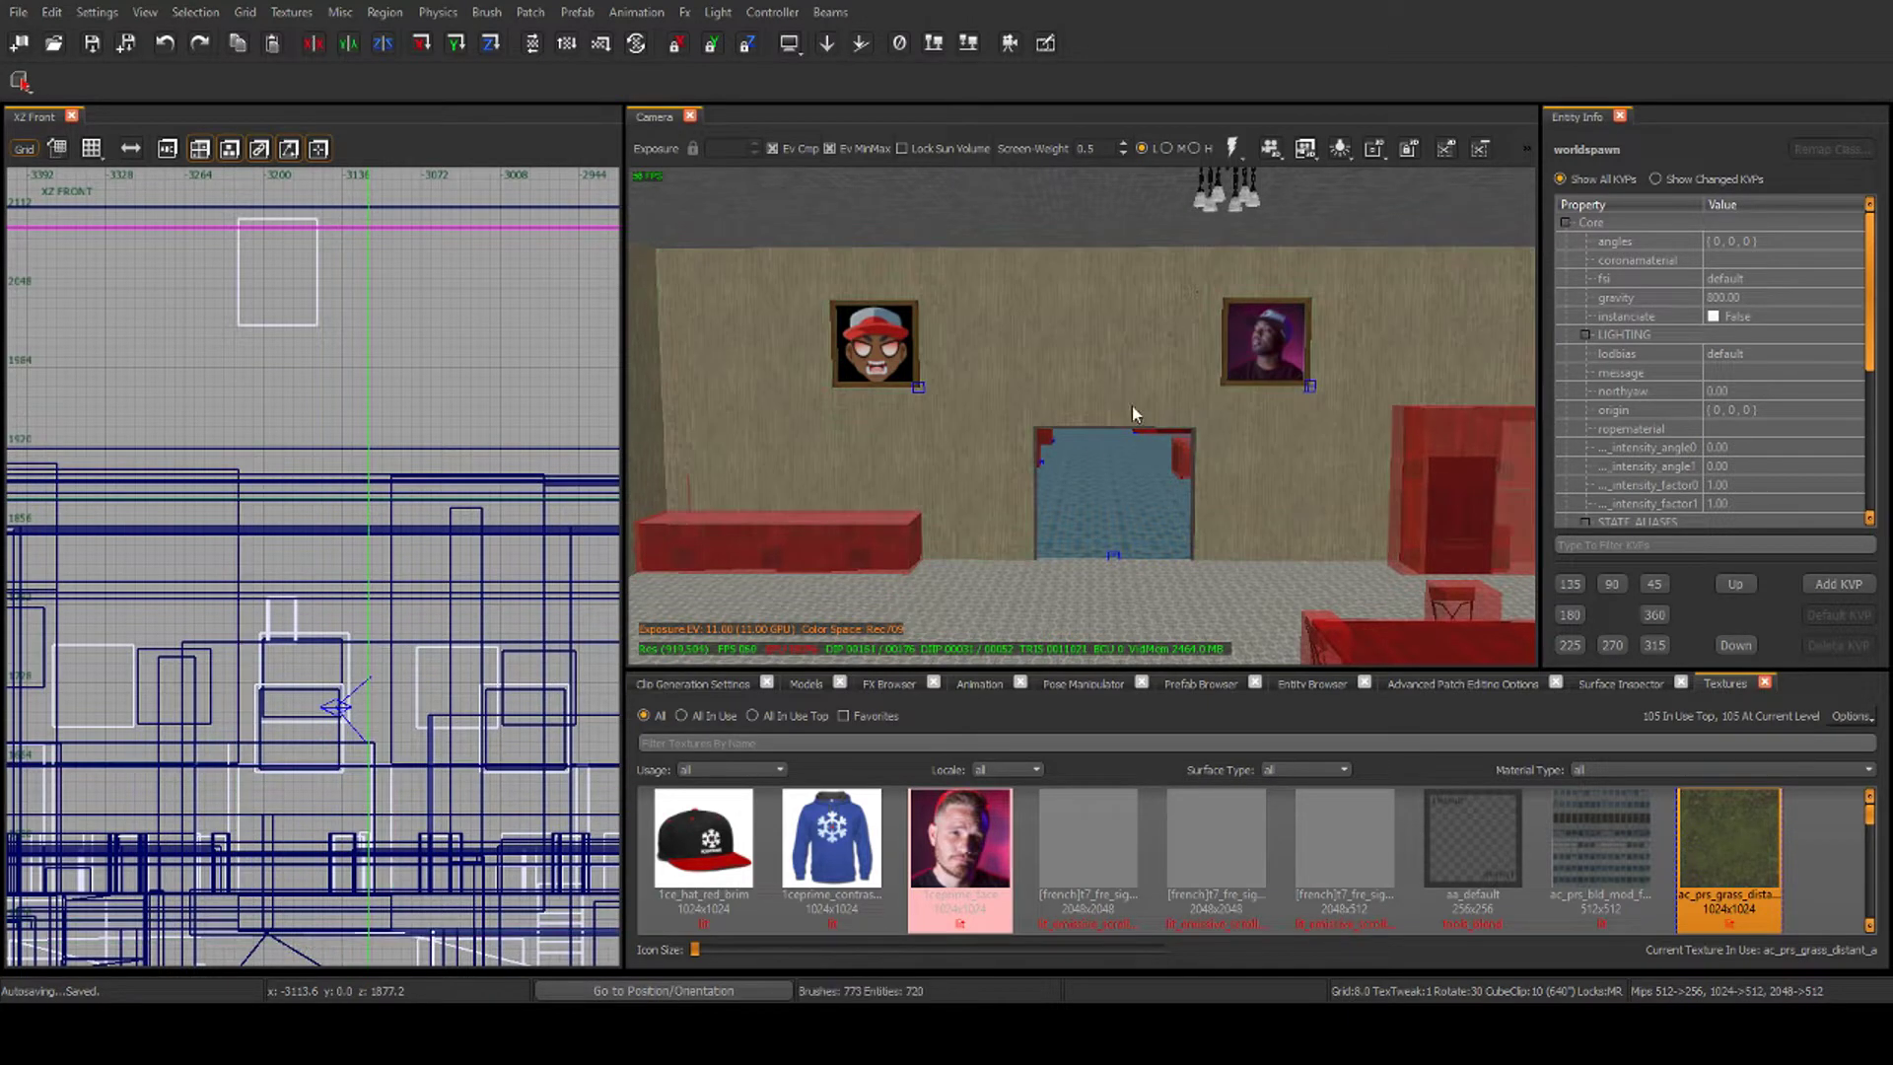
Select the door frame model in the doorway opening to inspect it, and deselect it
scroll(1133, 473, up, 3)
shift+click(1258, 481)
right_drag(1153, 477, 1238, 527)
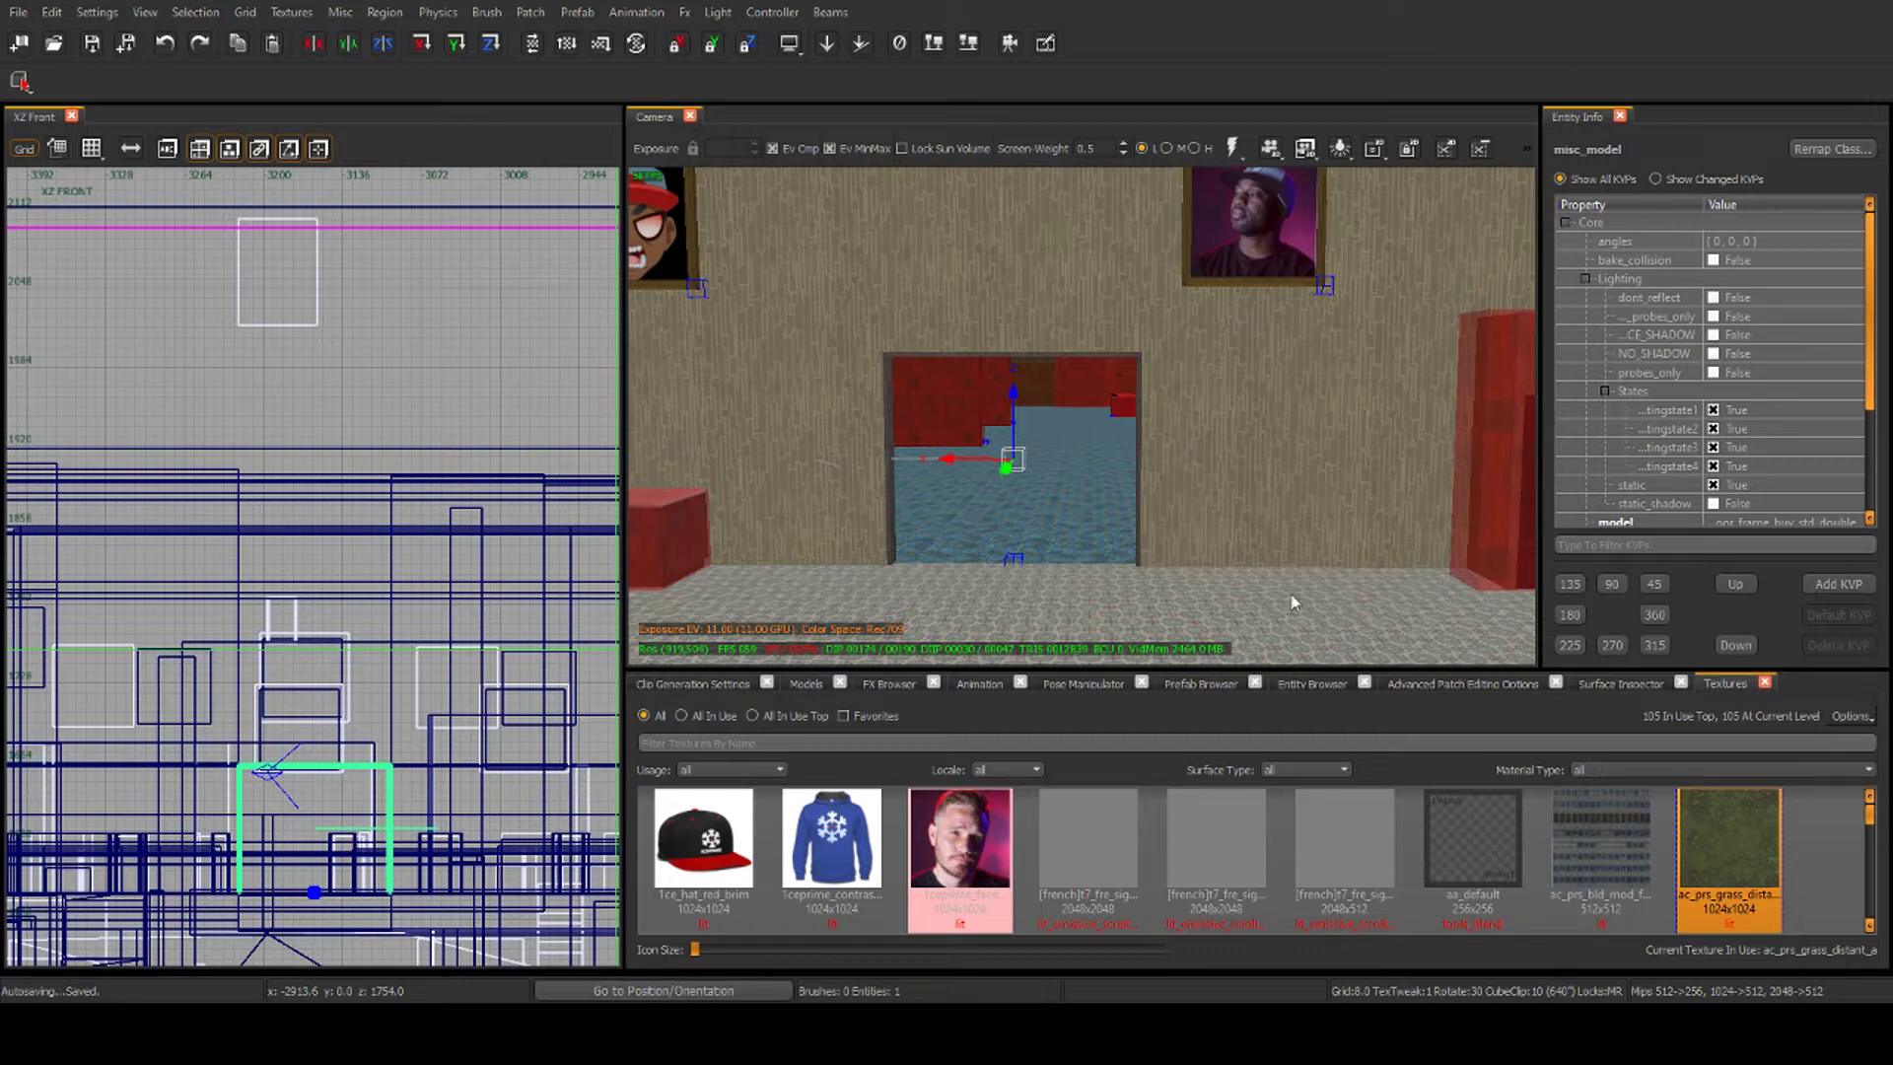
key(Escape)
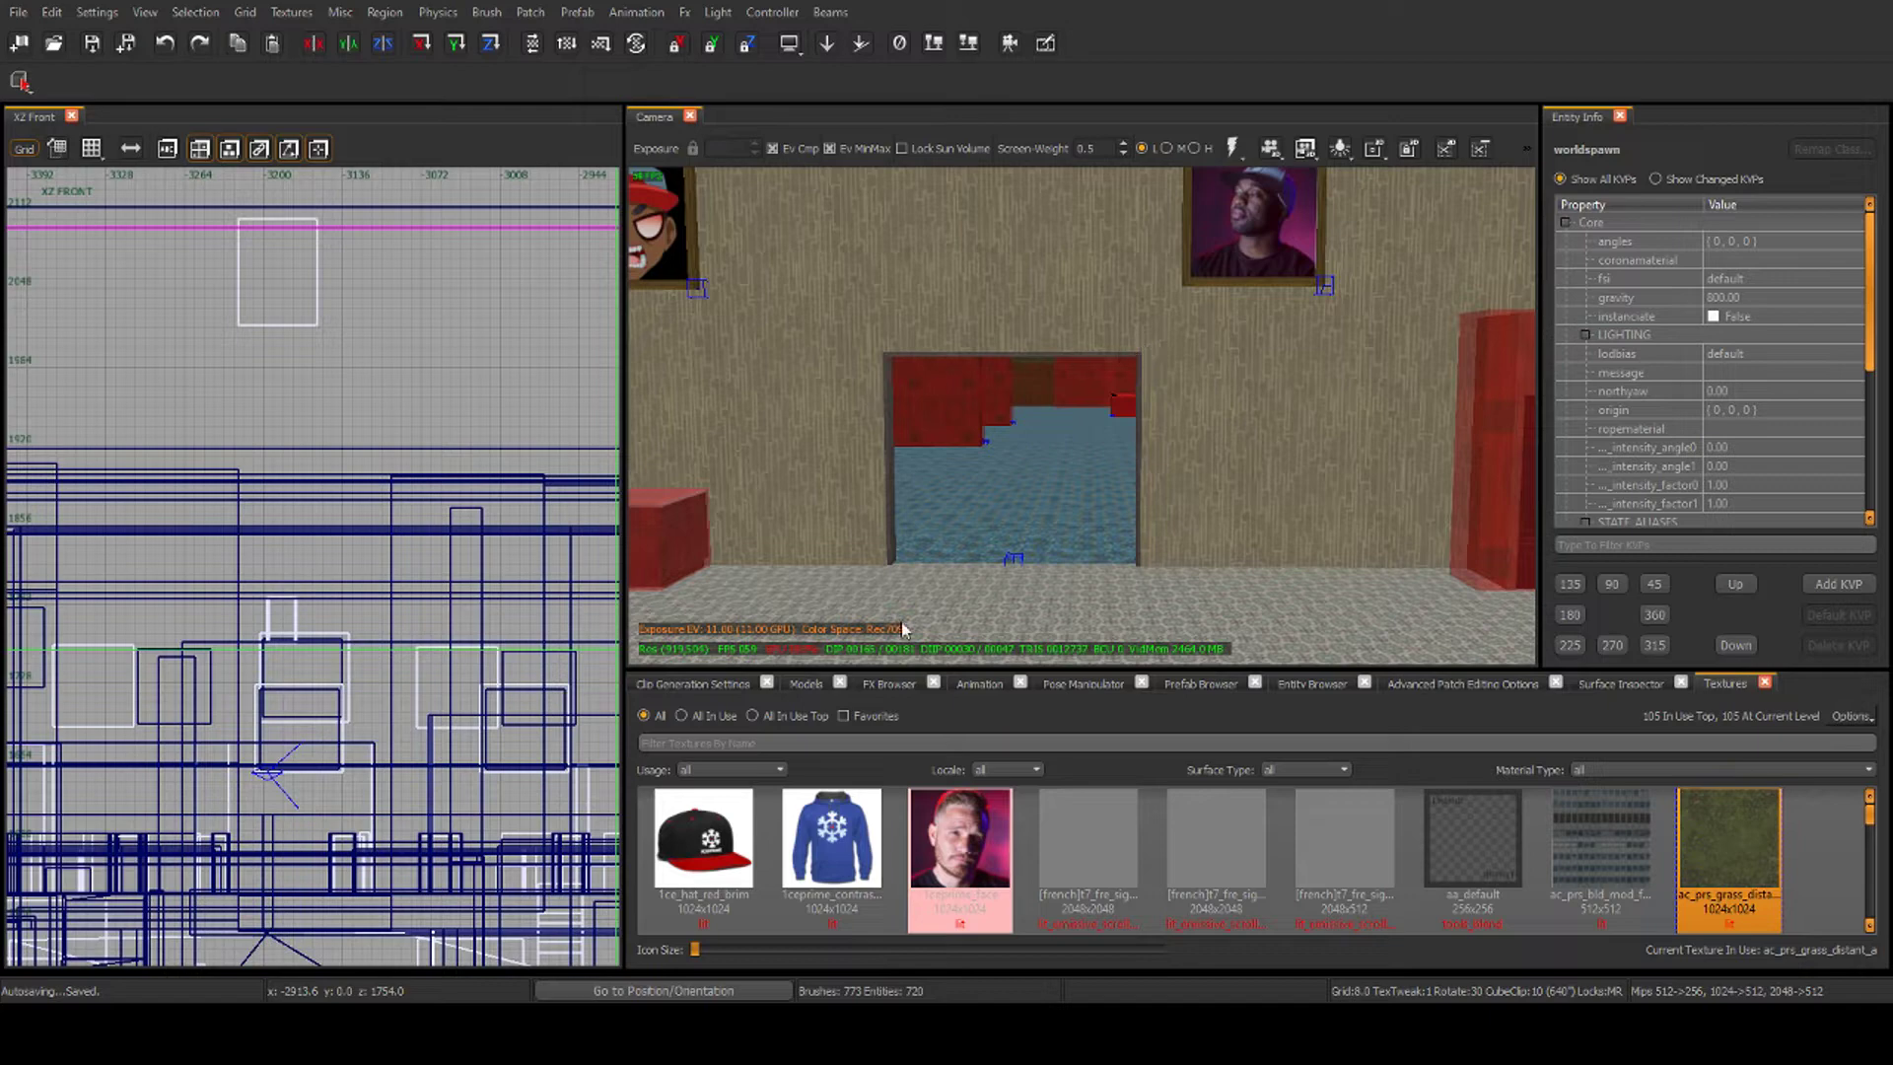
Highlight the upper, lower and above-door brushes of the doorway wall one by one, and deselect them all
right_drag(1128, 471, 1106, 452)
scroll(1106, 453, down, 5)
shift+click(990, 369)
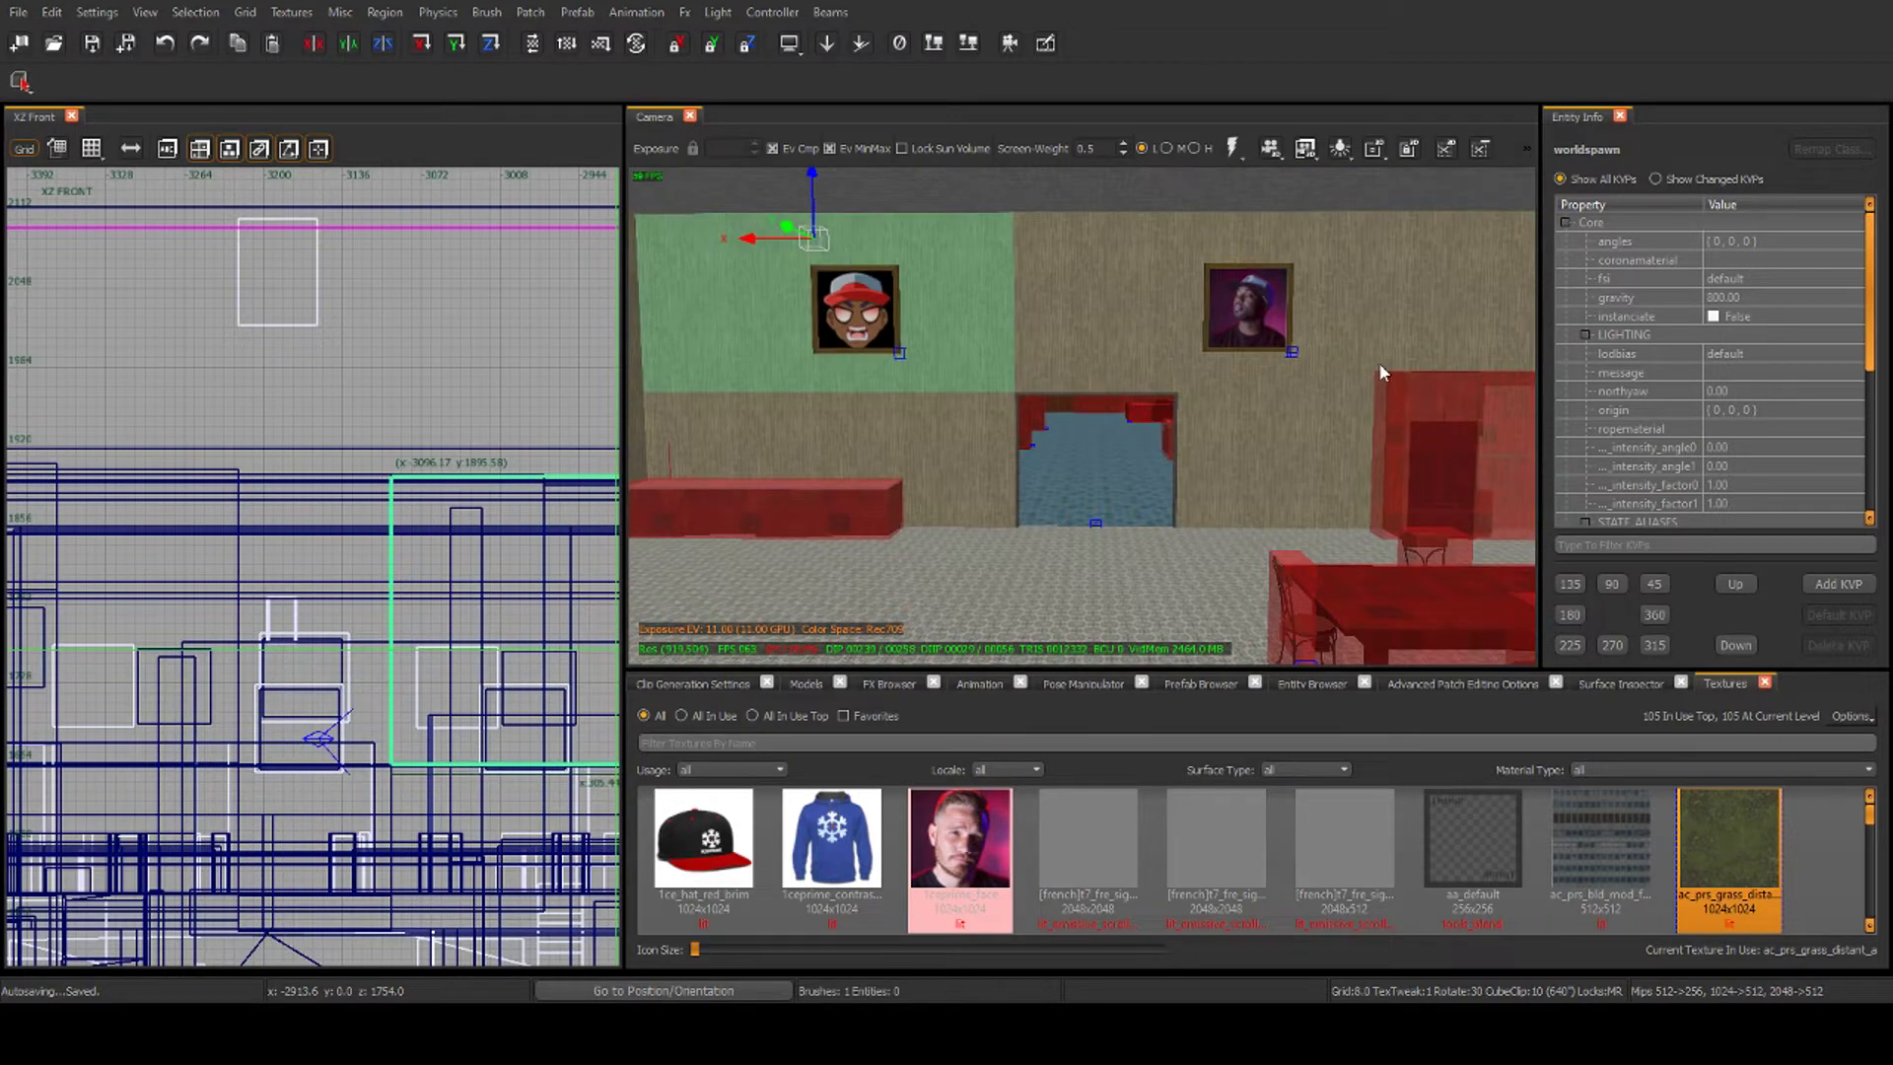
shift+click(1405, 303)
shift+click(1225, 498)
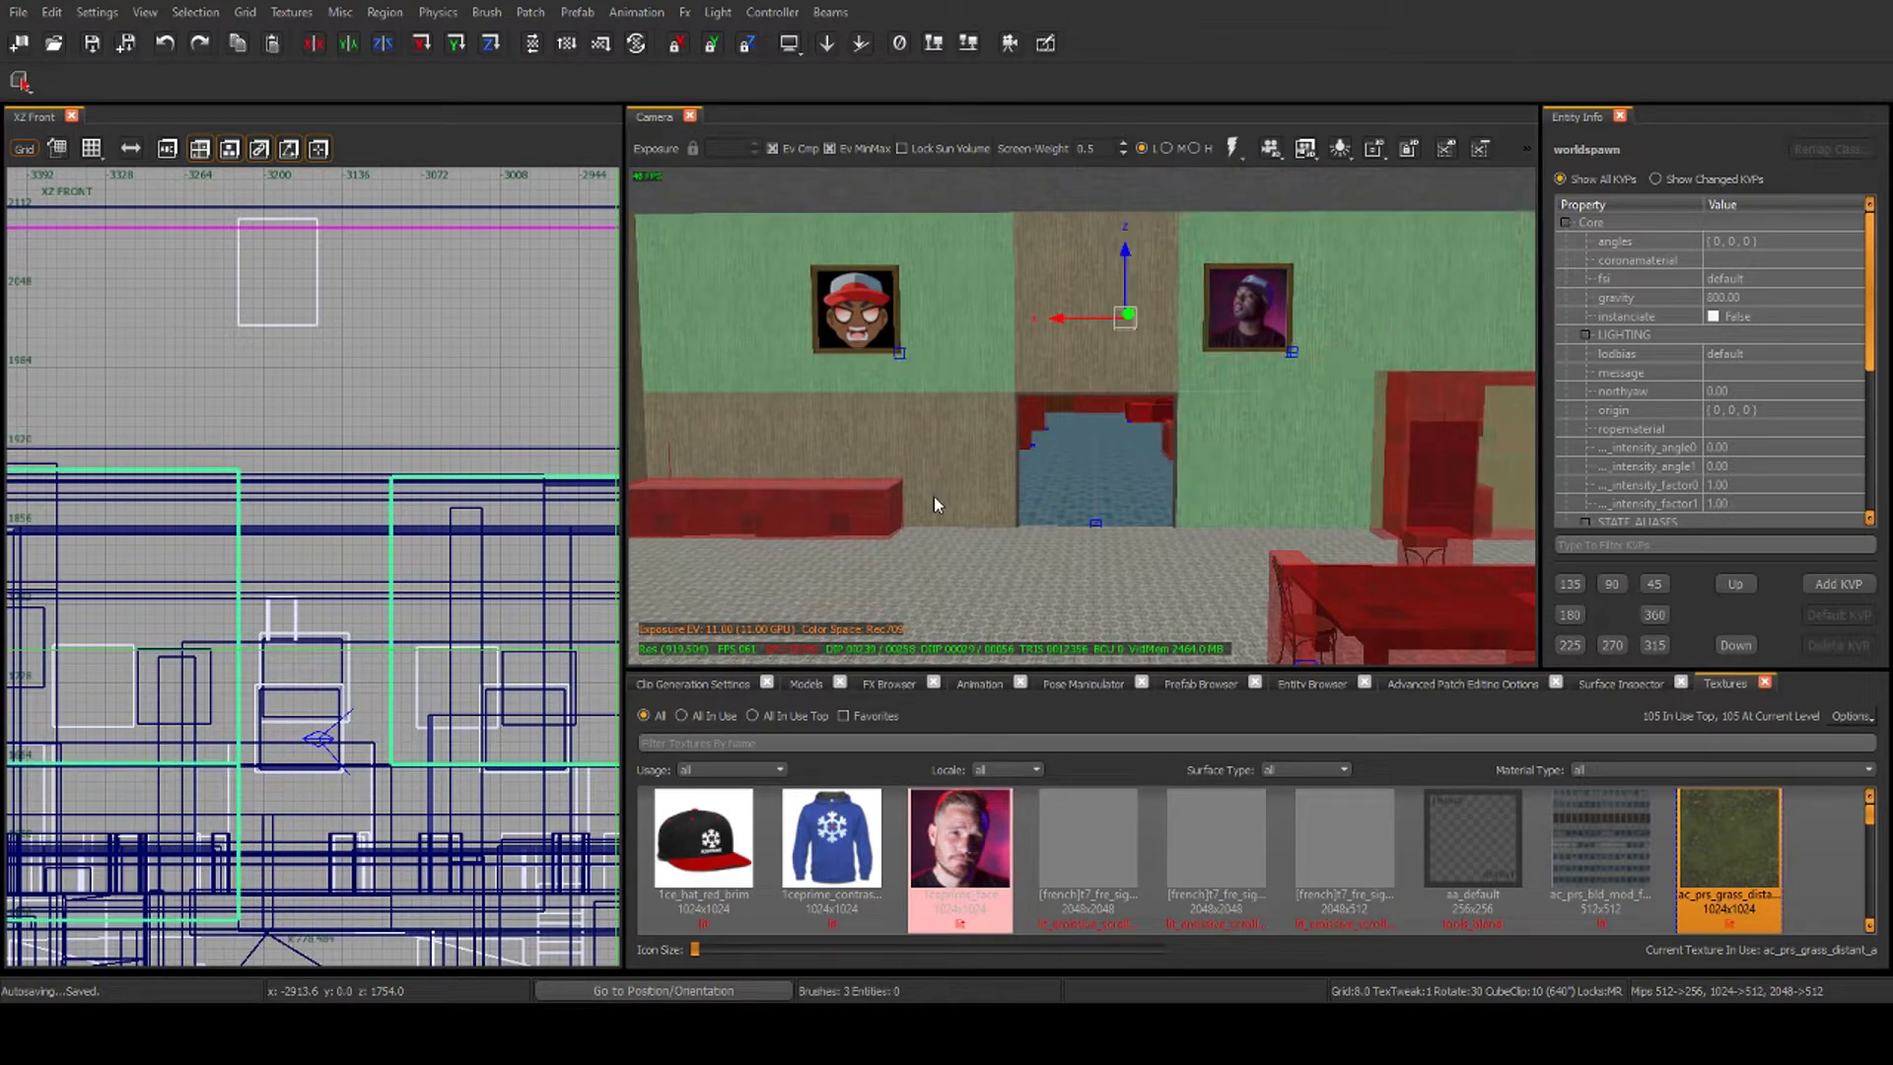
shift+click(934, 498)
shift+click(1068, 282)
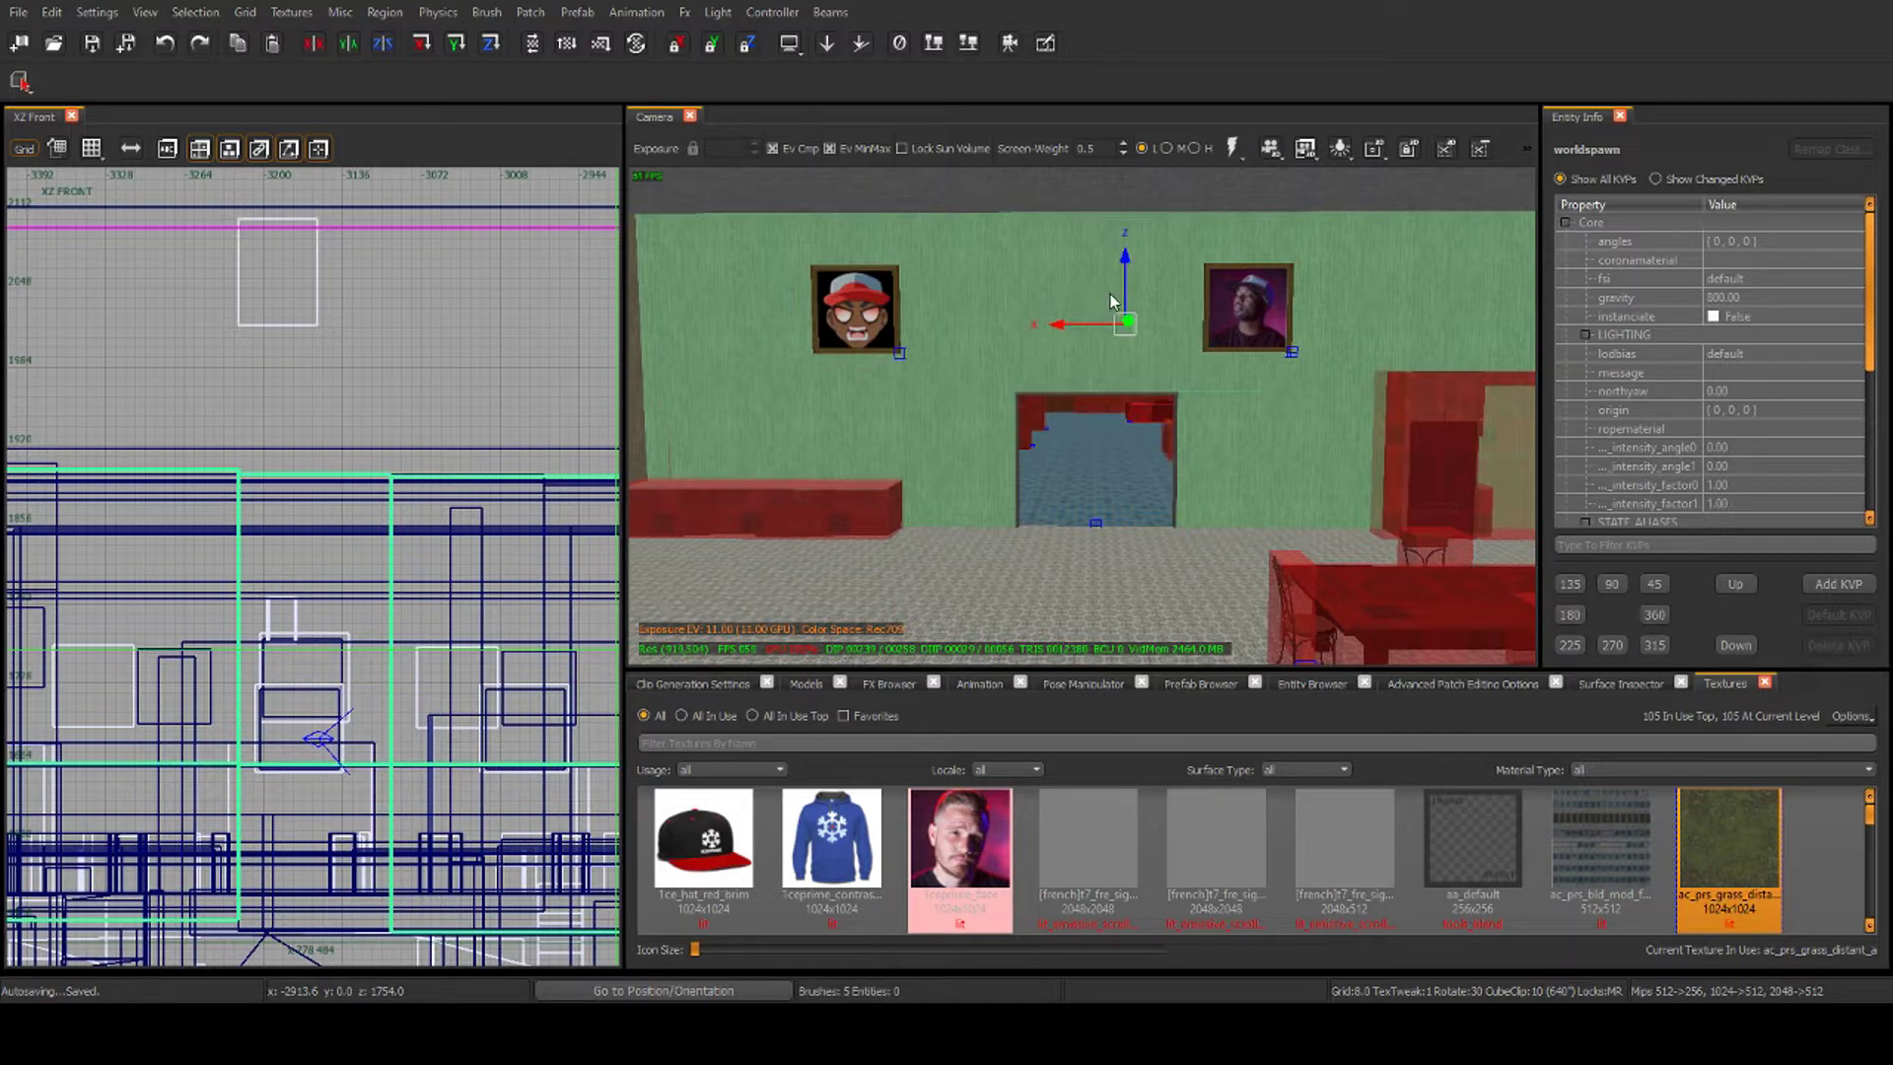
key(Escape)
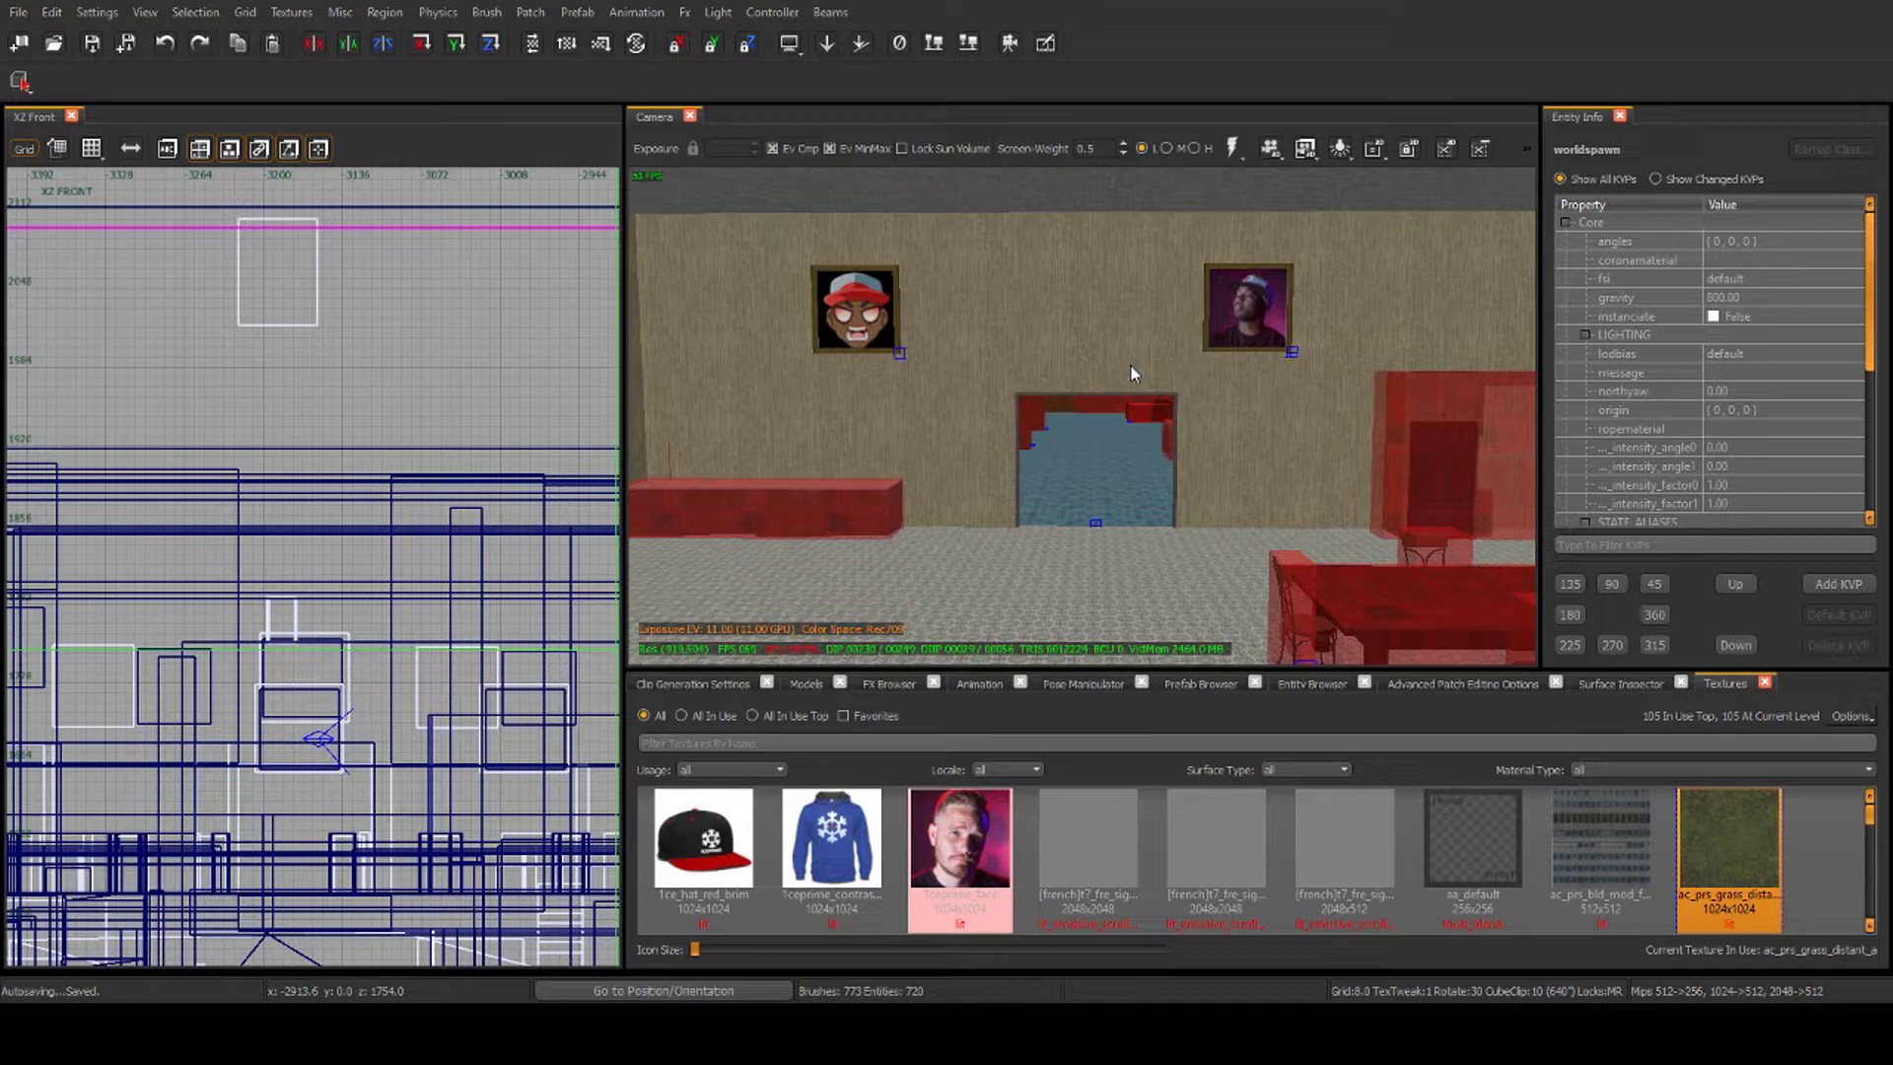
Examine the wallpaper texture and the framed pictures along the dining hall walls, including the red-and-purple portrait and its texture
scroll(1322, 471, up, 3)
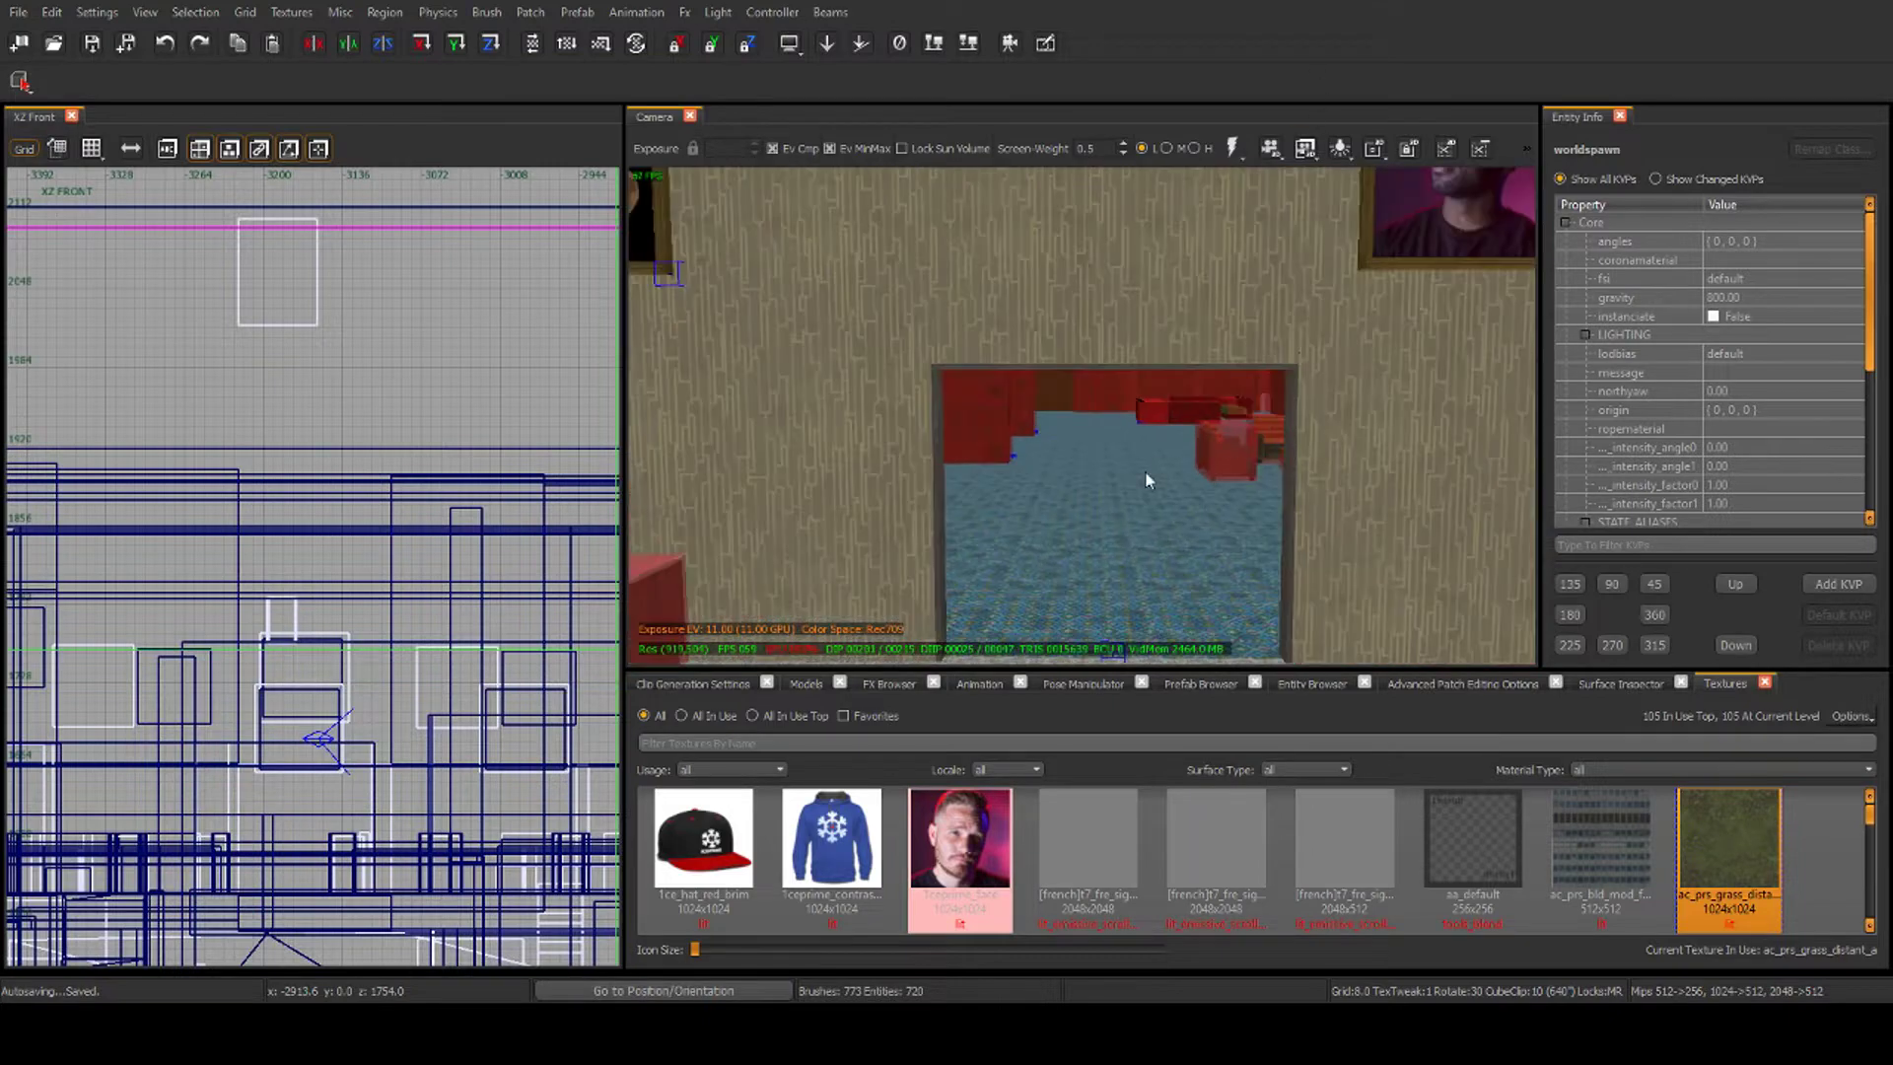
mouse_move(1043, 451)
right_down()
mouse_move(1282, 419)
mouse_move(1173, 380)
mouse_move(1252, 582)
mouse_move(1168, 493)
mouse_move(1065, 429)
right_up()
scroll(1165, 447, up, 3)
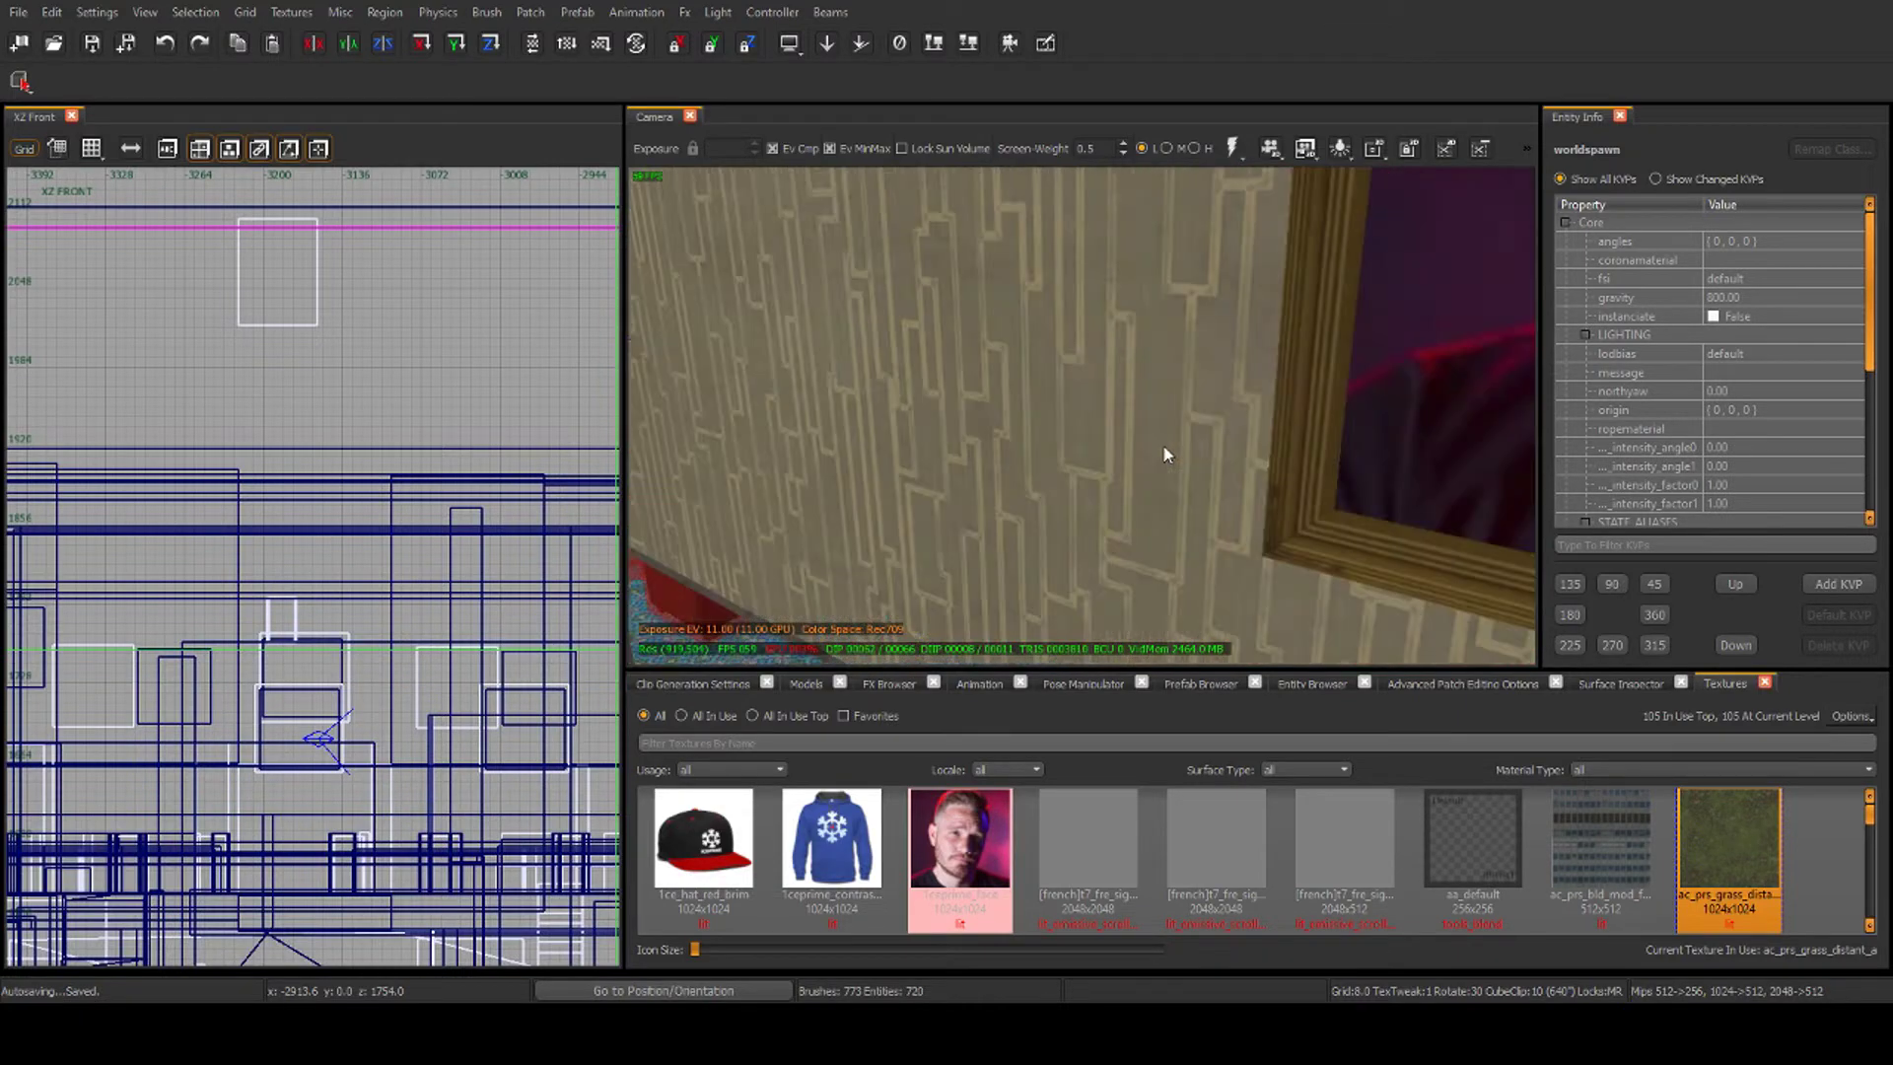
scroll(1164, 430, down, 1)
right_drag(1165, 430, 1193, 401)
scroll(1164, 426, down, 1)
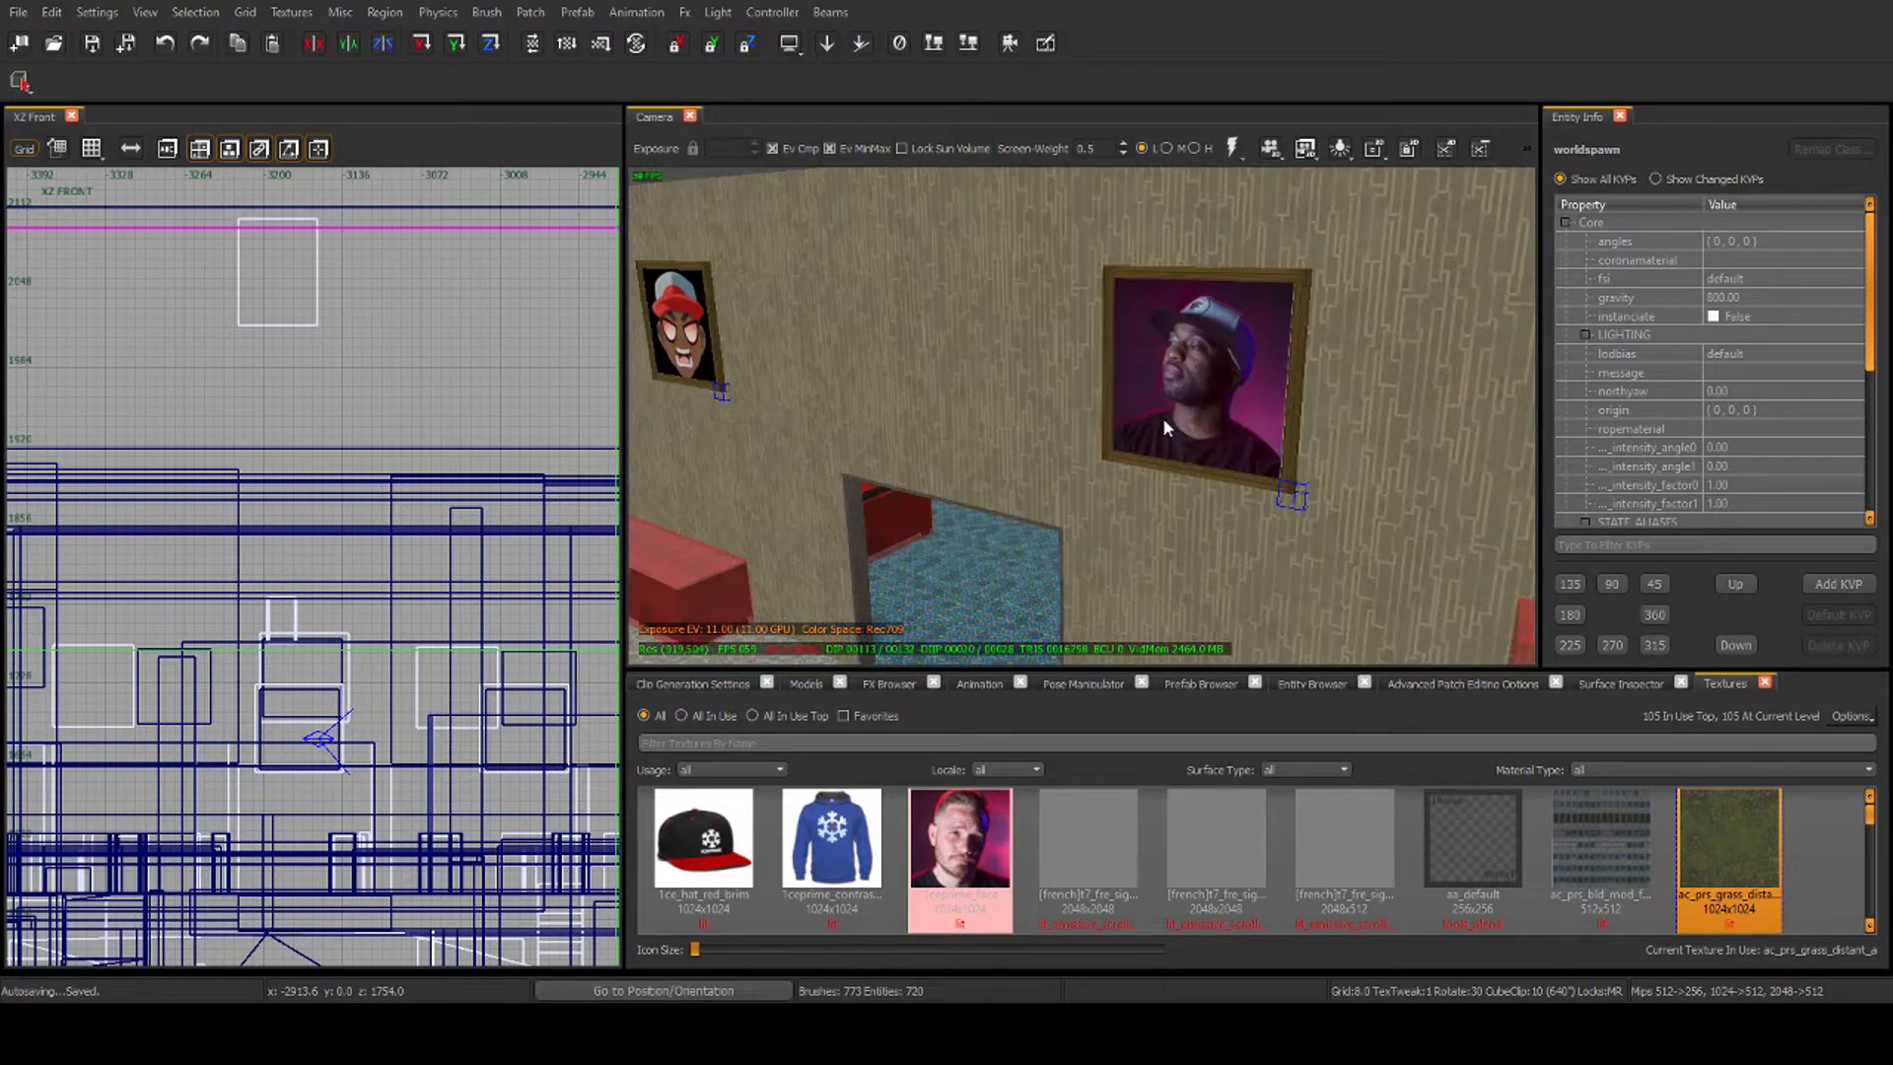
right_drag(1065, 439, 1141, 419)
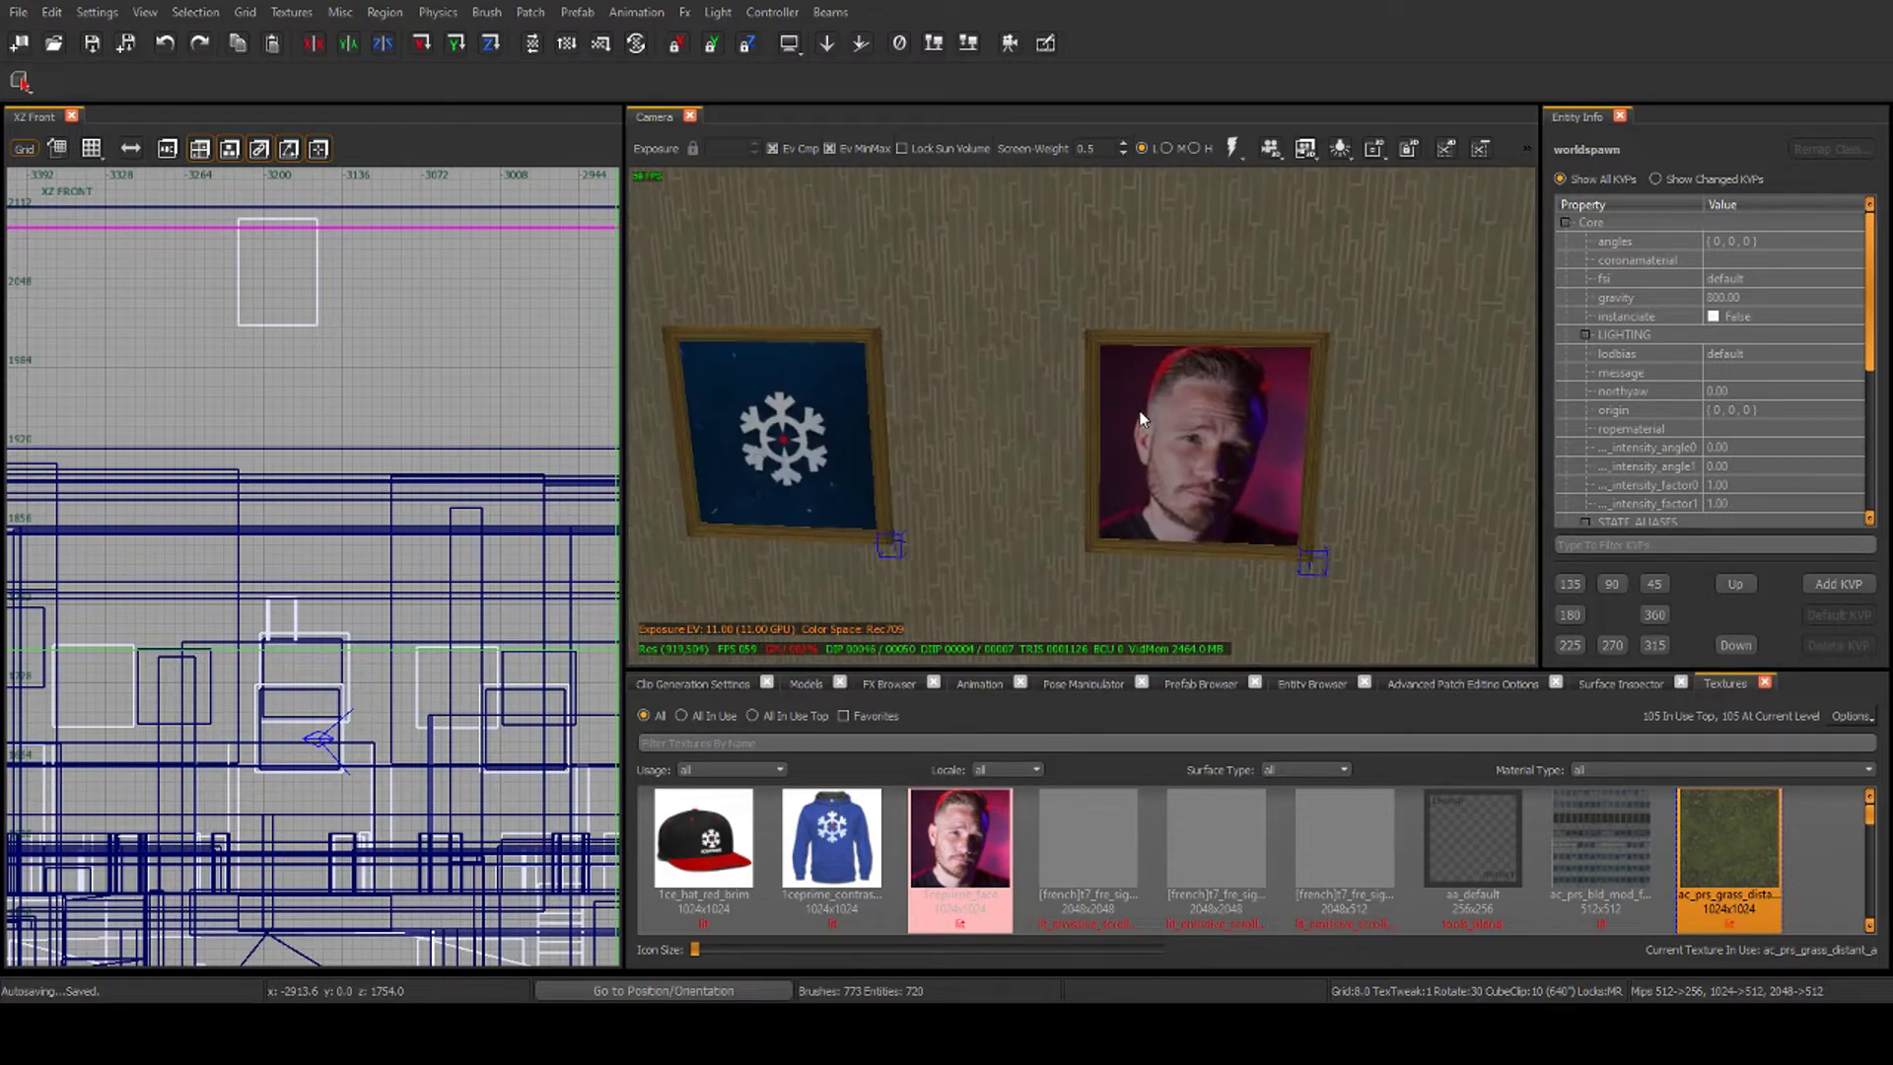
click(958, 816)
right_drag(1215, 373, 1199, 355)
scroll(1199, 355, down, 3)
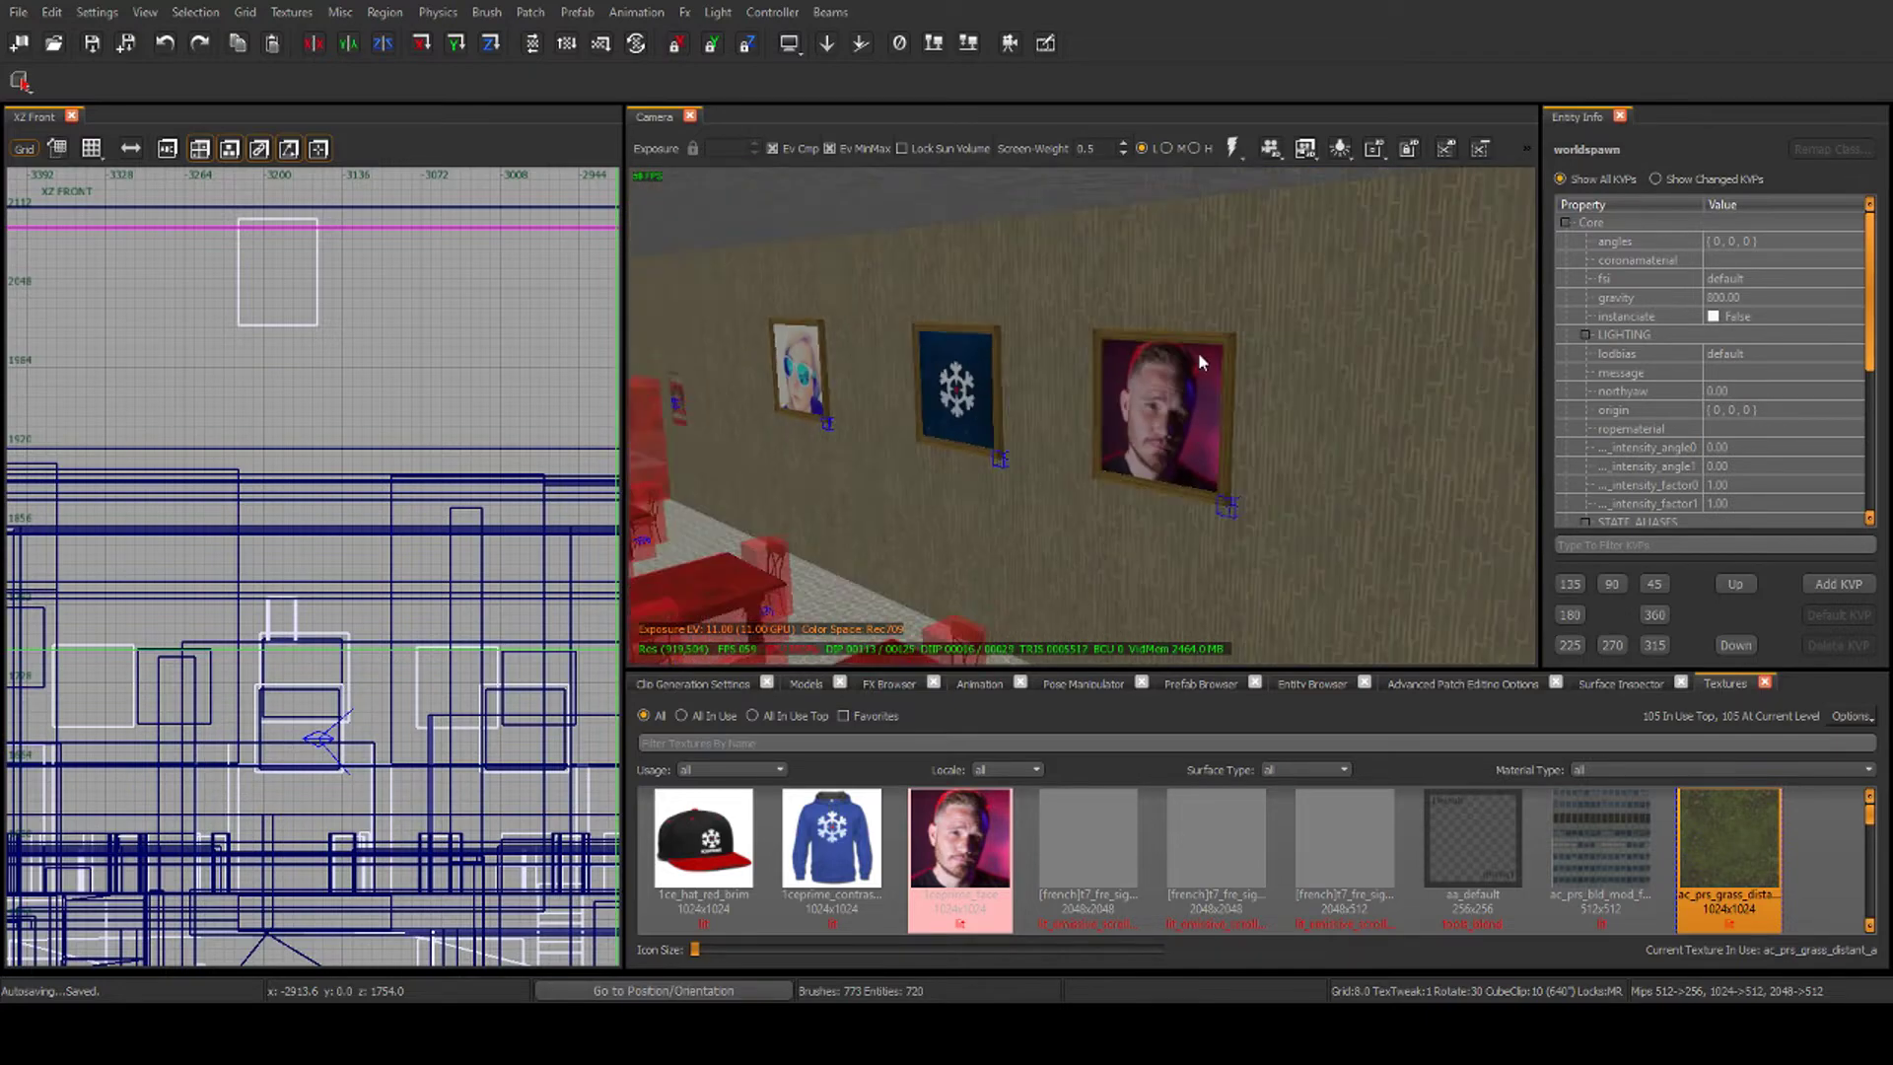
Select the picture frame around the red-and-purple portrait and check its model entry in the entity properties
click(1161, 428)
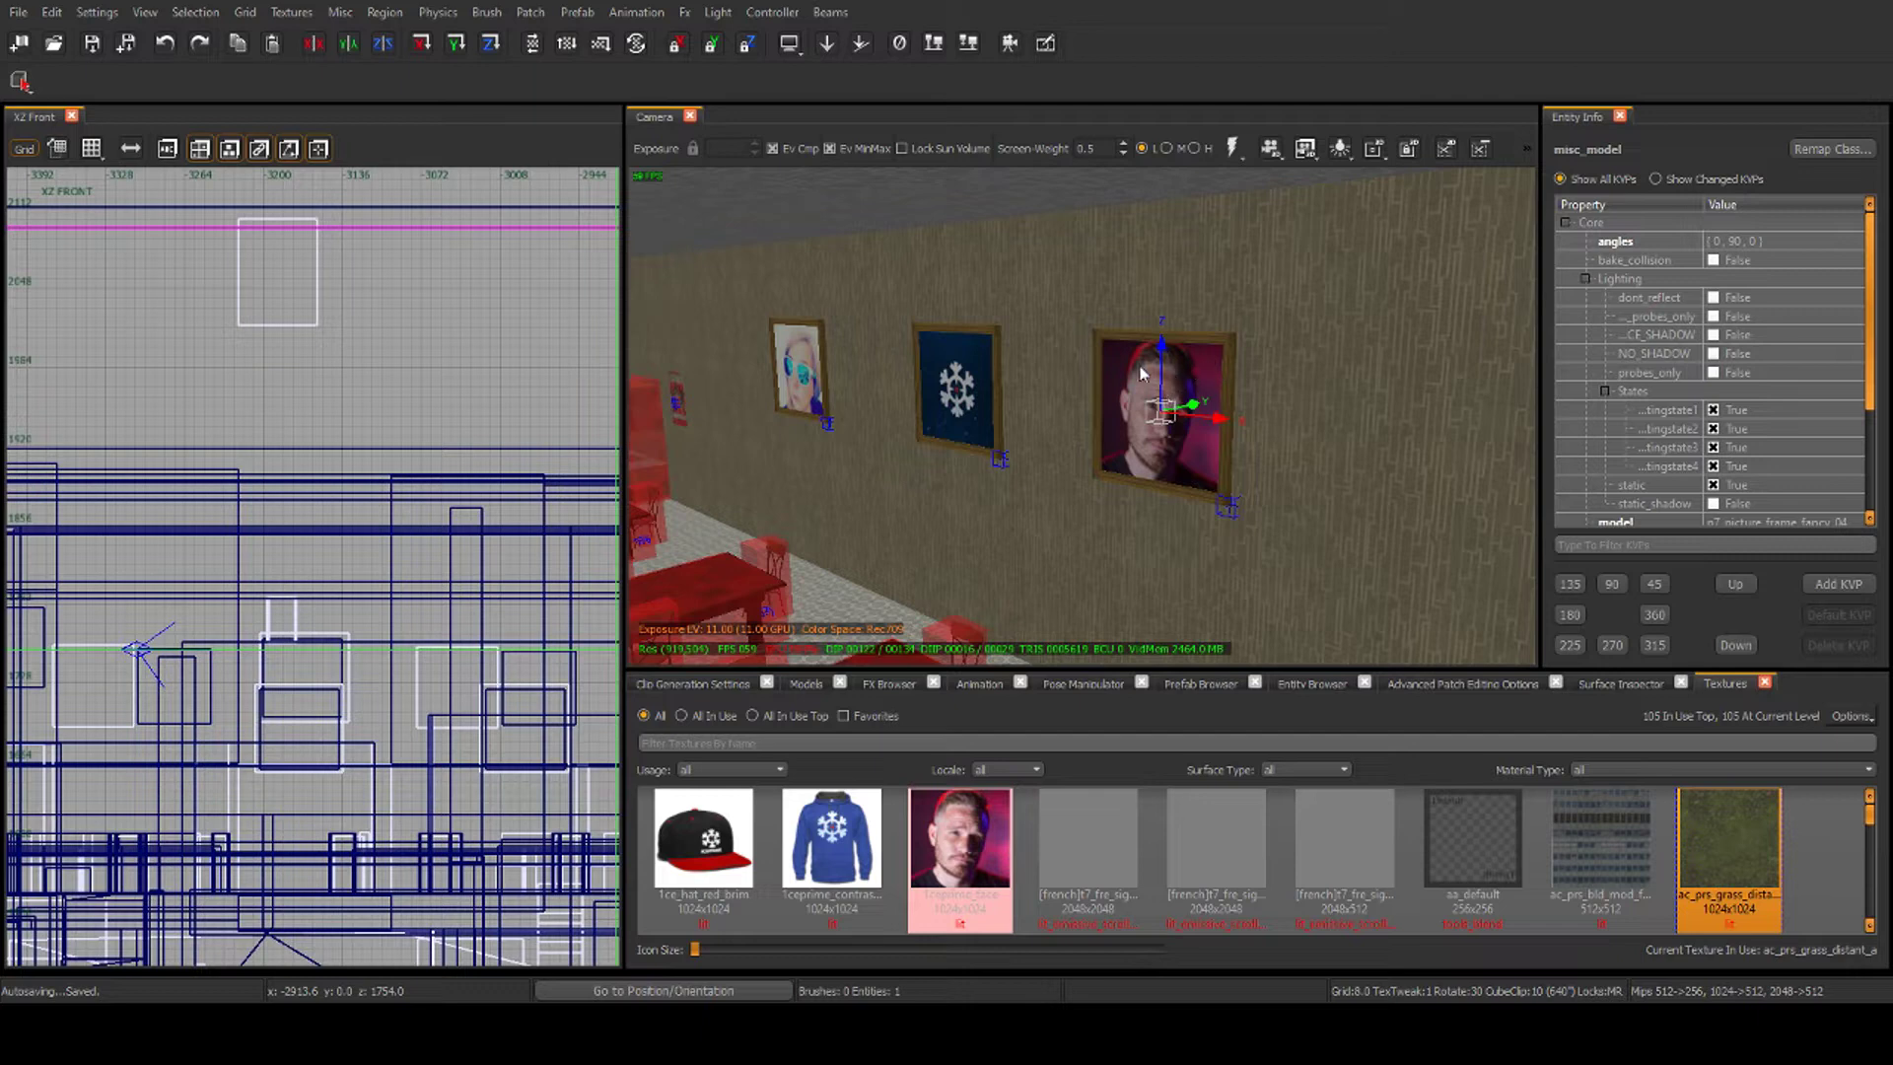
click(1870, 519)
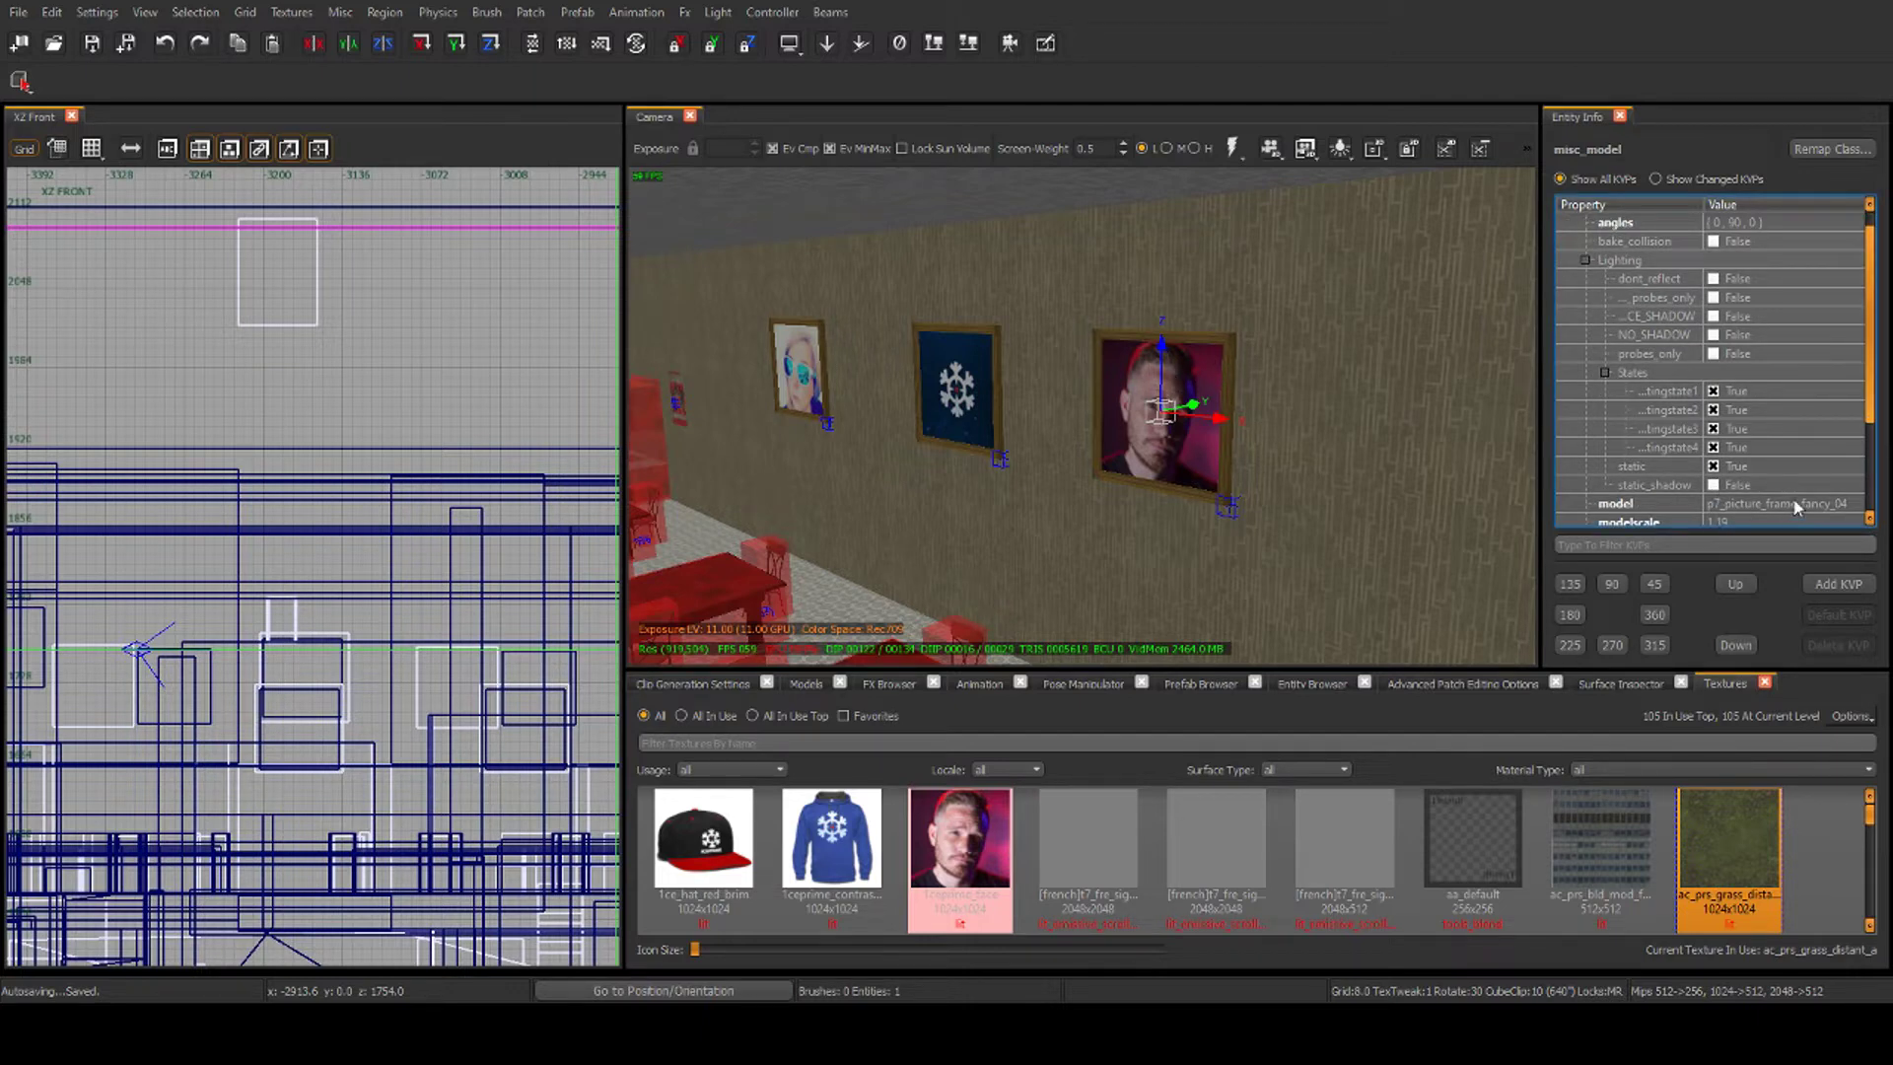
scroll(1237, 392, up, 3)
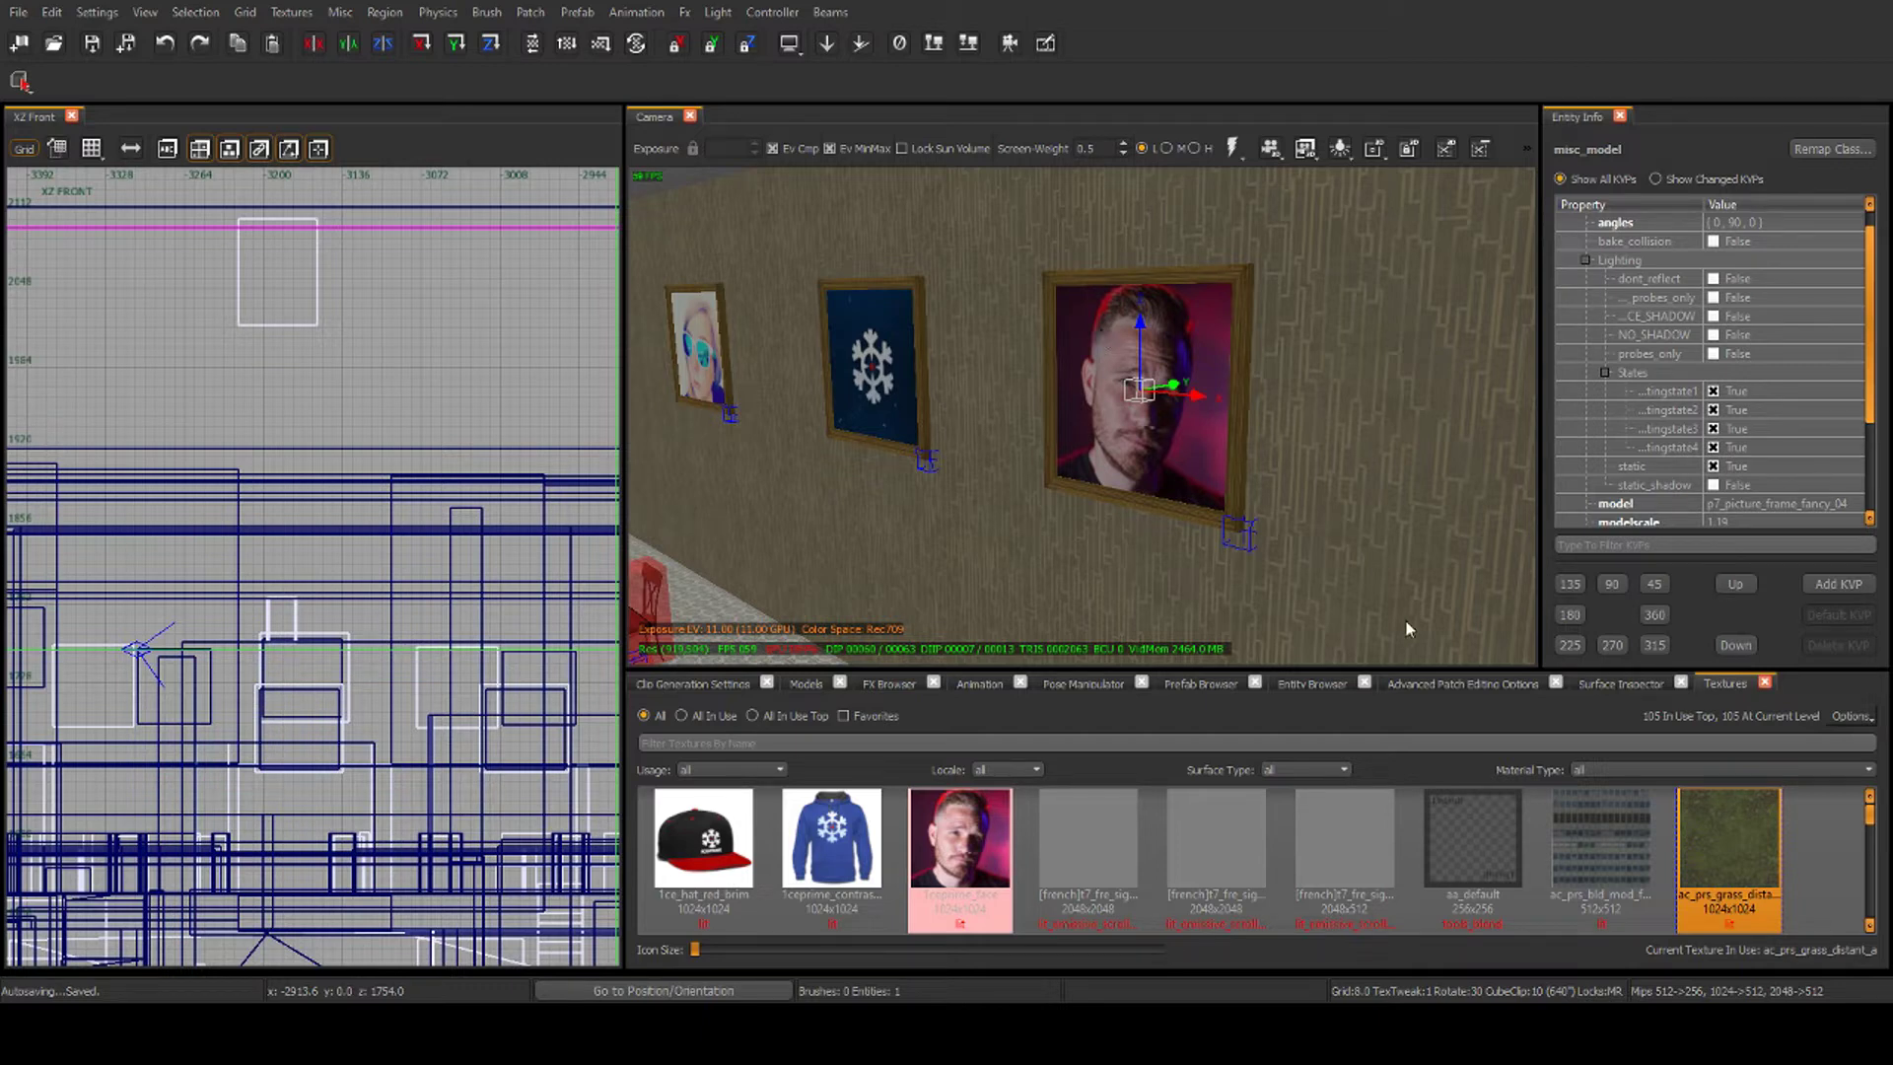
Delete the picture frame to expose the textured portrait brush, select that brush, and undo the frame's deletion
key(Delete)
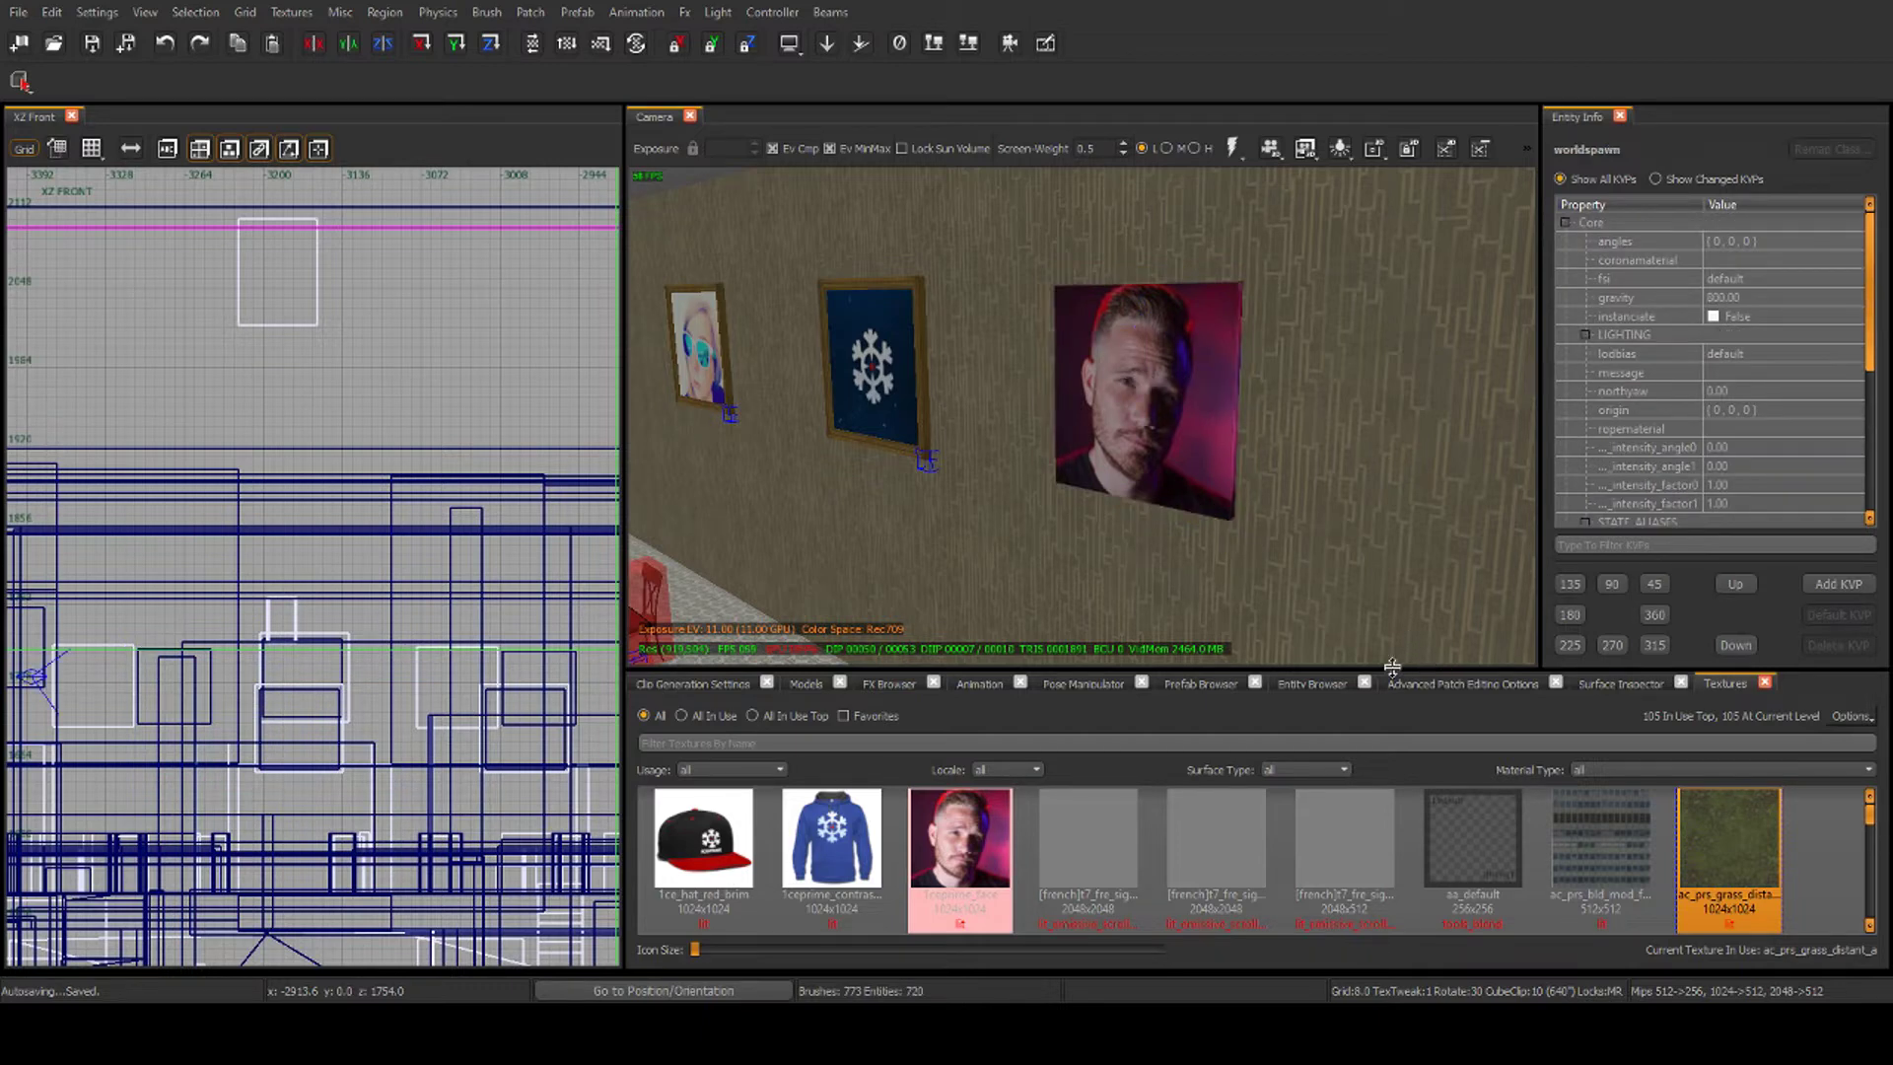
click(1149, 383)
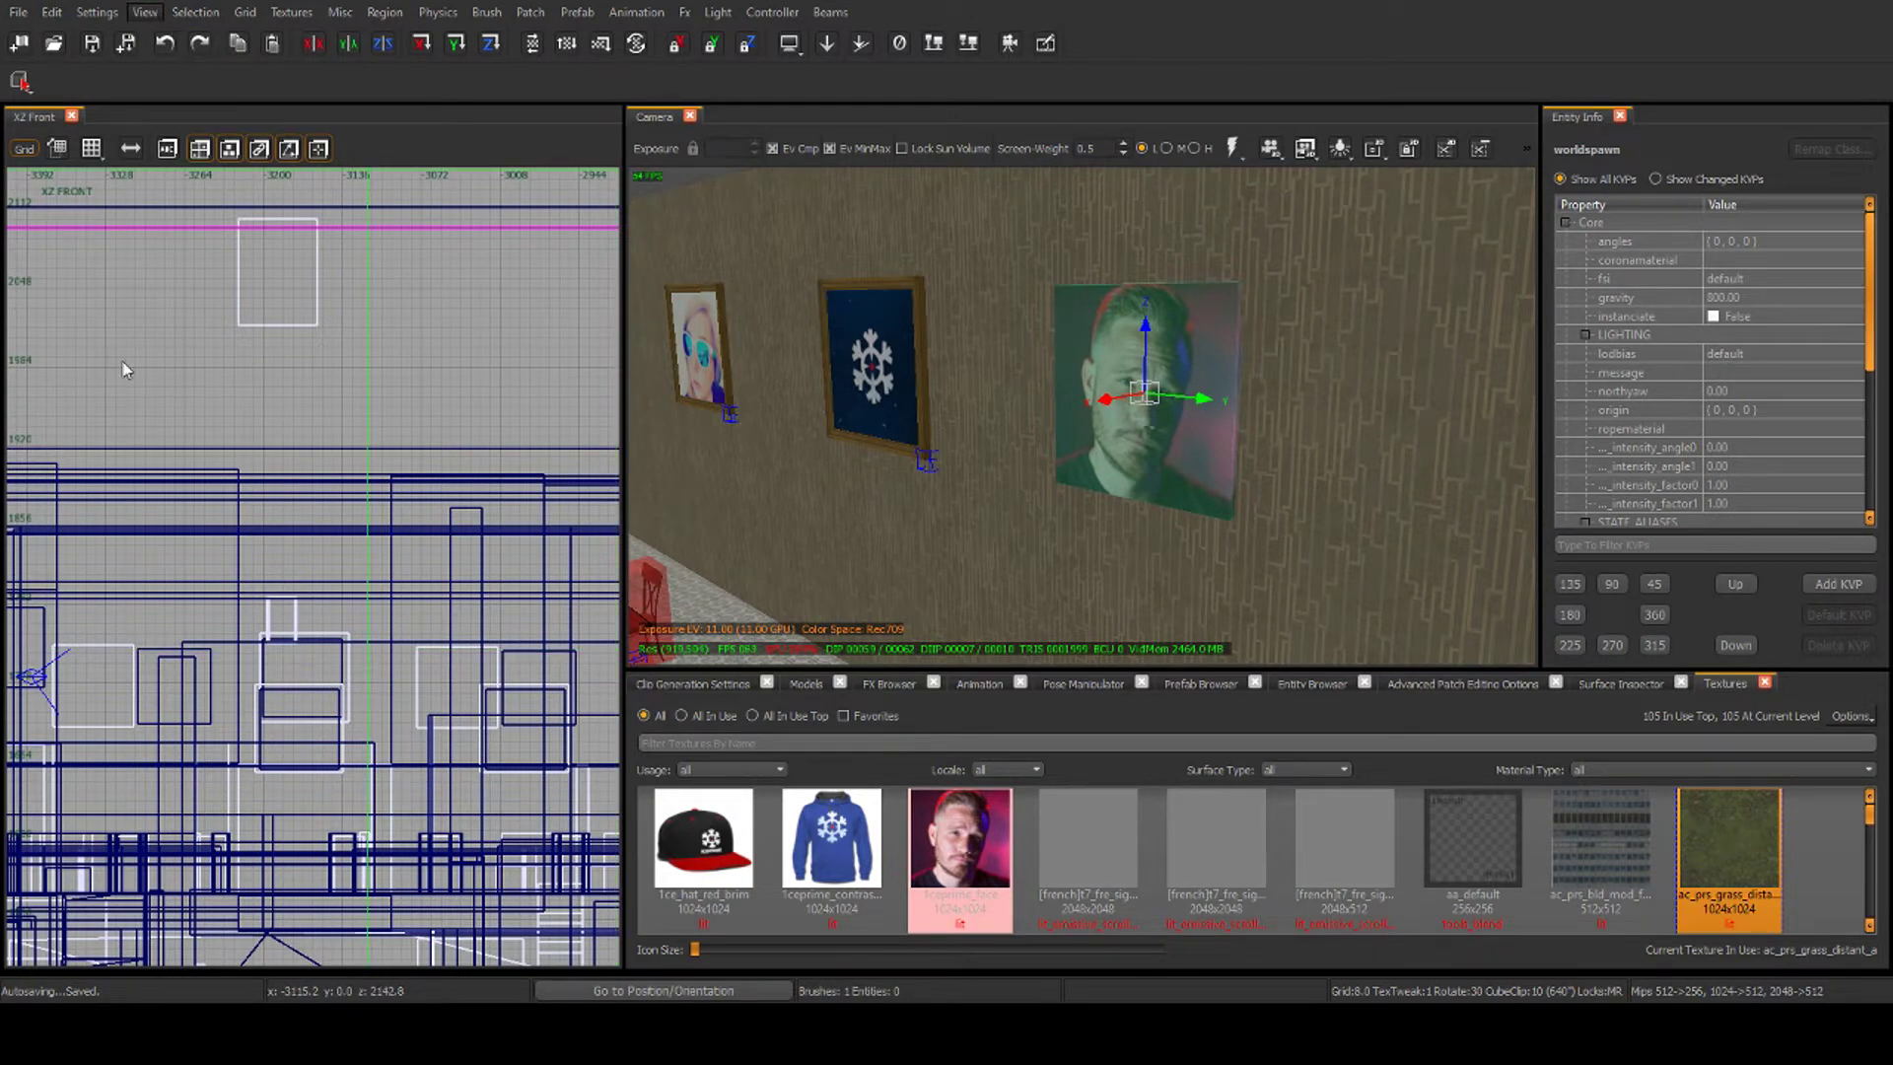
key(ctrl+z)
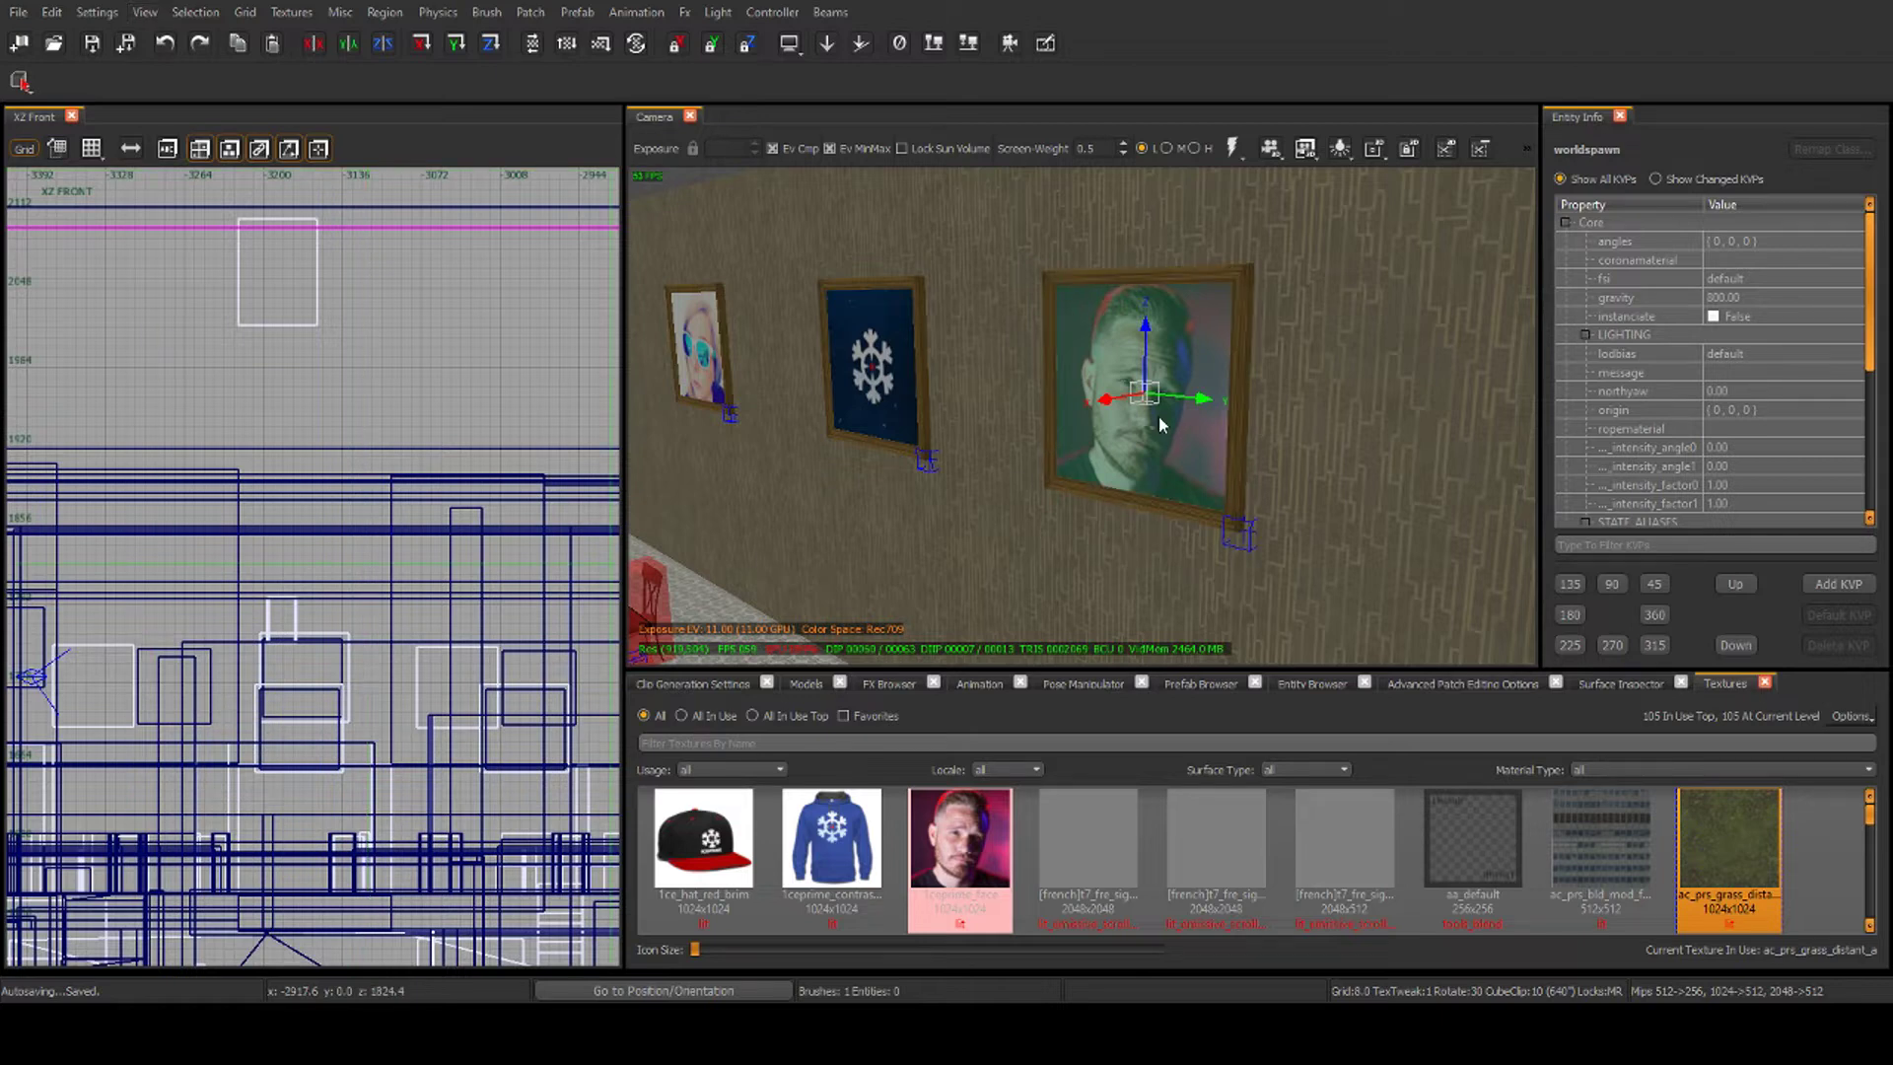
Try moving the portrait brush sideways along the wall and upward, undoing each move
drag(1203, 394, 984, 387)
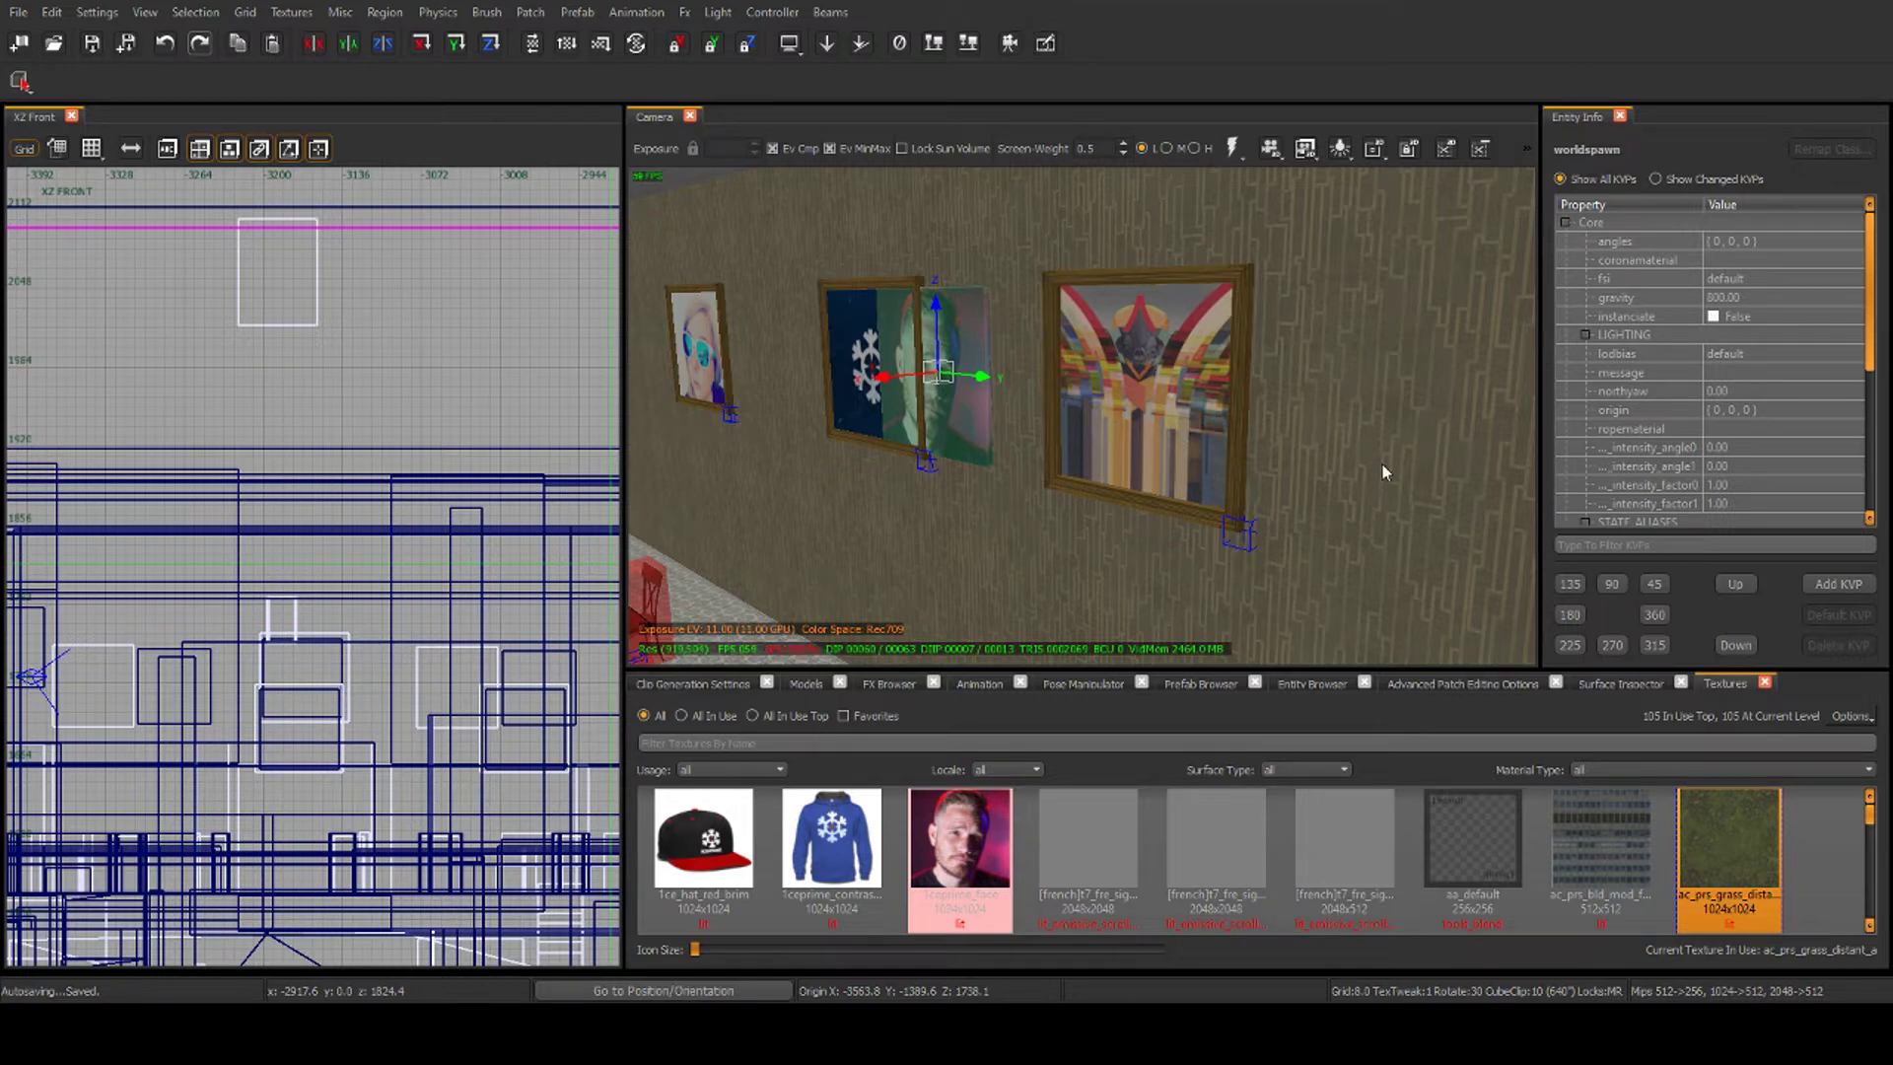
key(ctrl+z)
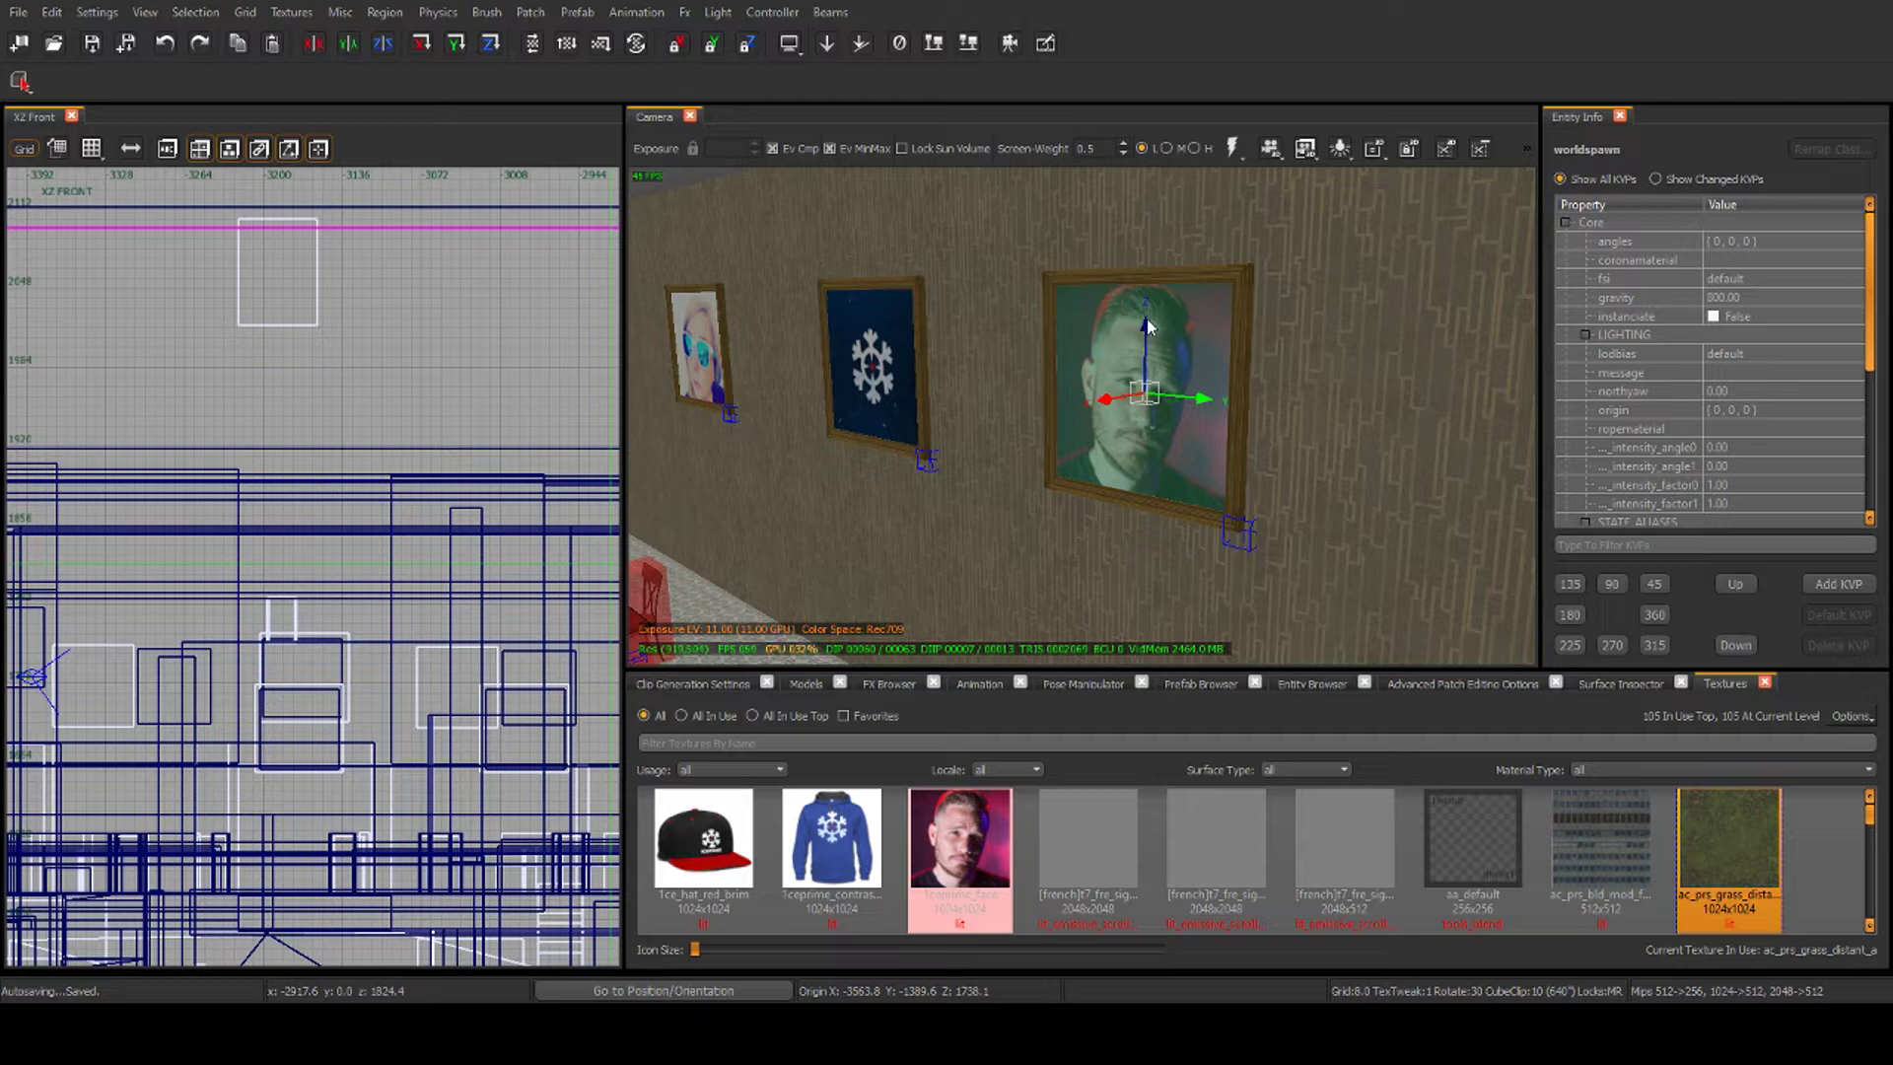
drag(1149, 333, 1160, 250)
key(ctrl+z)
Switch the 2D view to XY top to show the selected portrait brush from above
scroll(475, 554, down, 8)
click(130, 148)
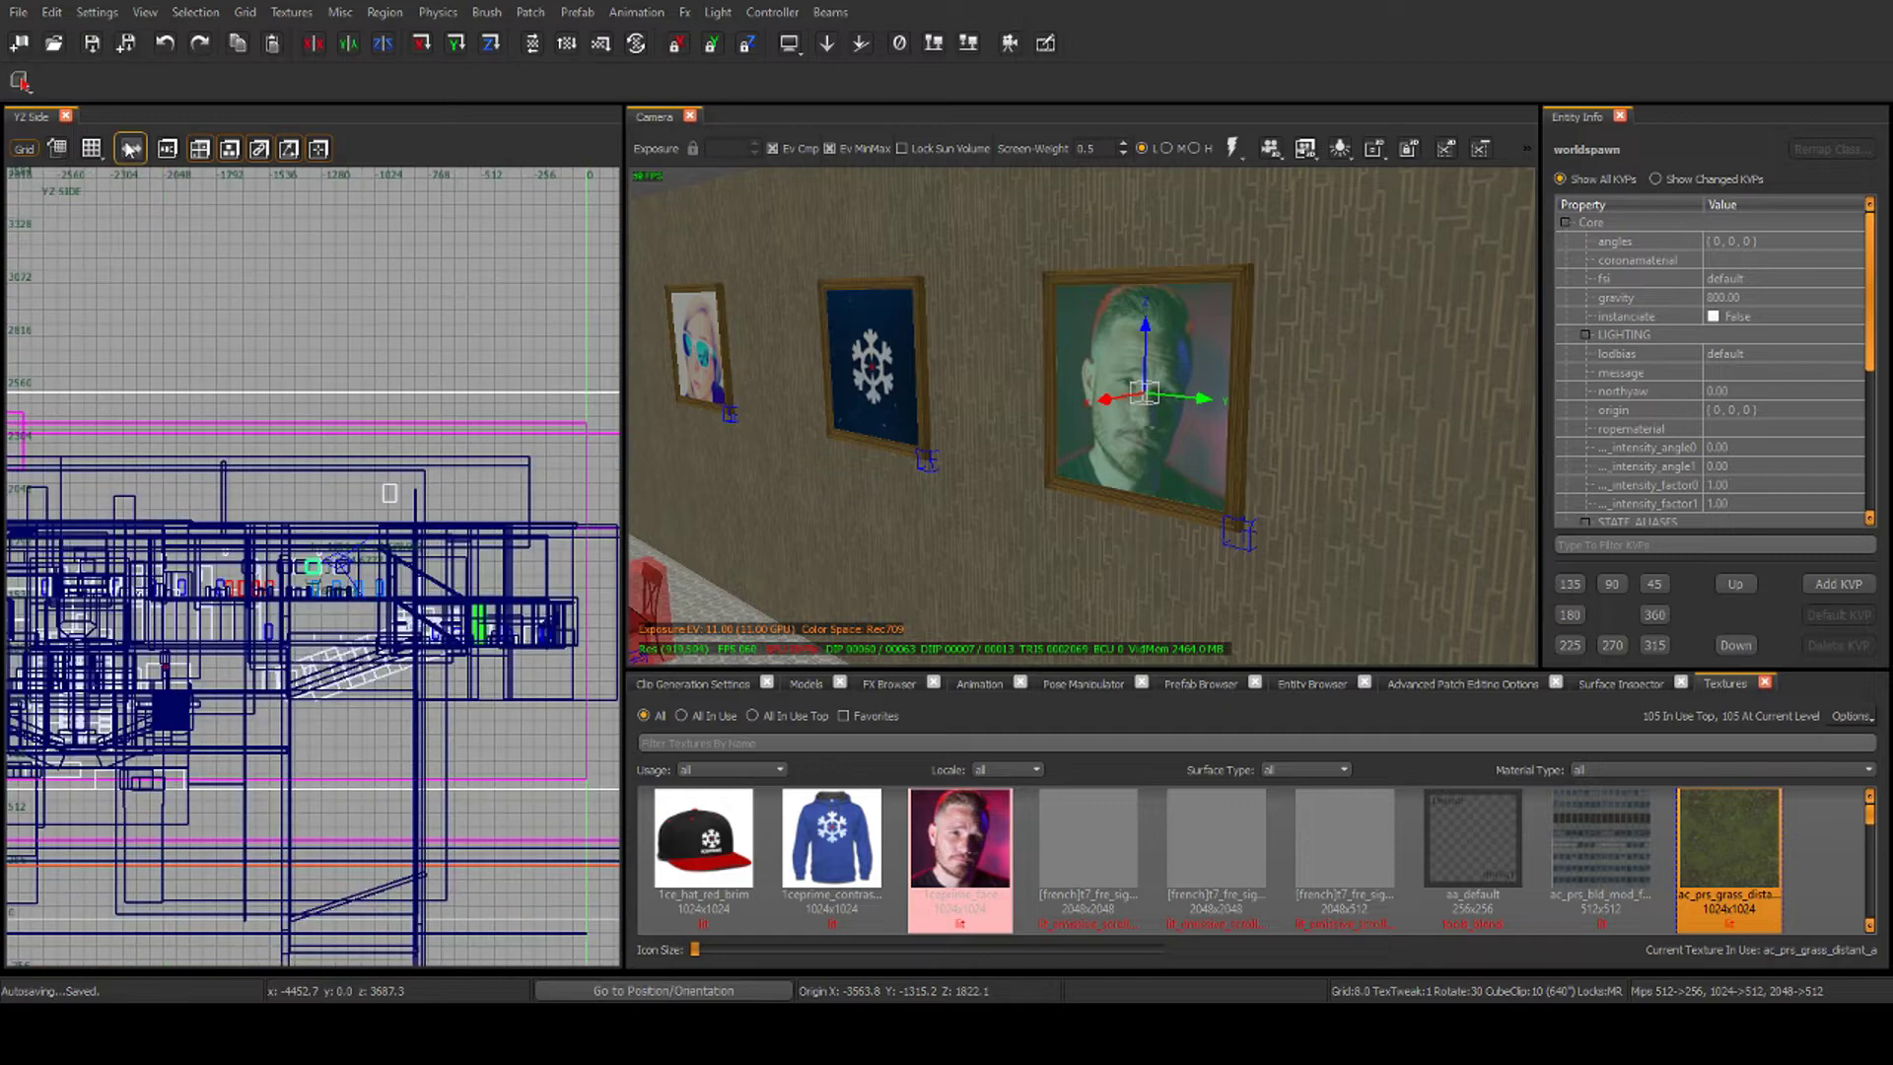
click(130, 148)
scroll(321, 550, up, 5)
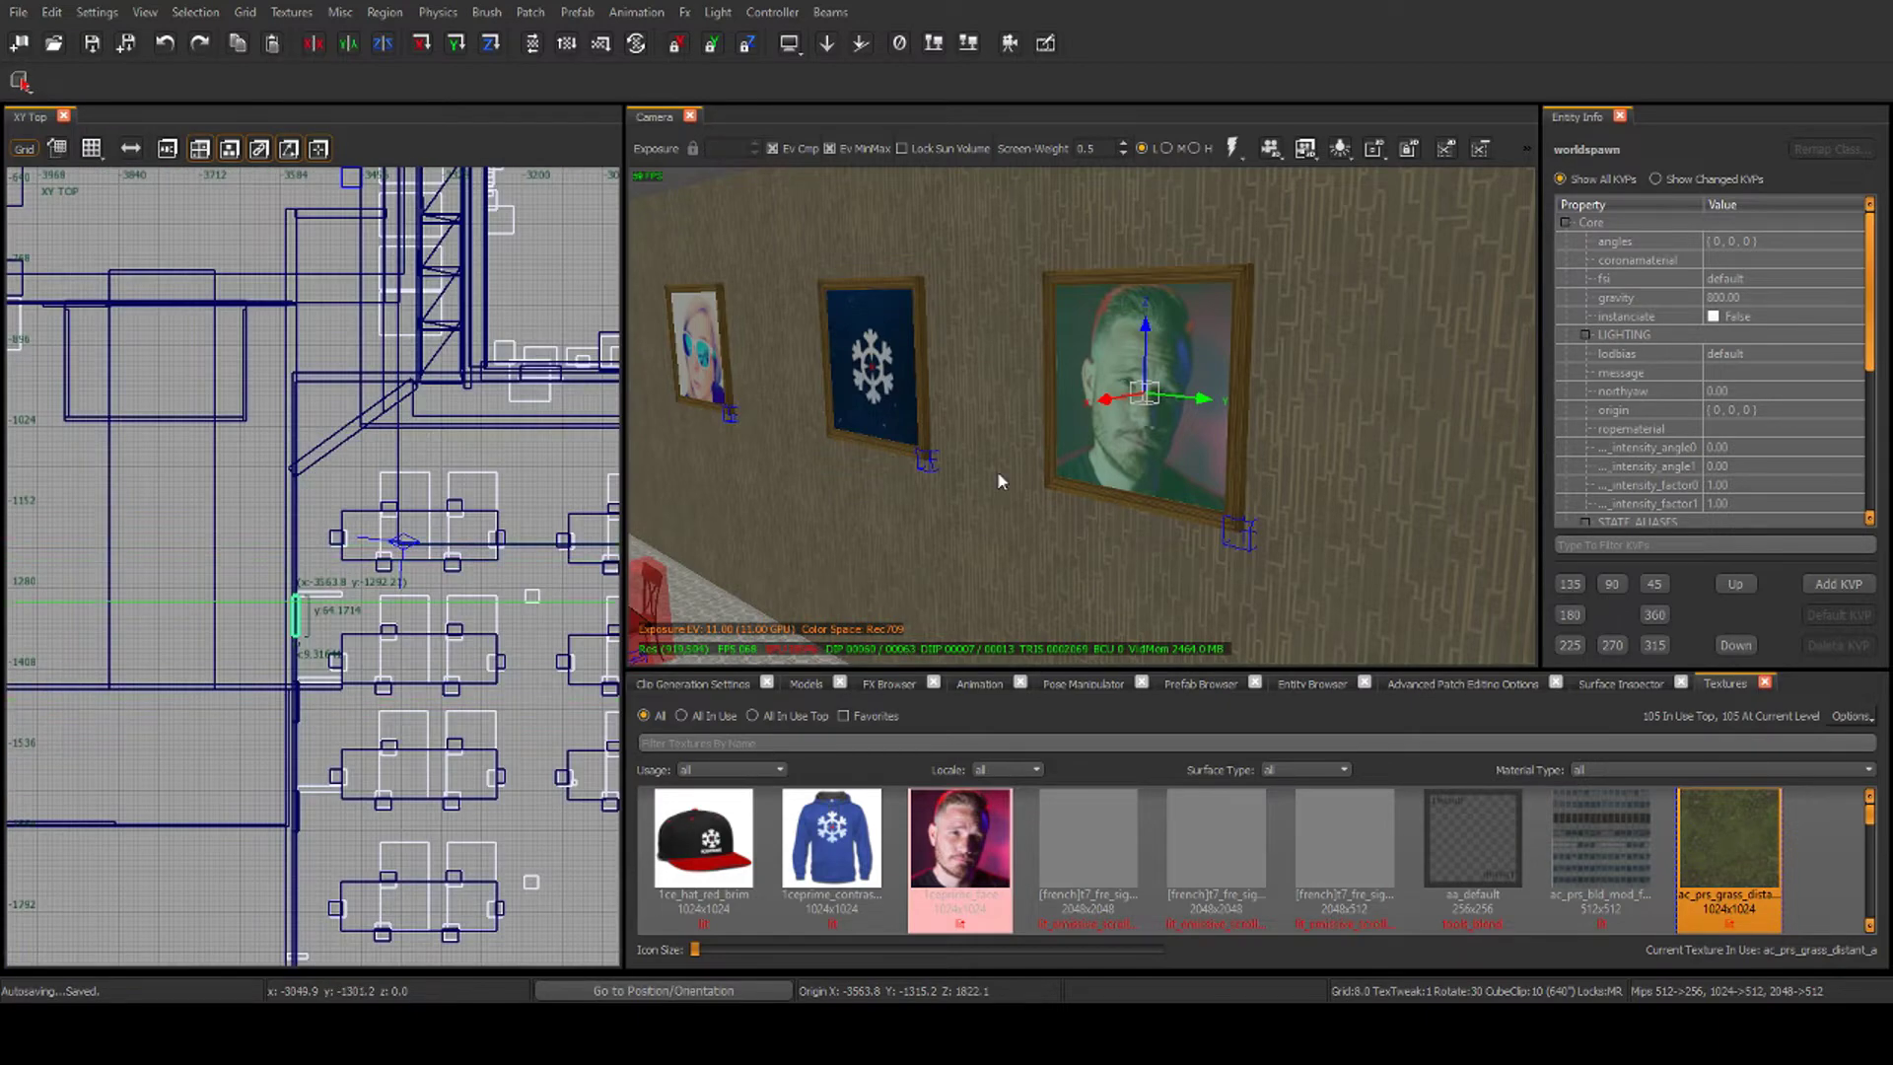
scroll(997, 473, down, 5)
right_drag(997, 473, 848, 488)
Stretch the portrait brush to about 333 by 239 units over the dining tables and examine its repeated texture
mouse_move(299, 596)
mouse_down()
mouse_move(406, 559)
mouse_move(501, 483)
mouse_up()
right_drag(888, 444, 1208, 522)
key(a)
key(w)
key(s)
right_drag(888, 395, 1432, 651)
scroll(1021, 385, down, 3)
scroll(1021, 378, down, 4)
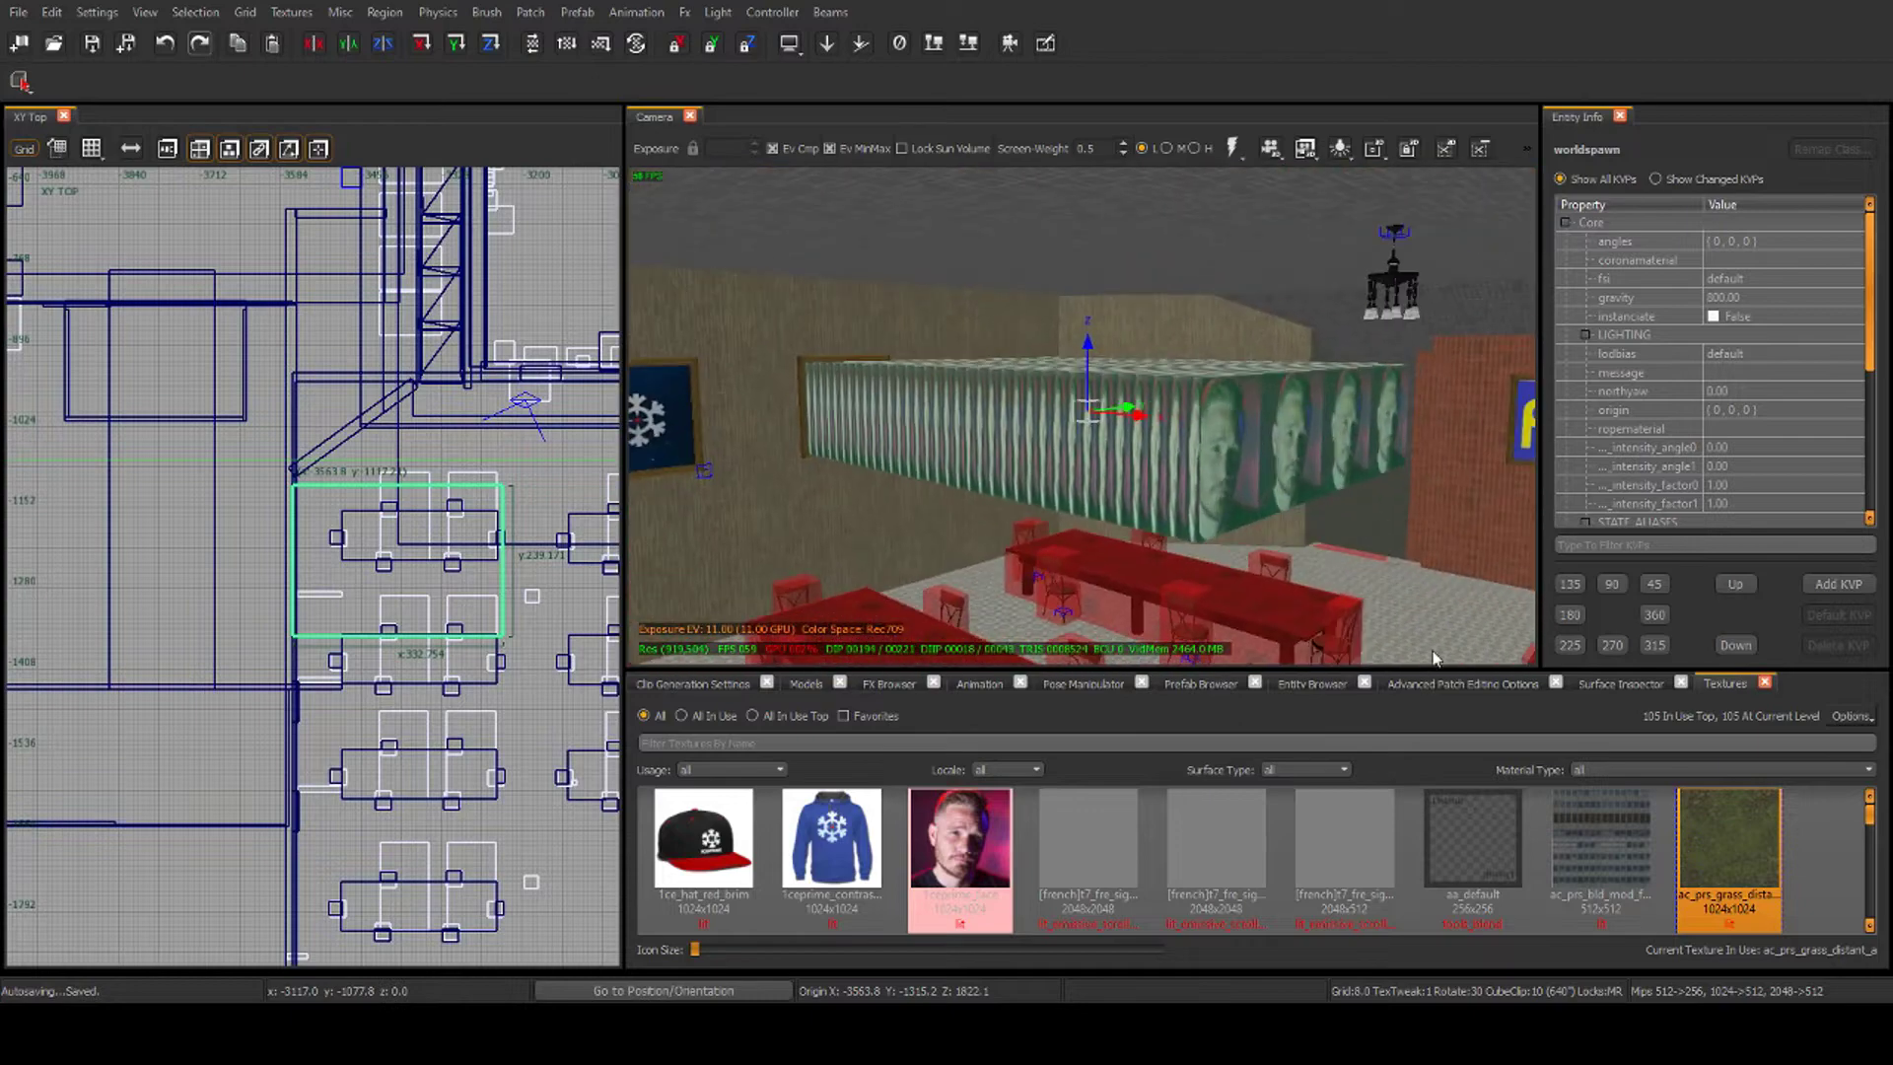
Check the stretched portrait brush in the surface inspector, then undo the stretch and deselect the brush
click(1613, 680)
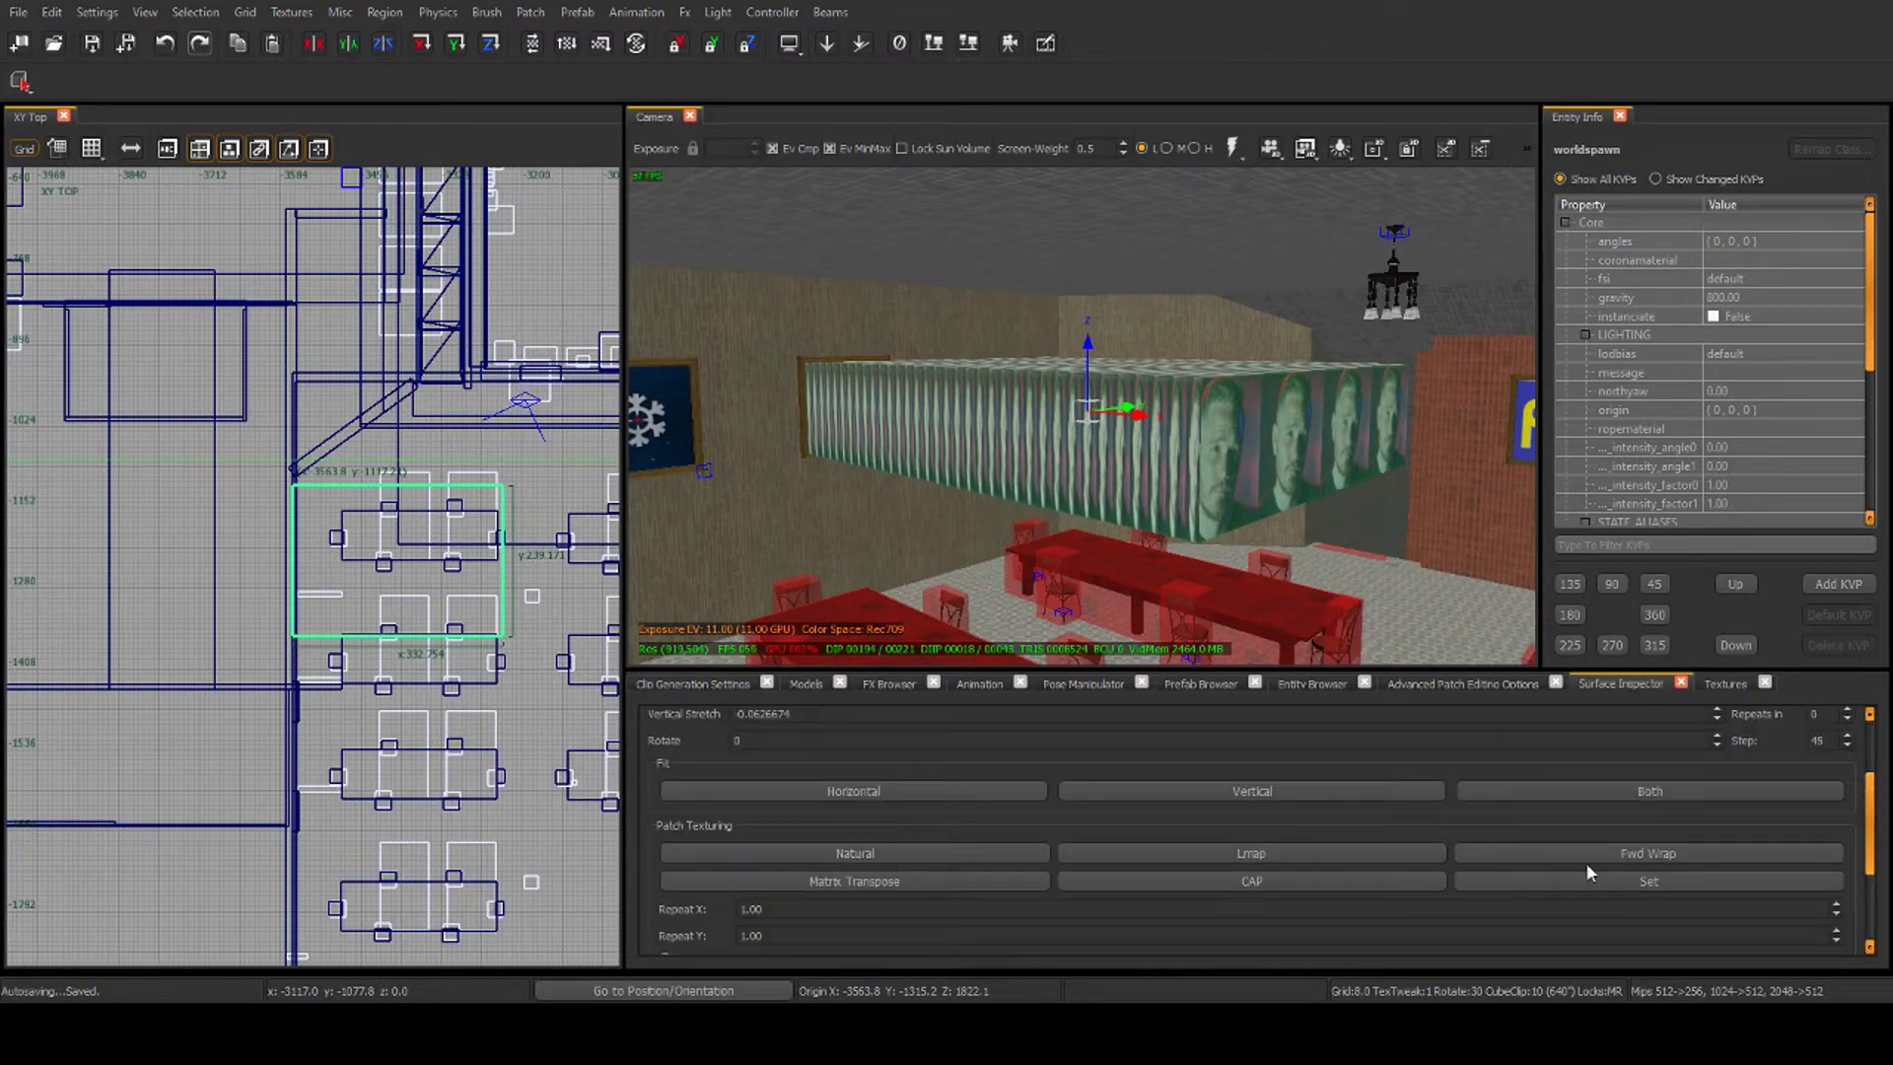
click(1611, 872)
click(1730, 683)
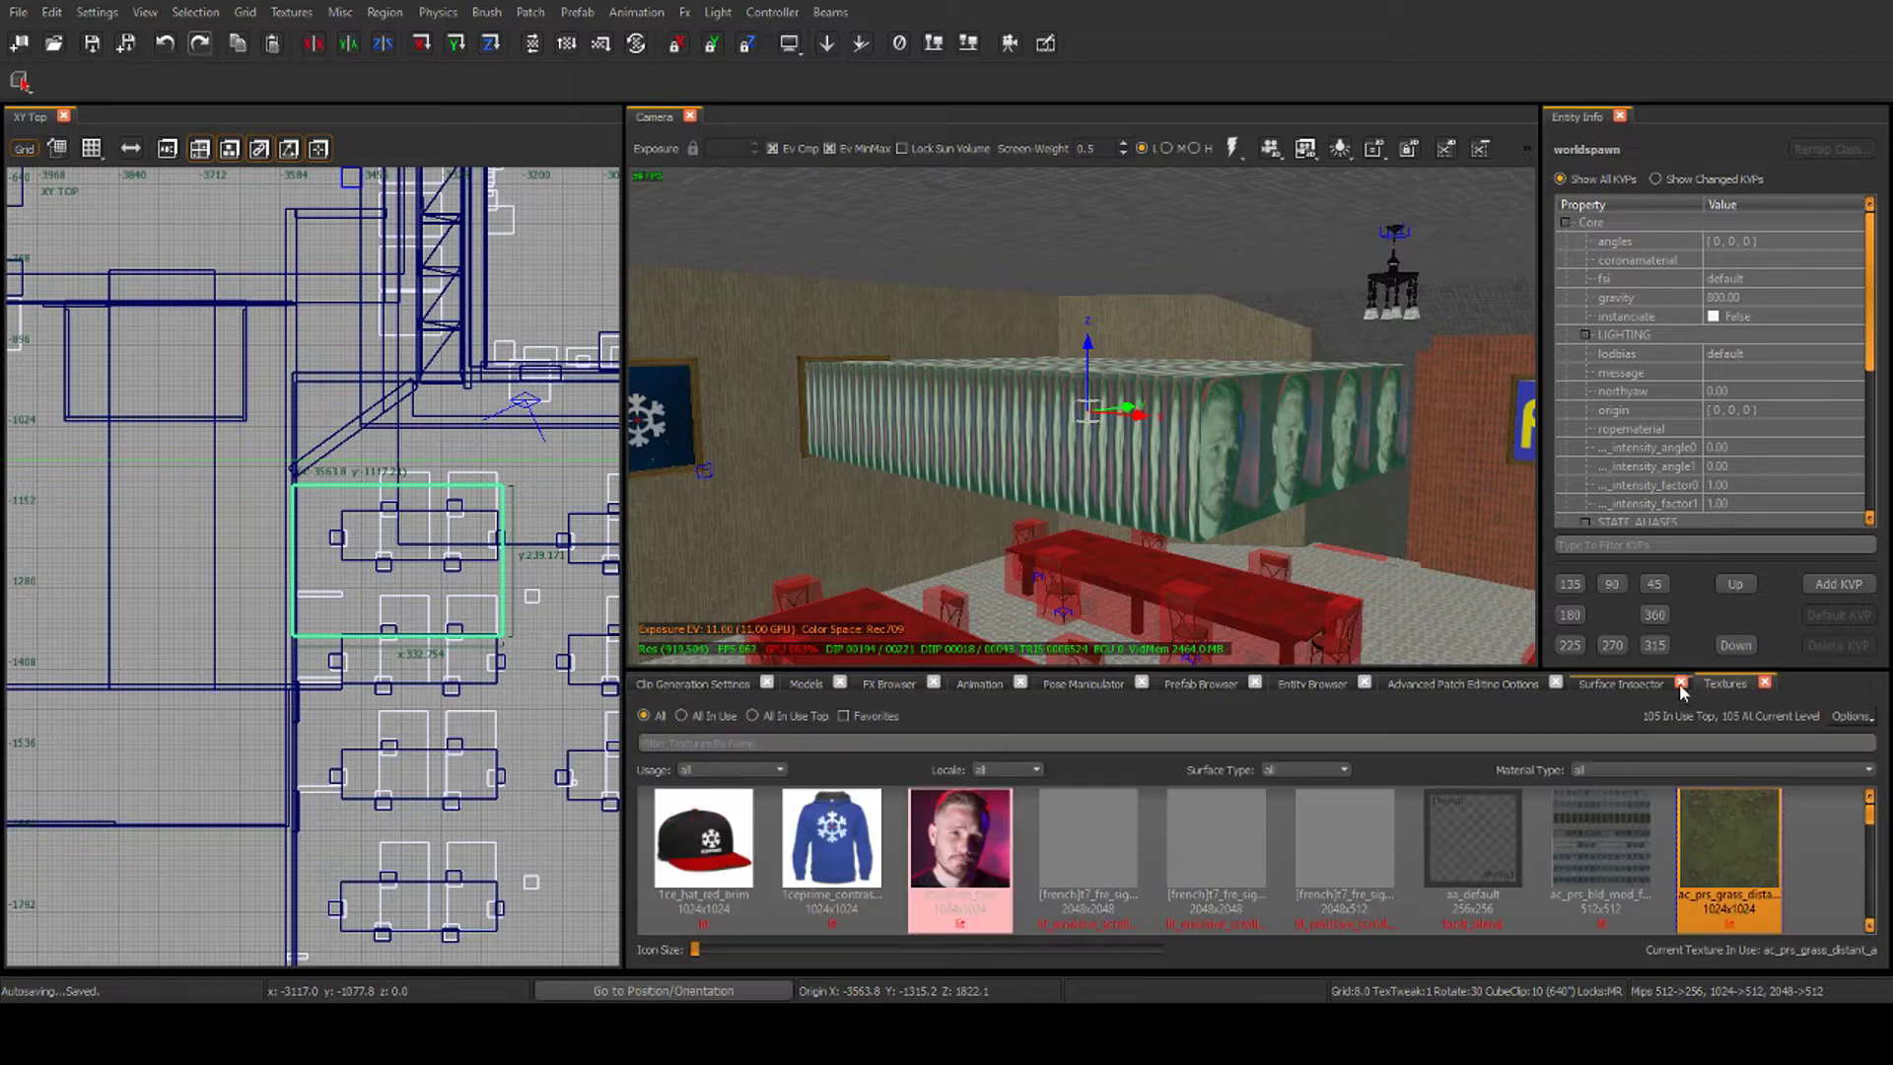
right_drag(1153, 464, 1074, 429)
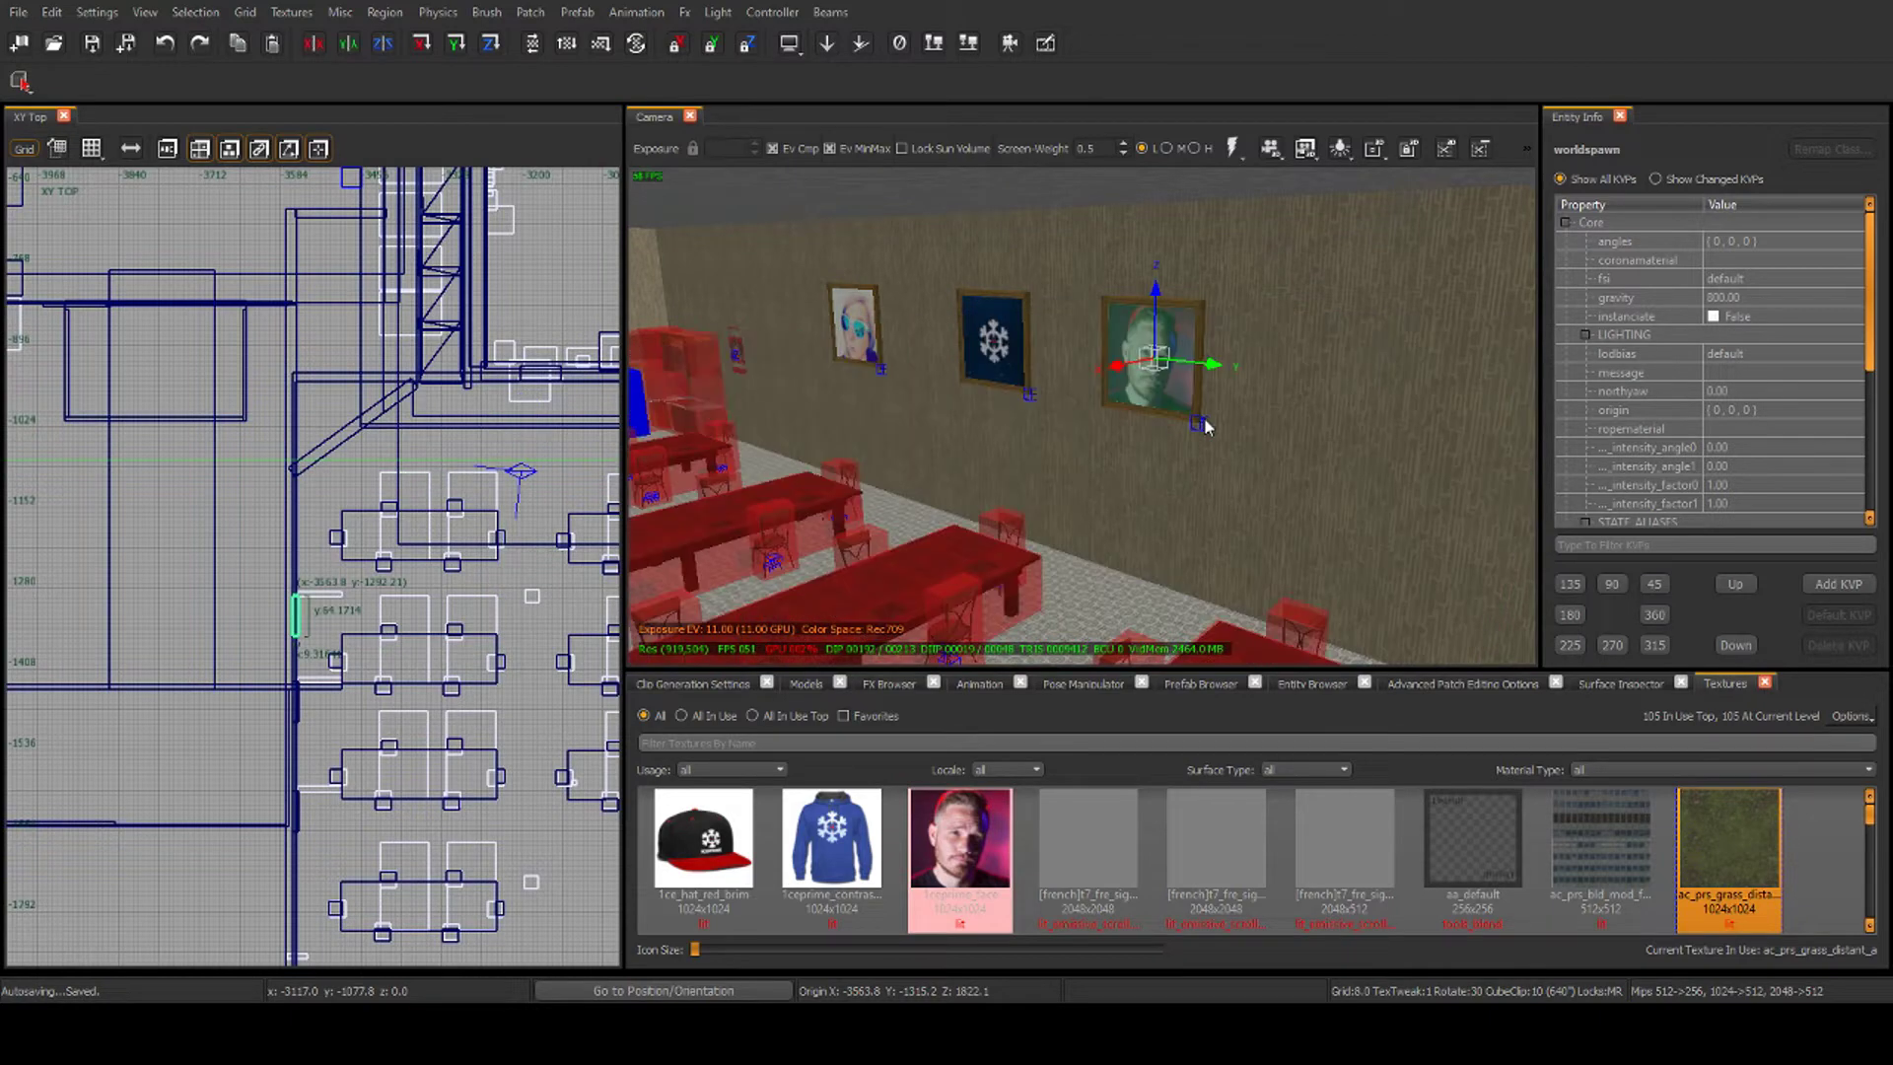
key(Escape)
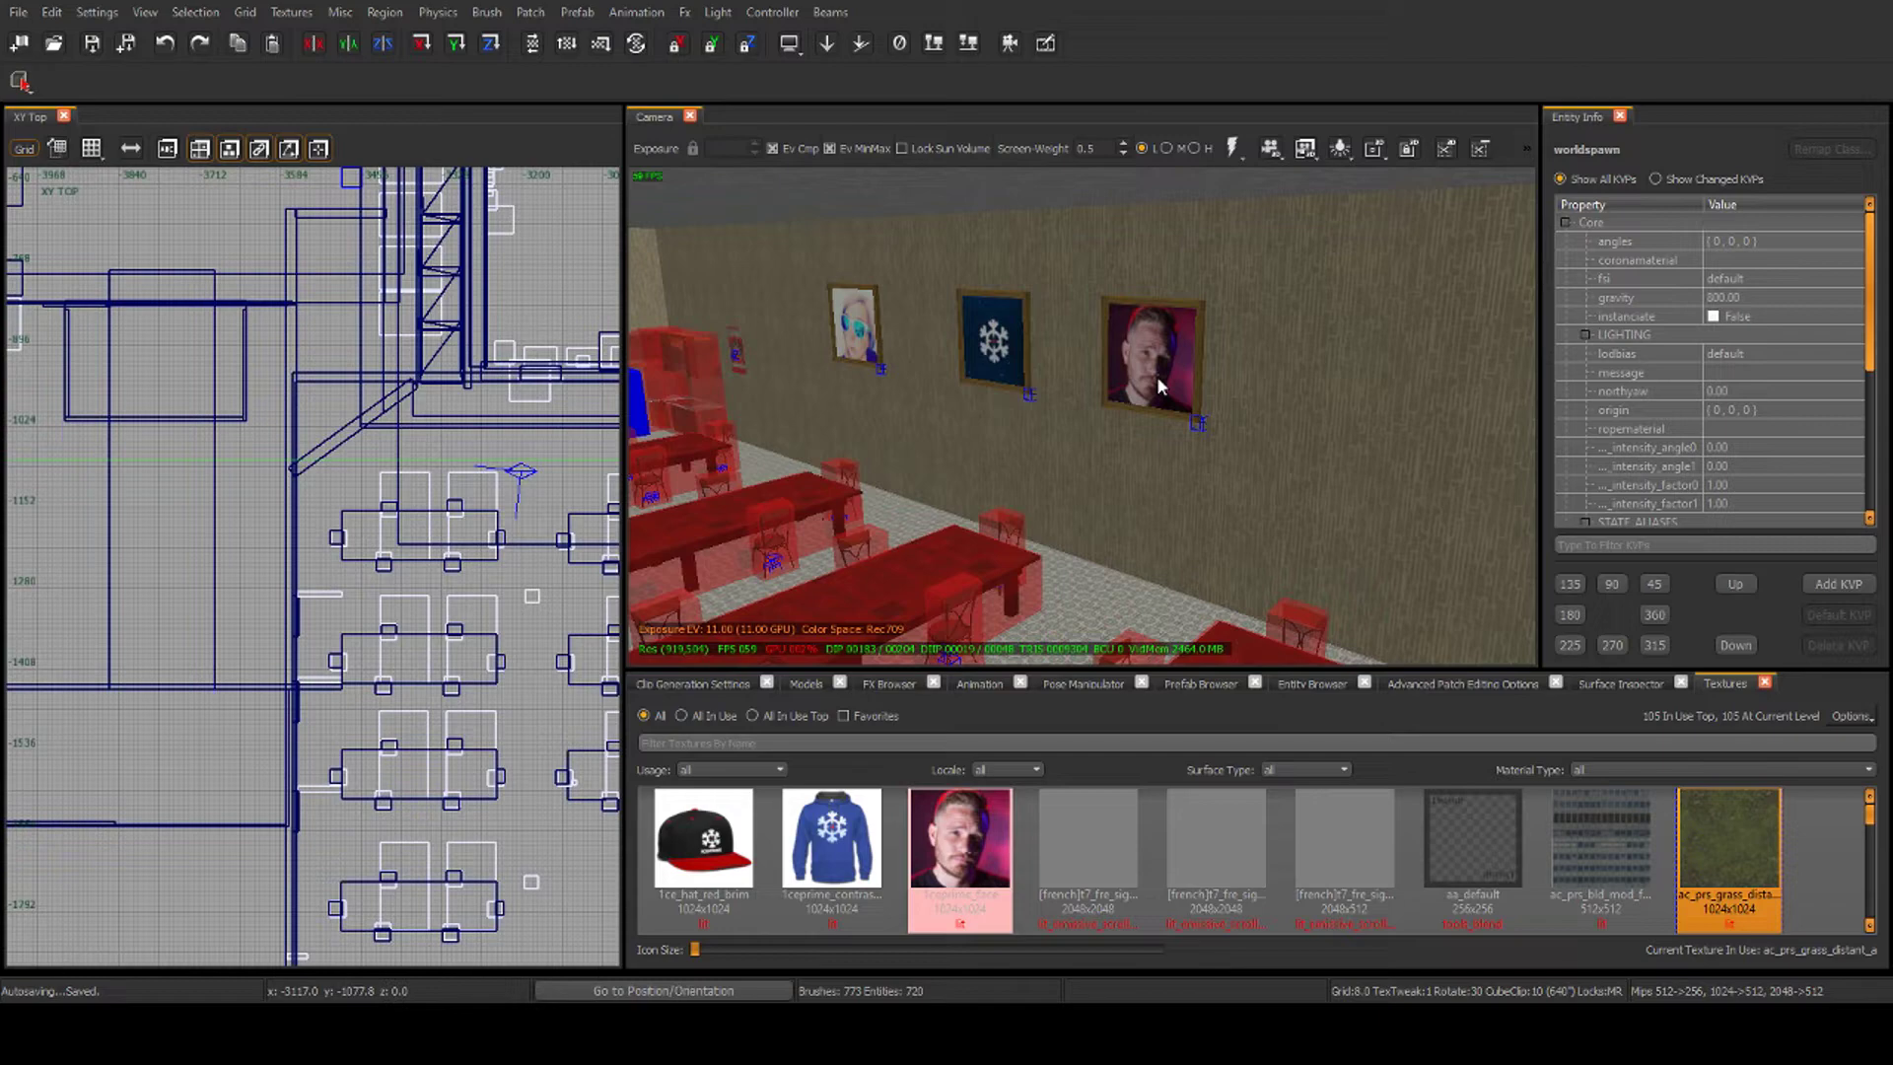
Examine the dining hall from the portrait wall across the doorway wall to the kitchen corner
scroll(1152, 382, up, 2)
right_drag(1152, 383, 887, 383)
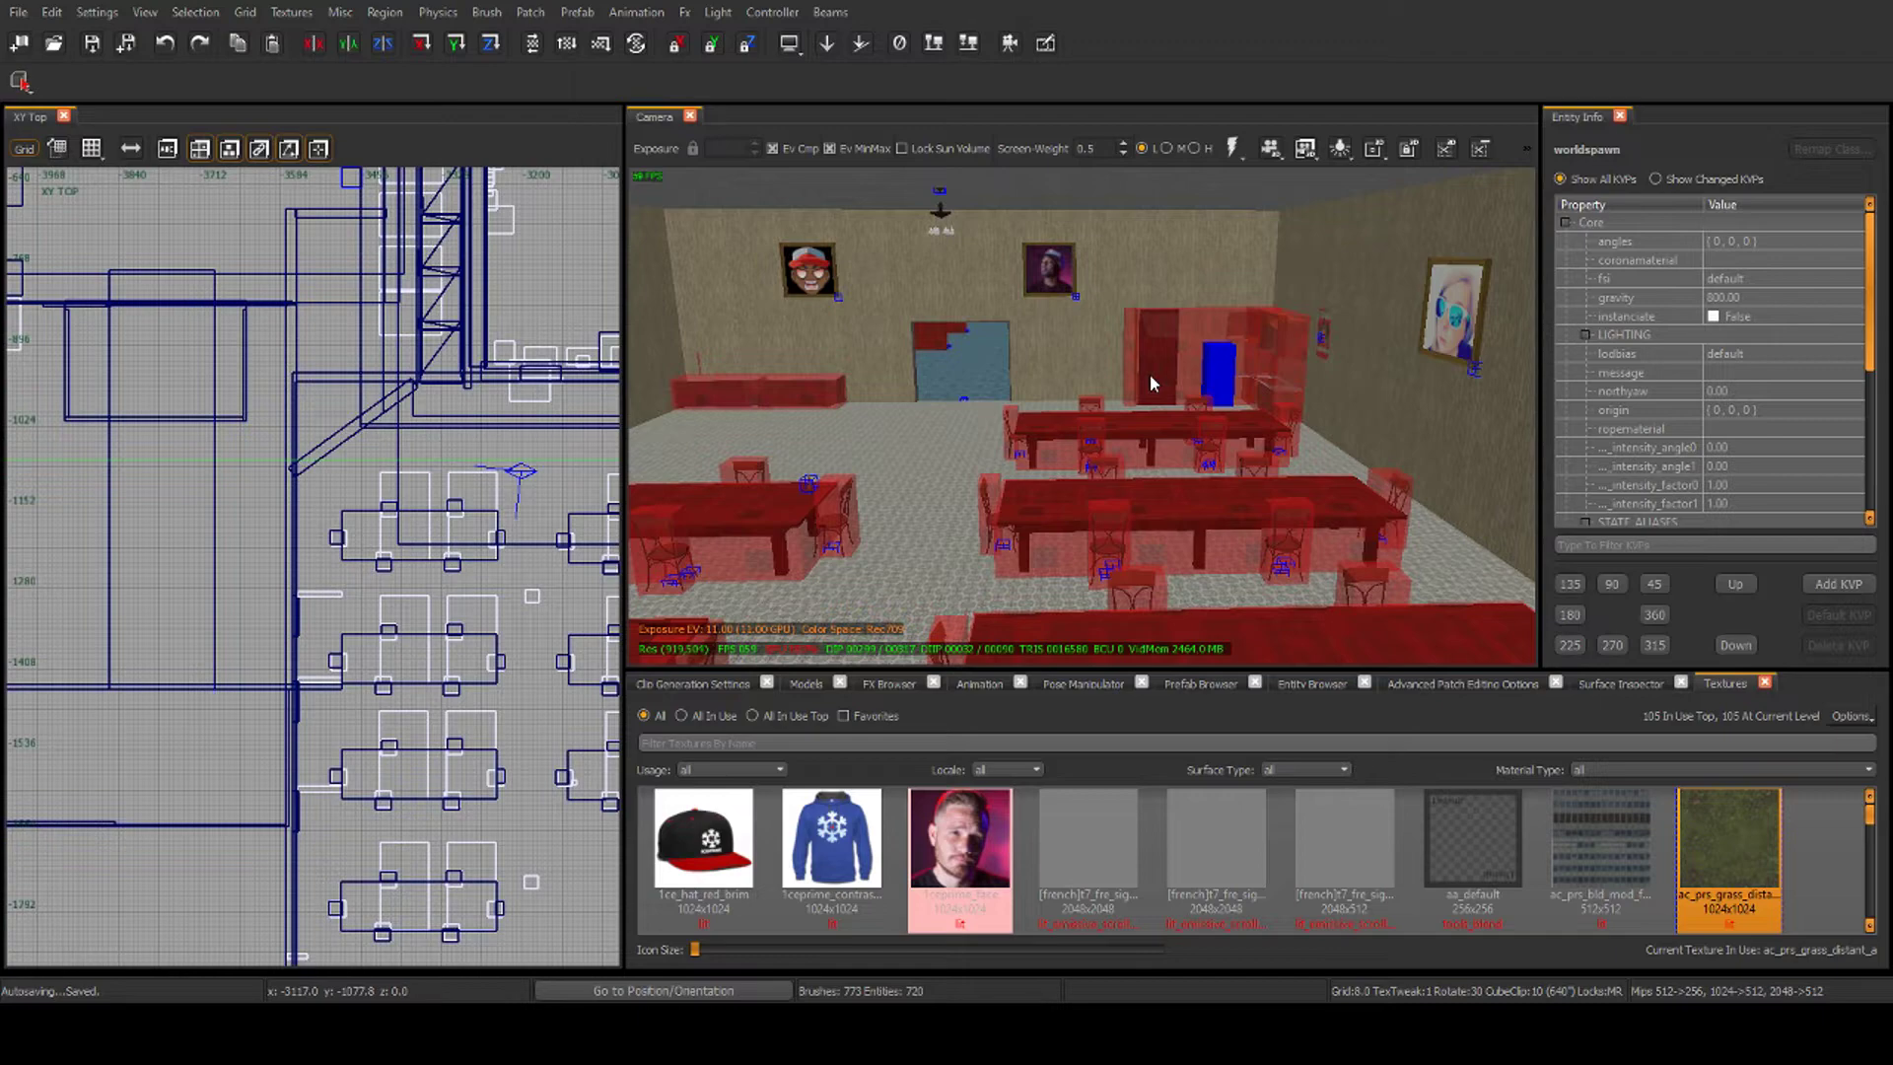
scroll(1149, 375, up, 3)
right_drag(1150, 375, 1006, 374)
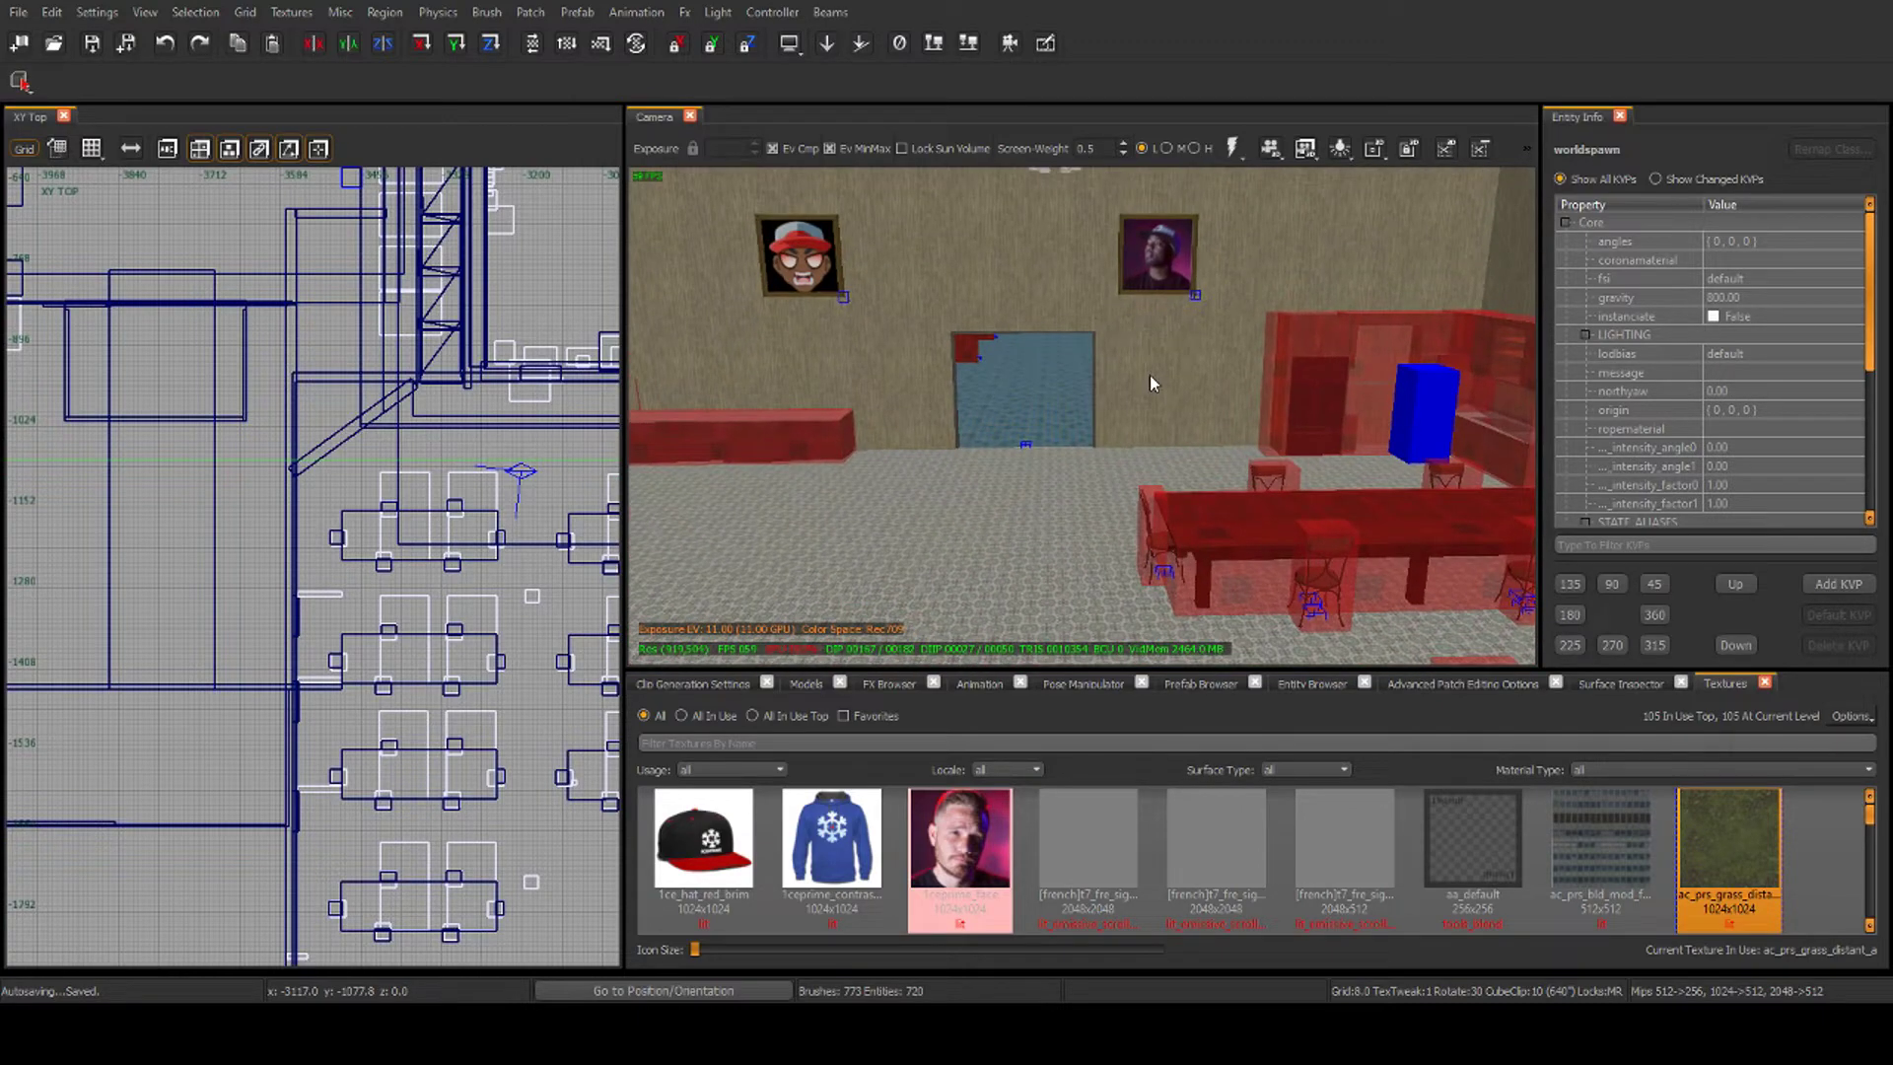
scroll(1121, 369, up, 3)
mouse_move(1121, 369)
right_down()
mouse_move(1341, 369)
mouse_move(1173, 286)
mouse_move(1380, 394)
mouse_move(1375, 222)
mouse_move(1415, 261)
mouse_move(1346, 375)
mouse_move(1398, 448)
mouse_move(1126, 357)
right_up()
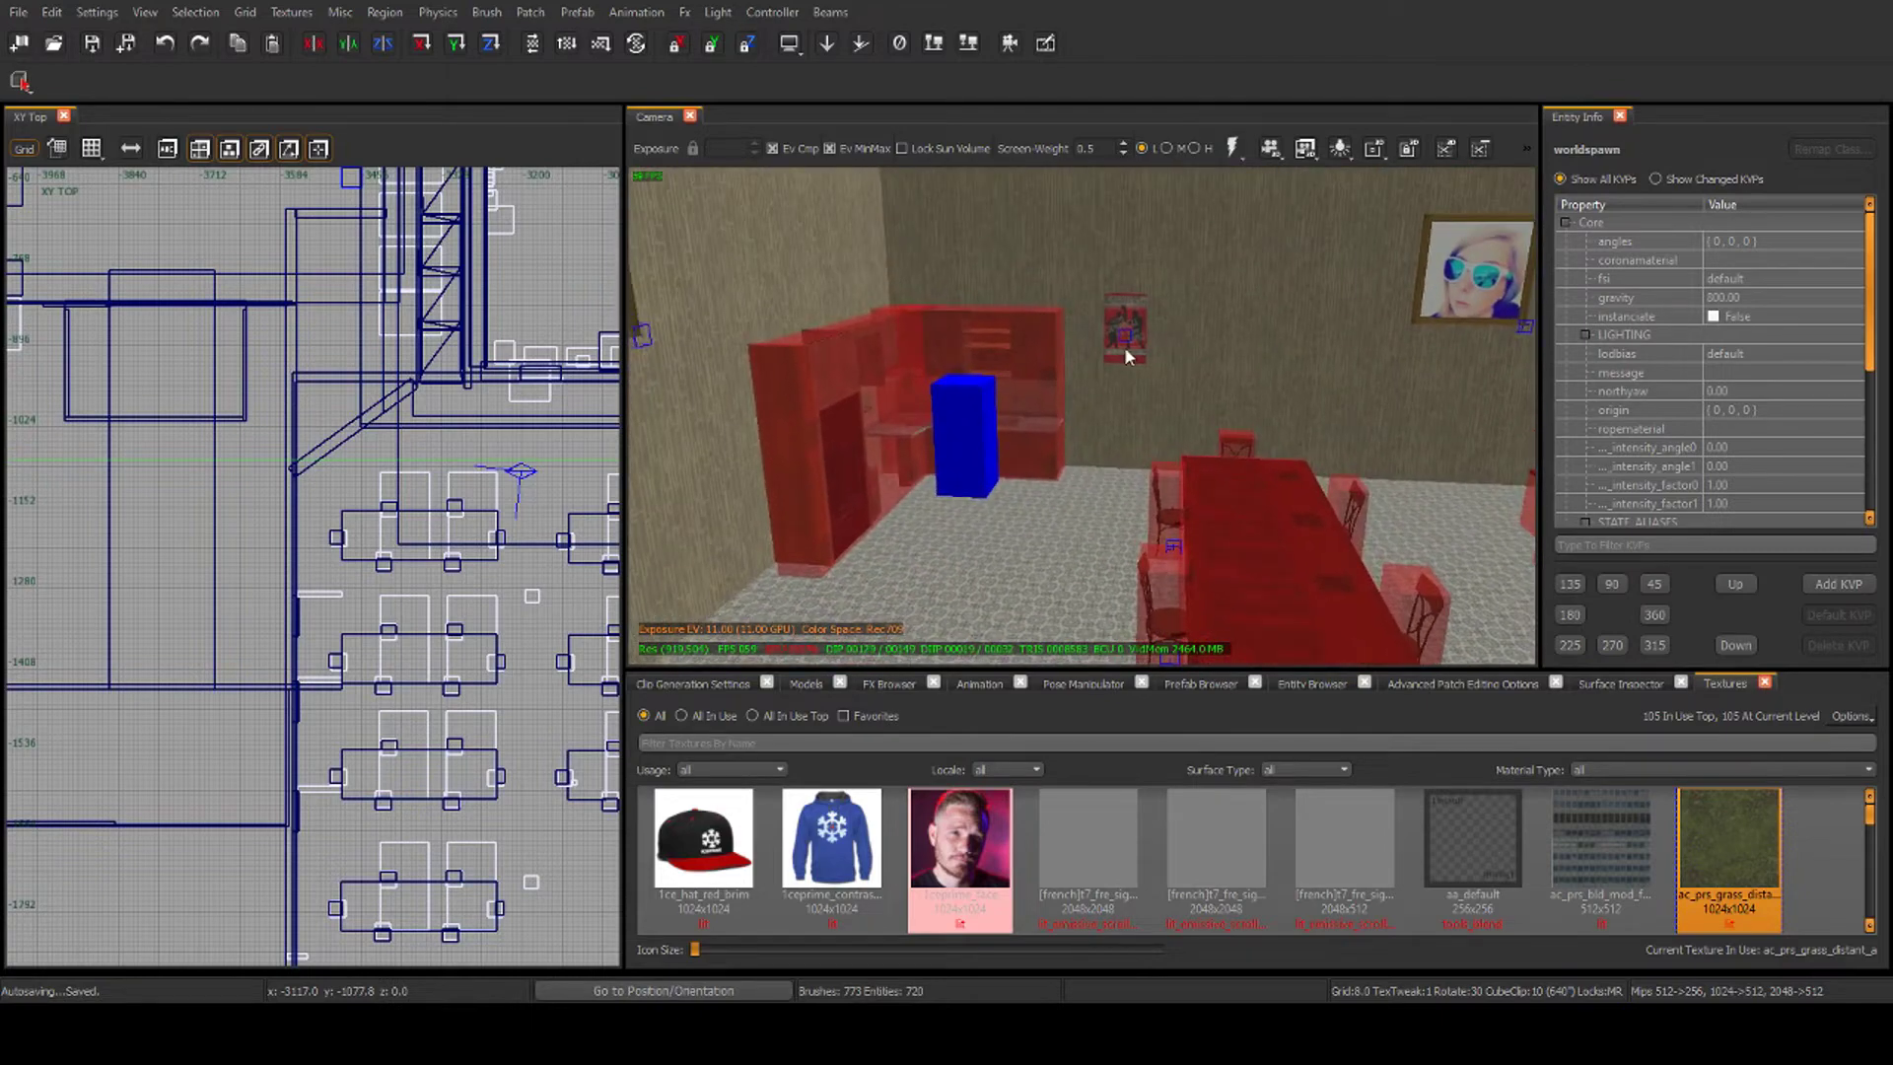
Select the kitchen cabinets model beside the blue spawn box to inspect it, and deselect it
click(931, 402)
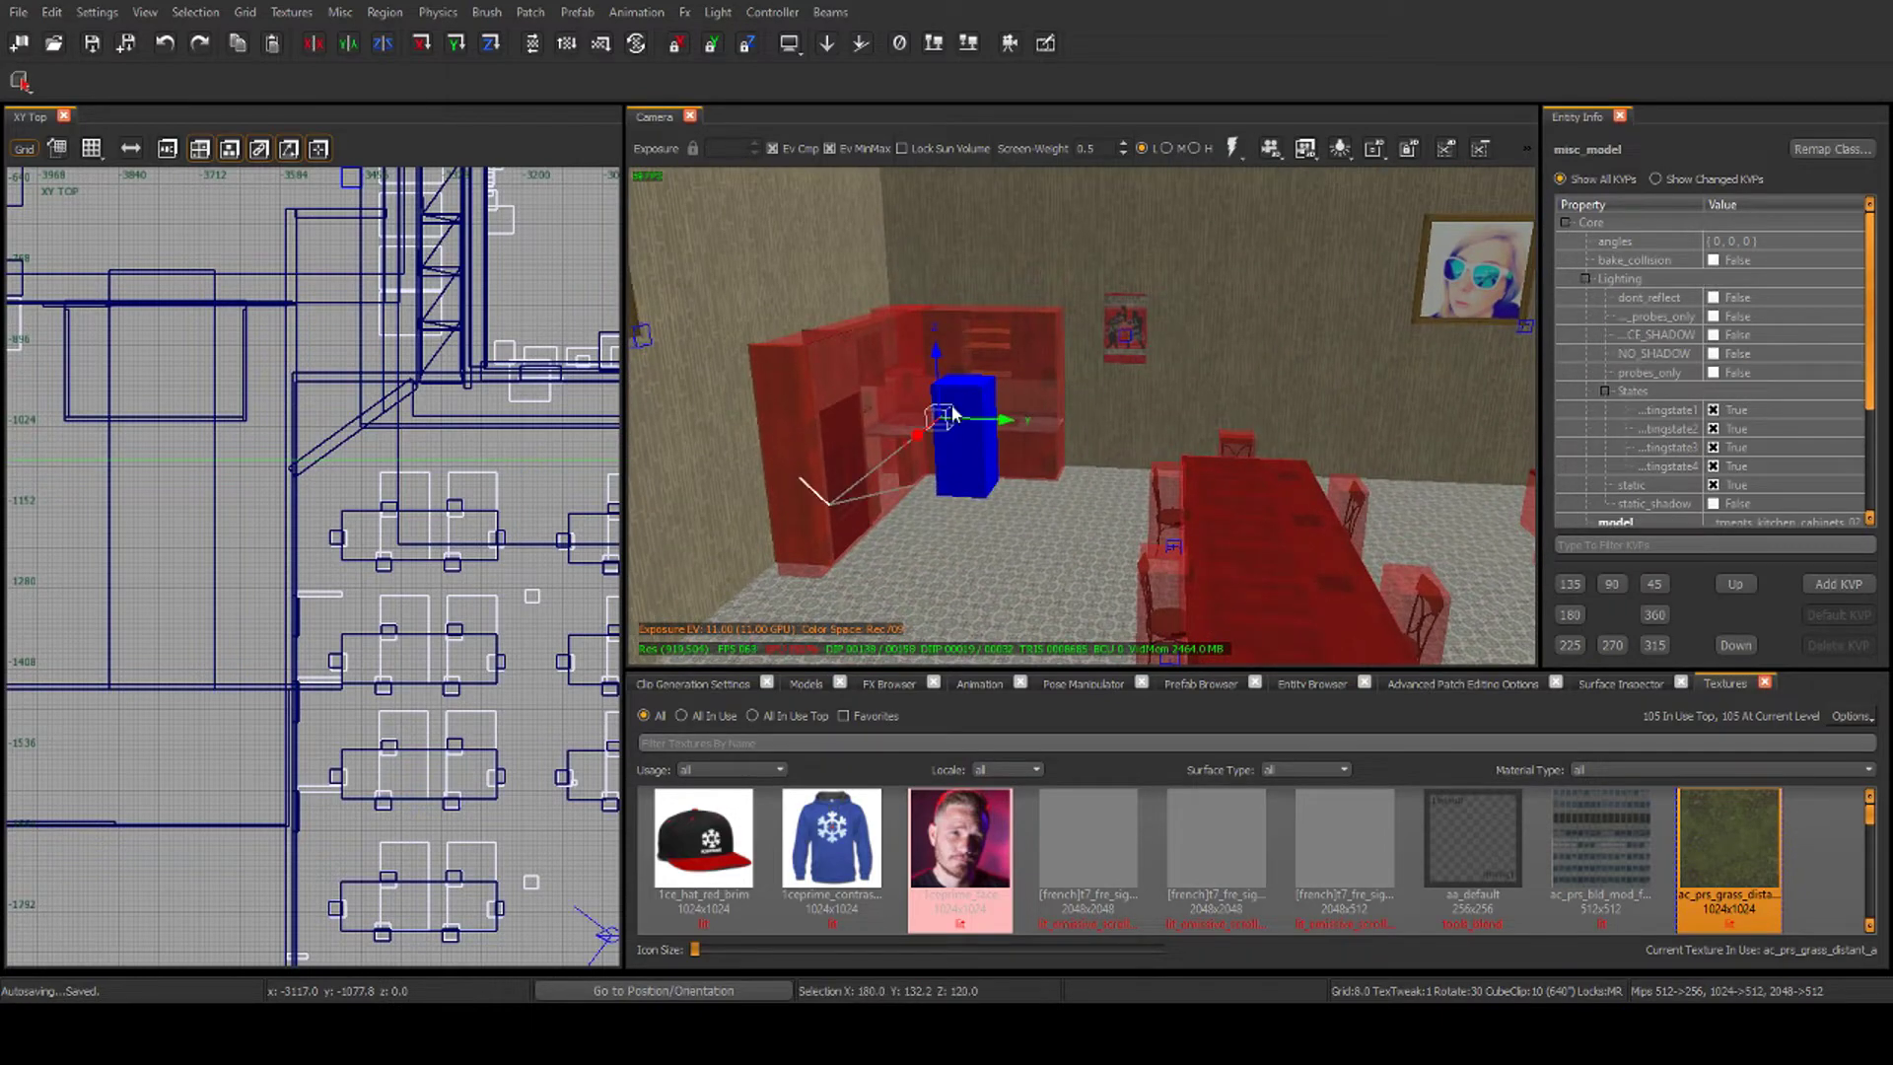
right_drag(1134, 347, 1181, 422)
key(Escape)
Inspect the entity properties of the outdoor spawn boxes, including the dark blue mp_tdm_spawn and the front red info_player_start
shift+click(1127, 456)
key(Escape)
shift+click(1102, 465)
key(Escape)
right_drag(1102, 465, 1219, 394)
shift+click(1235, 409)
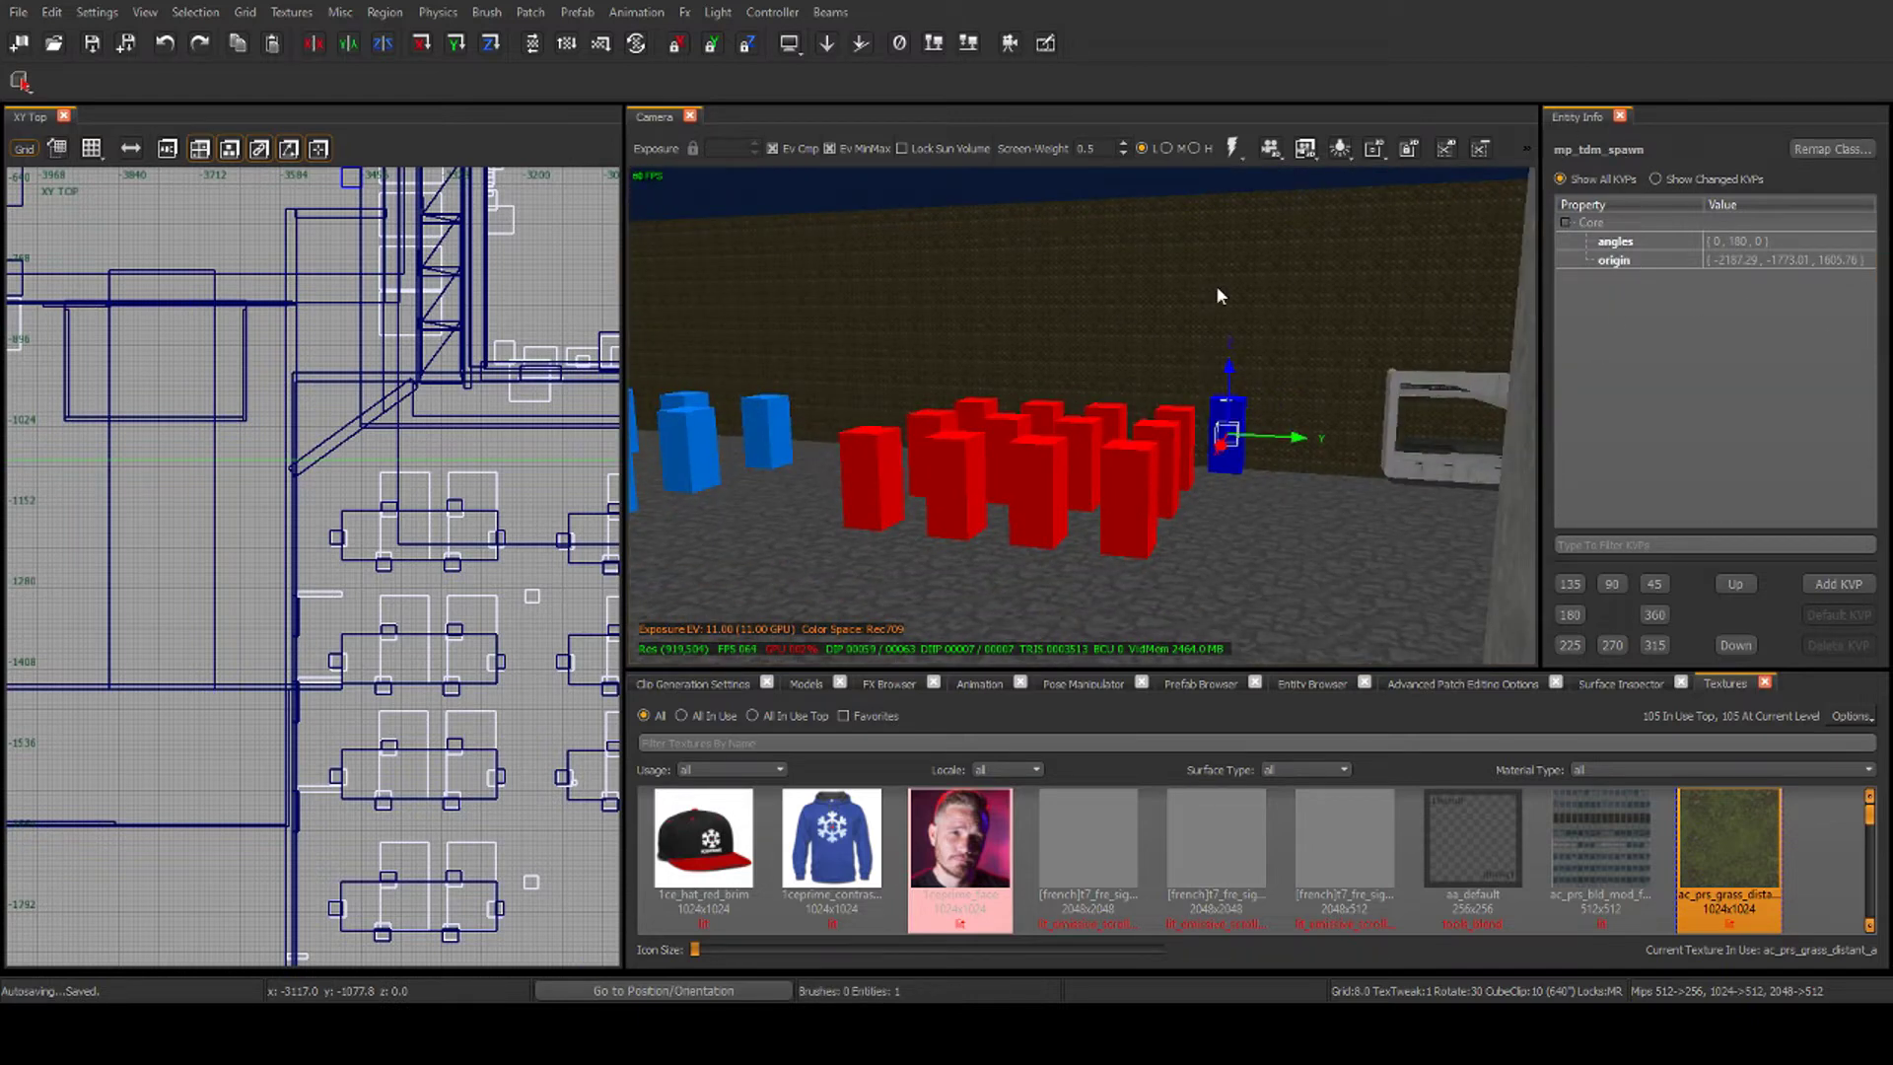
key(Escape)
shift+click(1151, 457)
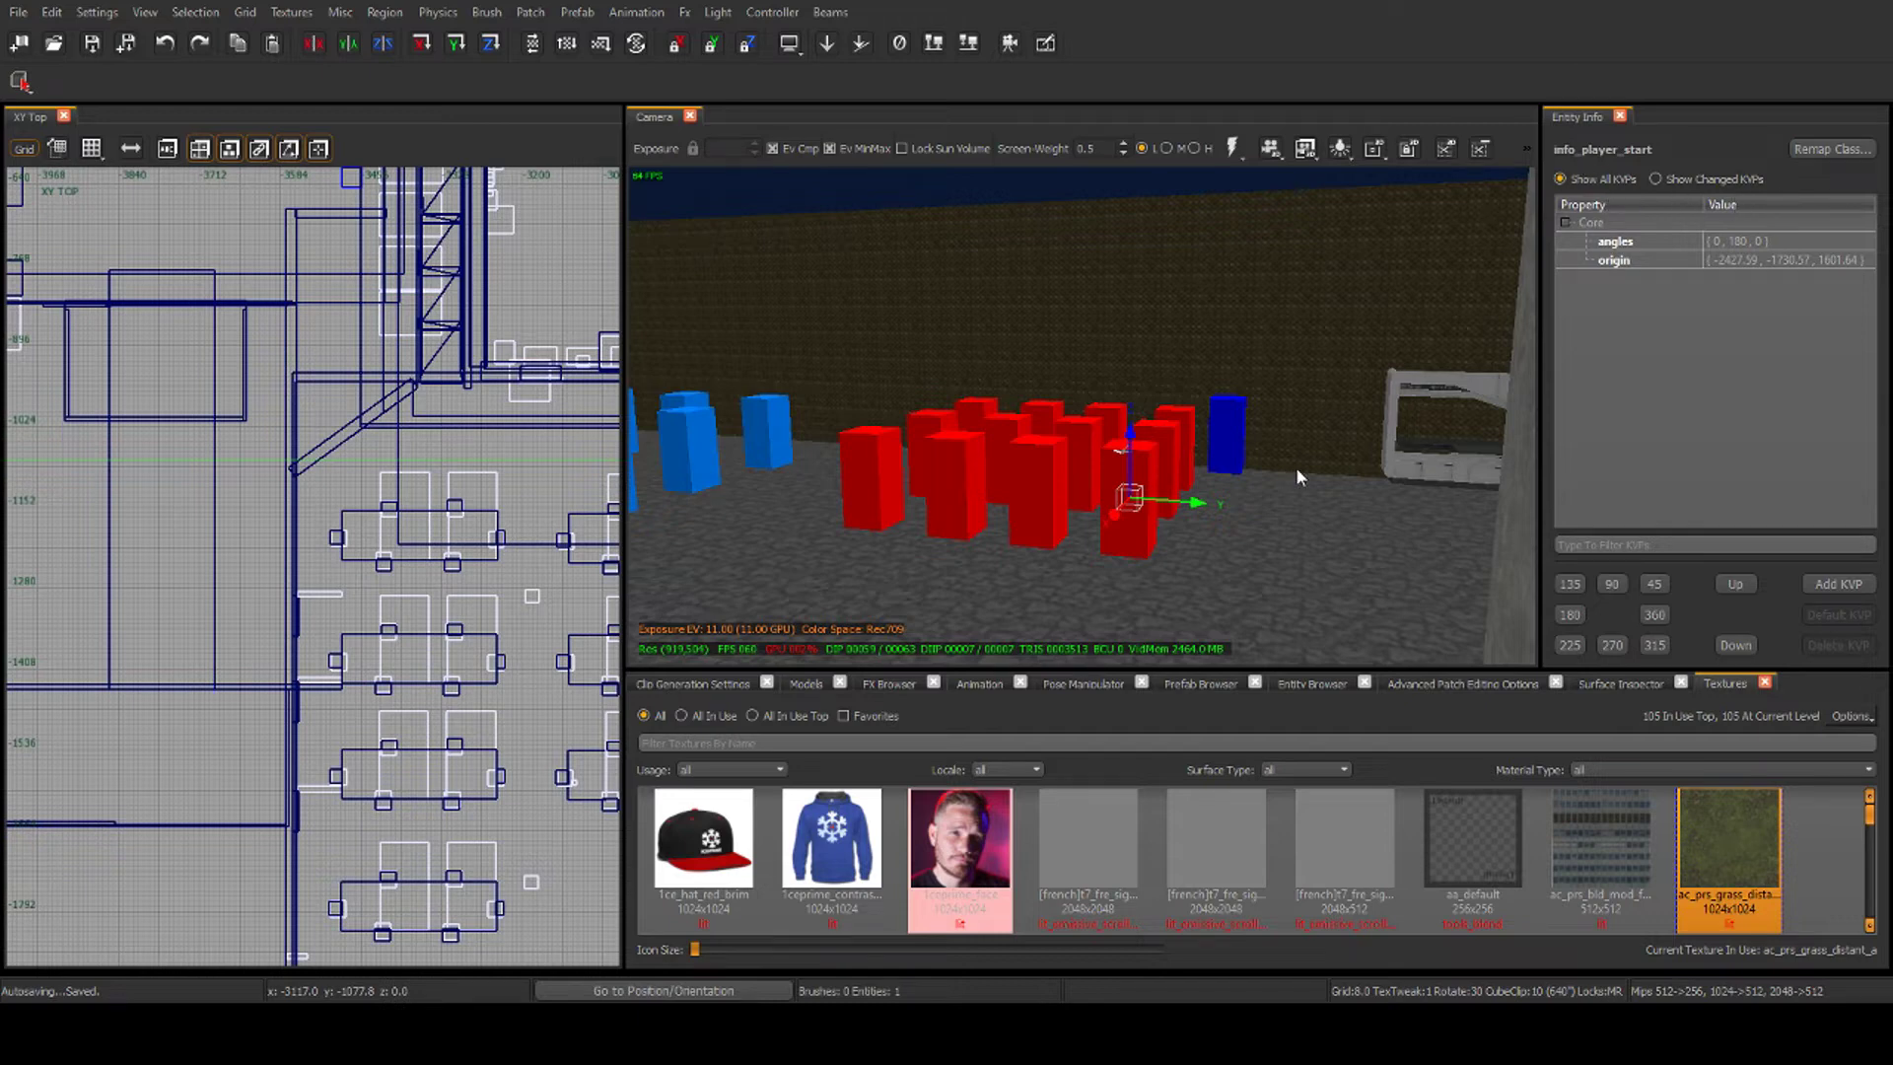
Inspect the entity properties of more outdoor spawn boxes, including a purple mp_tdm_spawn_axis_start box near the tanker trucks, and deselect
key(Escape)
right_drag(1357, 434, 1079, 505)
shift+click(1080, 503)
key(Escape)
right_drag(982, 356, 1039, 372)
click(1040, 380)
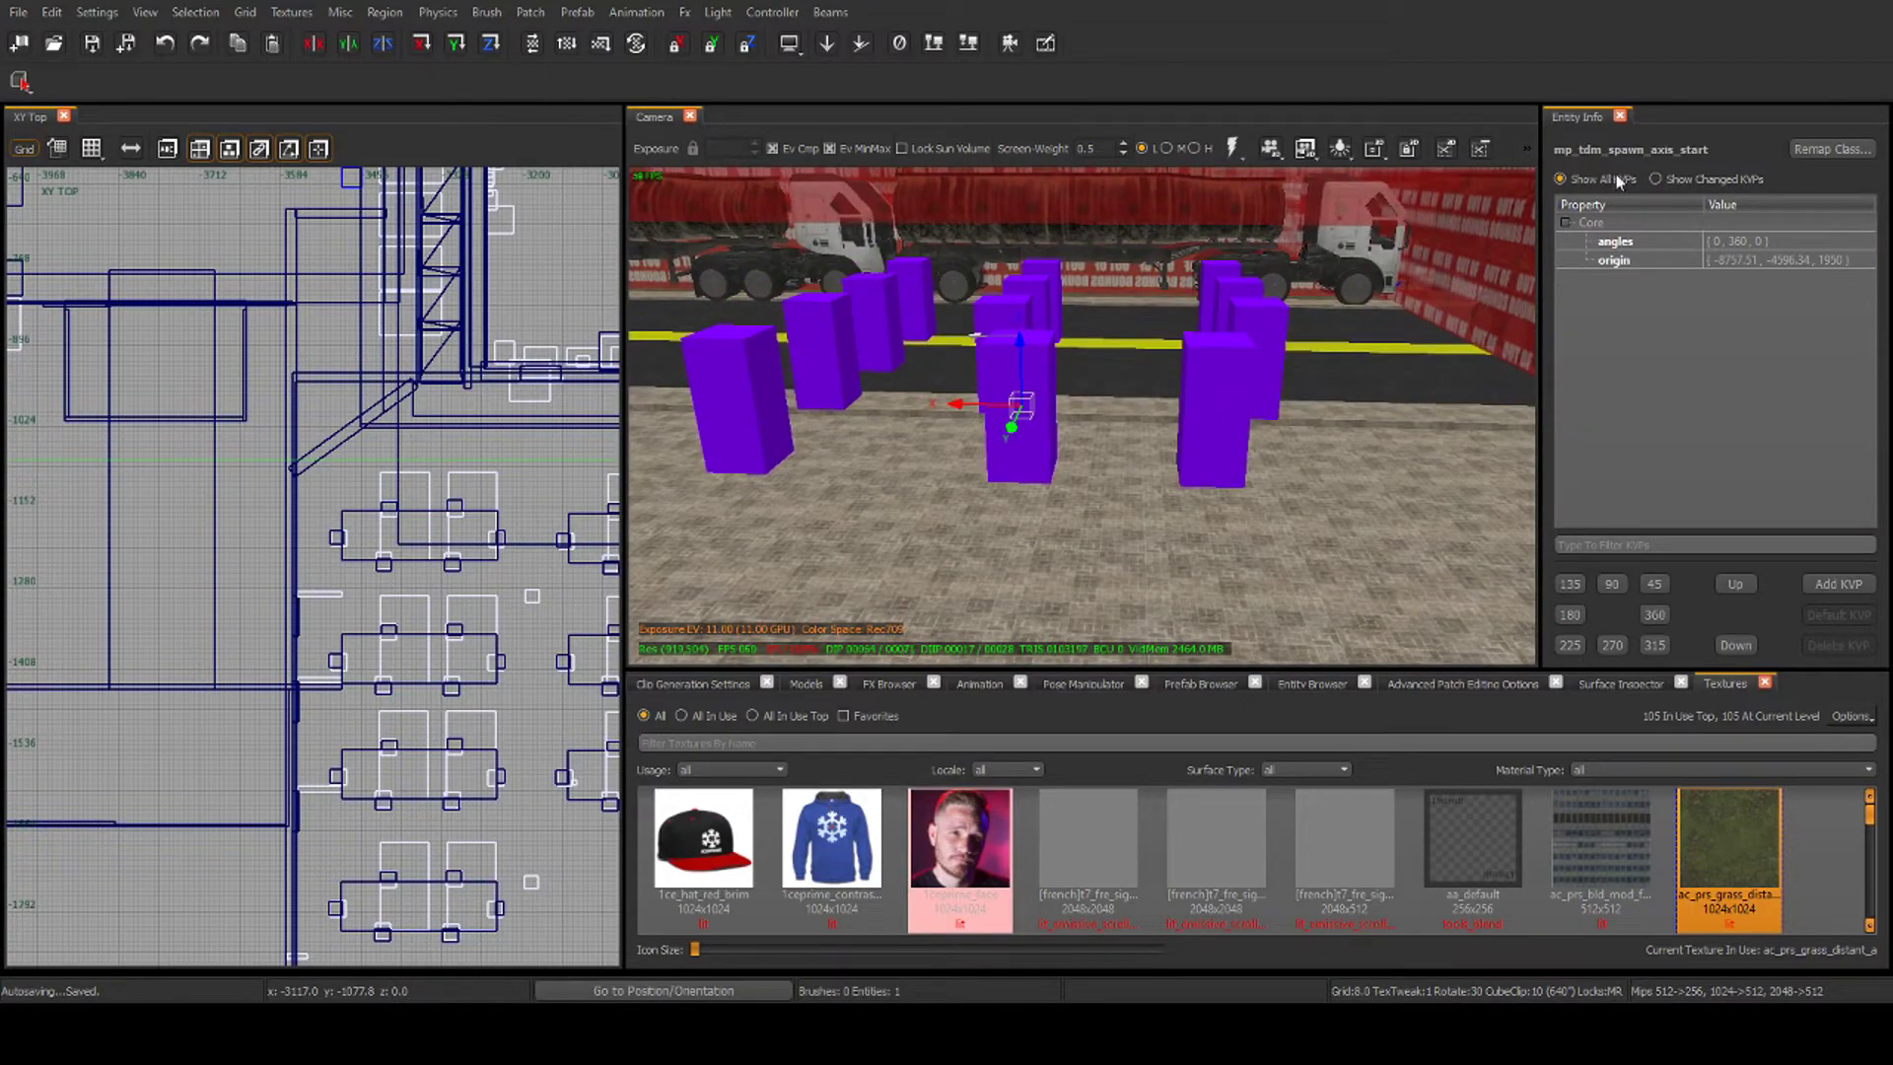
key(Escape)
scroll(1037, 375, down, 10)
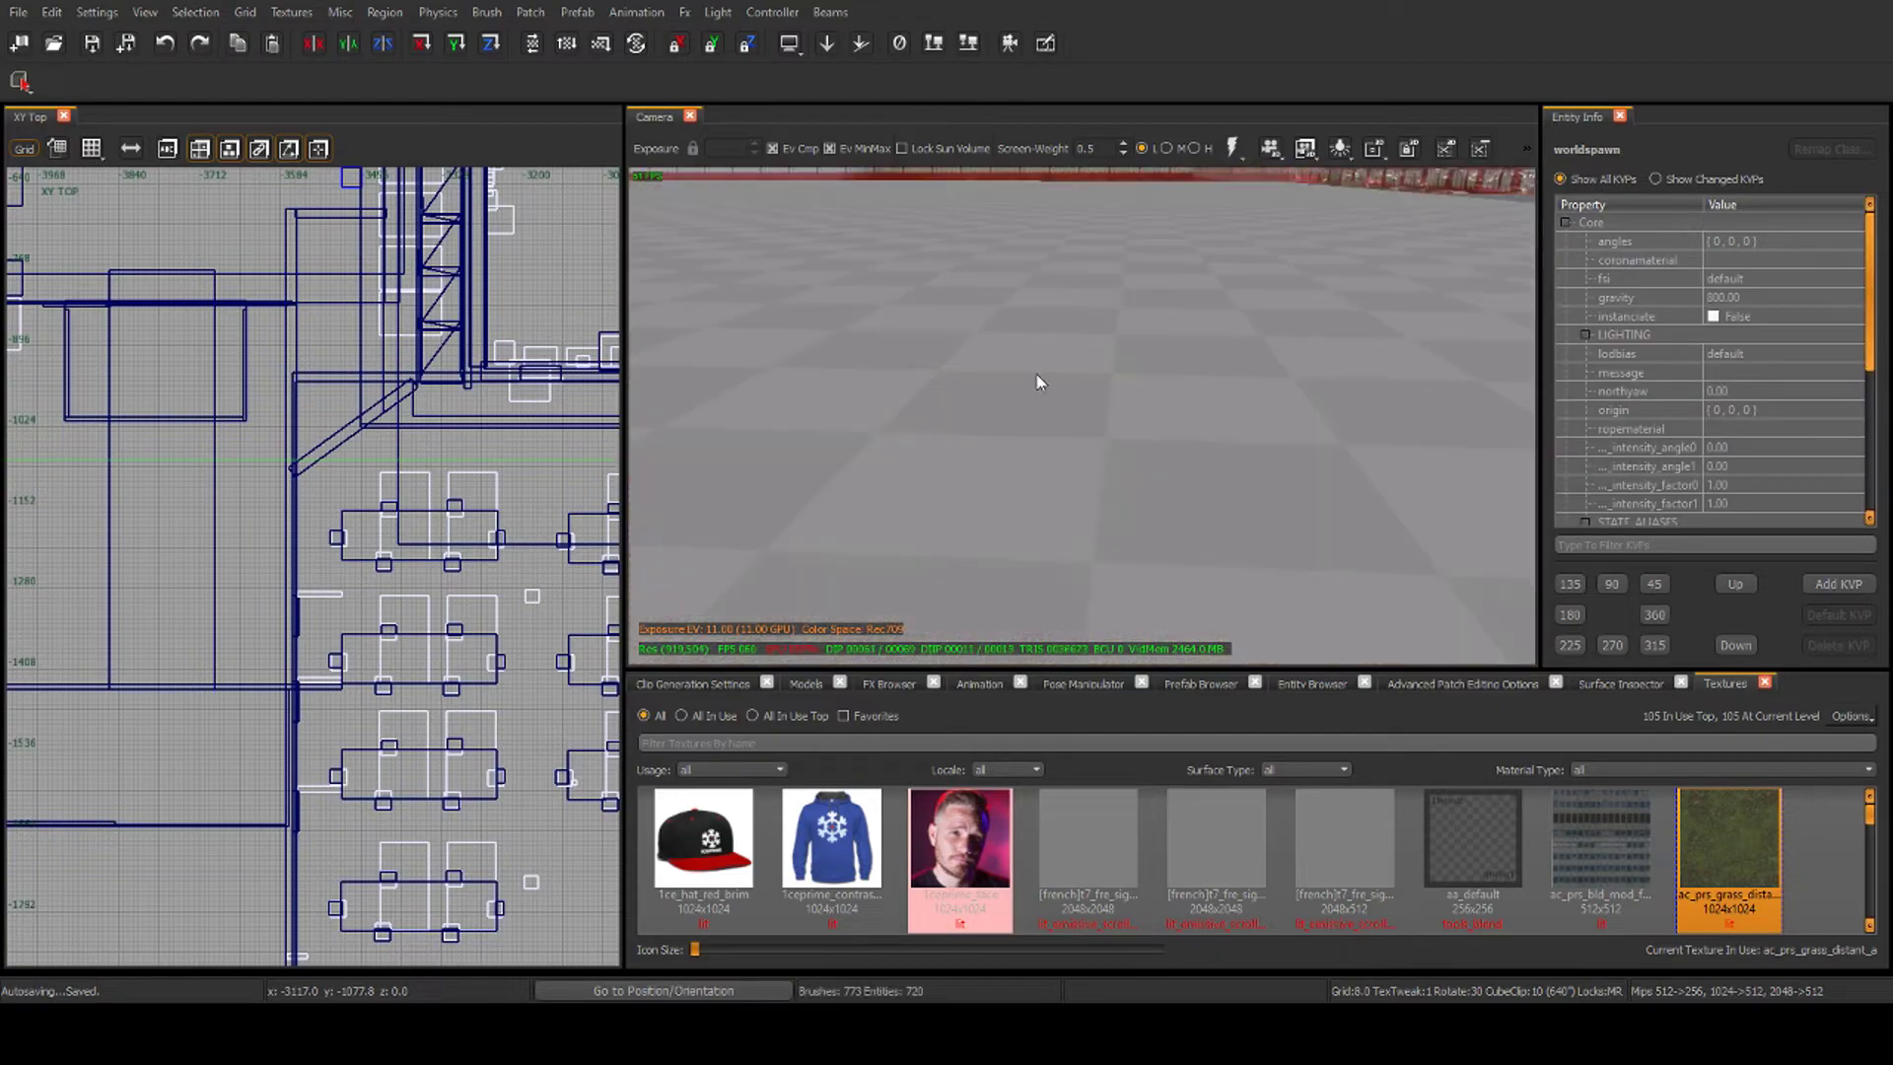
Select the large volume_sun brush surrounding the map and inspect its Light State 1 ssi1 value
mouse_move(1179, 386)
right_down()
mouse_move(1180, 343)
mouse_move(1211, 331)
mouse_move(1161, 314)
mouse_move(1187, 337)
mouse_move(1285, 345)
mouse_move(1189, 401)
mouse_move(971, 350)
right_up()
shift+click(971, 350)
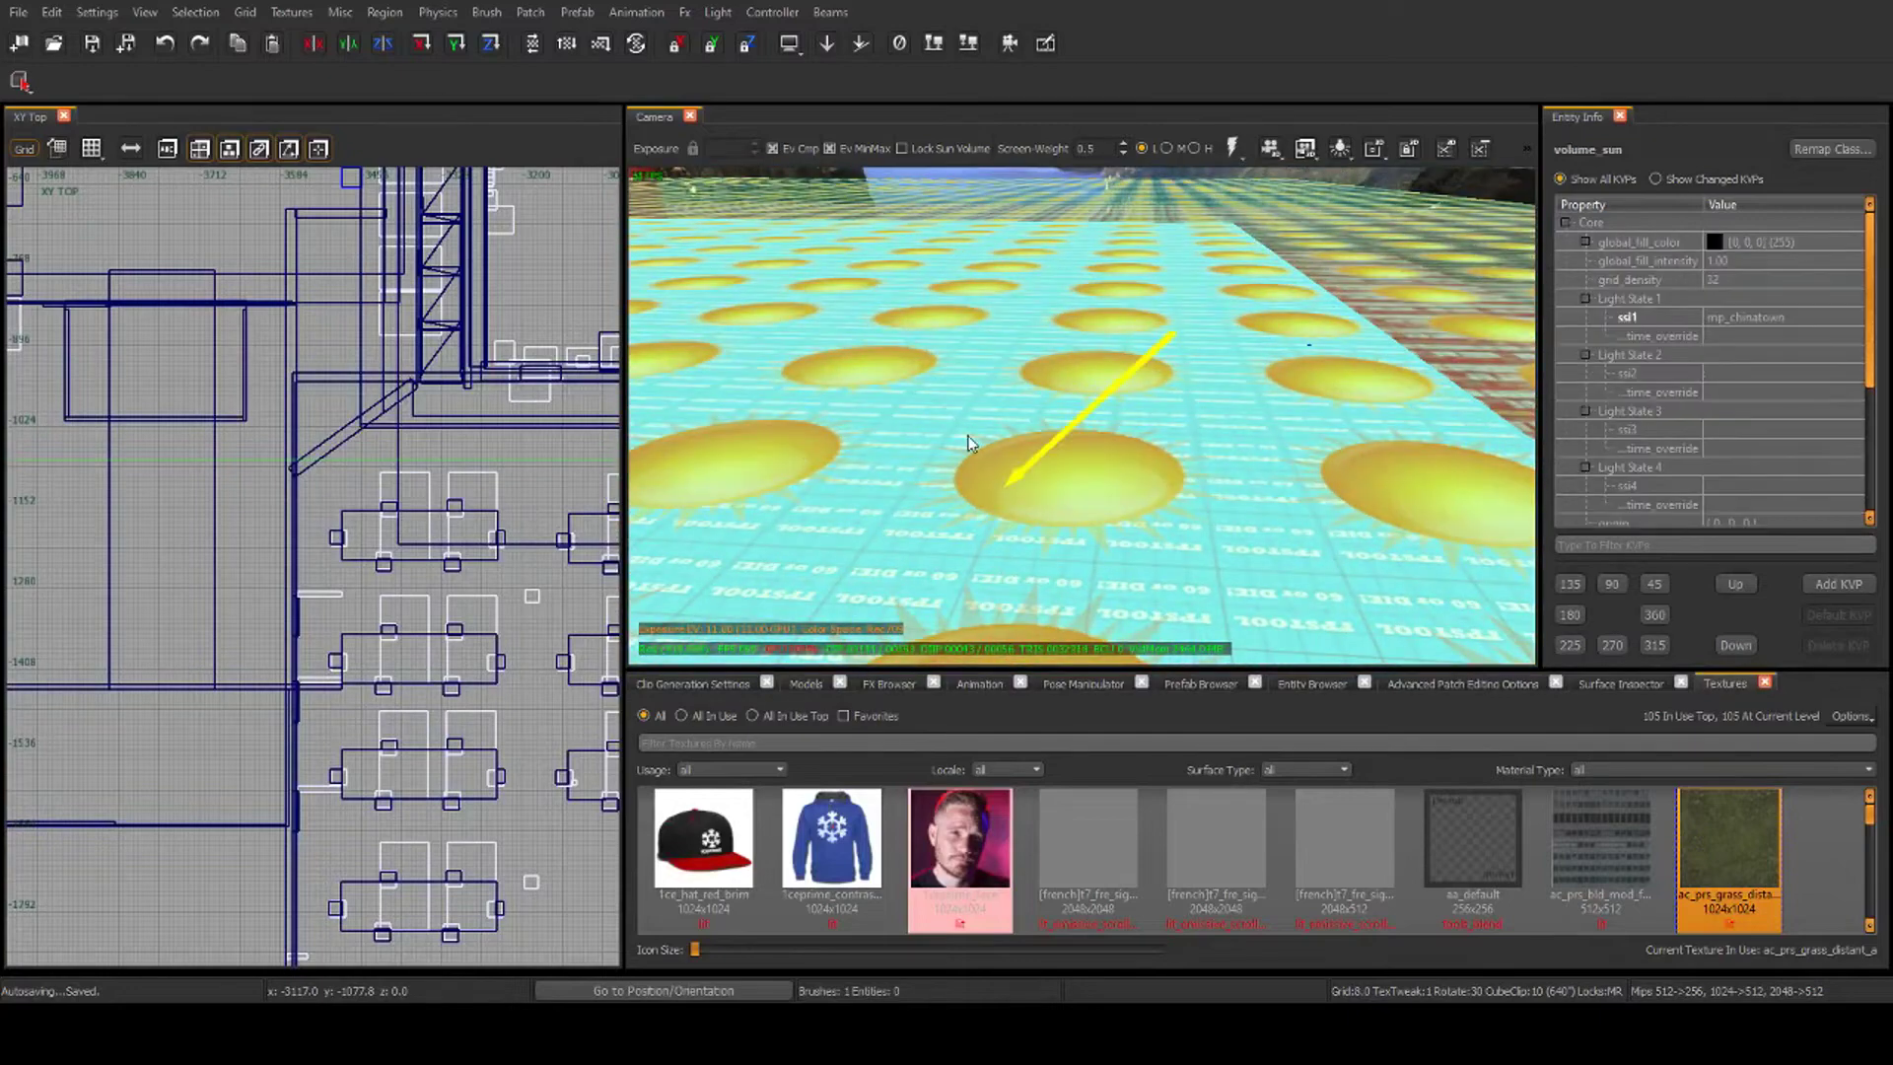
click(1796, 322)
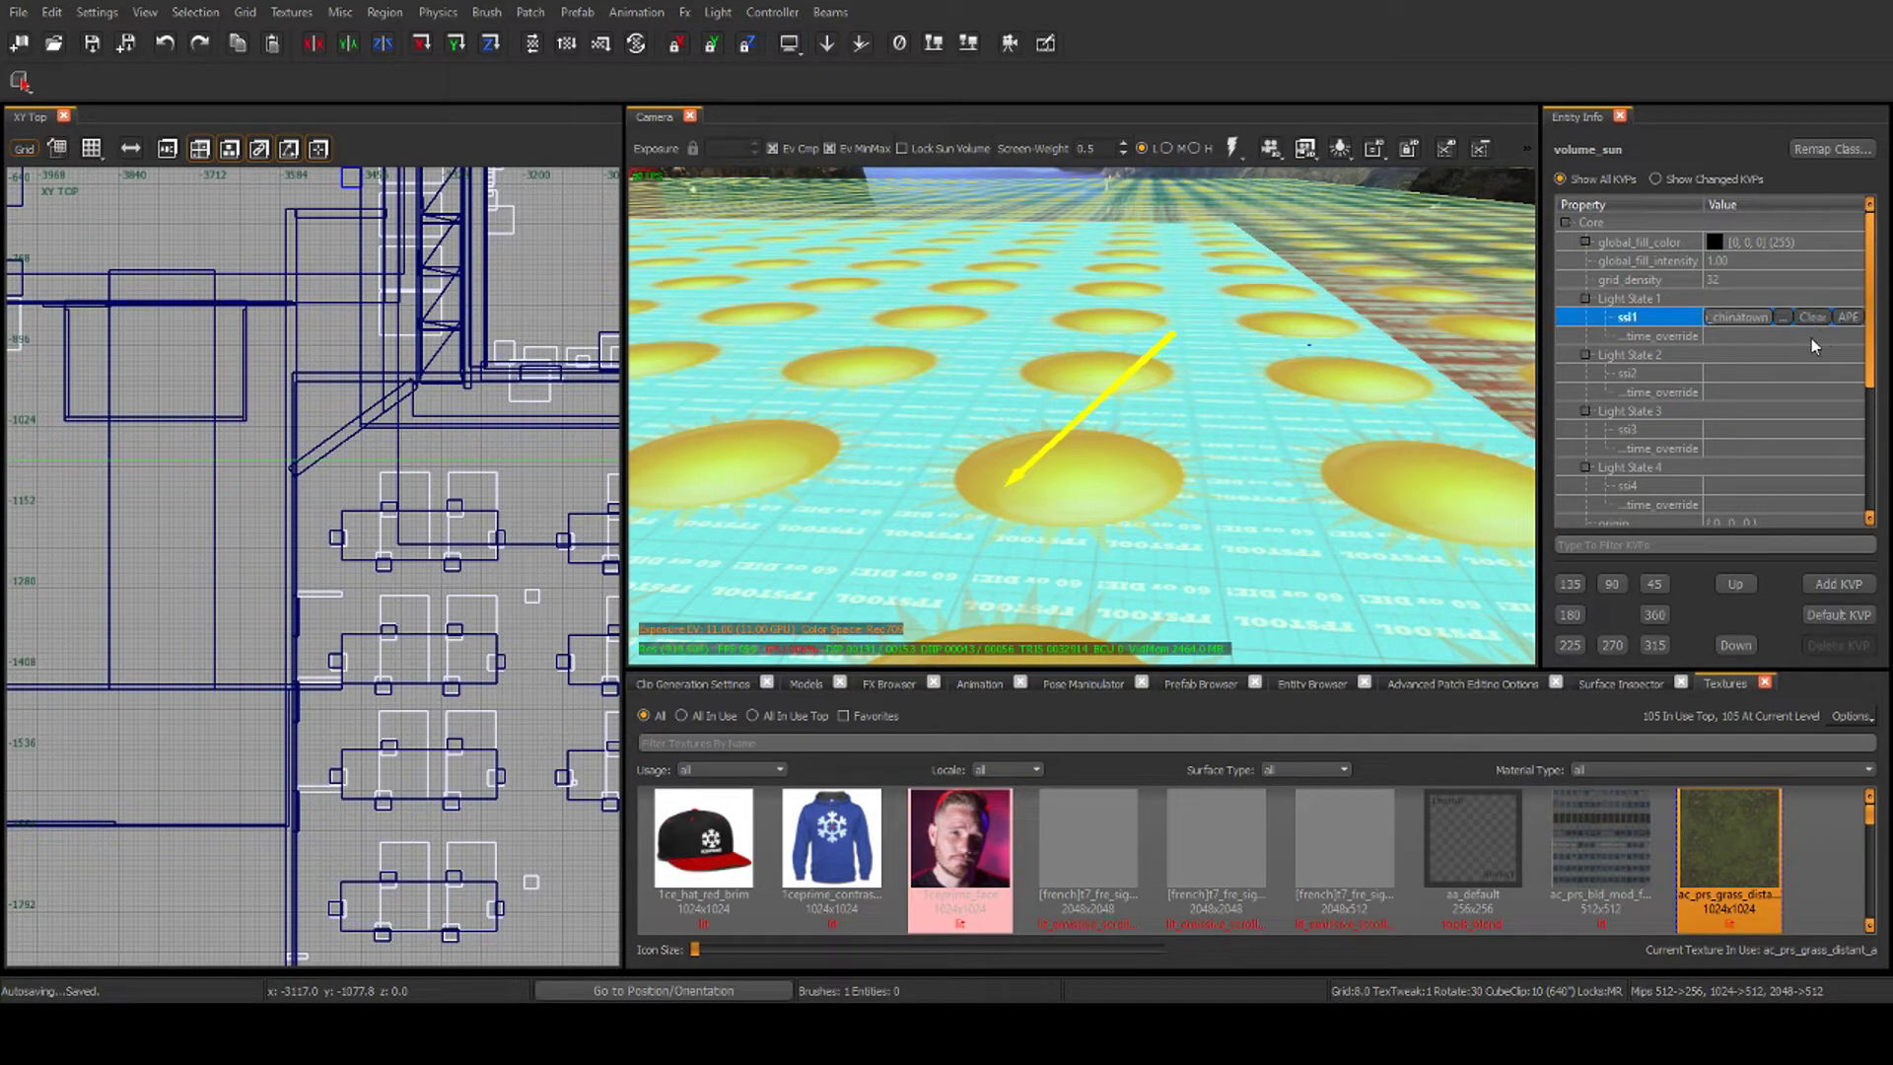
right_drag(1254, 356, 1250, 294)
click(1796, 322)
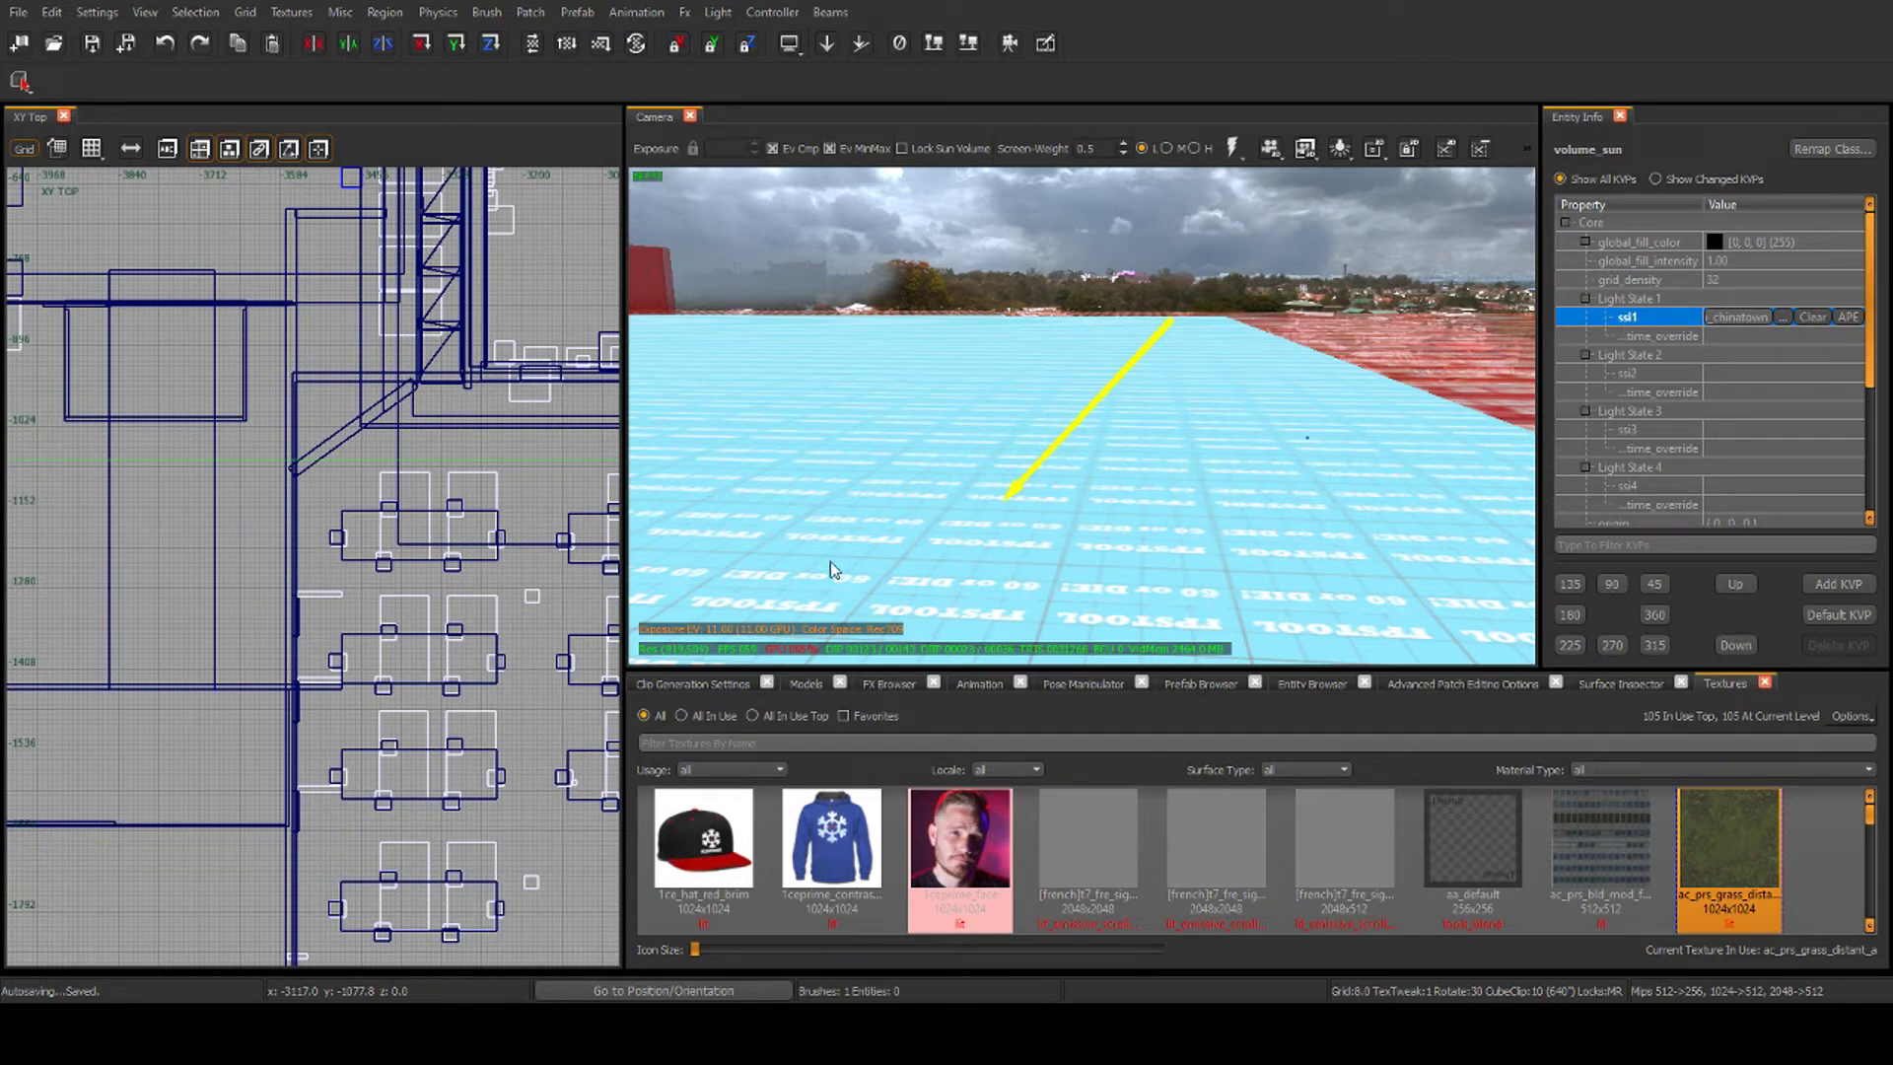
Undo and redo the sun volume's ssi1 change to compare the cairo_lotus1 and mp_chinatown skies, and deselect the volume
key(ctrl+z)
right_drag(1151, 485, 1508, 455)
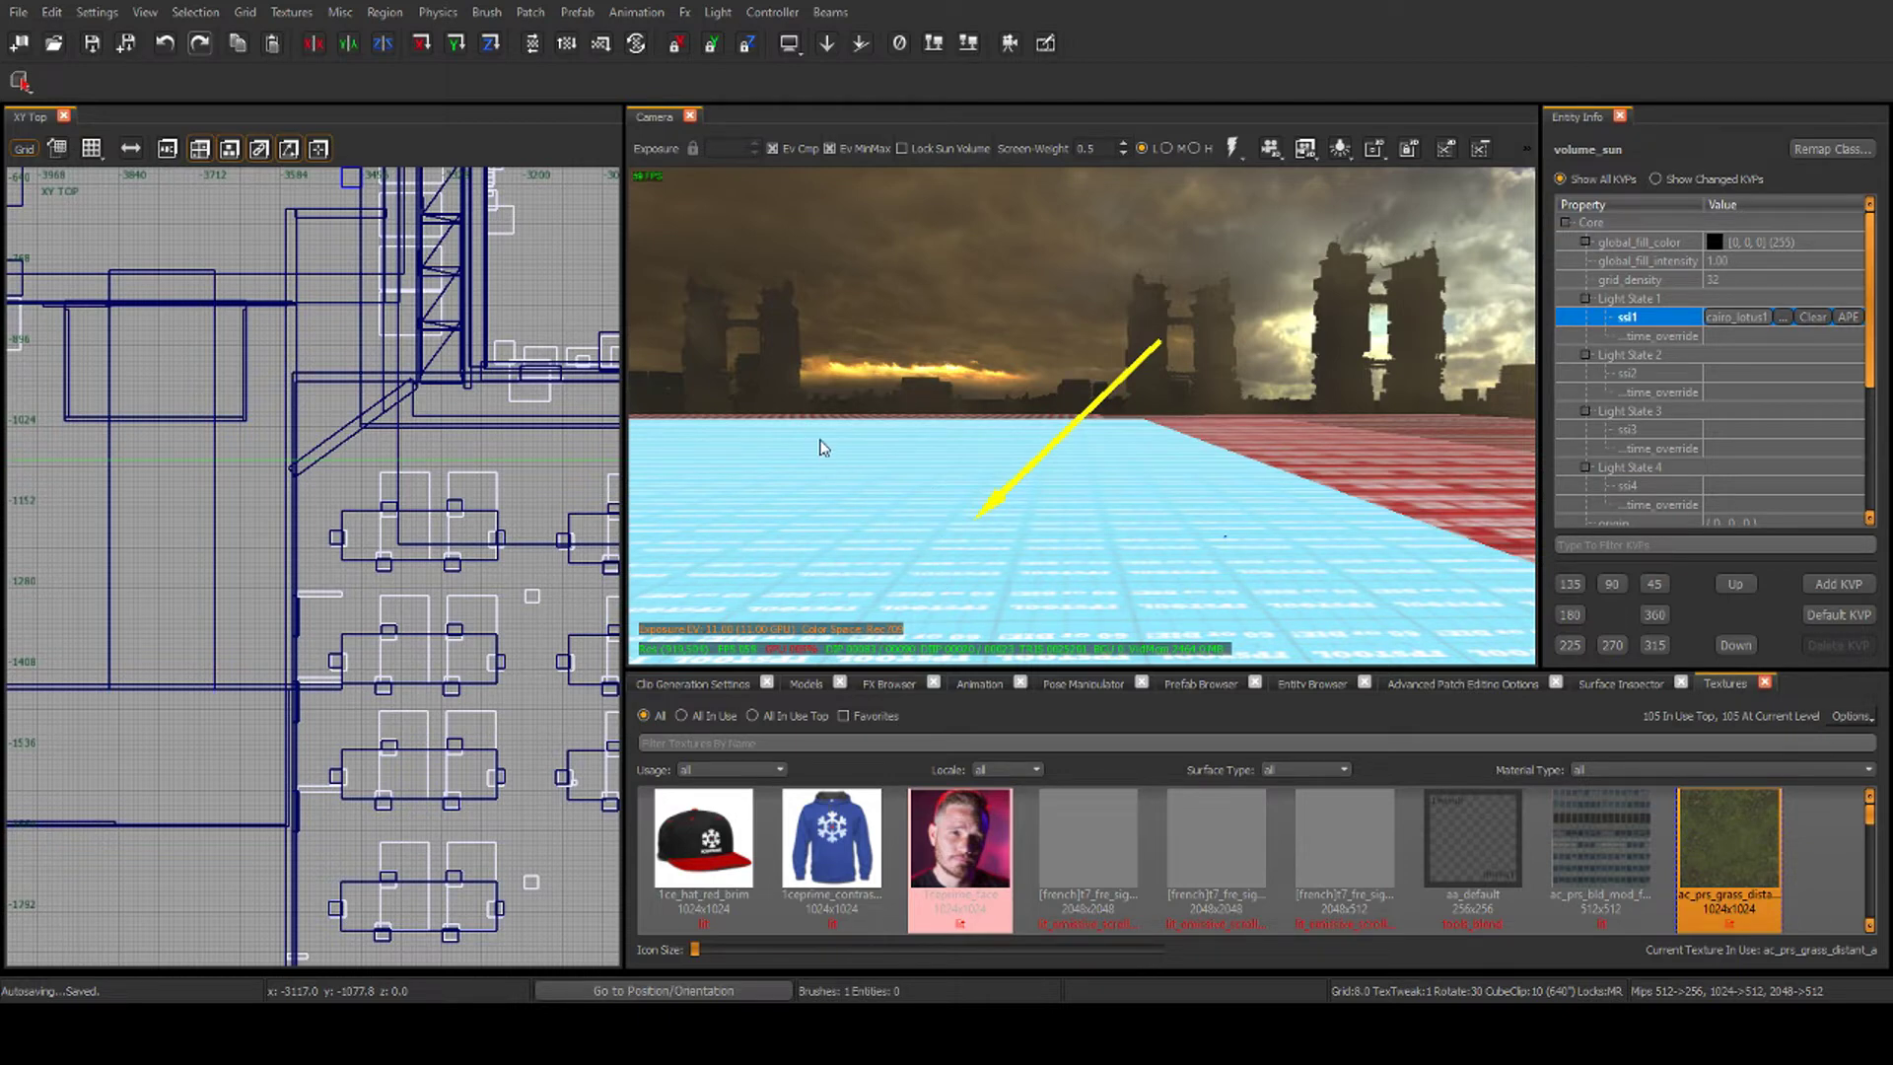
key(ctrl+y)
right_drag(1141, 378, 1755, 406)
scroll(1104, 392, up, 10)
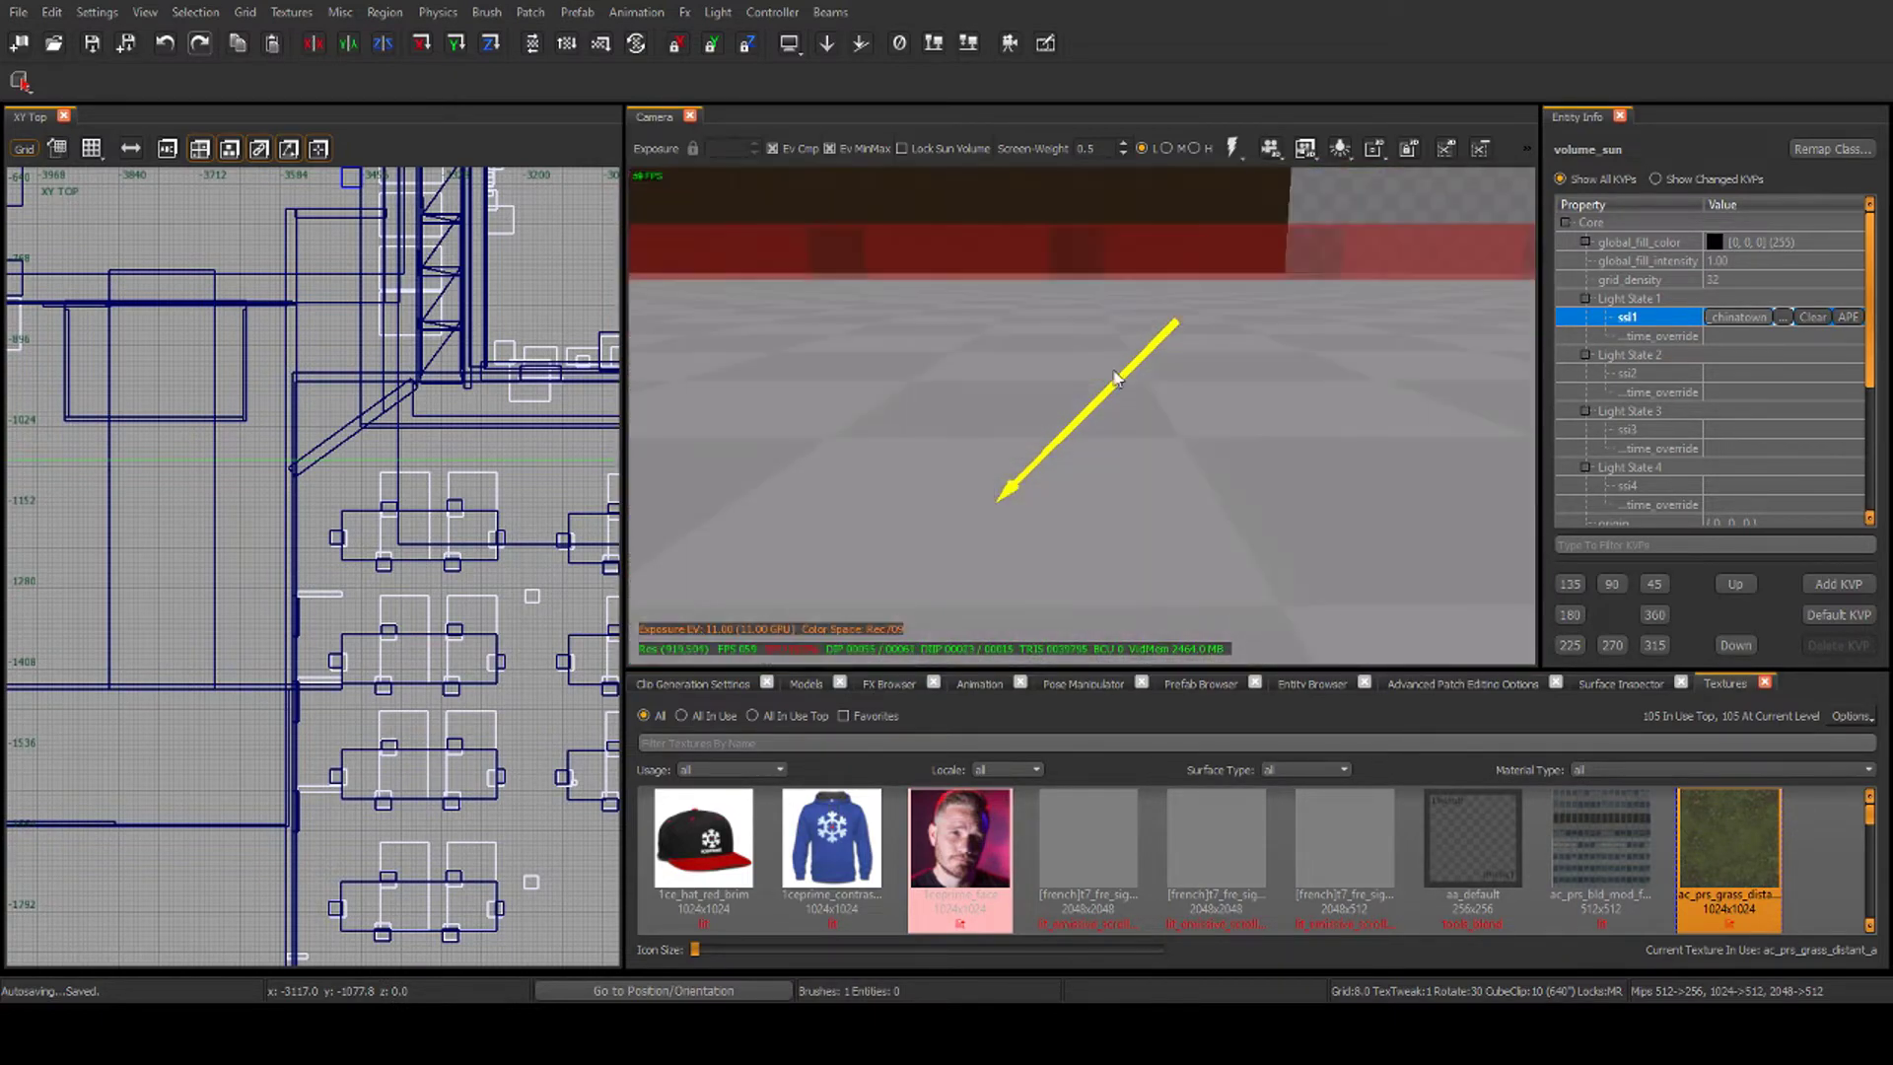
scroll(1104, 390, down, 10)
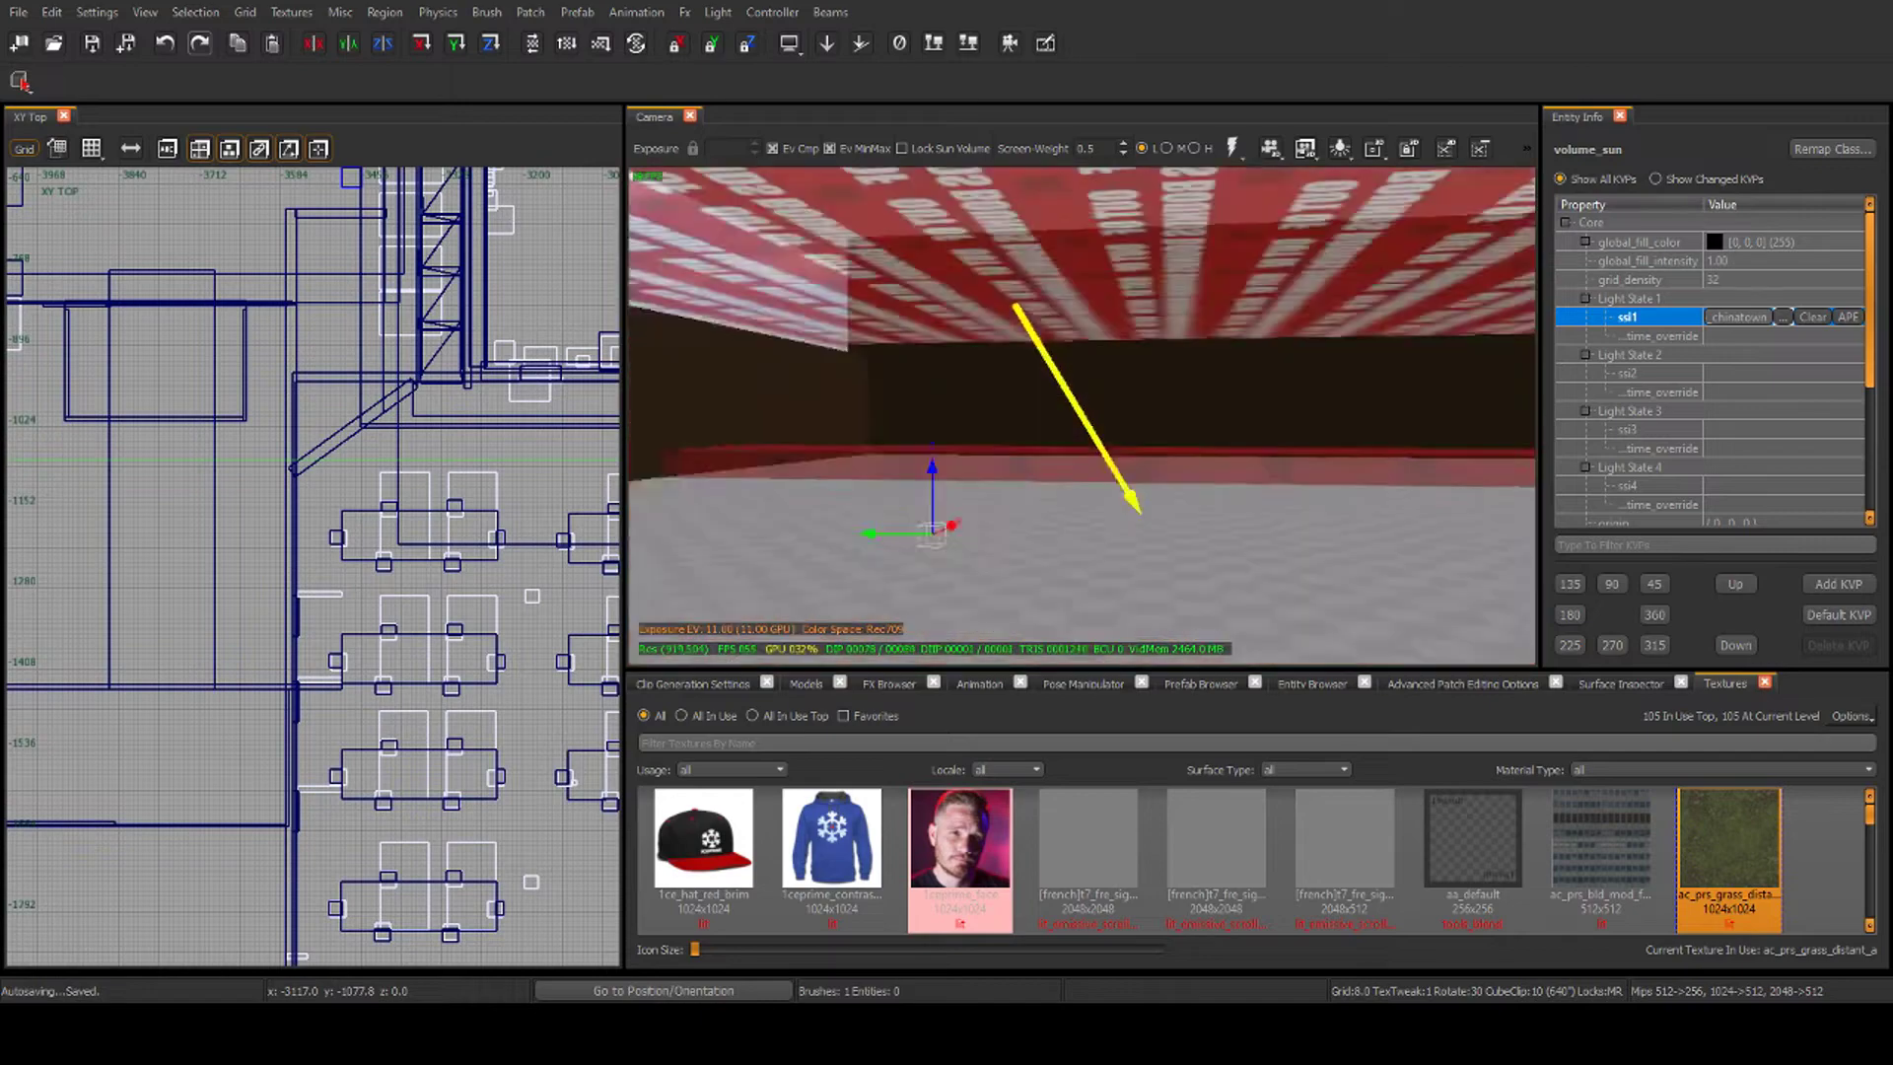
key(Escape)
Examine the map from the sky above the sun volume to the framed portrait and the room of clipped shelves
scroll(1106, 375, down, 10)
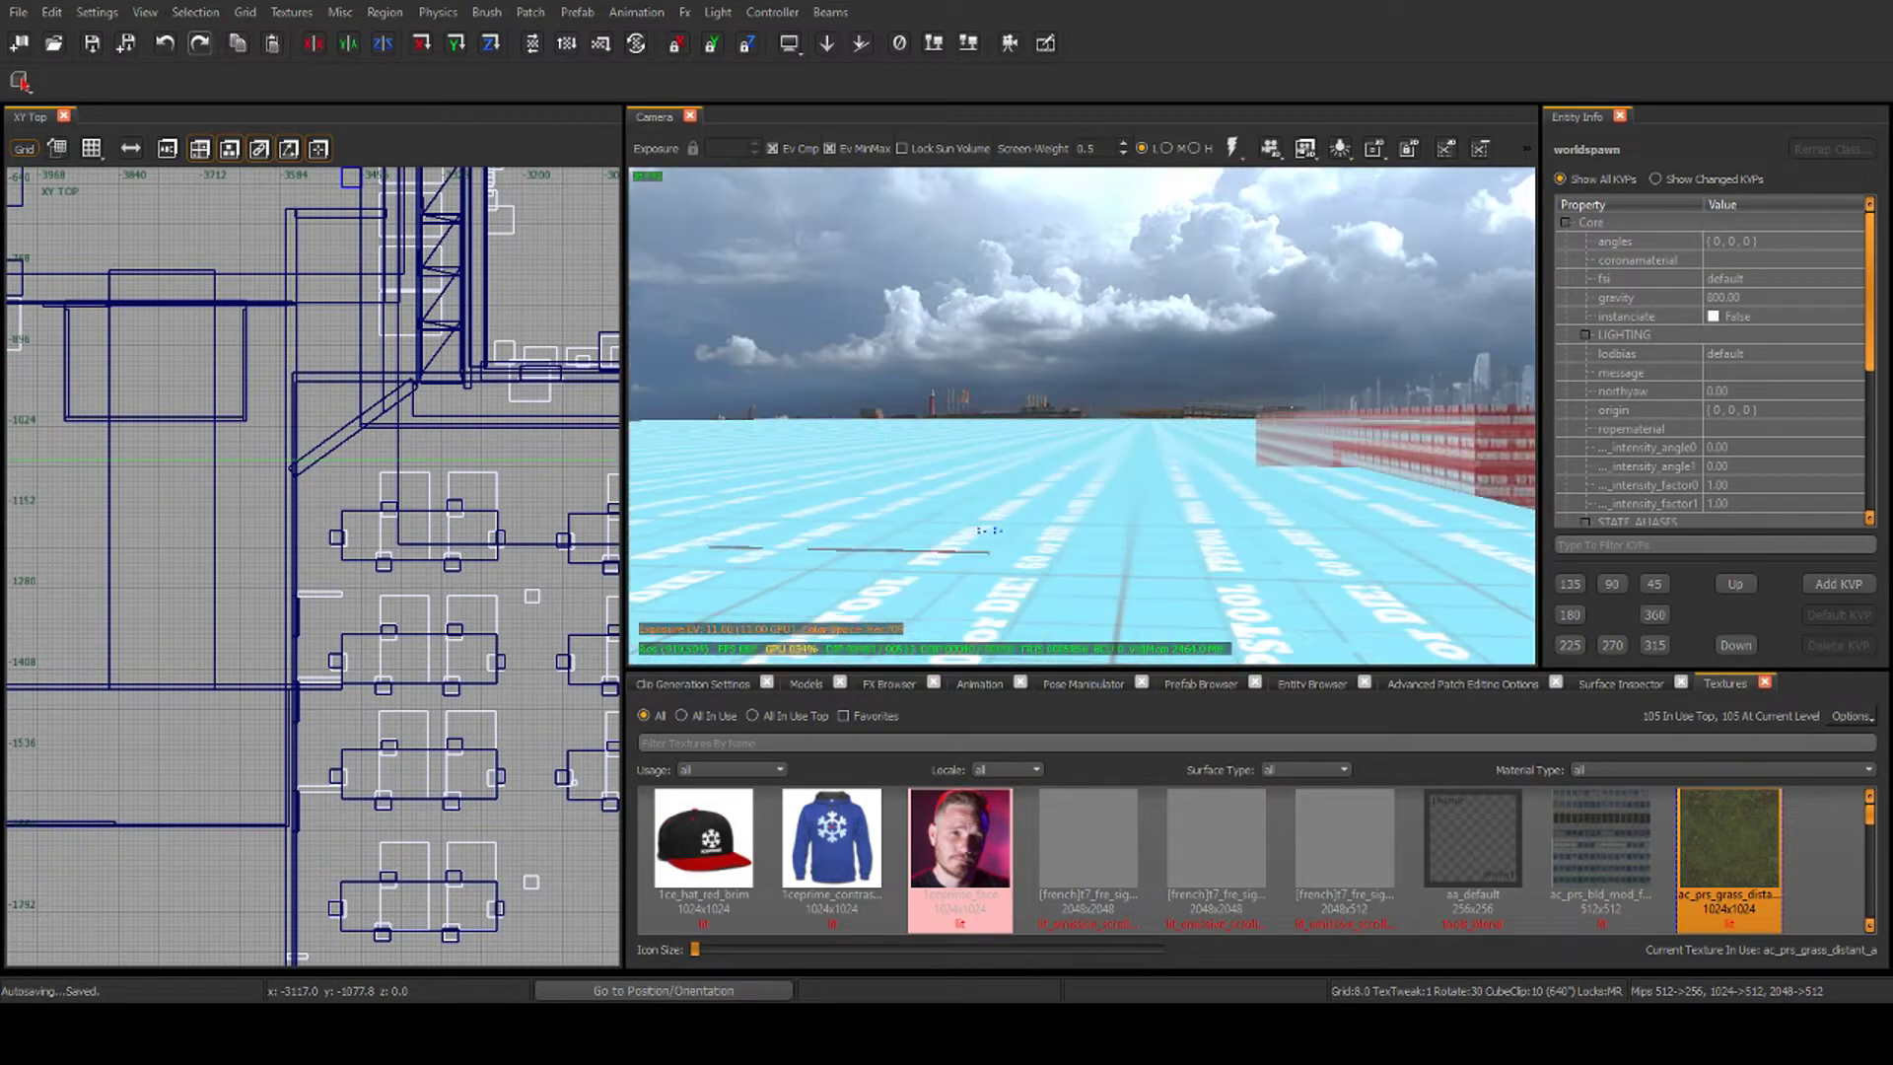
mouse_move(938, 370)
right_down()
mouse_move(996, 355)
mouse_move(1173, 404)
mouse_move(1232, 385)
mouse_move(1183, 389)
mouse_move(1183, 433)
mouse_move(1440, 404)
right_up()
scroll(951, 371, up, 5)
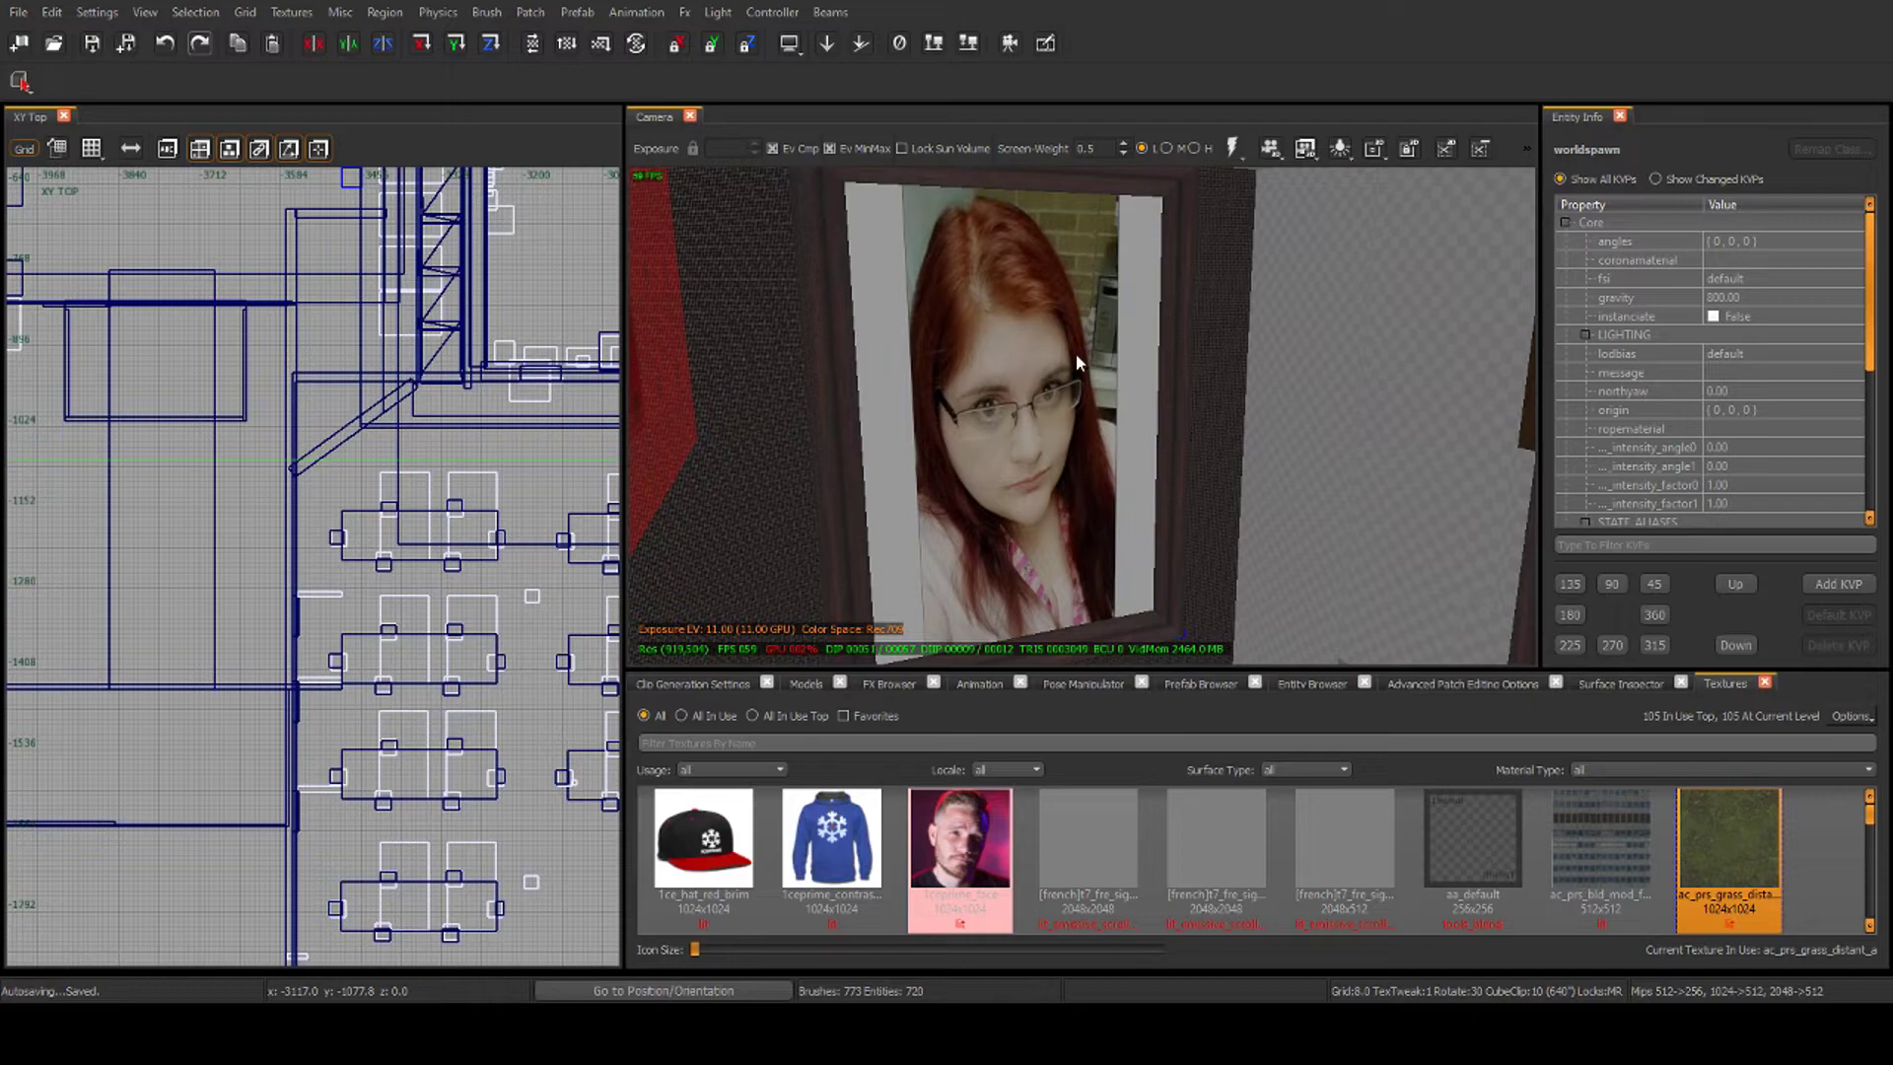
scroll(1080, 361, down, 3)
right_drag(1079, 361, 1193, 374)
right_drag(1103, 414, 956, 331)
right_drag(1112, 378, 1429, 402)
right_drag(1118, 319, 1089, 353)
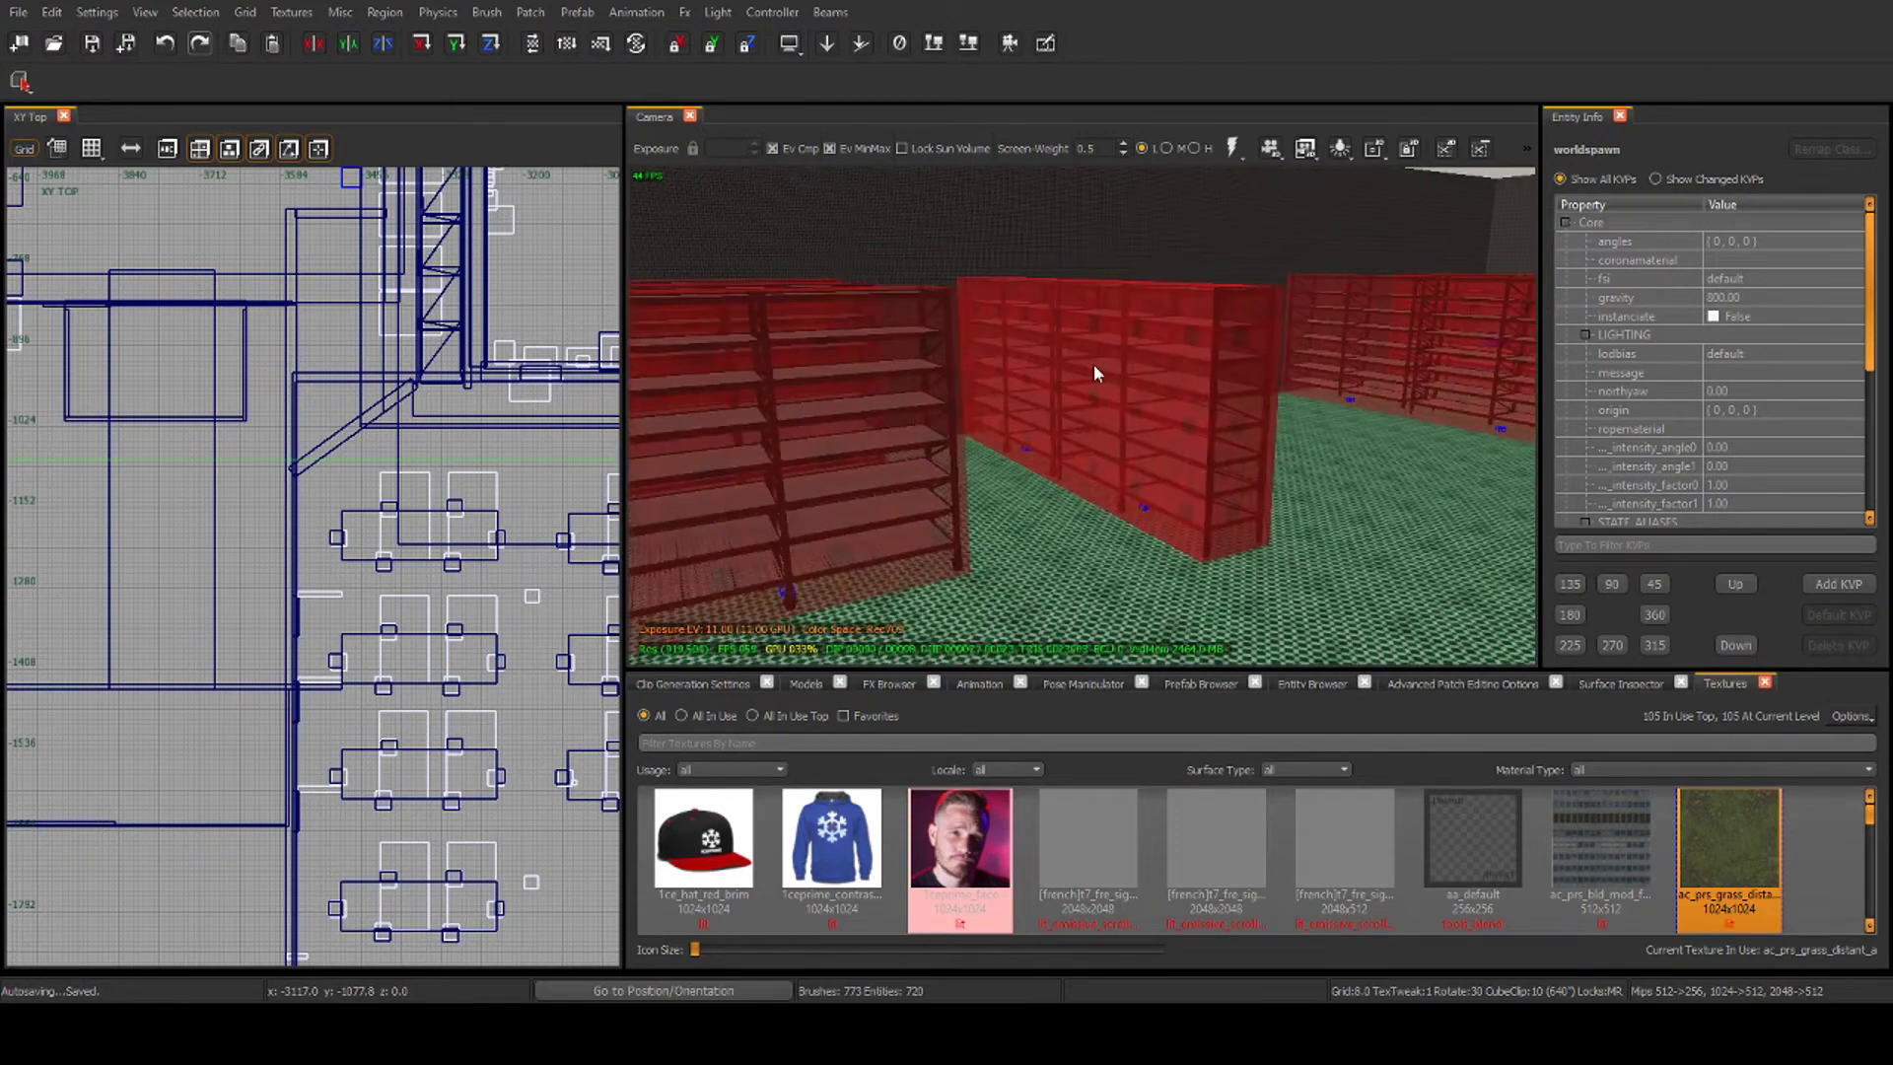
Delete the red clip brush around the middle shelf row to expose the shelf models, and undo the deletion
shift+click(1198, 385)
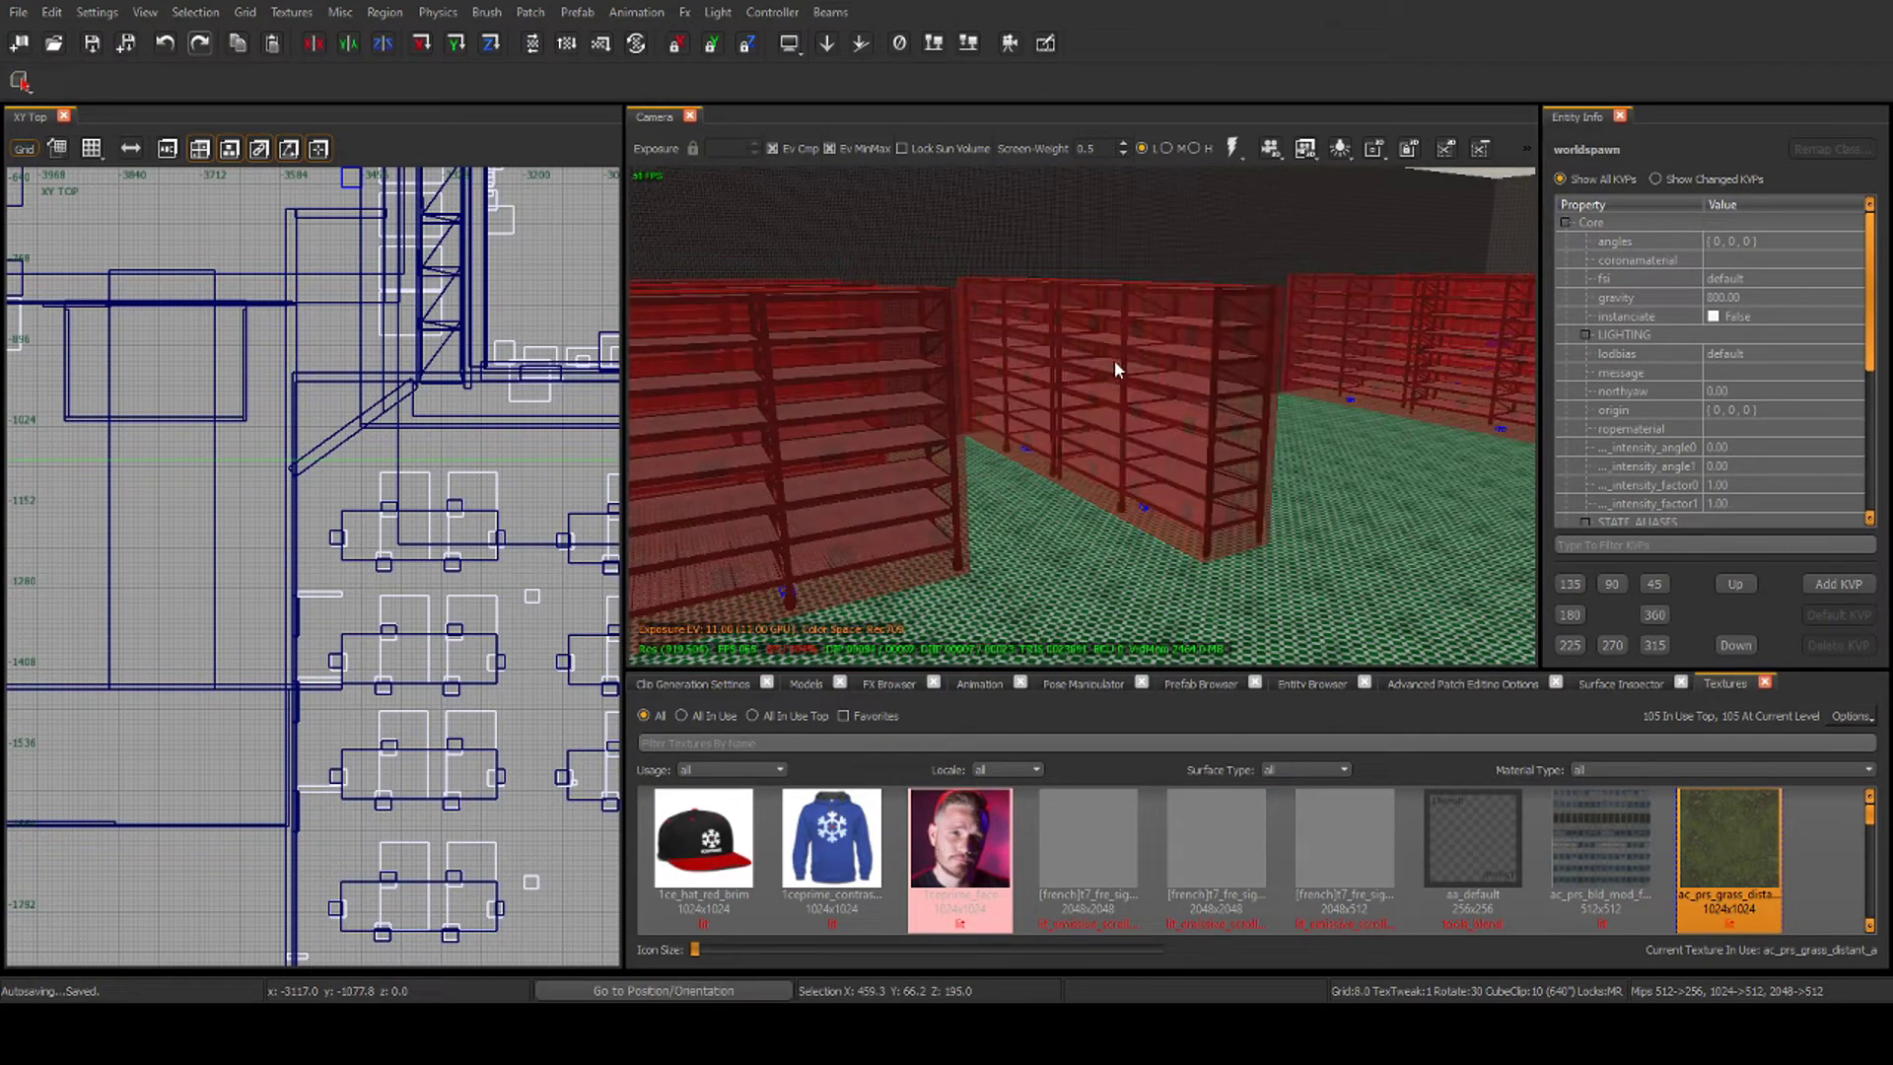
shift+click(1201, 355)
key(BackSpace)
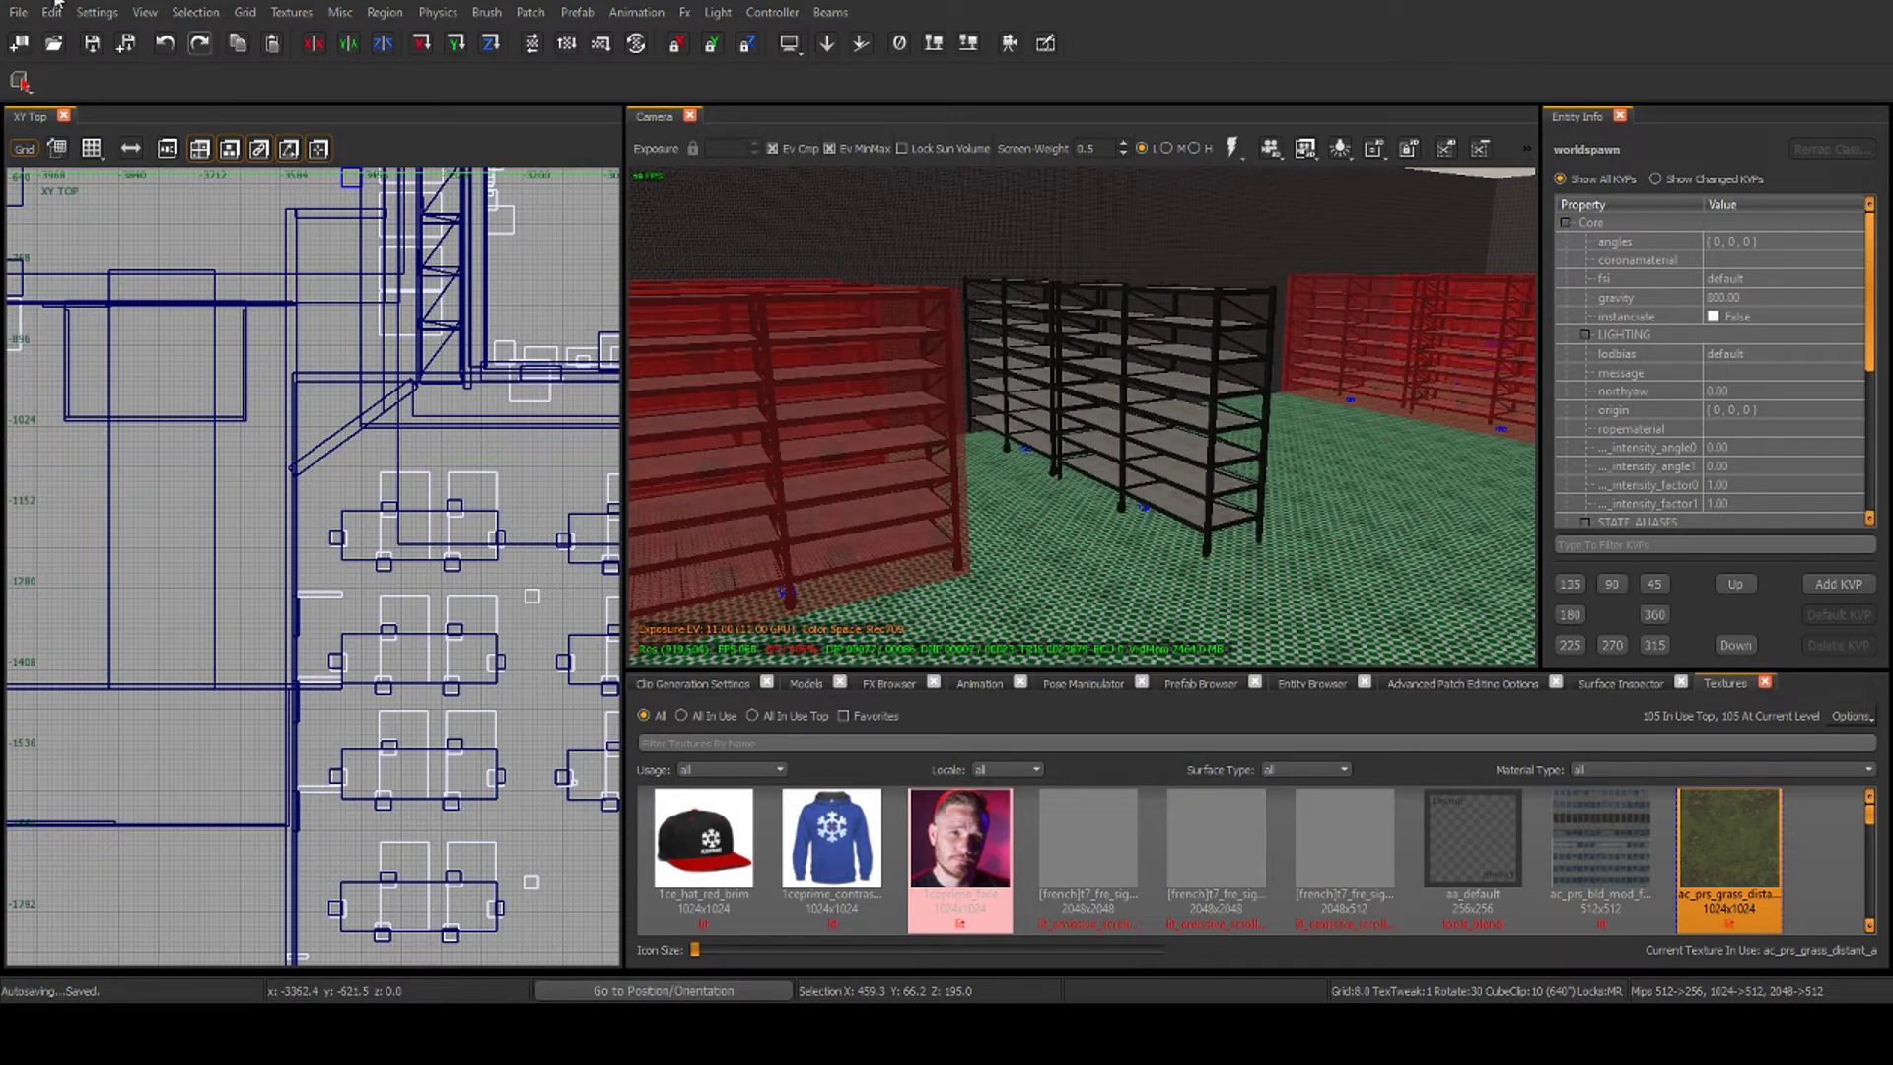
key(ctrl+z)
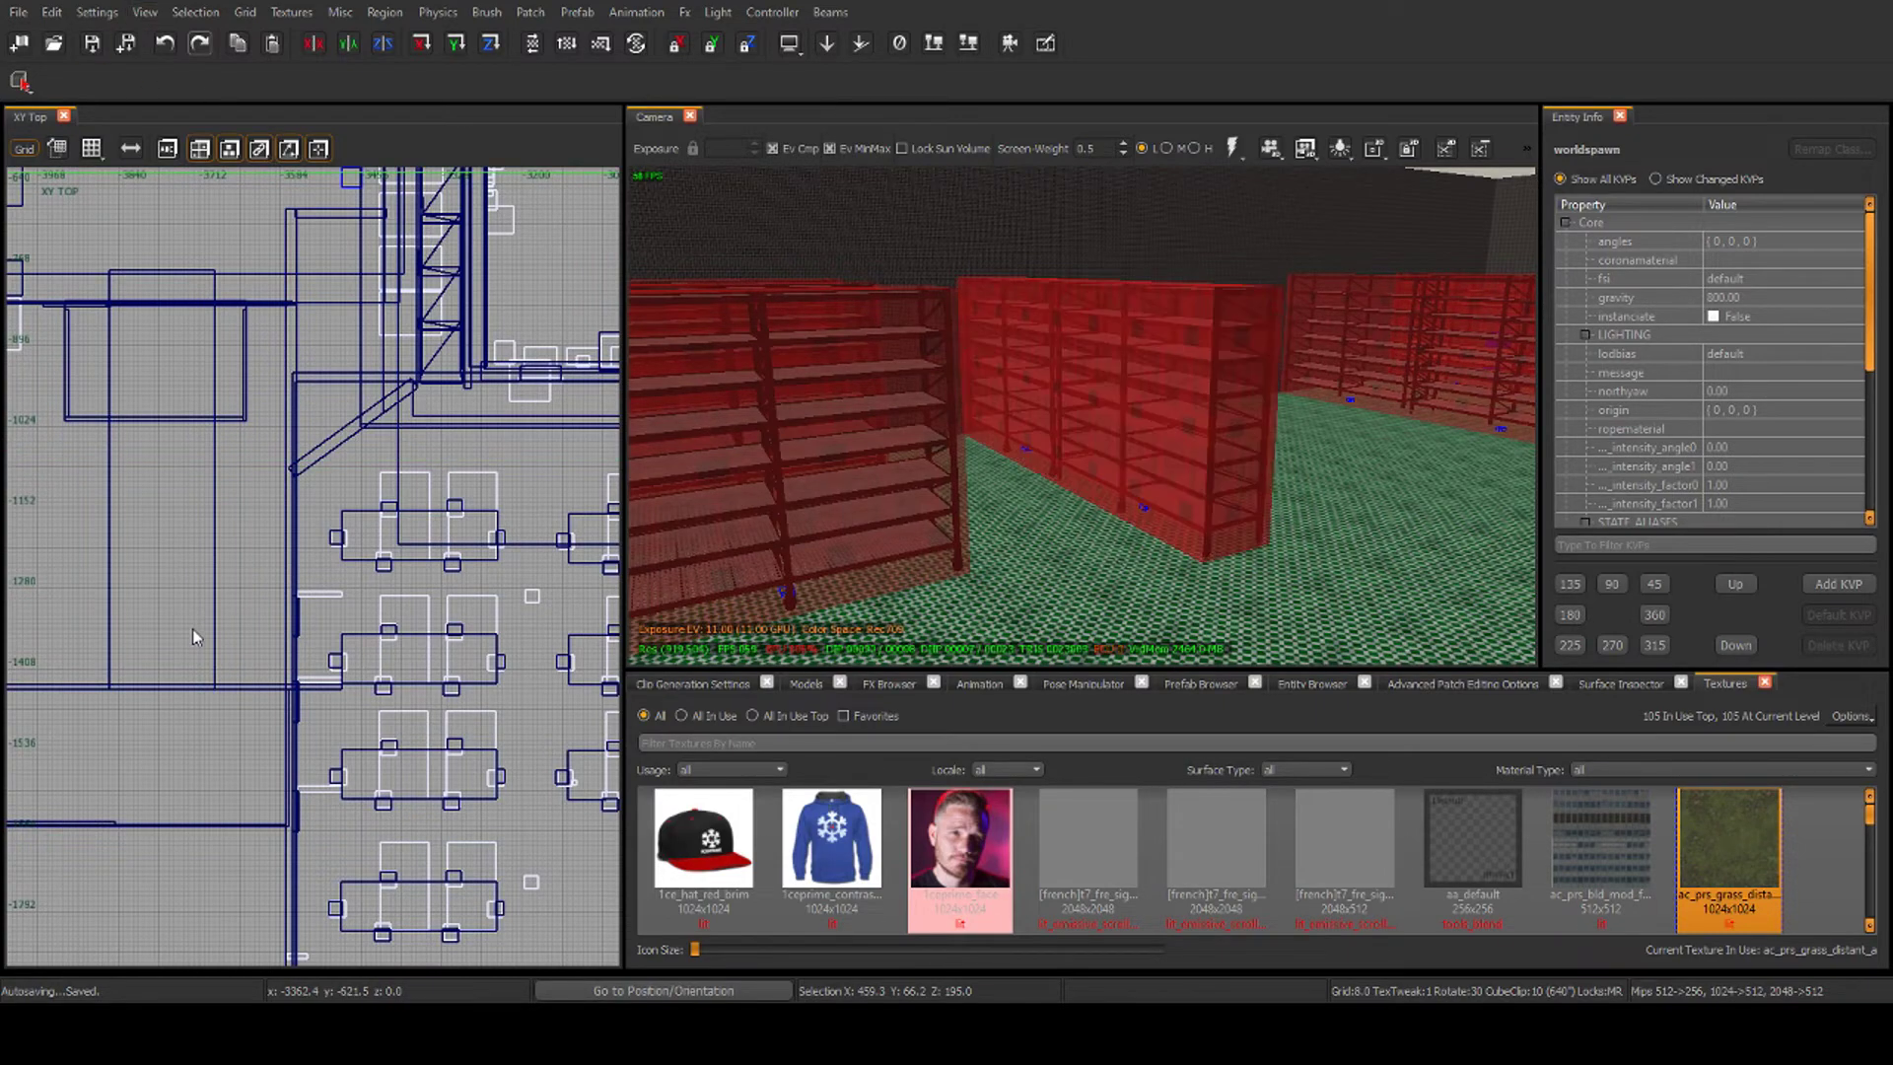
Search the entities for "glass" and place a Glass_Glass_T7_Clear_mp brush on the floor in front of the clipped lockers
right_drag(974, 348, 1045, 395)
right_drag(1077, 638, 1183, 378)
scroll(1187, 376, up, 1)
scroll(1187, 376, up, 3)
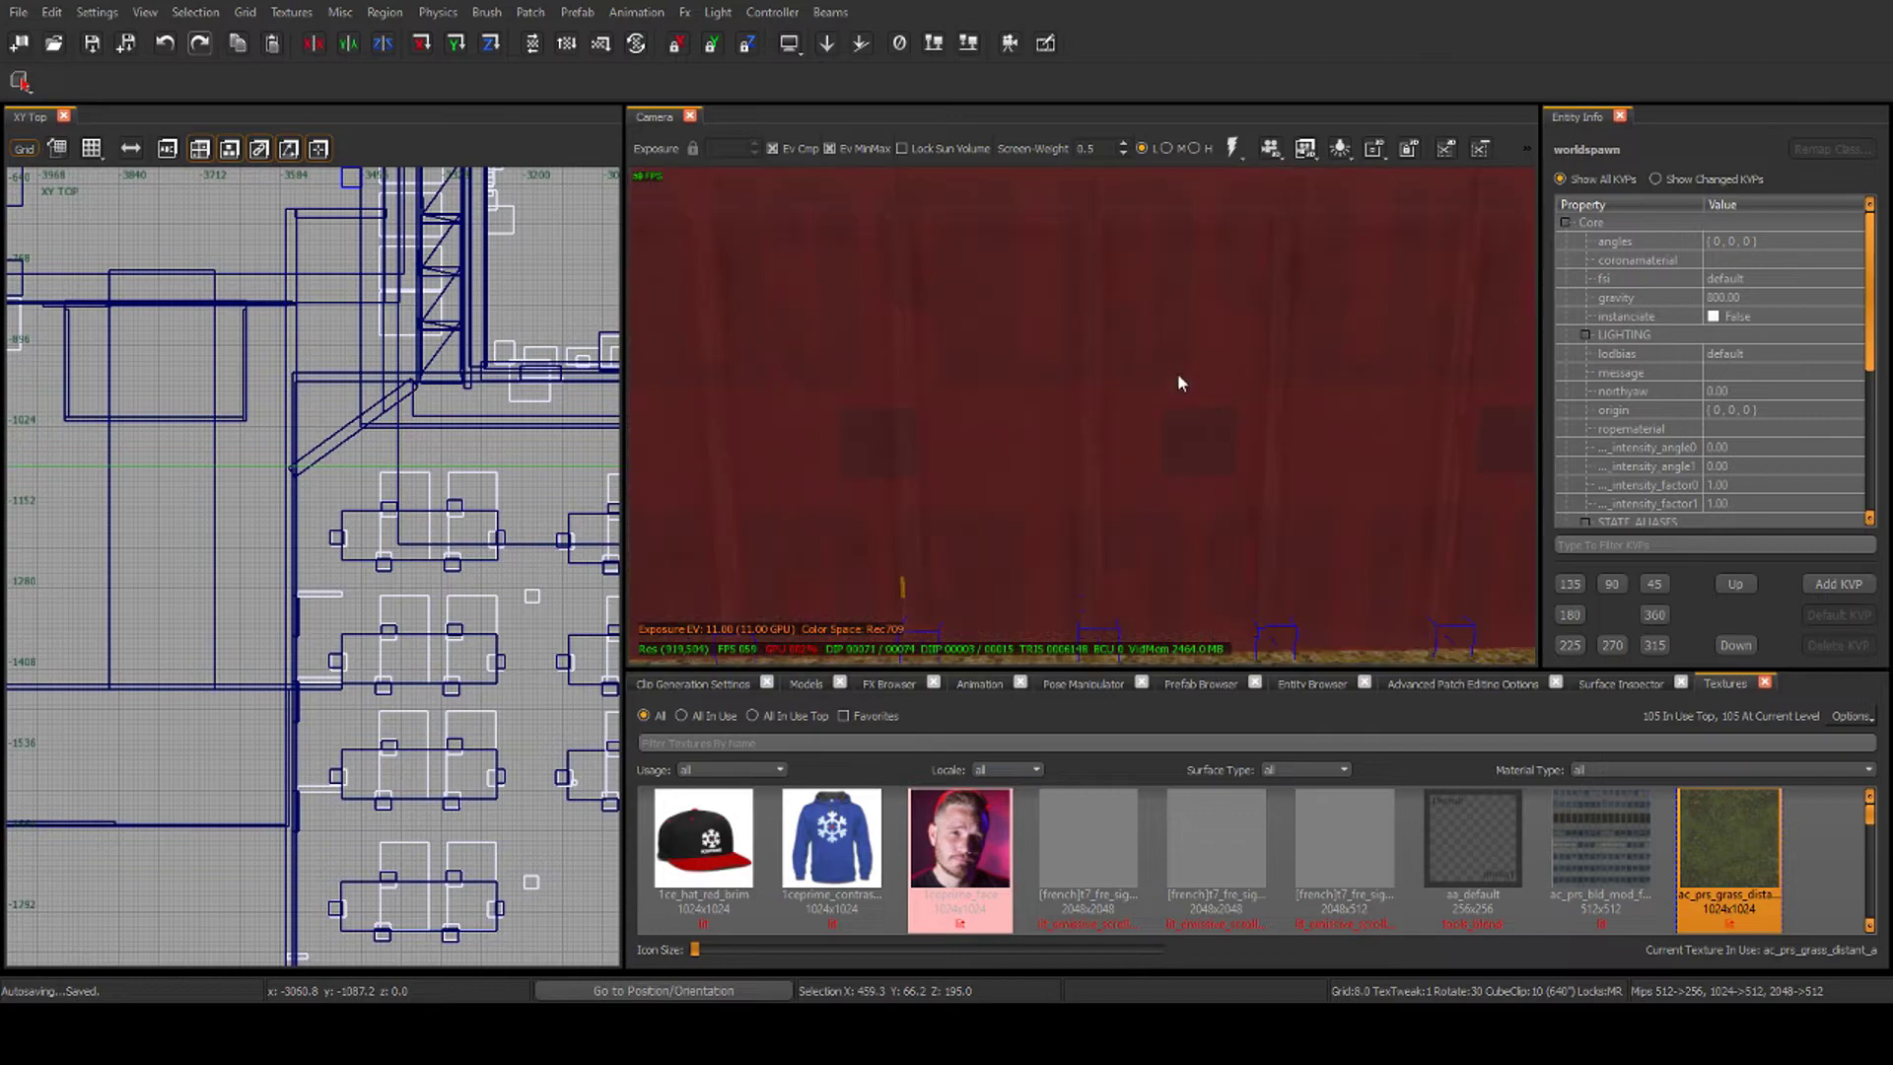
right_drag(1300, 382, 1254, 655)
scroll(1320, 394, down, 2)
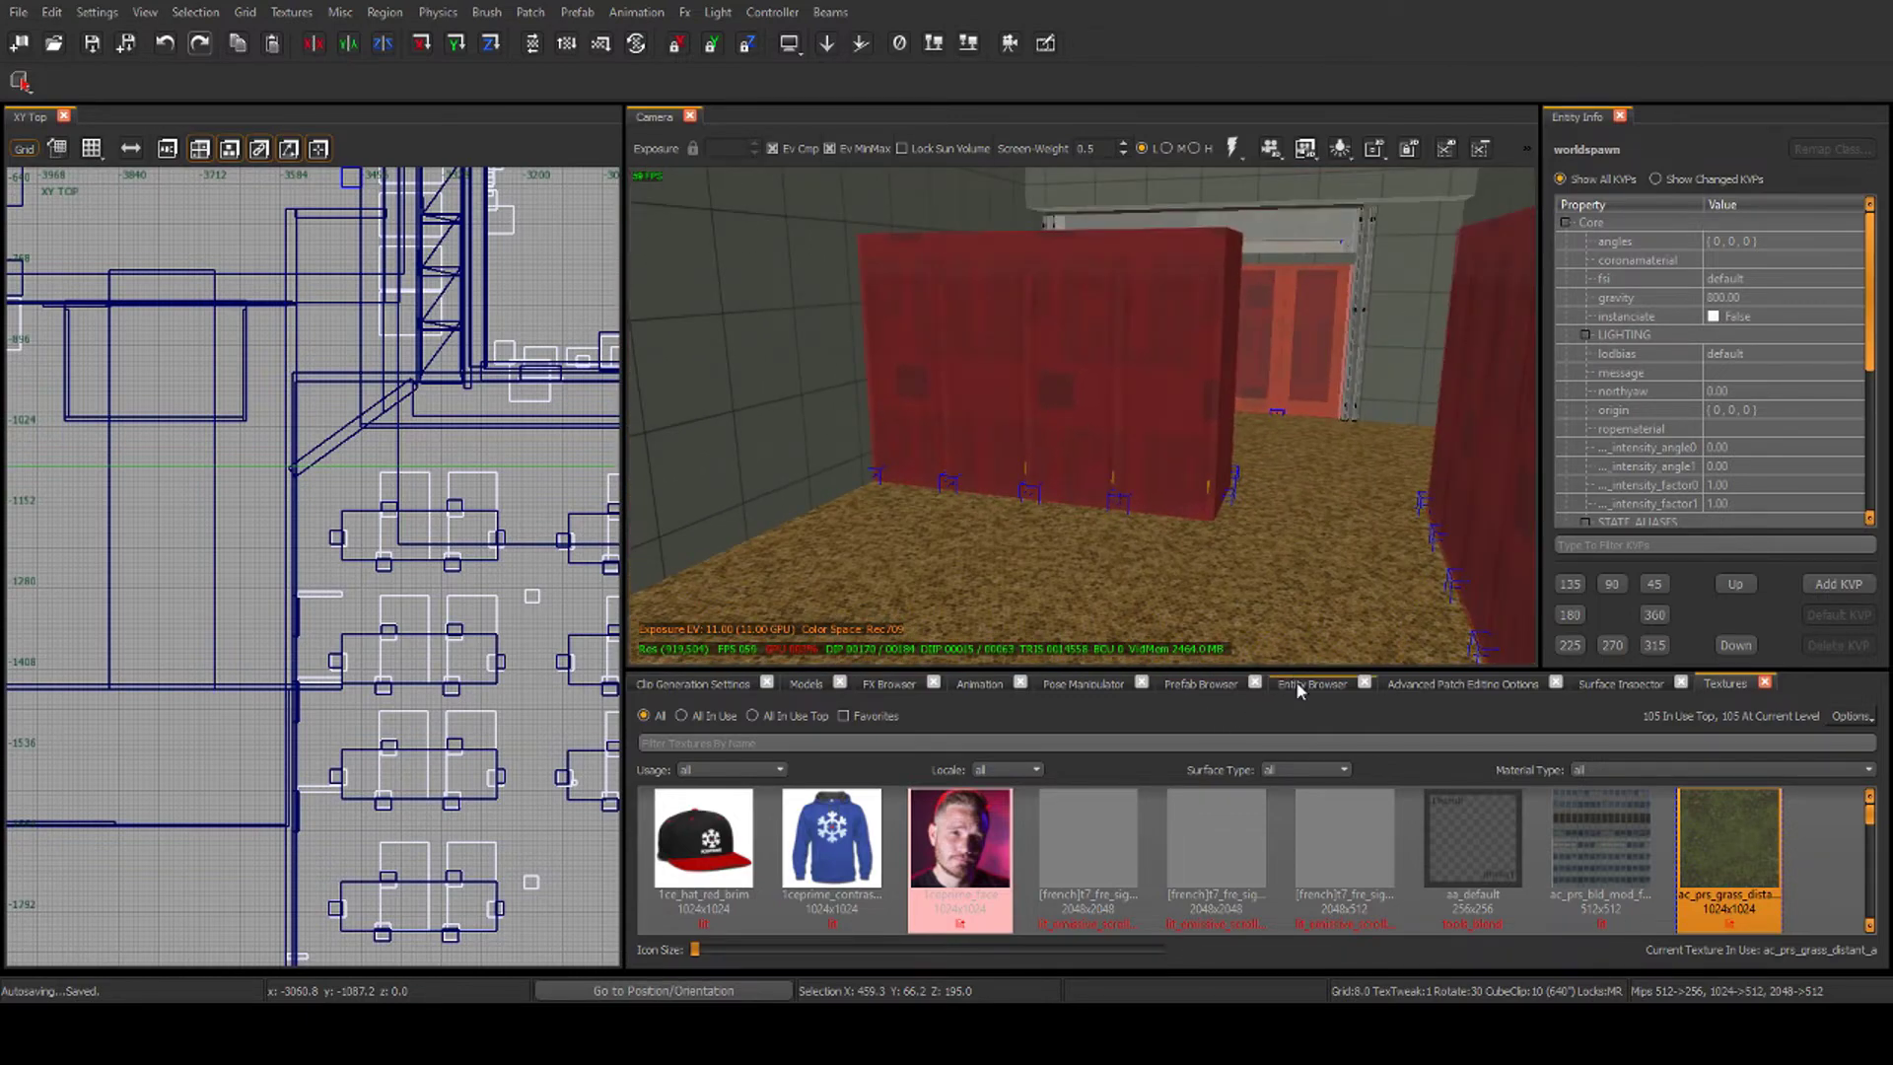
click(1294, 683)
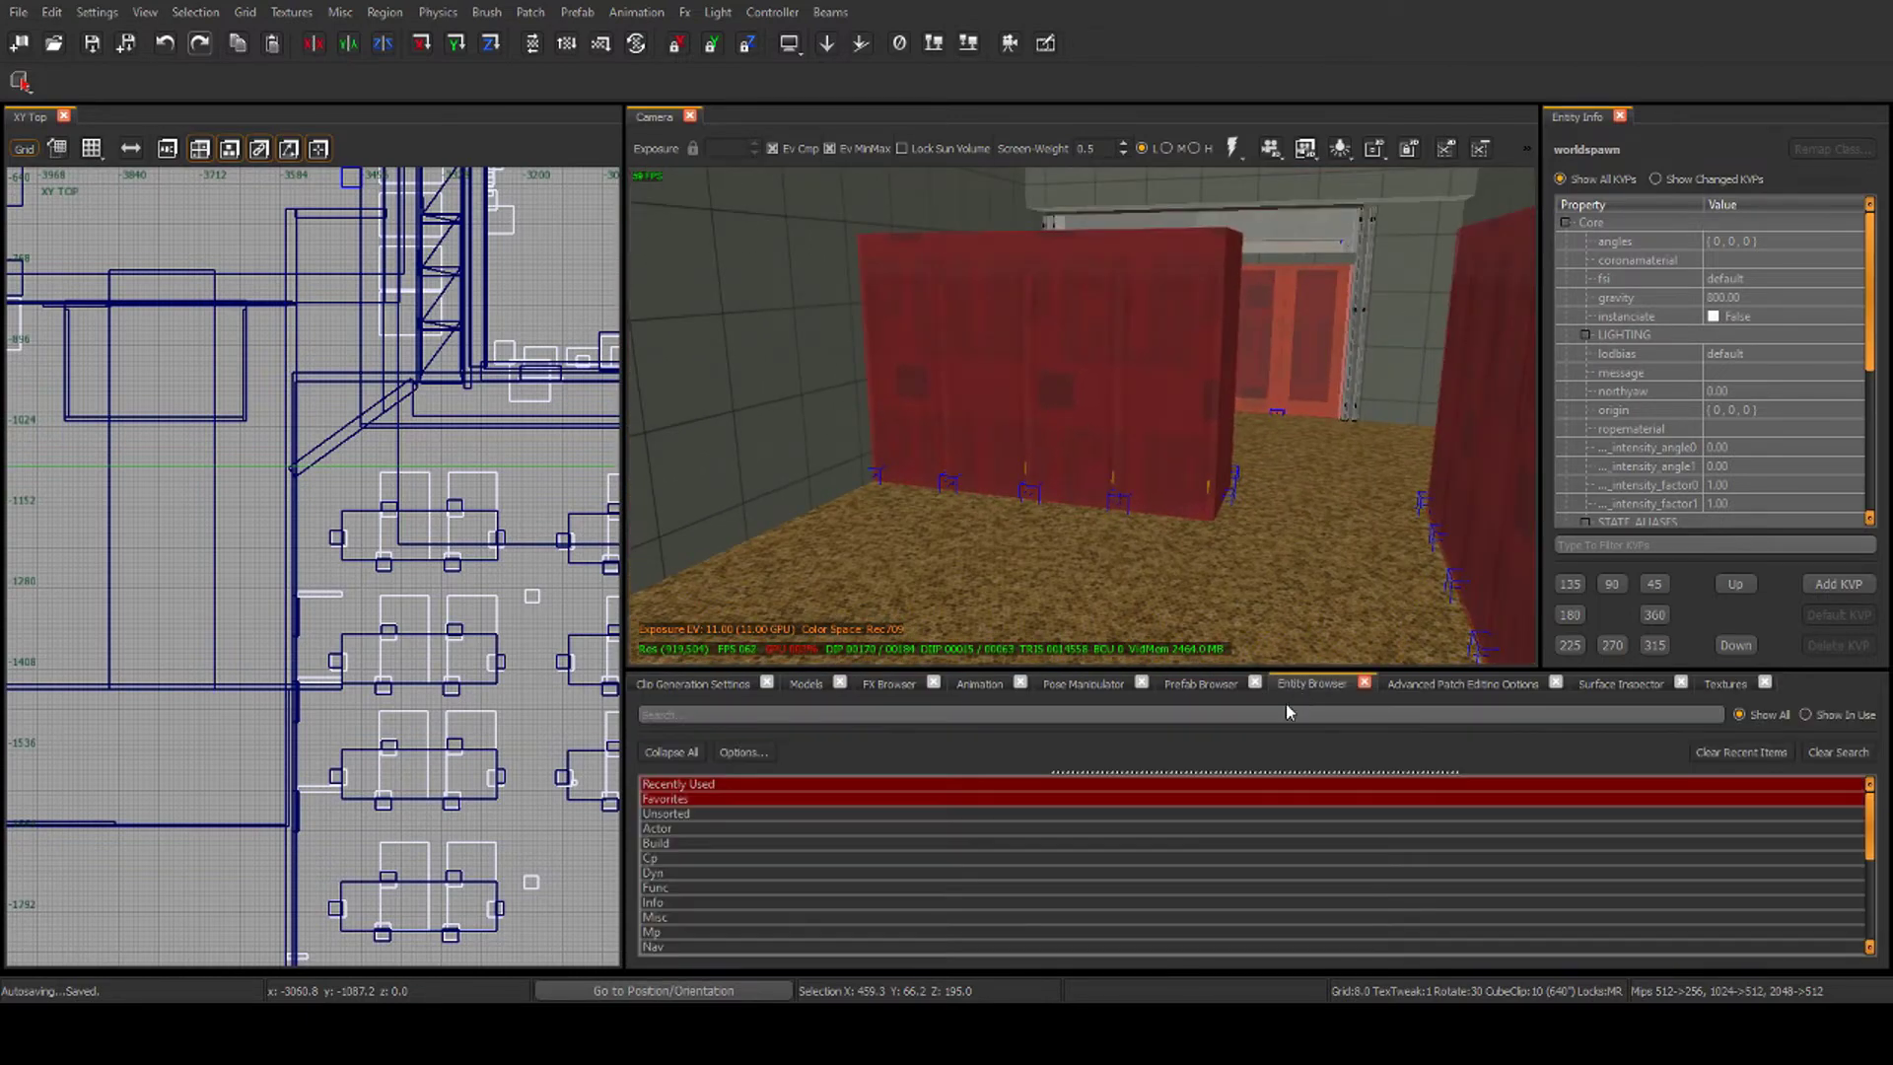
click(692, 712)
text(glass)
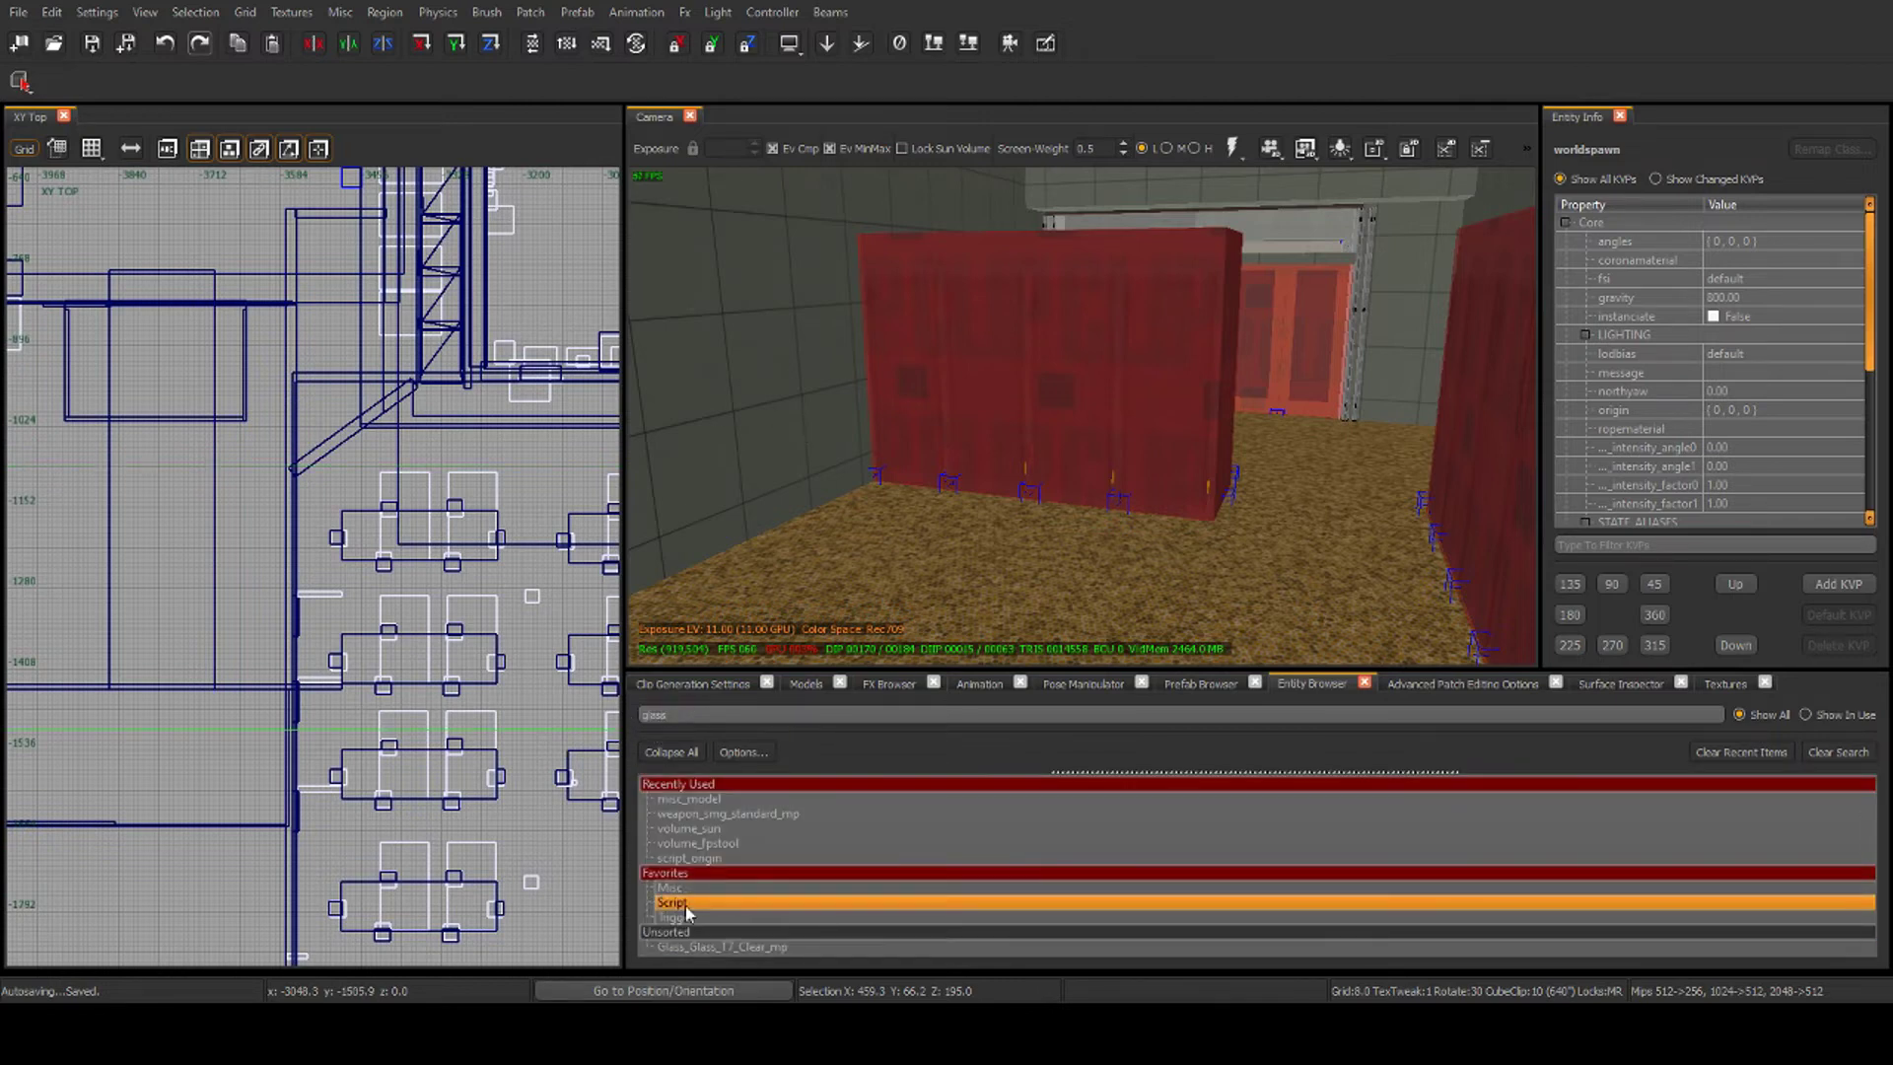
drag(915, 584, 915, 582)
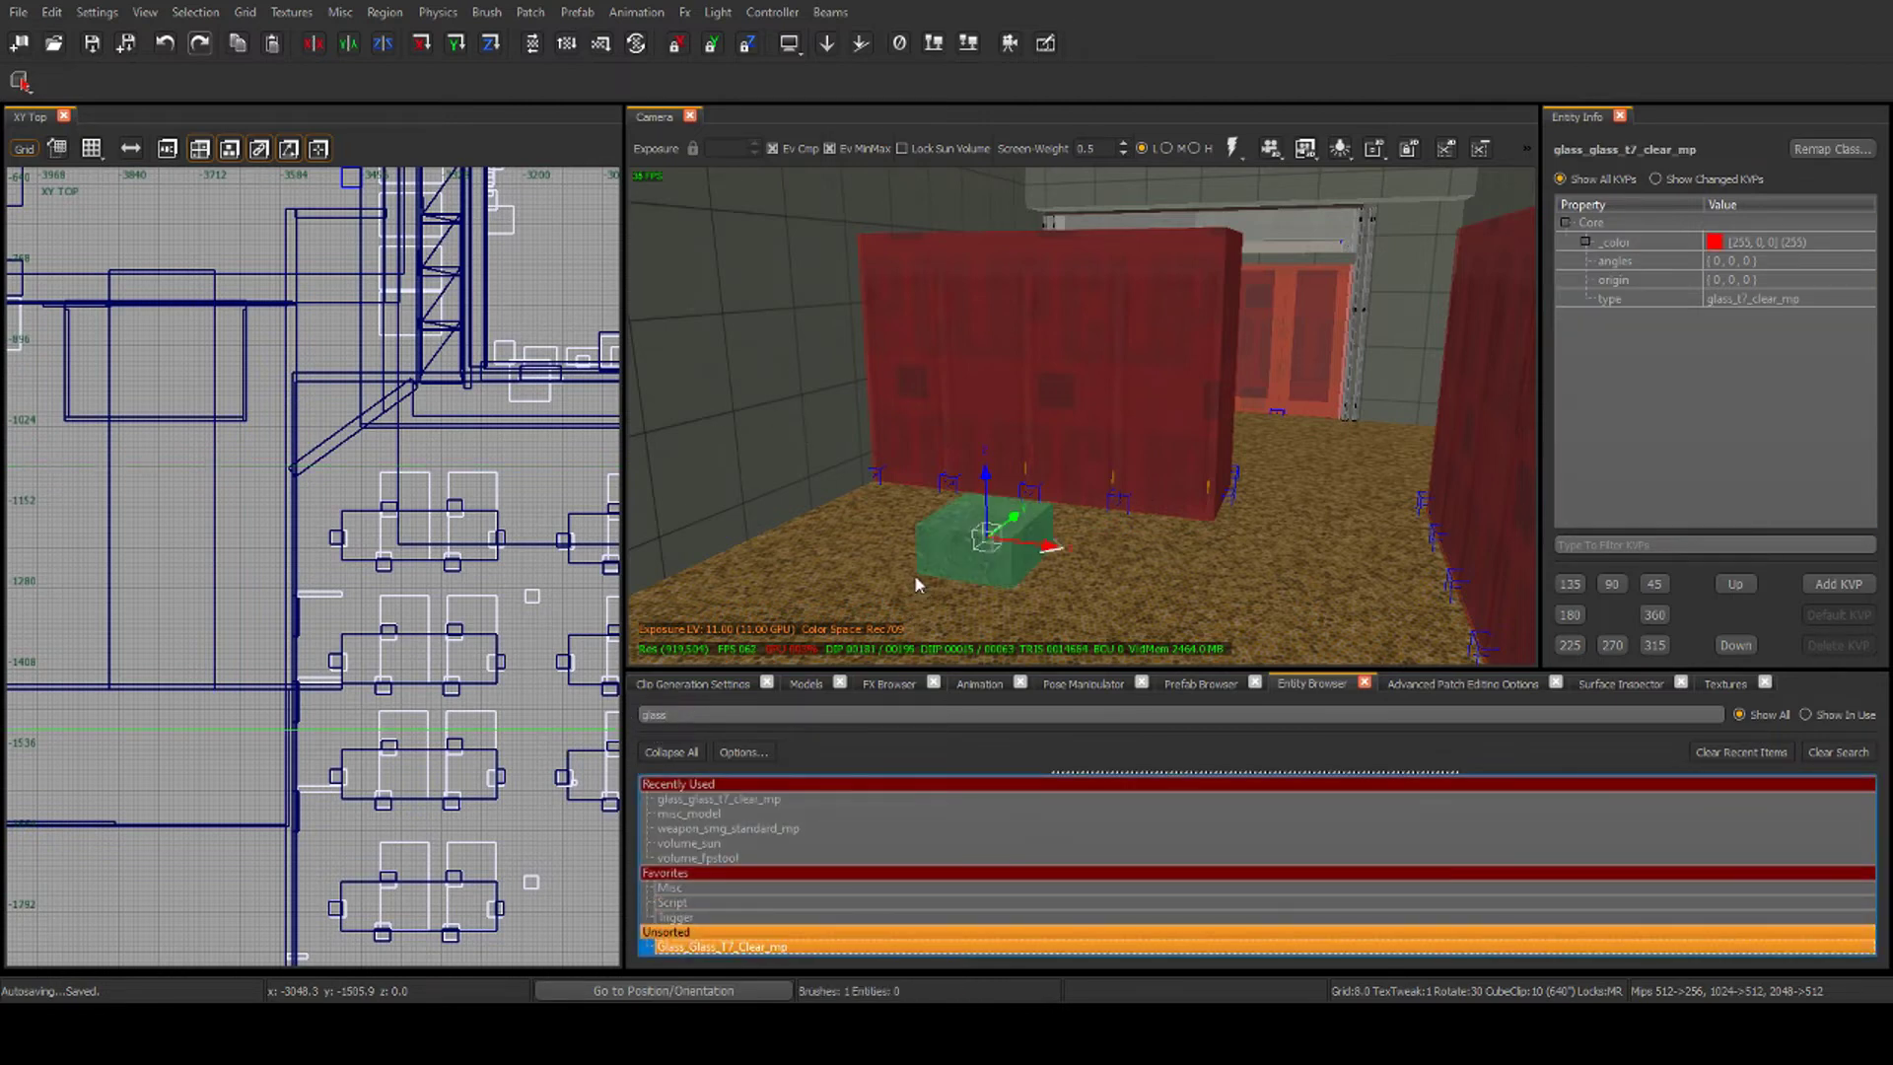
Filter the textures by "glass", apply mtl_p7_glass_shards_dark to the new glass brush, and deselect it to check the result
click(1741, 687)
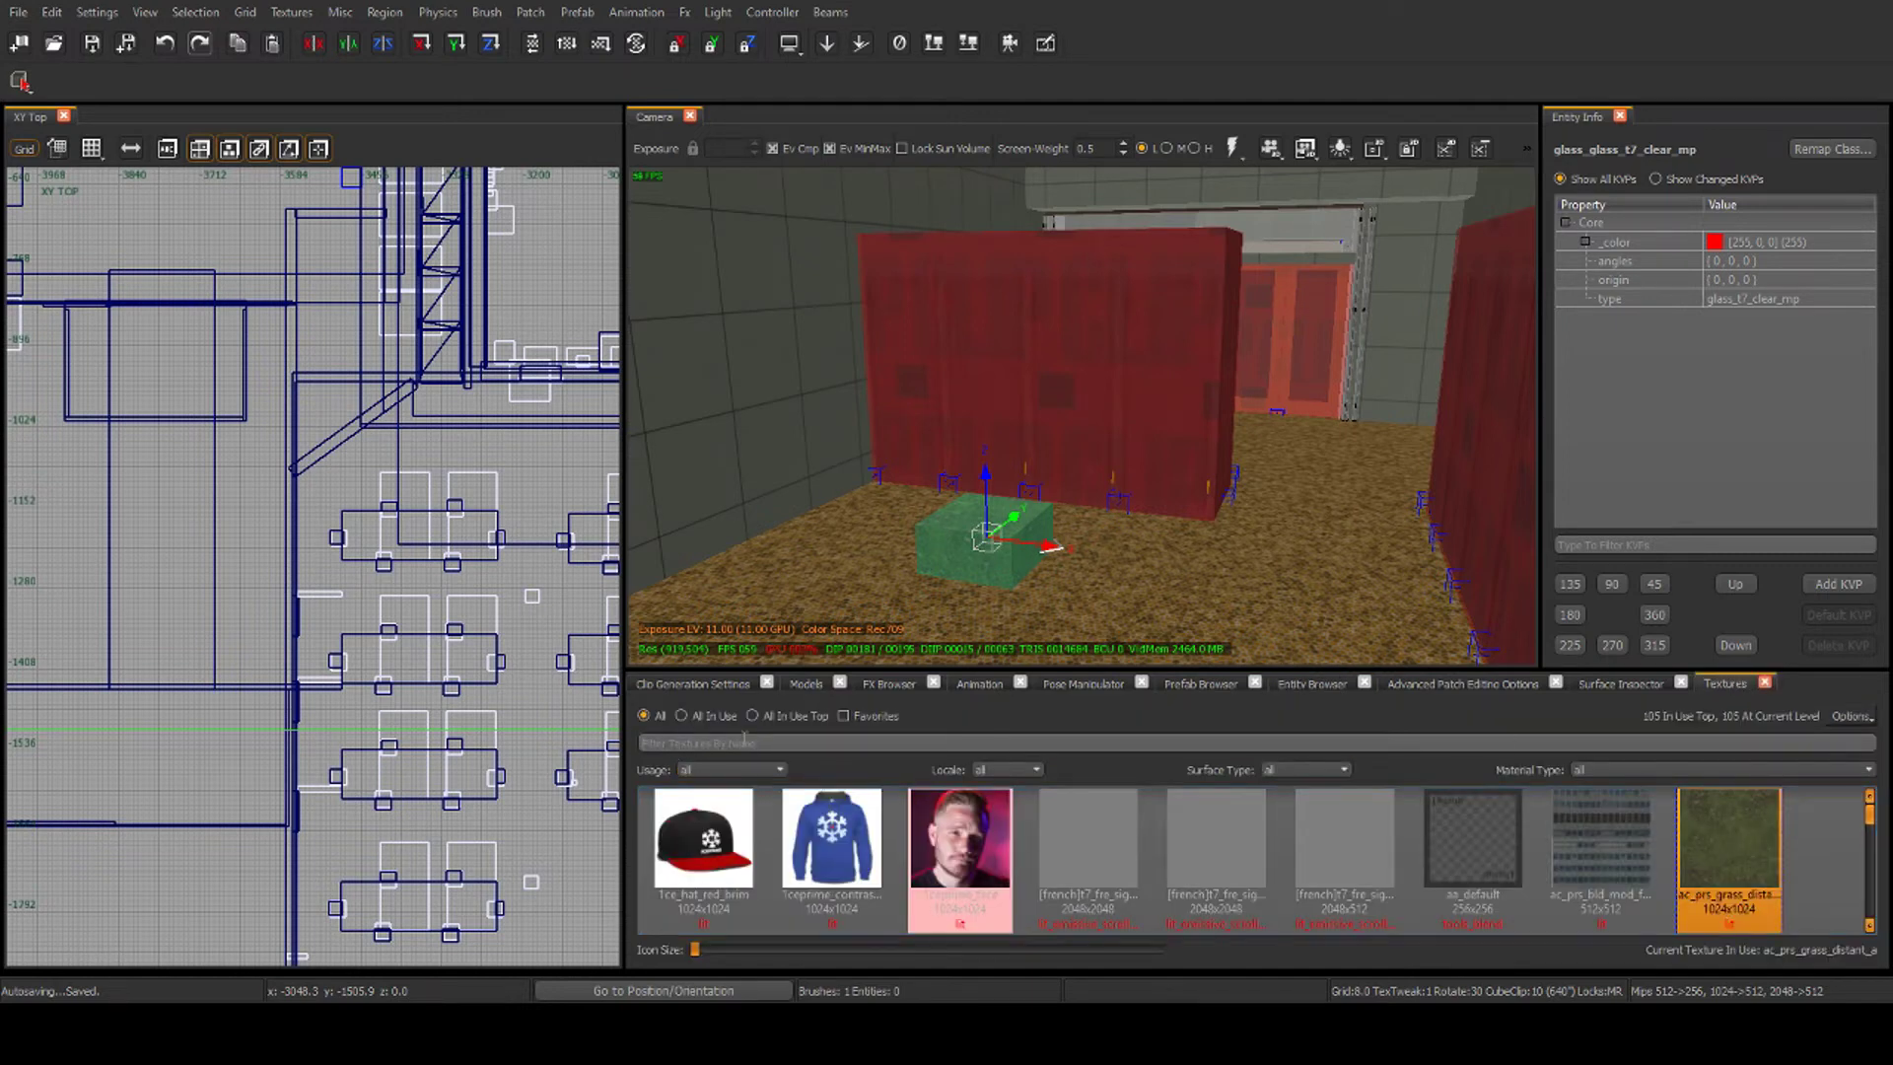
click(743, 741)
text(glass)
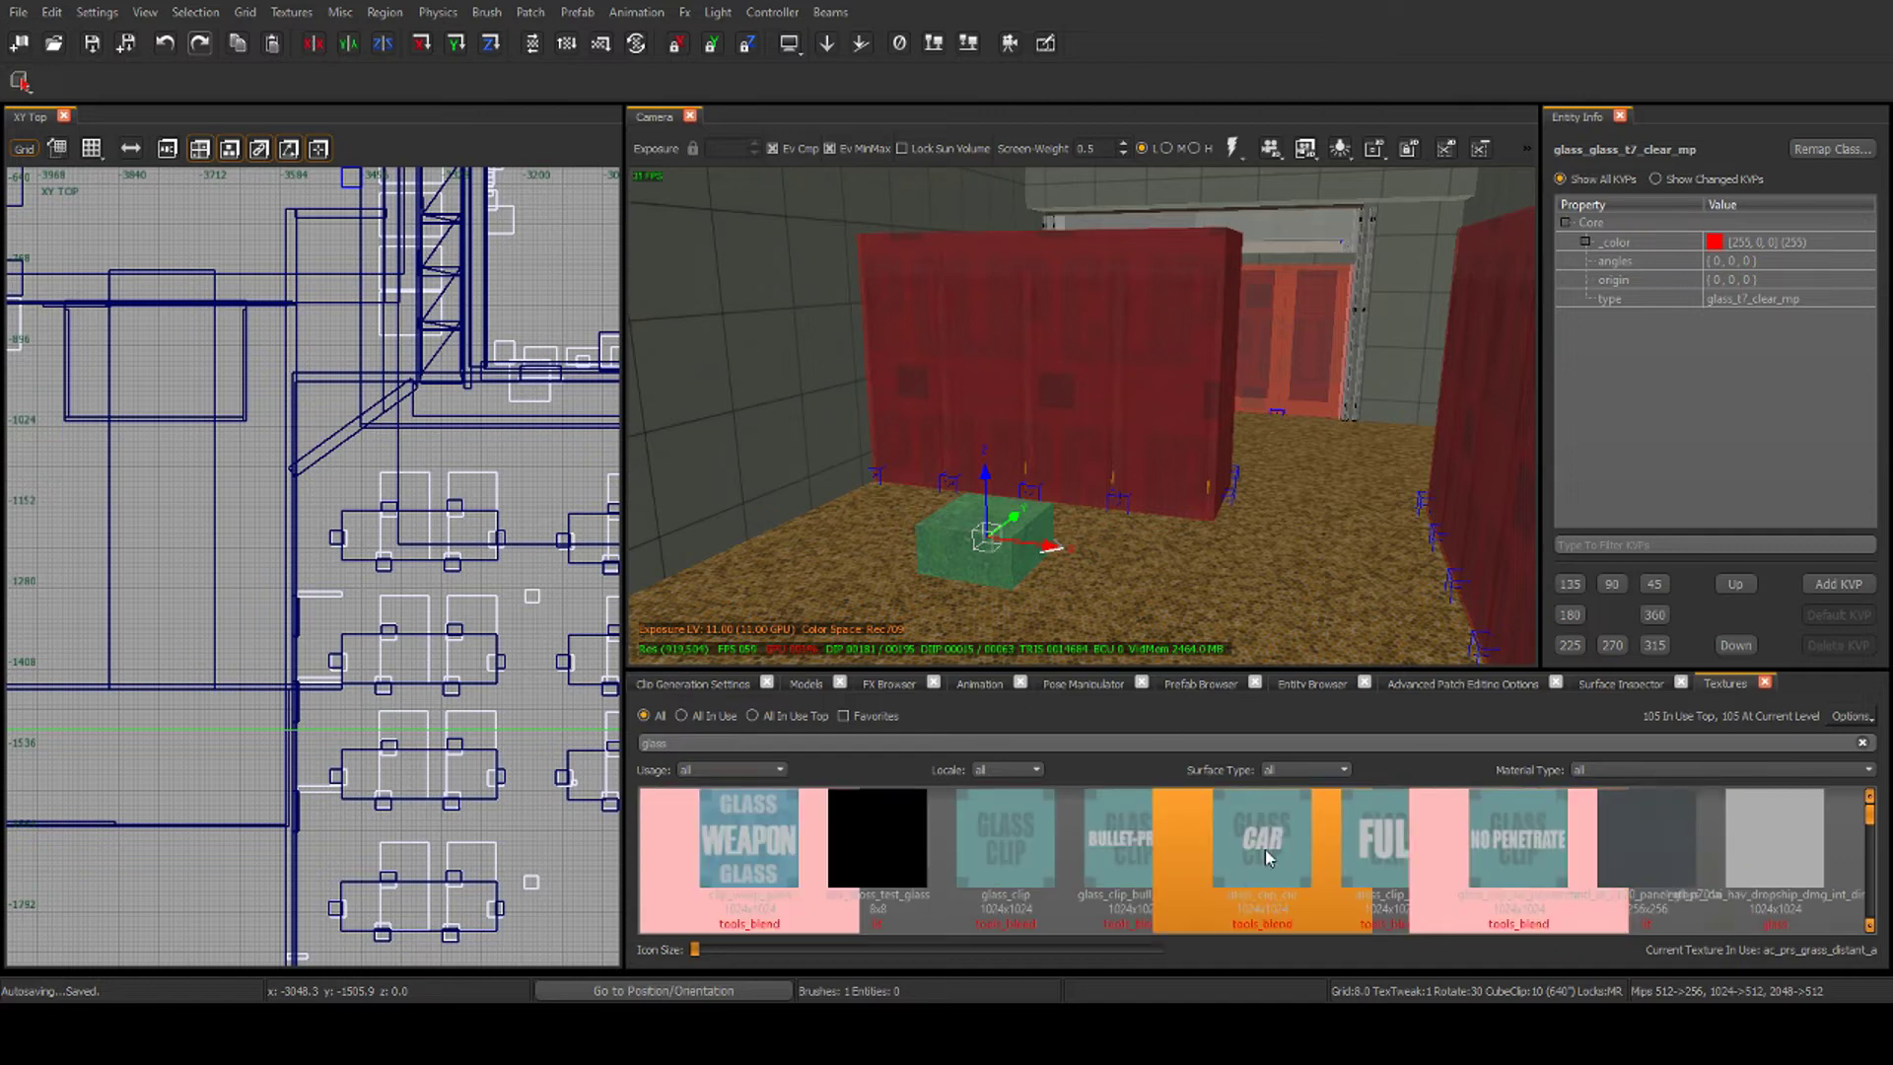
scroll(1084, 839, down, 2)
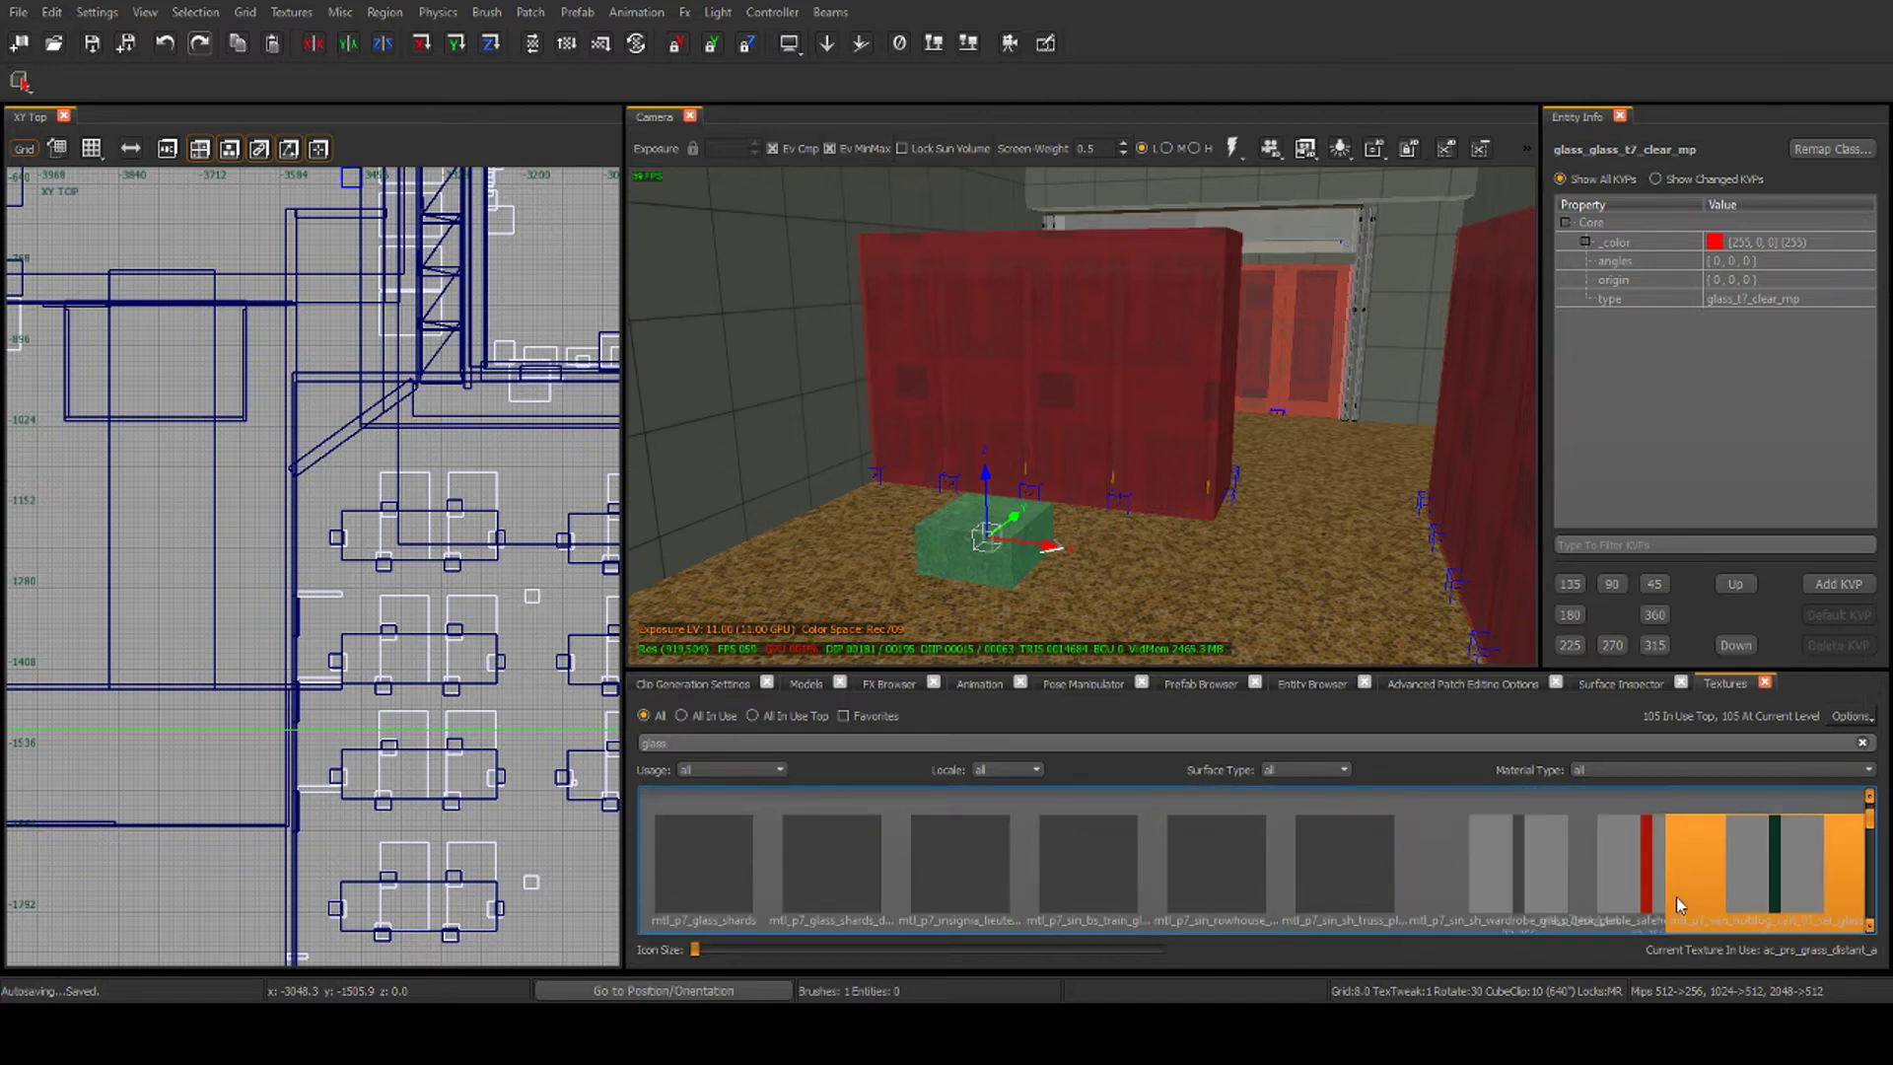
scroll(1870, 808, down, 2)
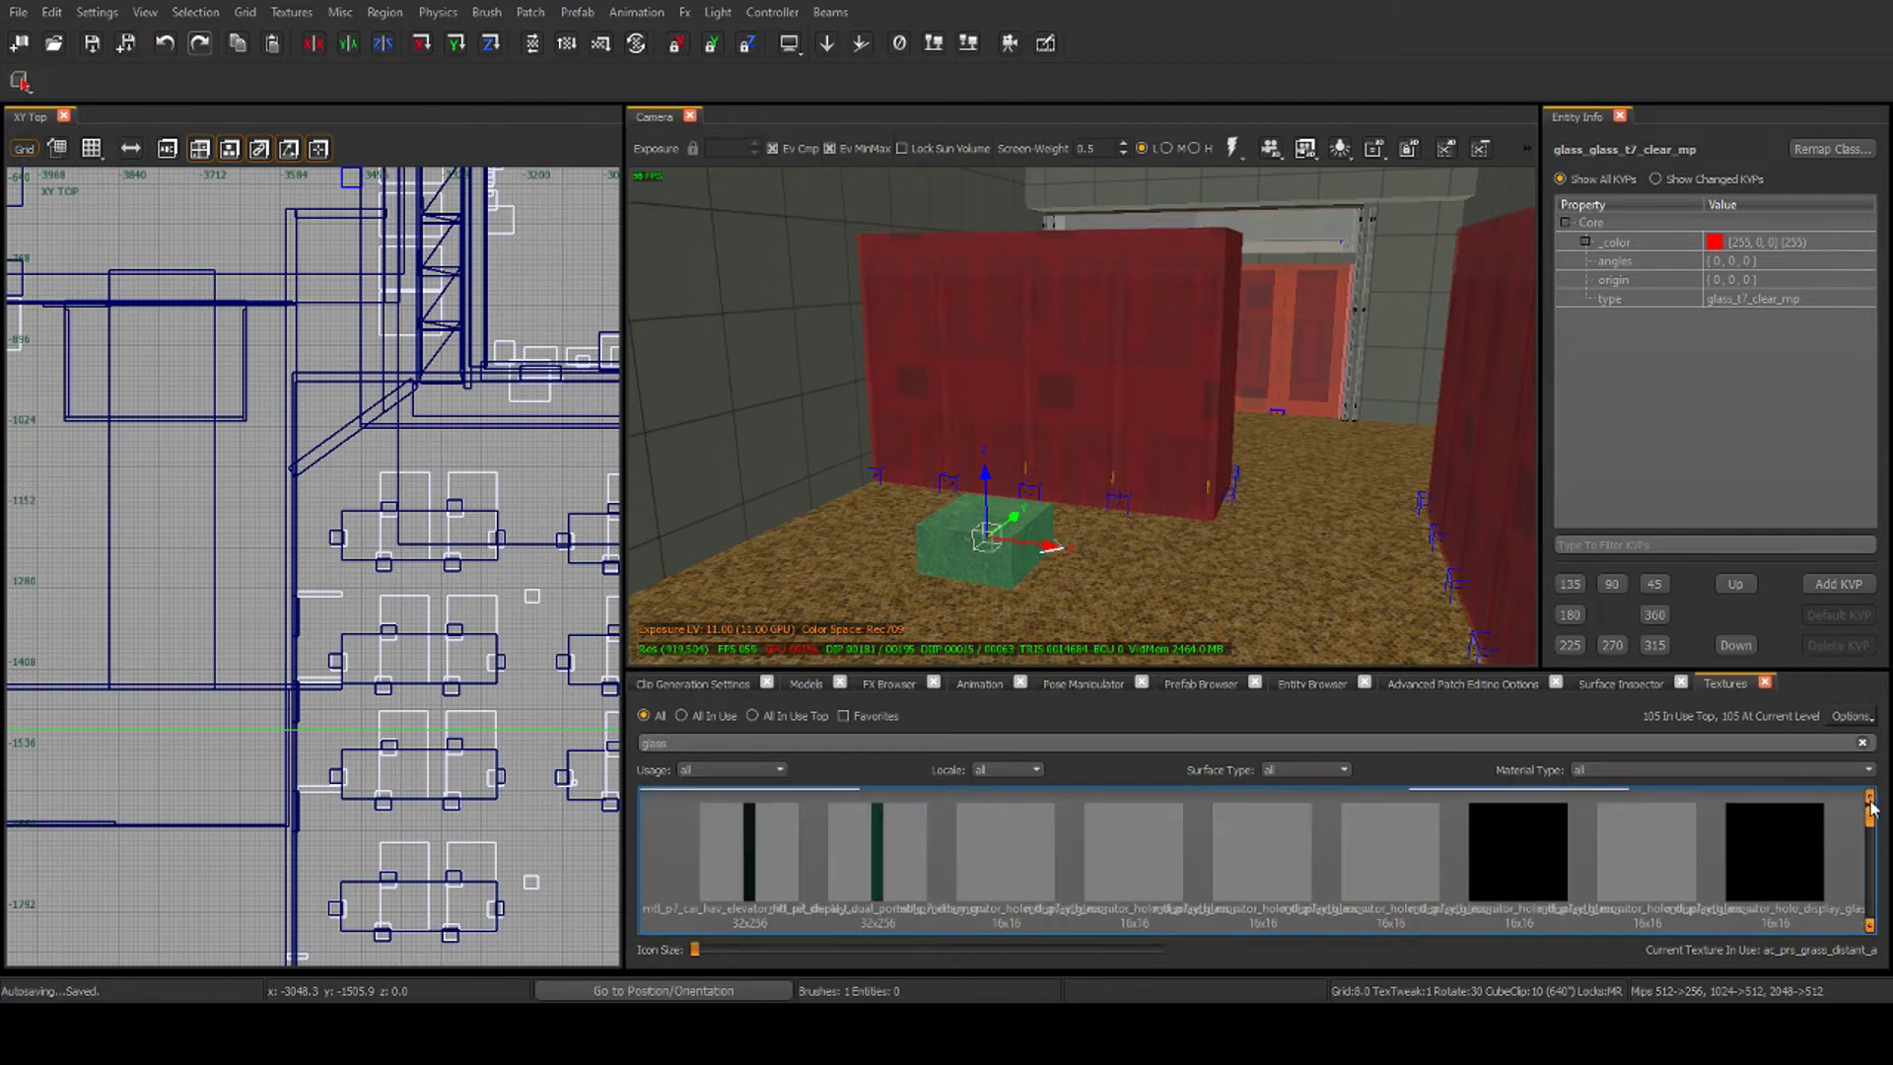
click(1870, 924)
click(786, 877)
key(Escape)
scroll(1074, 528, up, 2)
right_drag(1074, 528, 914, 579)
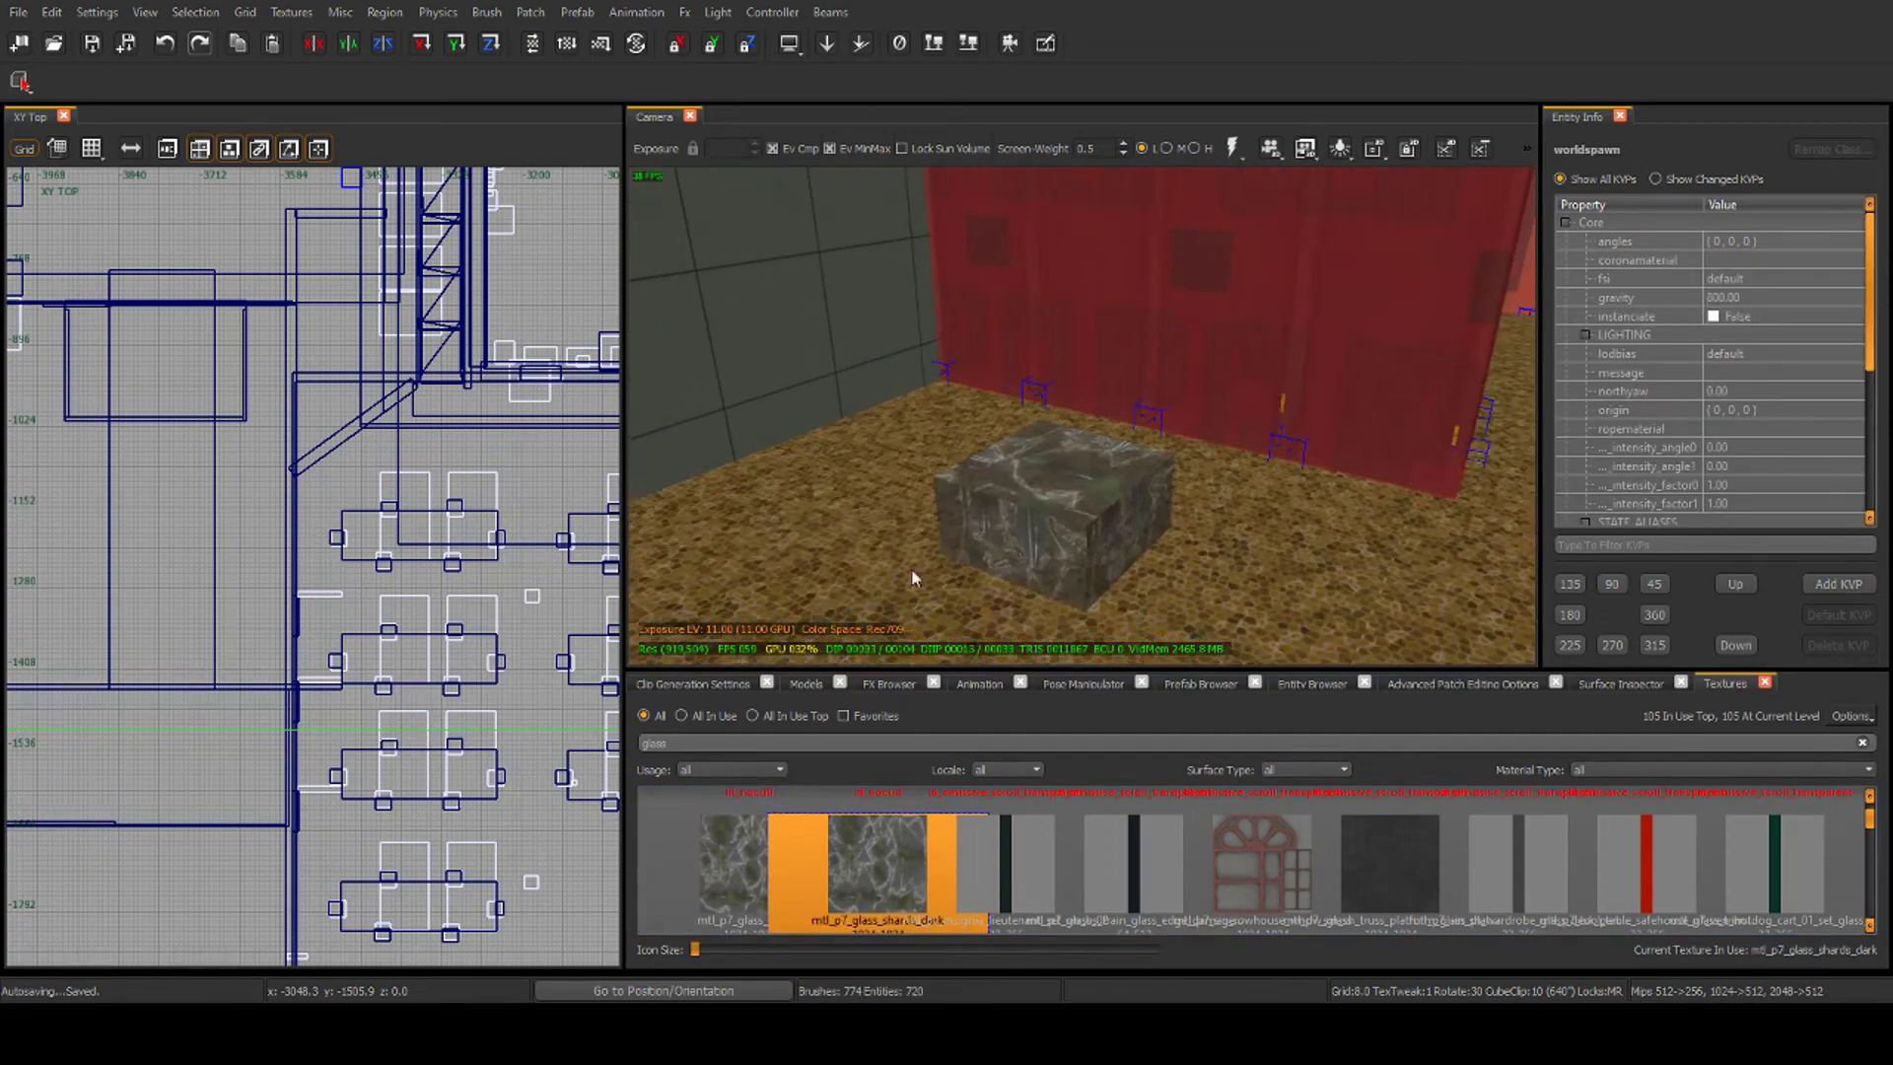
Delete the glass brush from the locker room floor and look through the filtered glass textures and glass clips
shift+click(1083, 520)
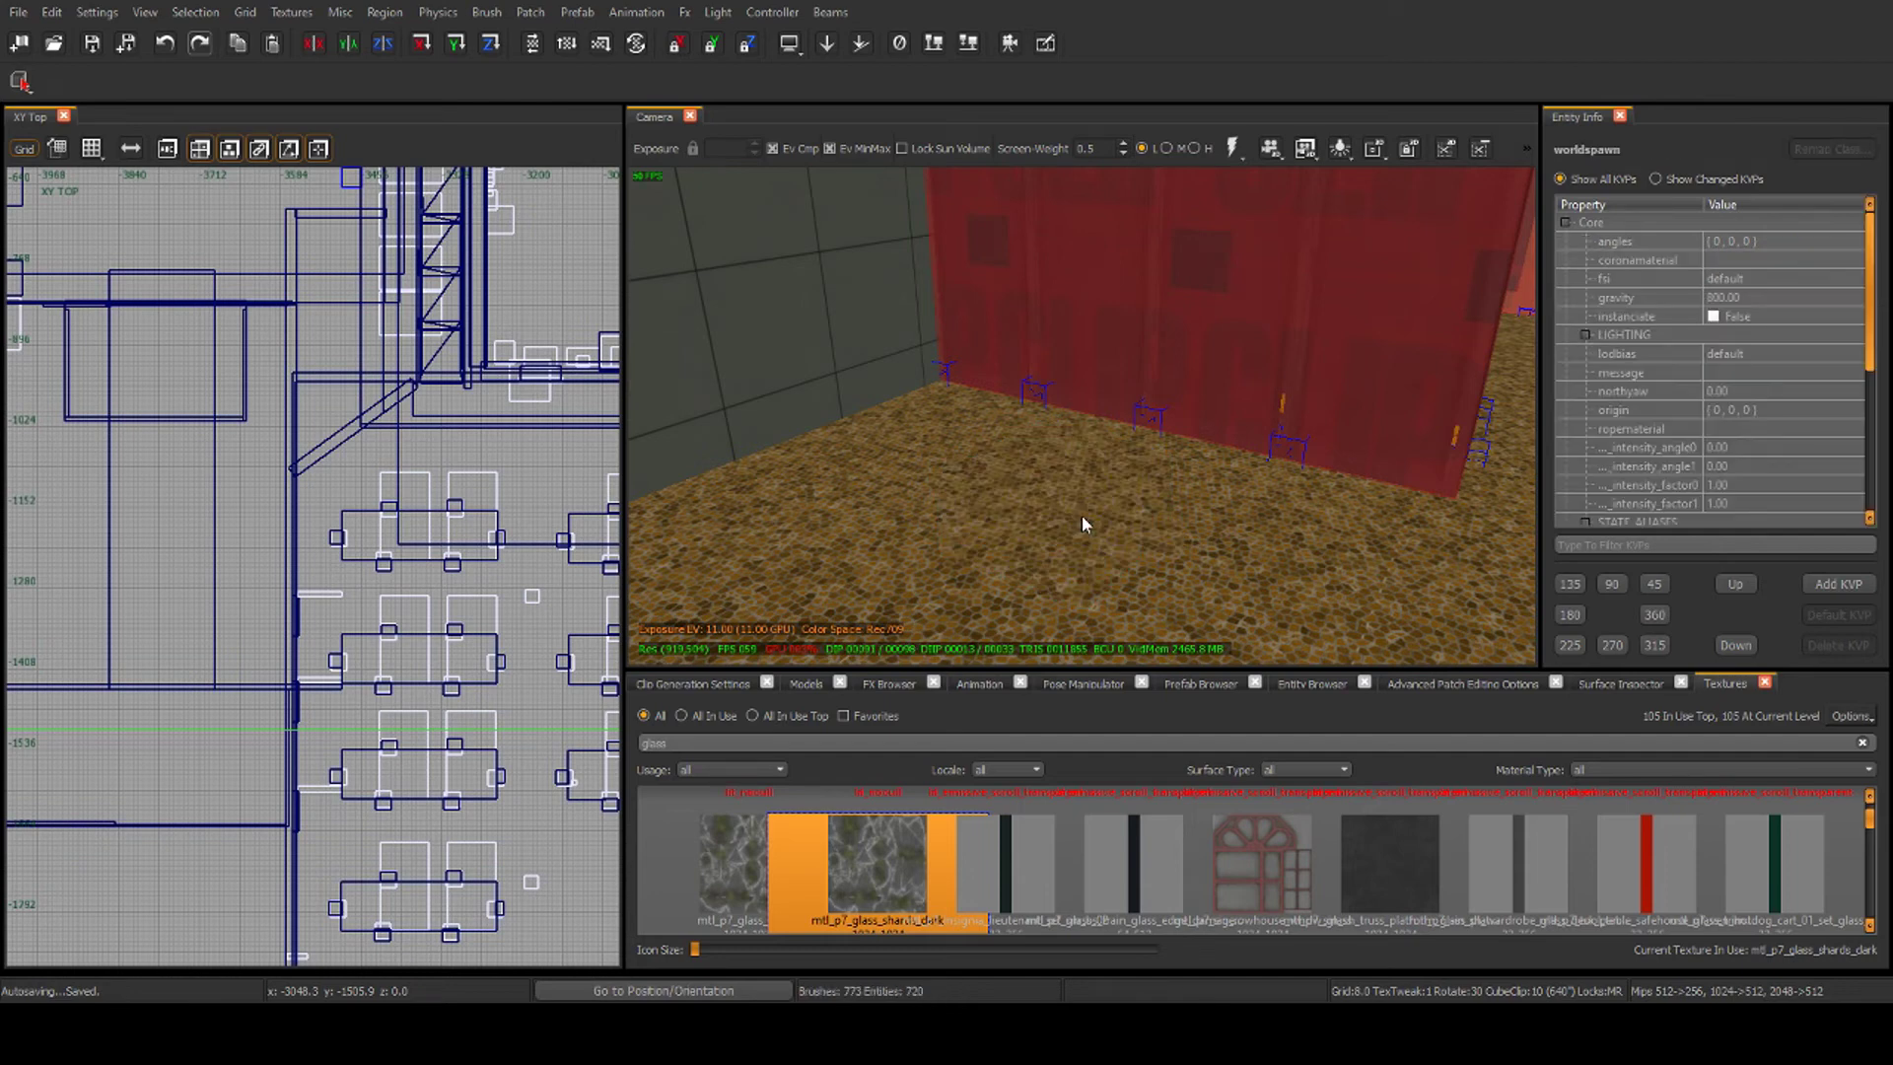
click(877, 843)
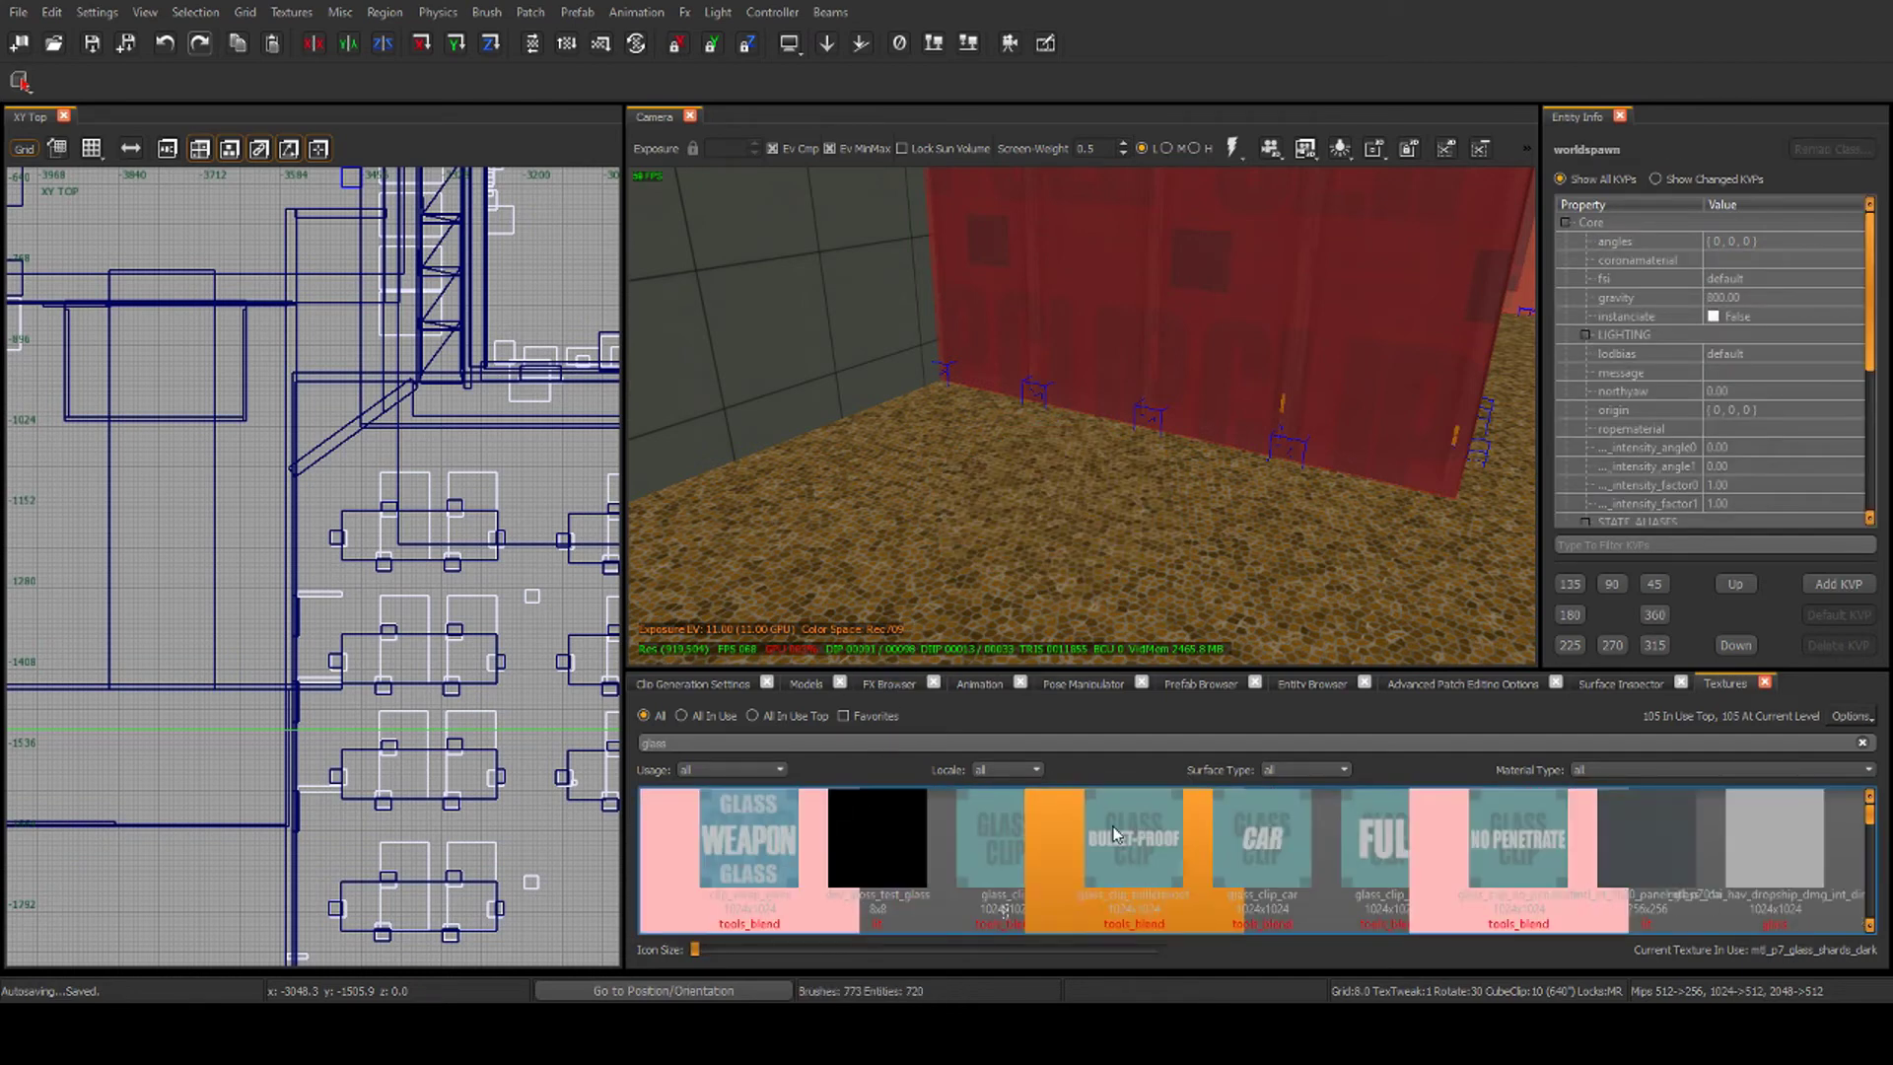
scroll(1161, 813, down, 3)
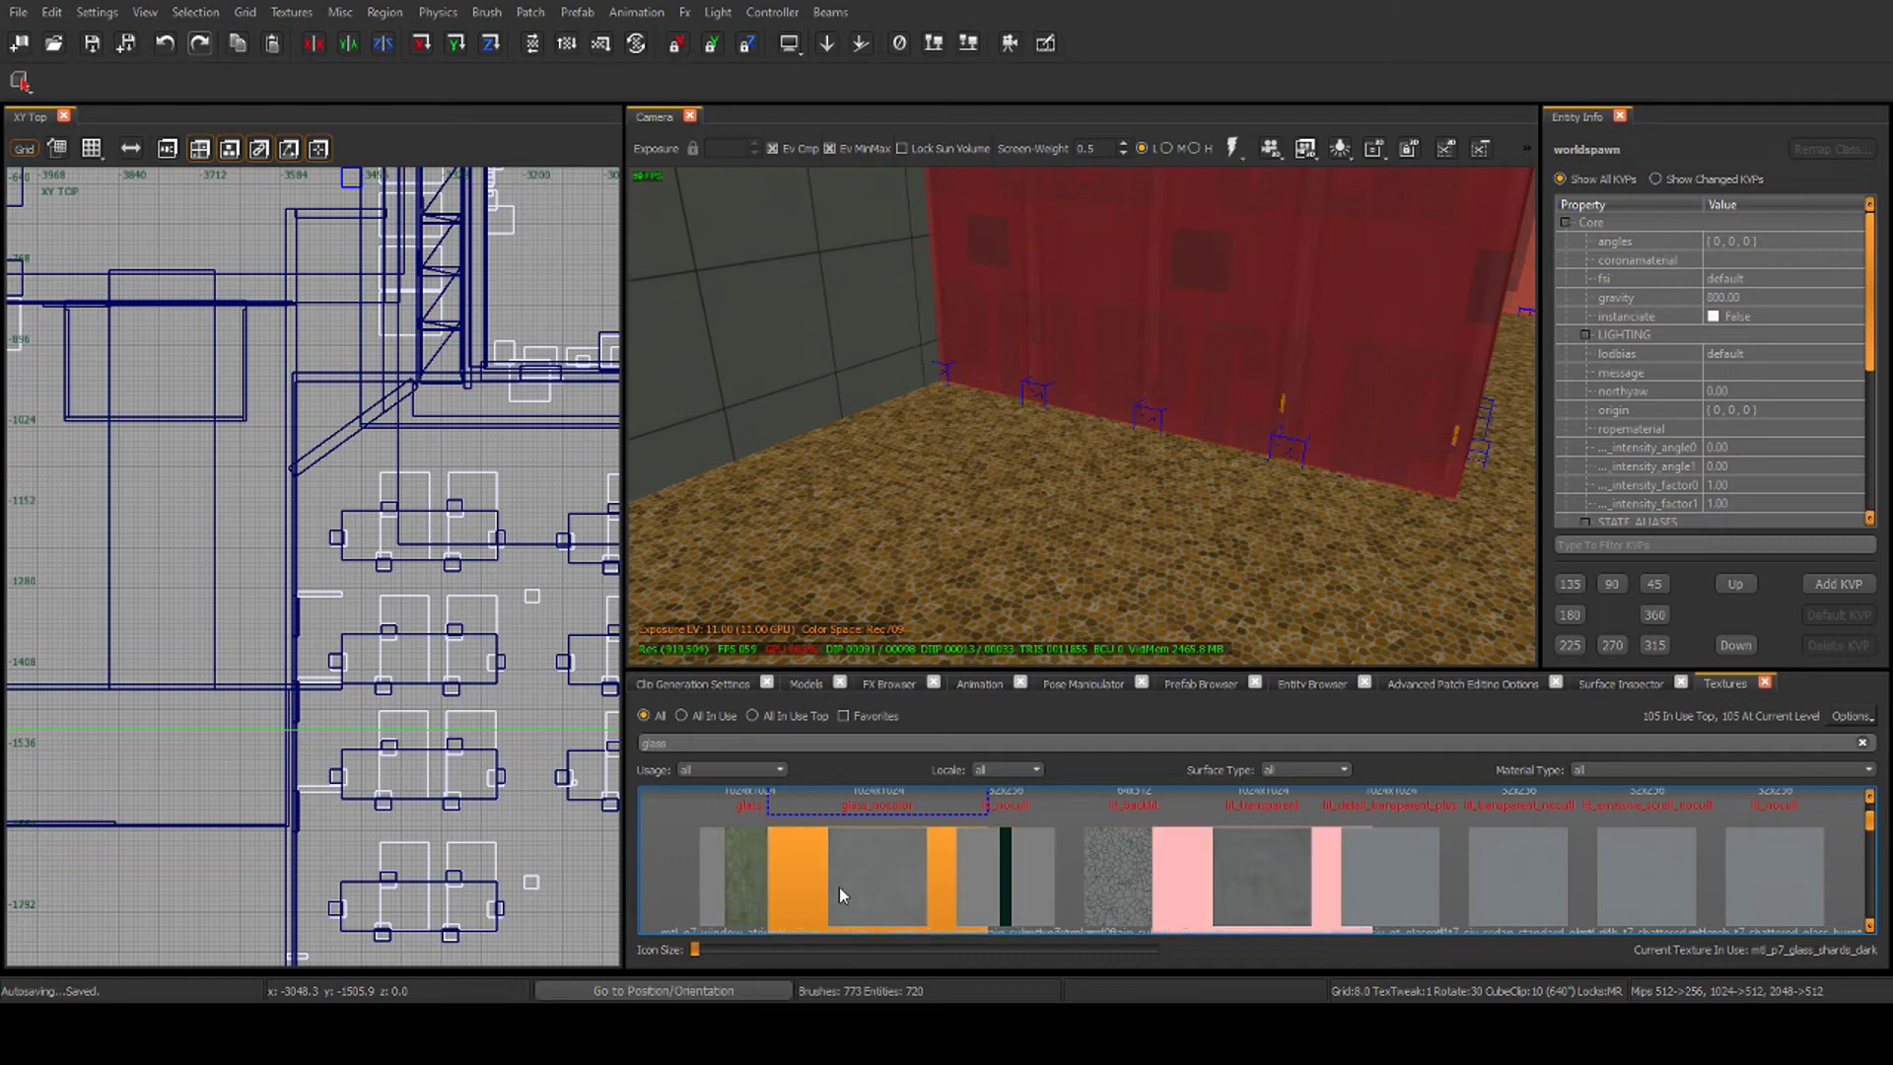
scroll(1094, 848, up, 3)
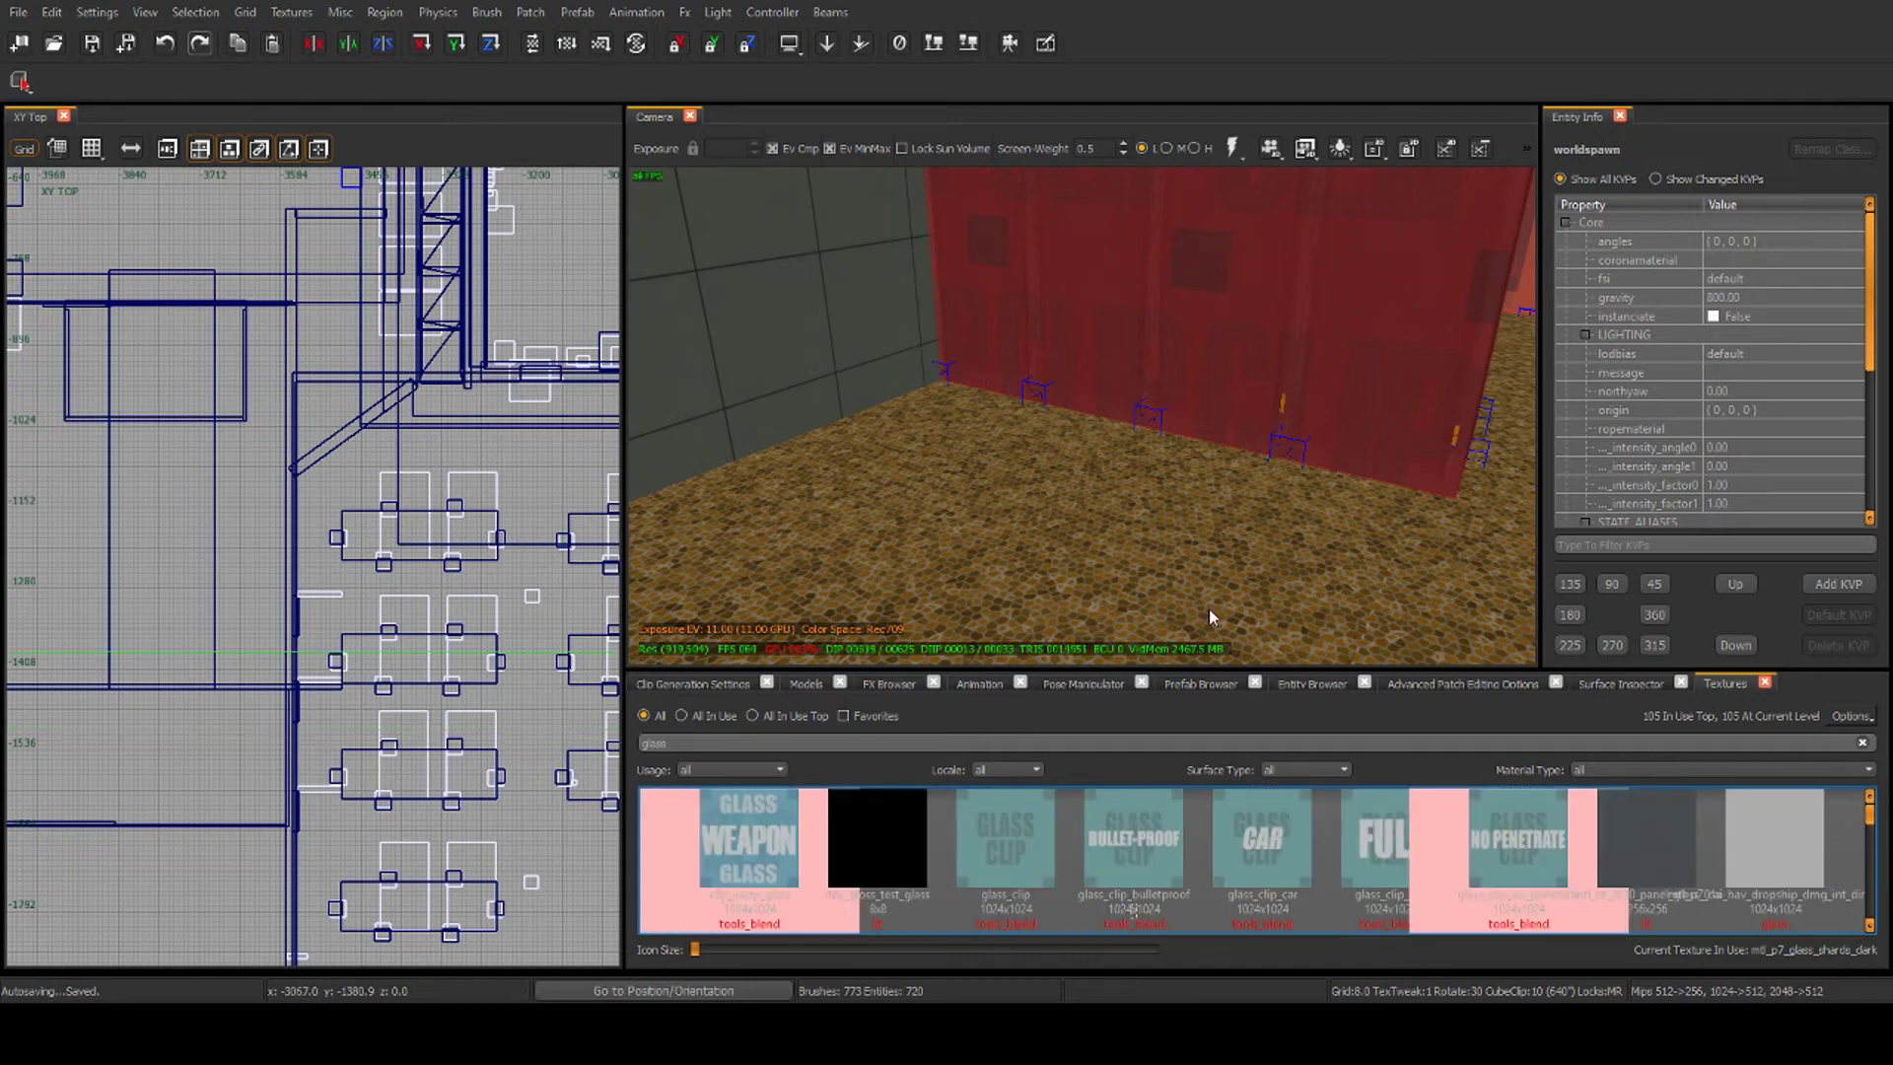
Examine the No Penetrate glass clip along the hall of desks, and preview the hall in game view with the clips hidden
mouse_move(1050, 396)
right_down()
mouse_move(1032, 393)
mouse_move(1063, 412)
right_up()
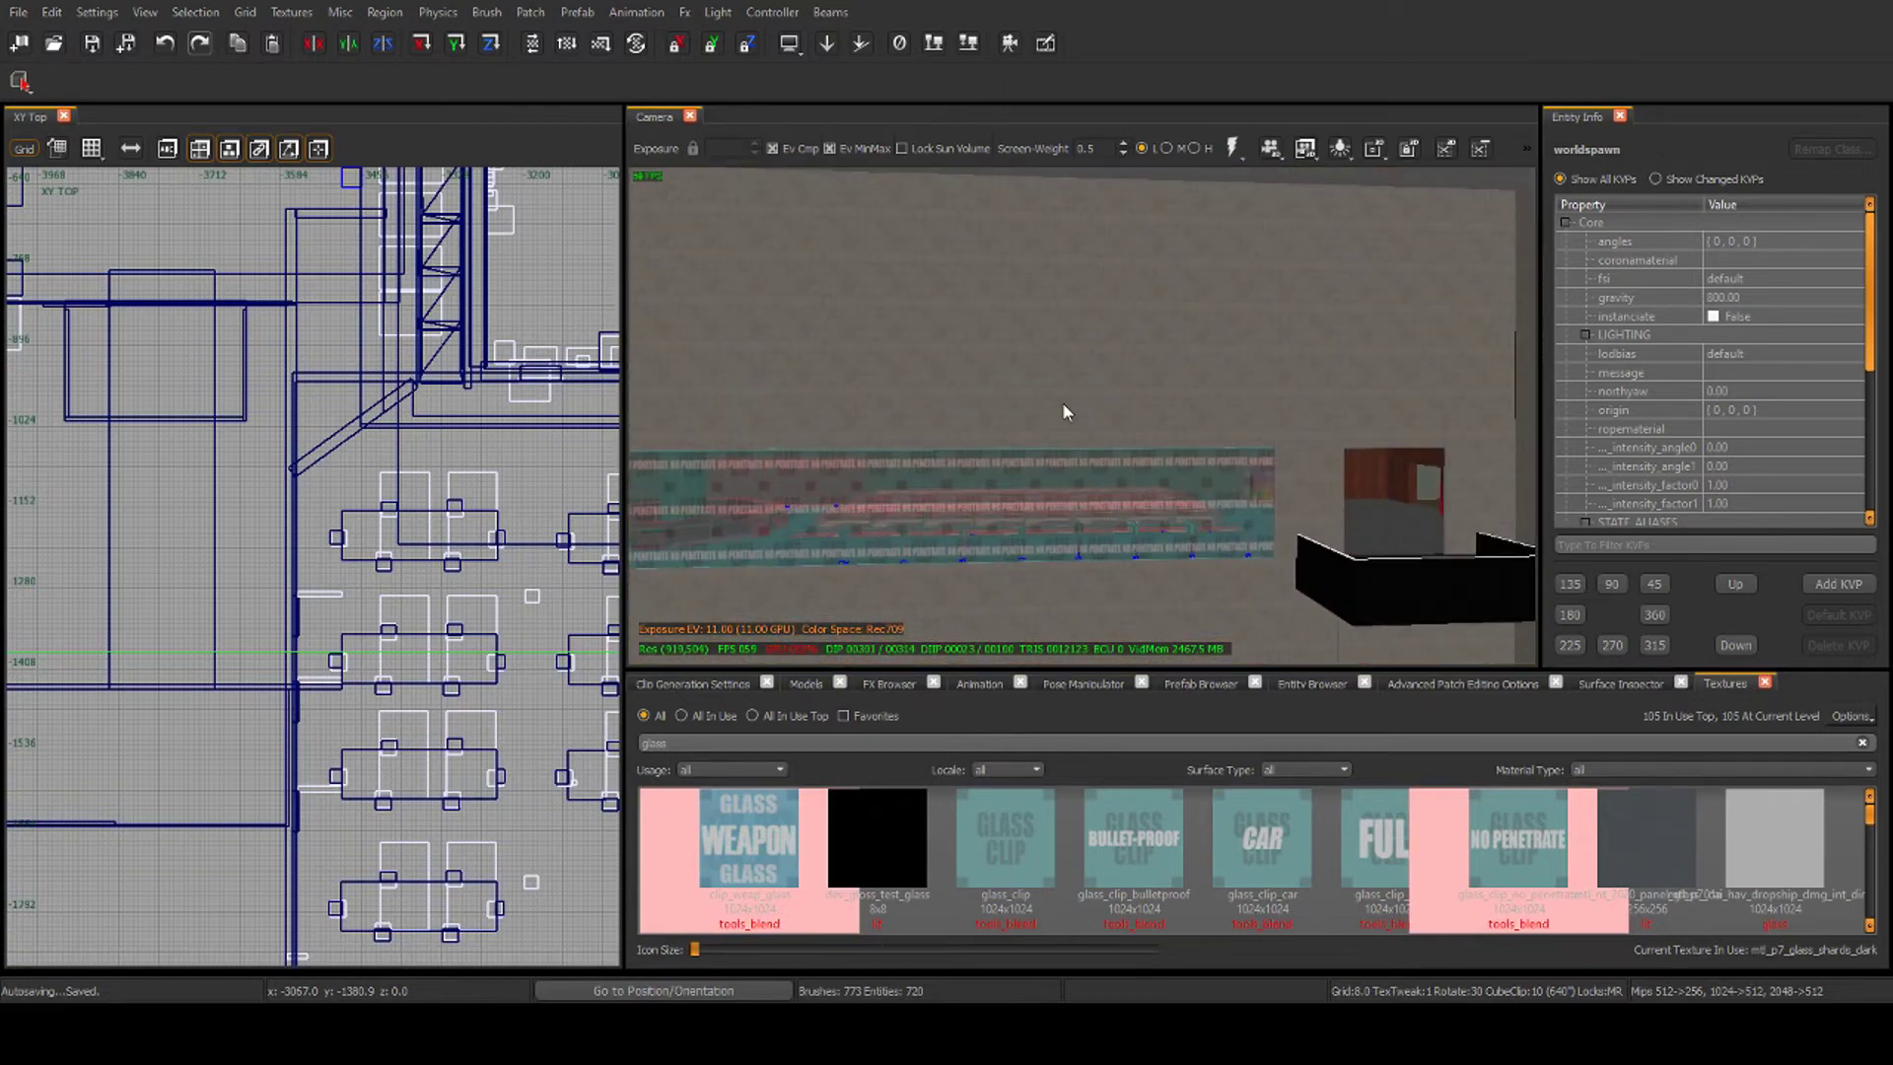
scroll(1049, 396, up, 3)
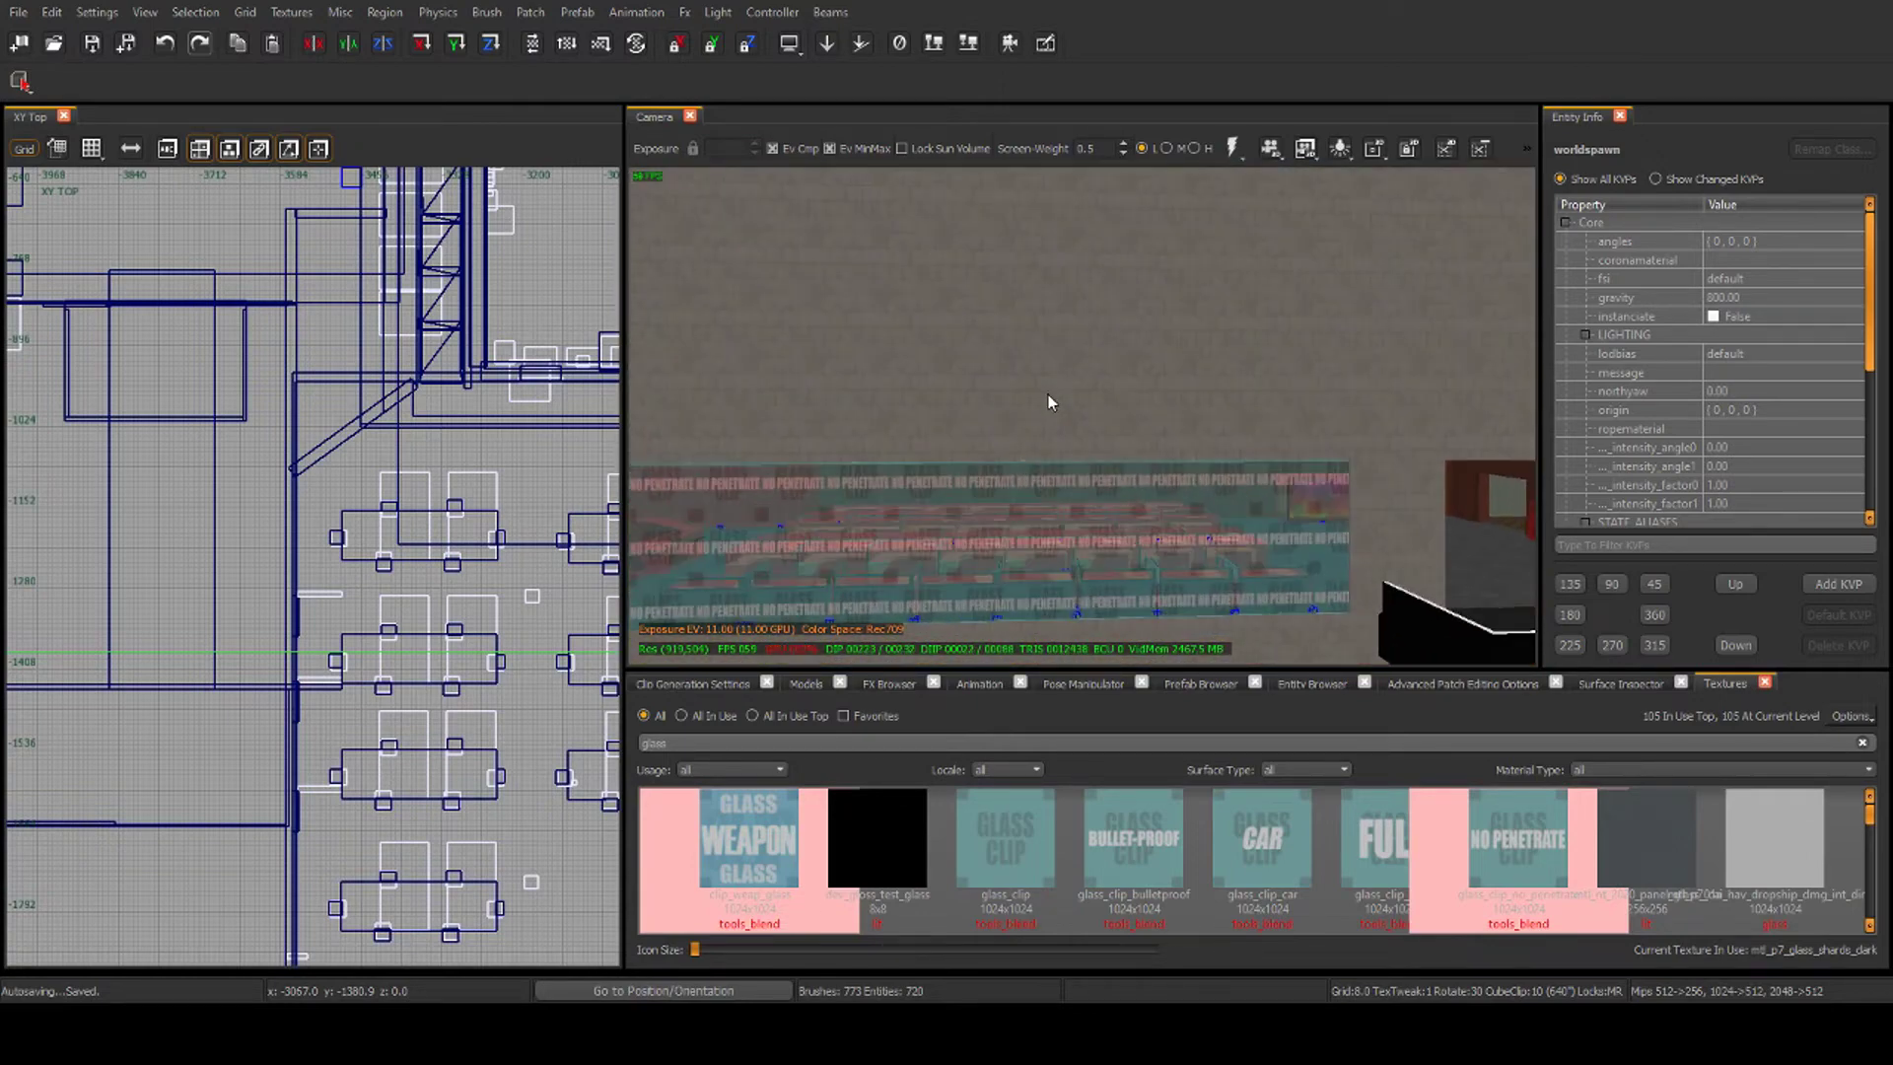
right_drag(1105, 401, 1104, 434)
scroll(1104, 434, up, 5)
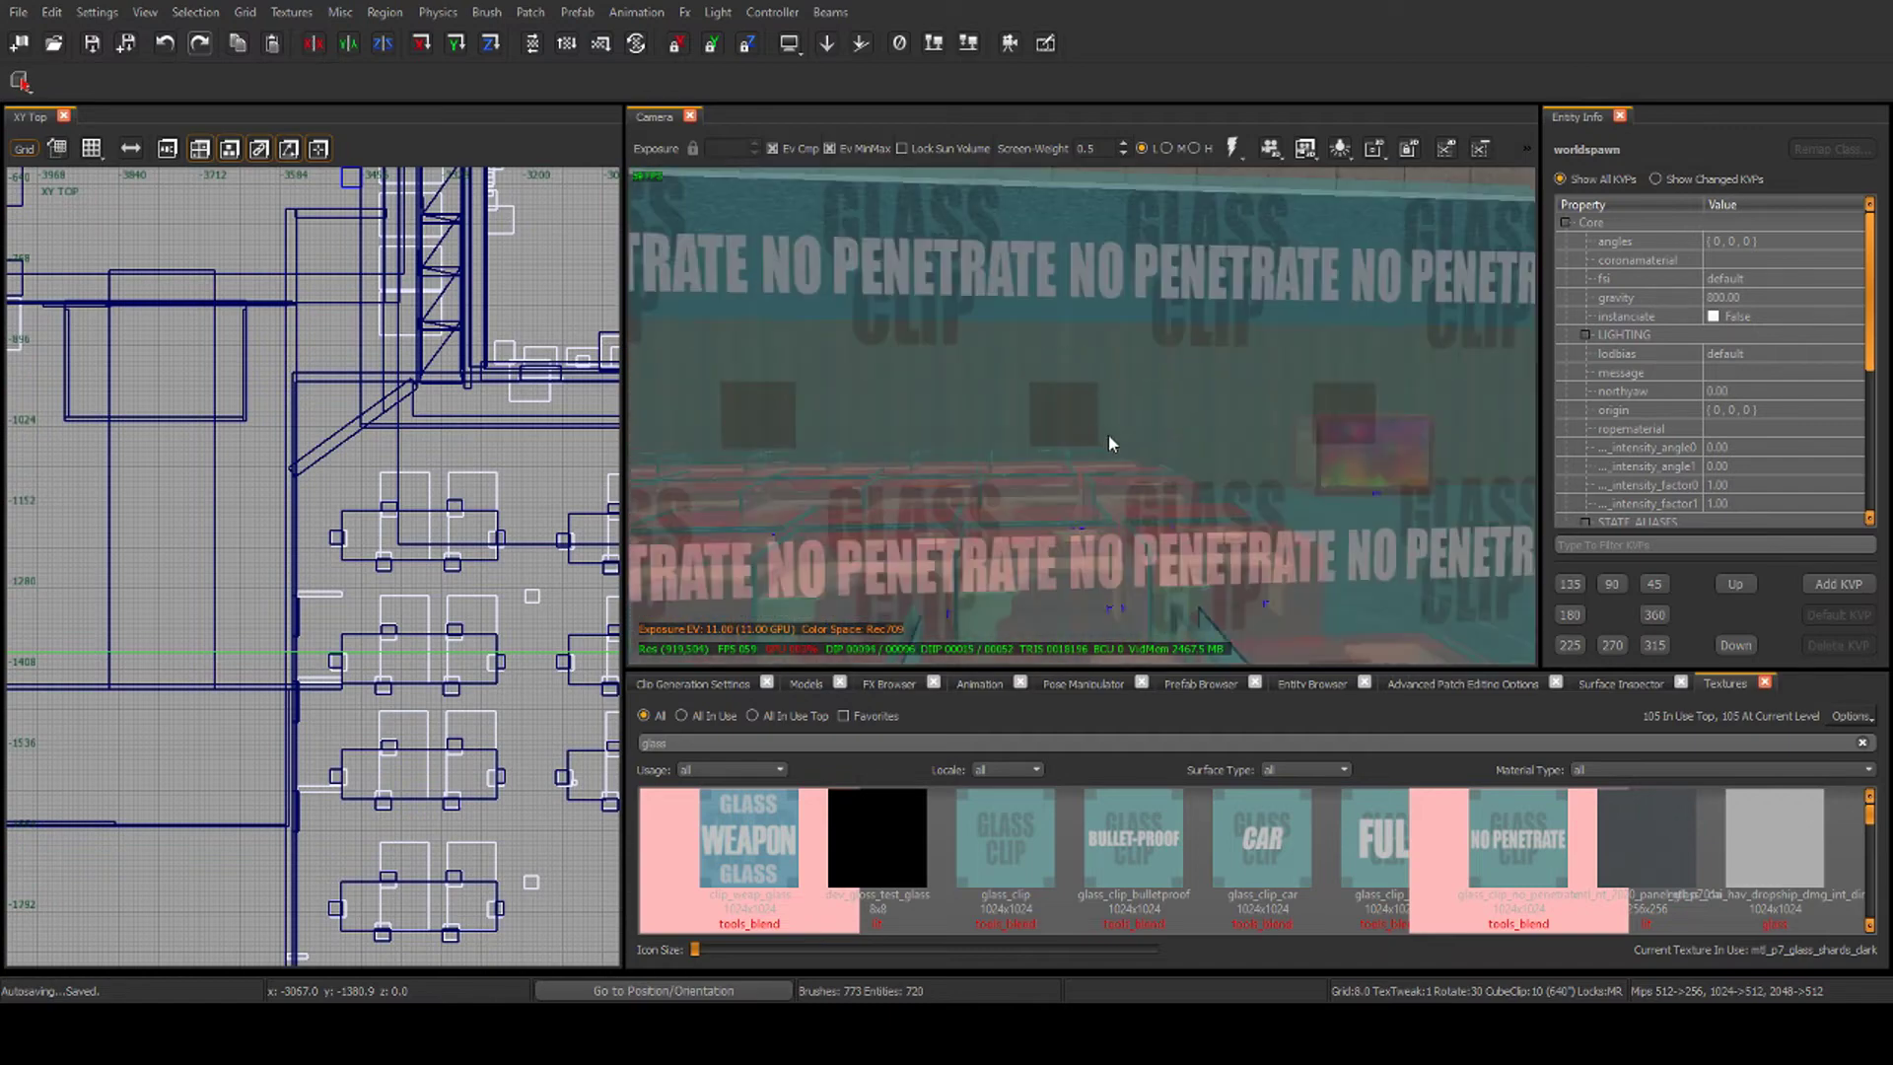
right_drag(891, 476, 1386, 504)
scroll(886, 466, up, 2)
key(g)
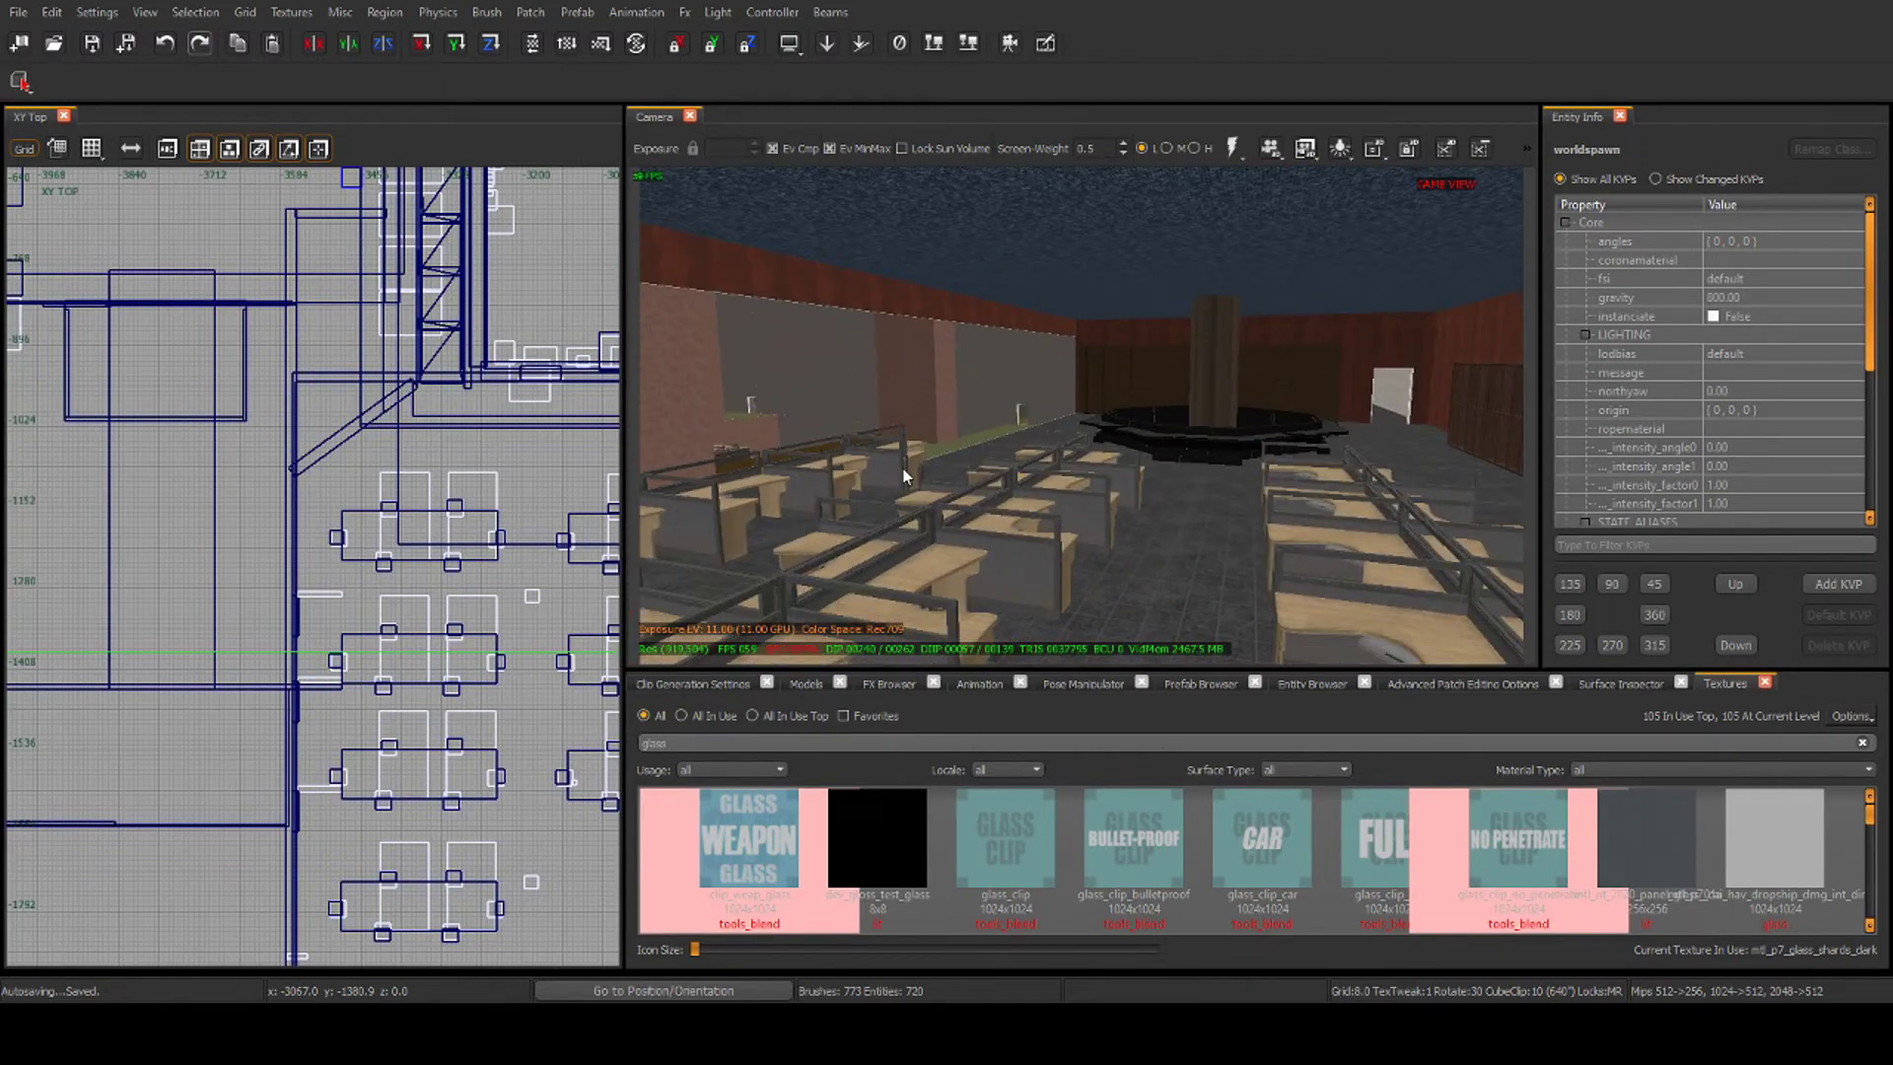
key(g)
Examine the outdoor Out of Bounds clip walls, the dark corridor and the textured wall blocks
scroll(973, 471, up, 3)
right_drag(973, 472, 1528, 426)
right_drag(1084, 433, 966, 471)
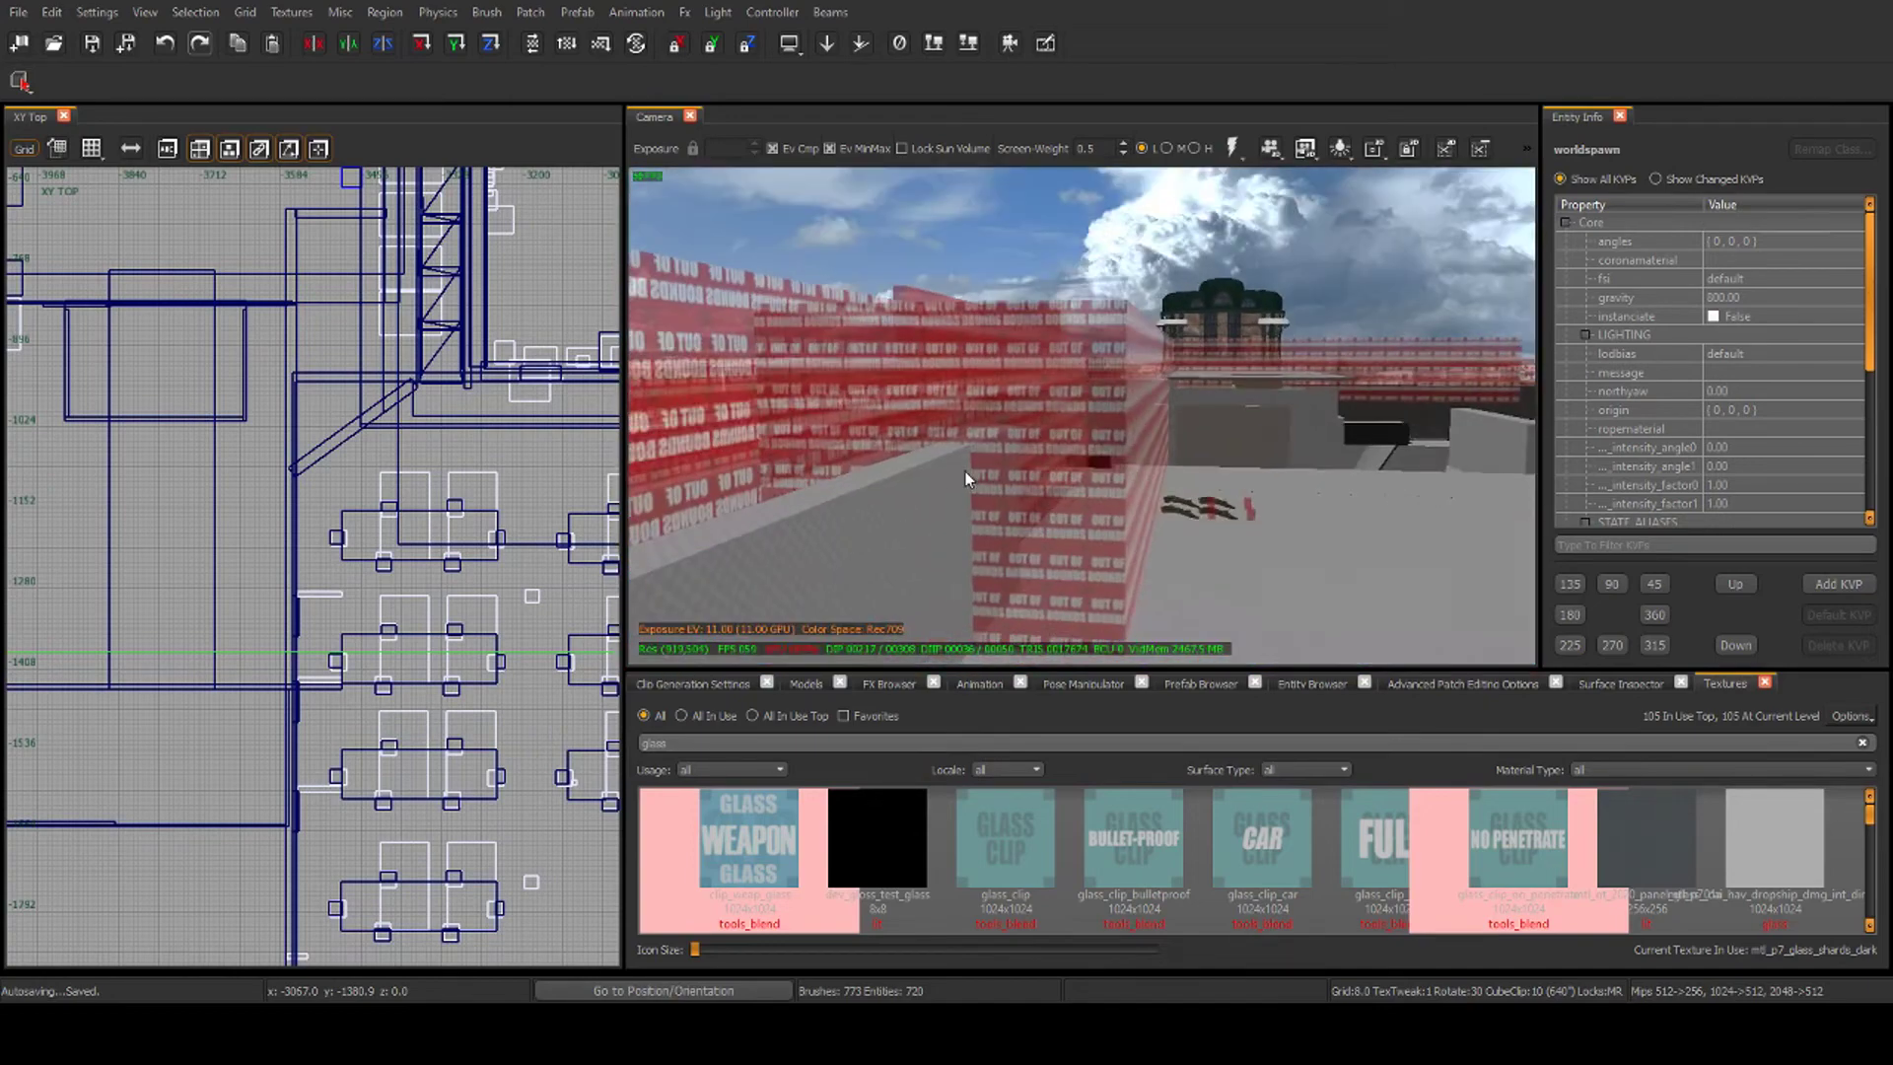
mouse_move(1069, 436)
right_down()
mouse_move(1065, 504)
mouse_move(1087, 511)
mouse_move(1233, 469)
mouse_move(1094, 452)
right_up()
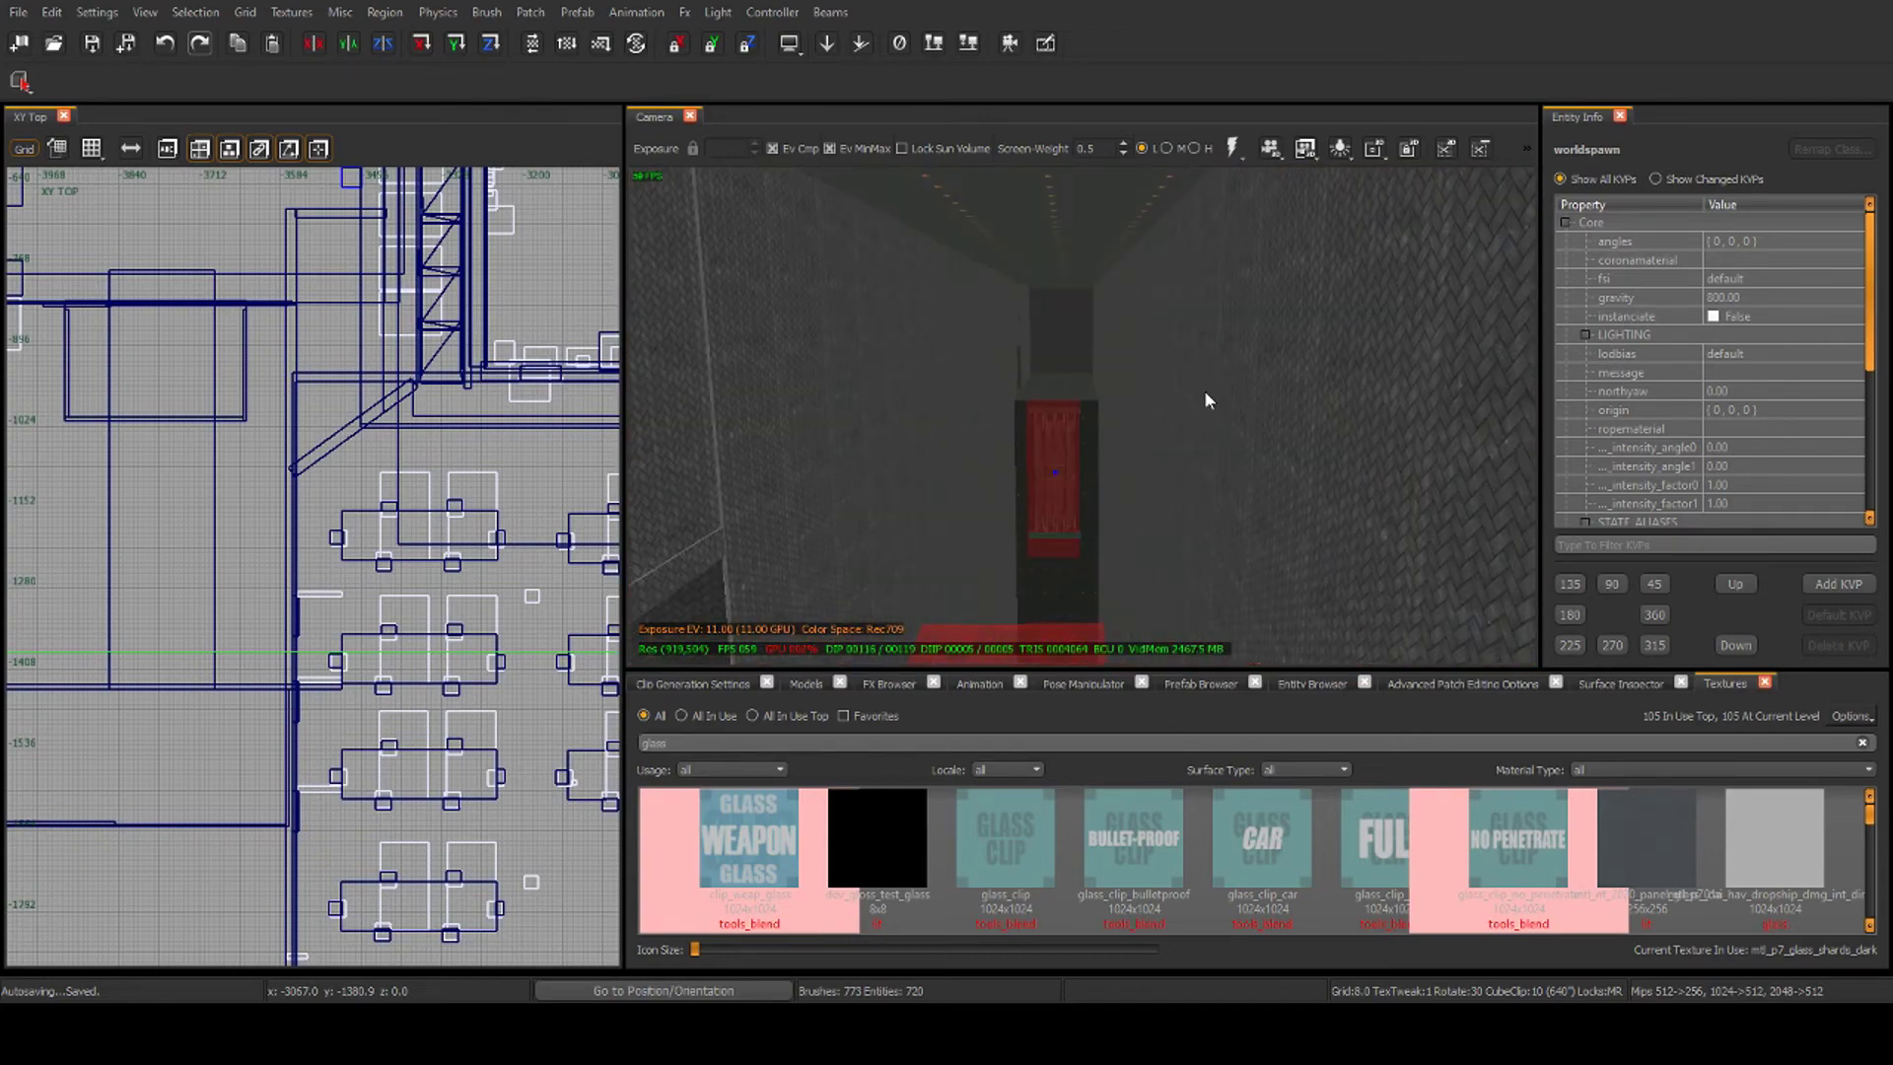
right_drag(1088, 377, 1467, 404)
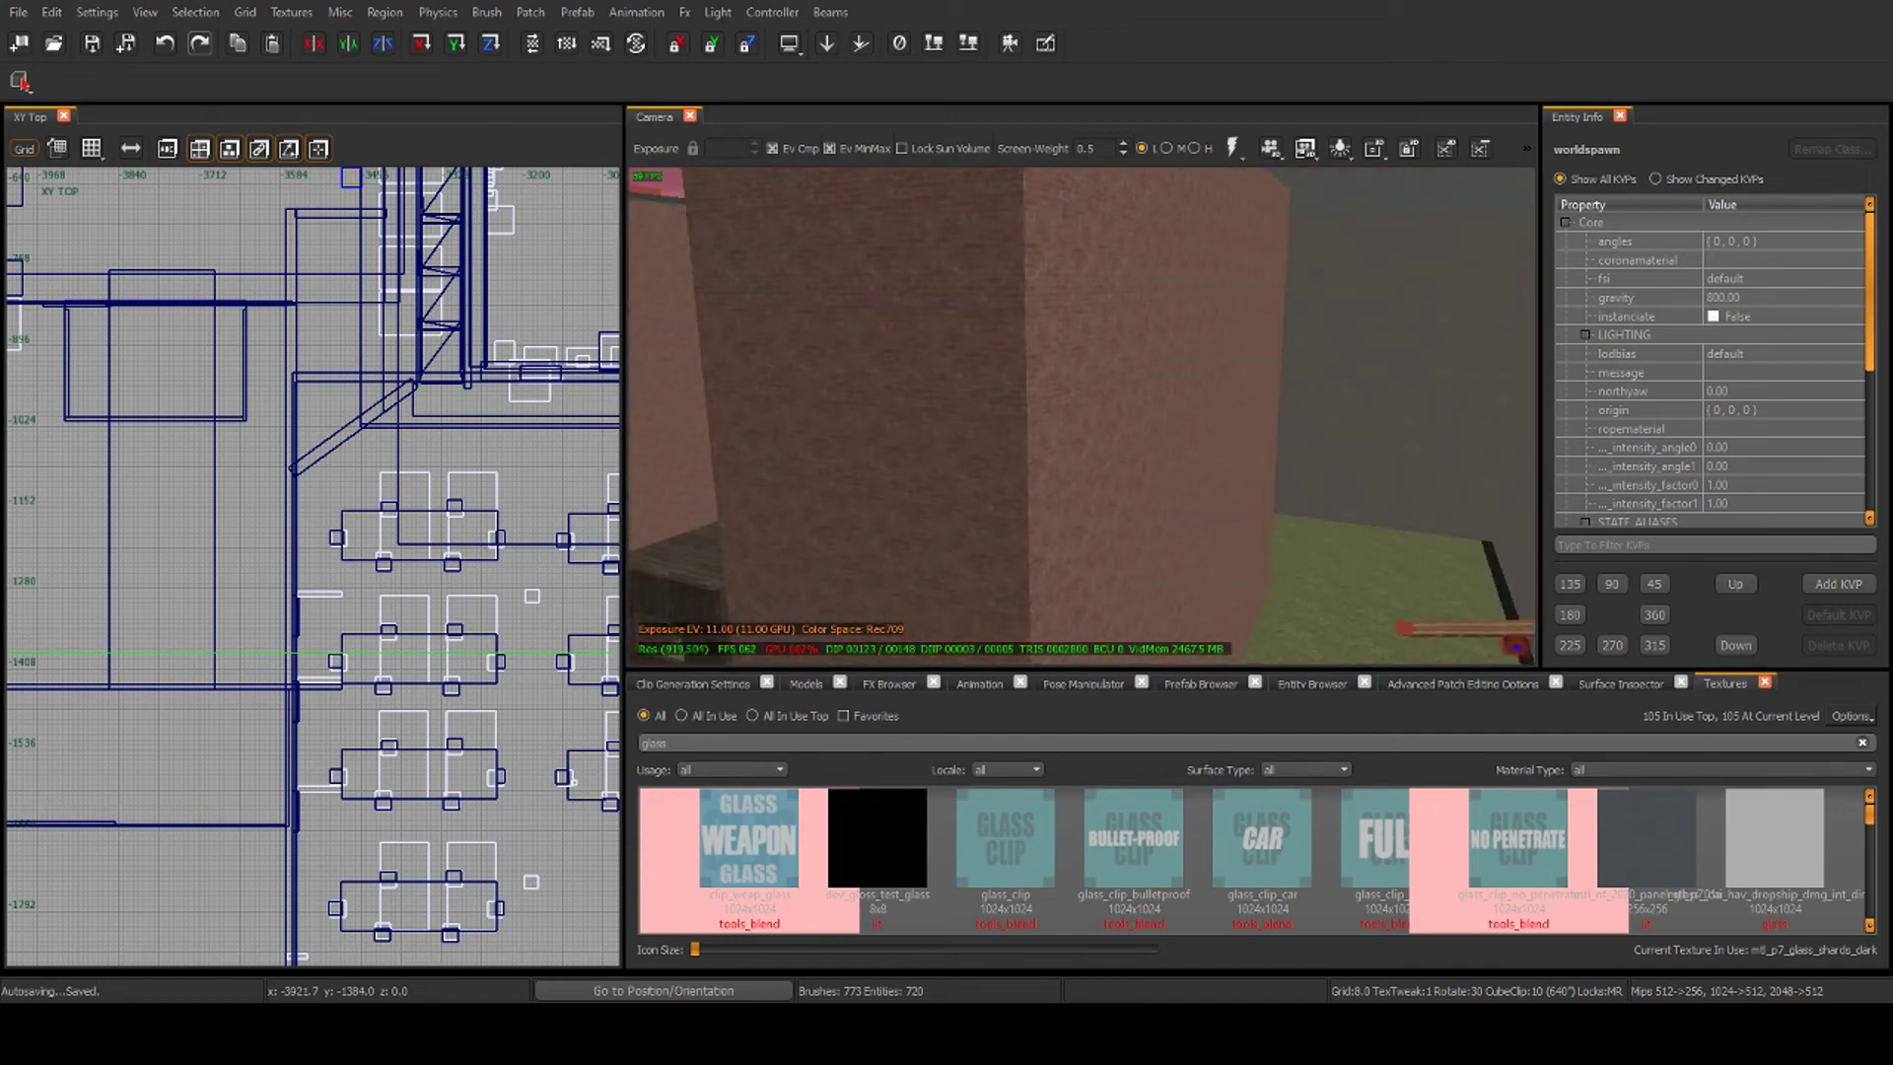